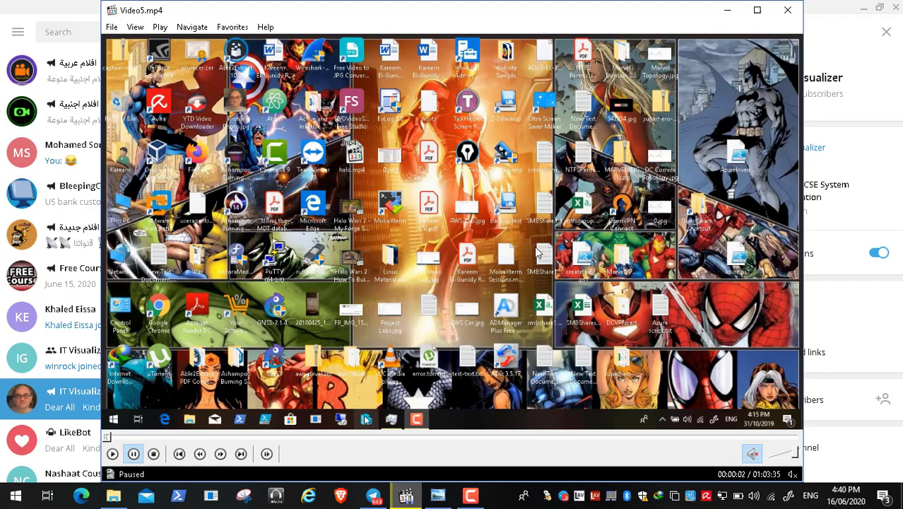
Minimize the Video5.mp4 player to reveal the IT Visualizer channel in Telegram
left_click(725, 14)
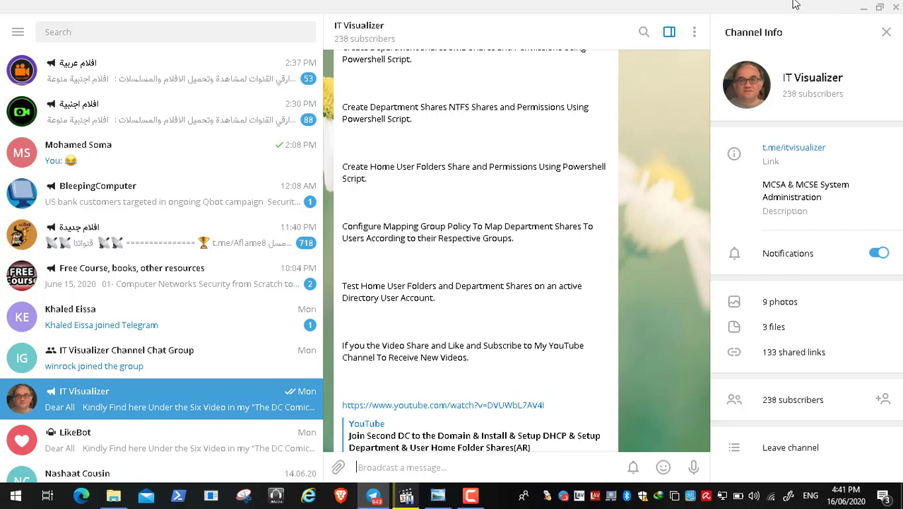
Minimize Telegram, view DC Comics Graph.jpg in Photo Viewer, then minimize it too
left_click(863, 7)
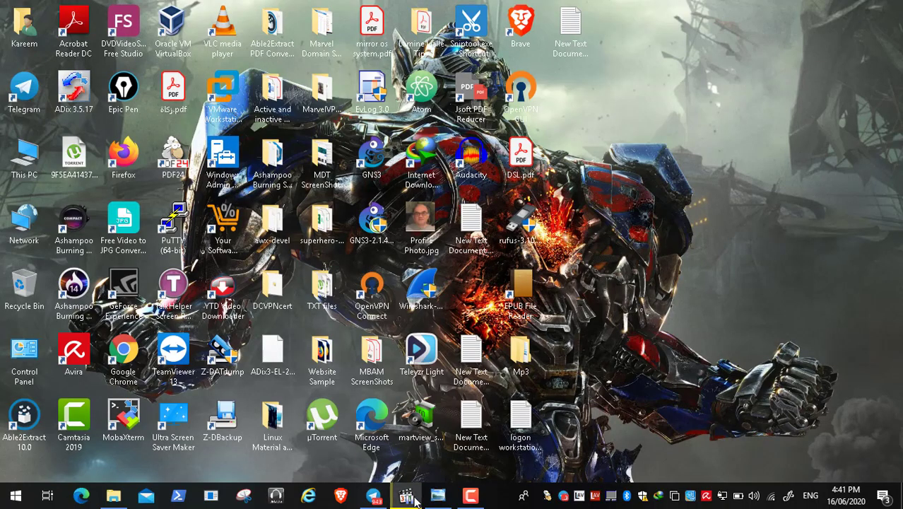
mouse_move(439, 500)
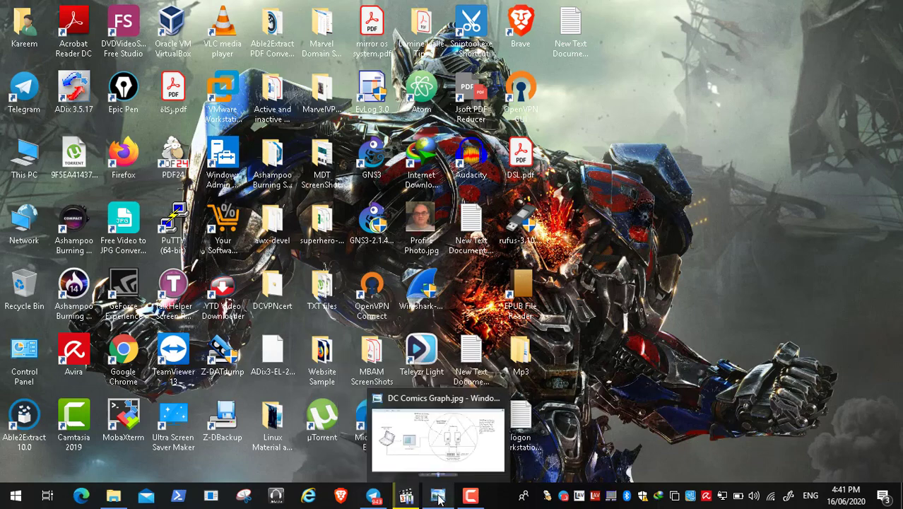
left_click(438, 497)
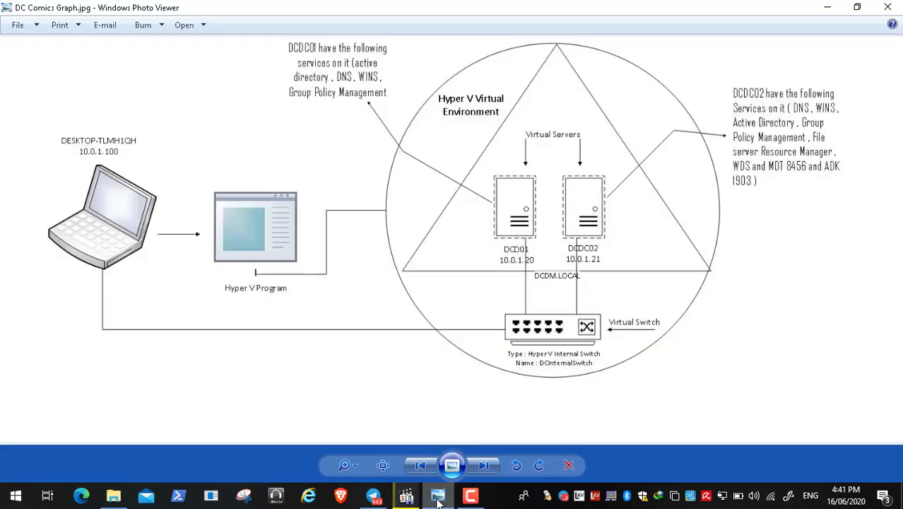
left_click(837, 9)
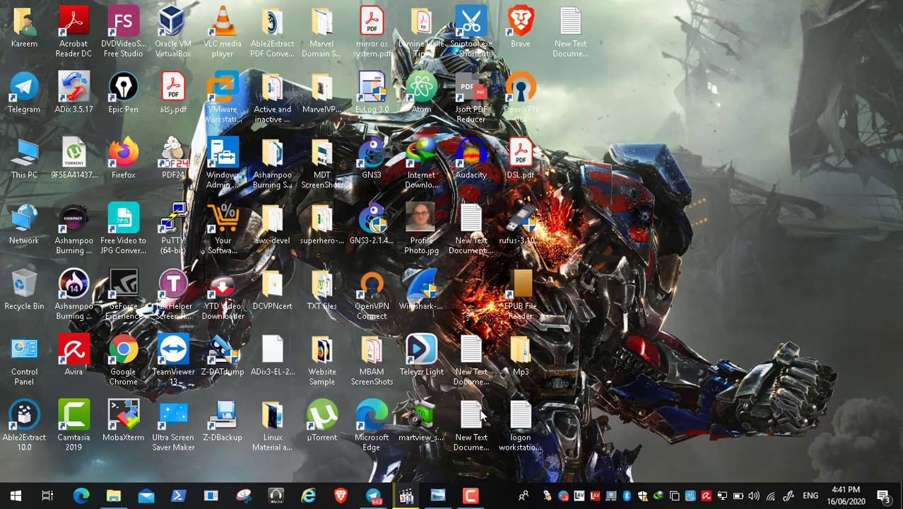
Restore the Video5.mp4 player, start playback and switch it to fullscreen
left_click(406, 496)
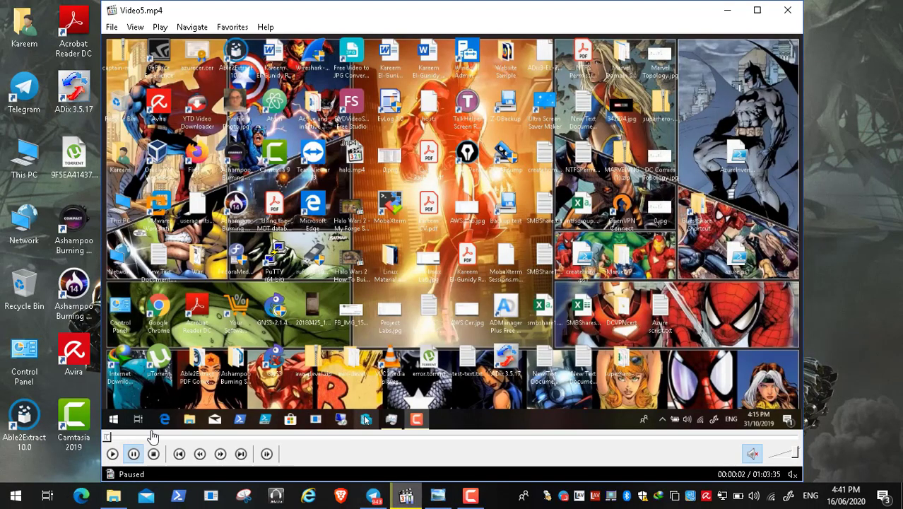
left_click(113, 455)
double_click(241, 248)
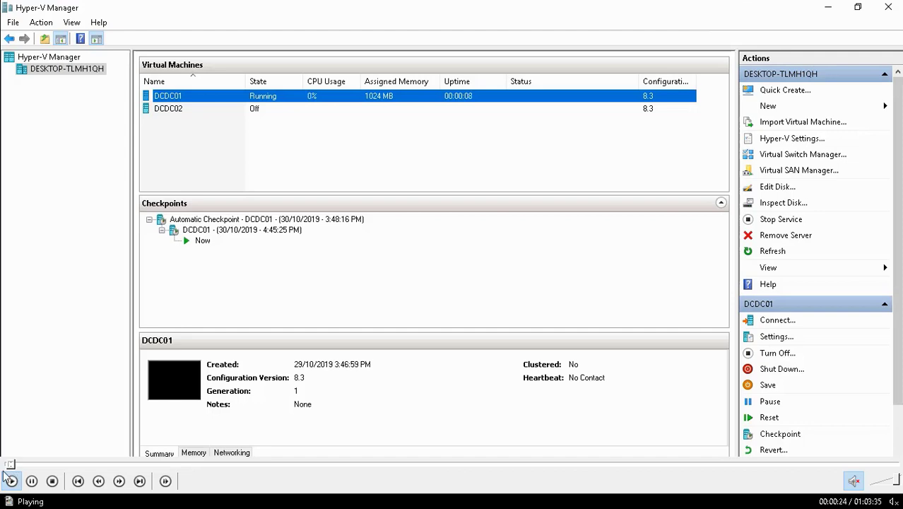
Skip ahead past the VM sign-in and Office installation to the DC console's directory tree
left_click(16, 465)
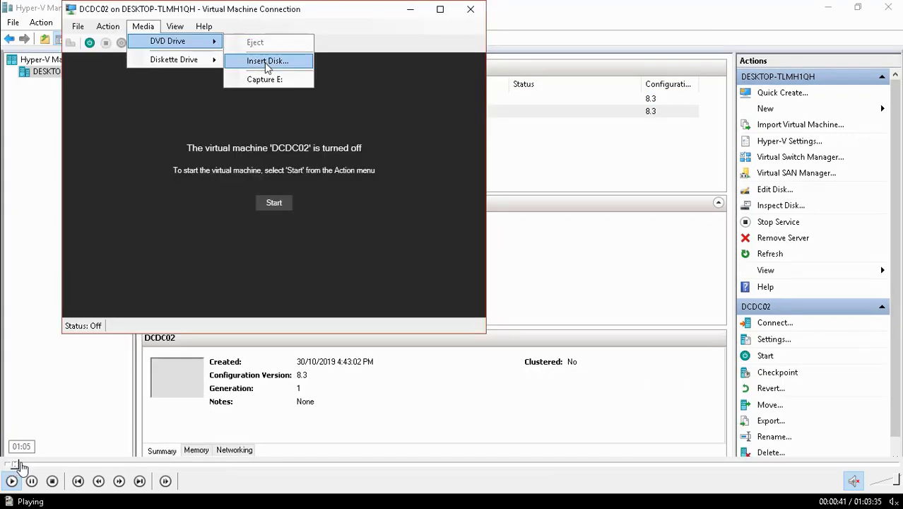
left_click(21, 464)
left_click(28, 464)
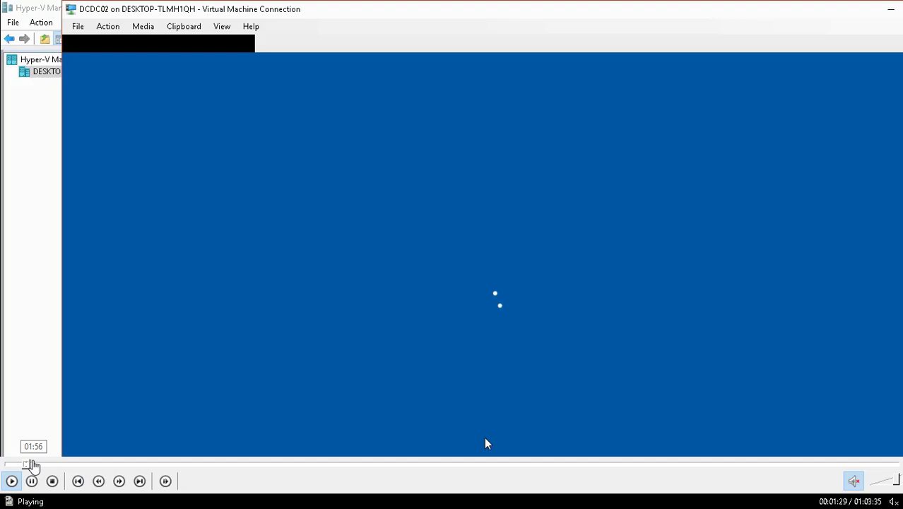
left_click(34, 465)
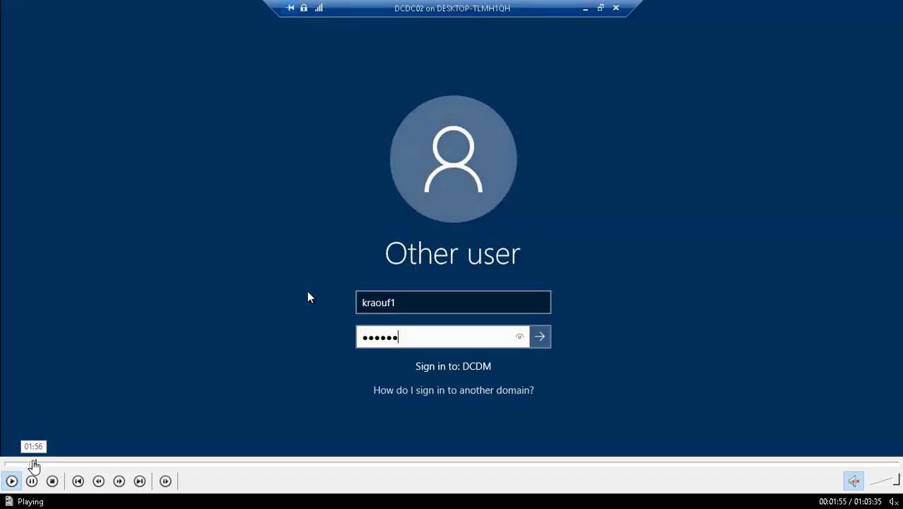
left_click(43, 464)
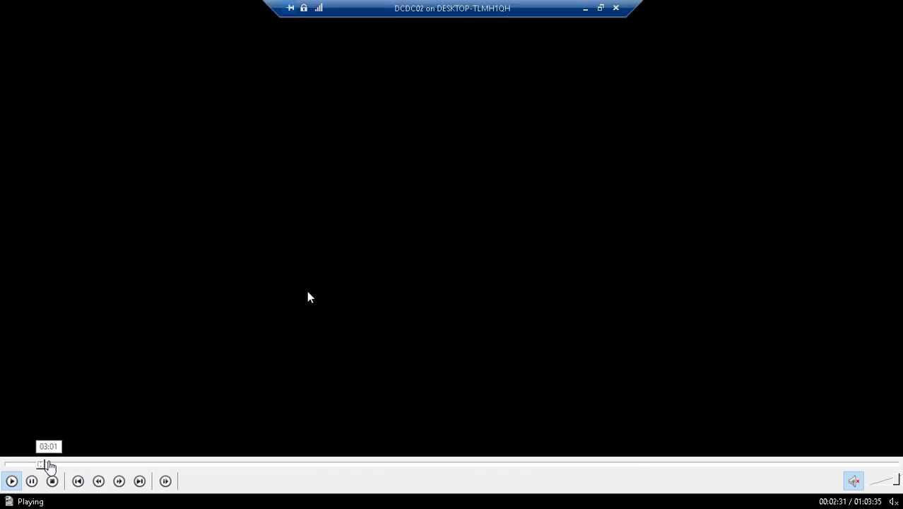
left_click(49, 465)
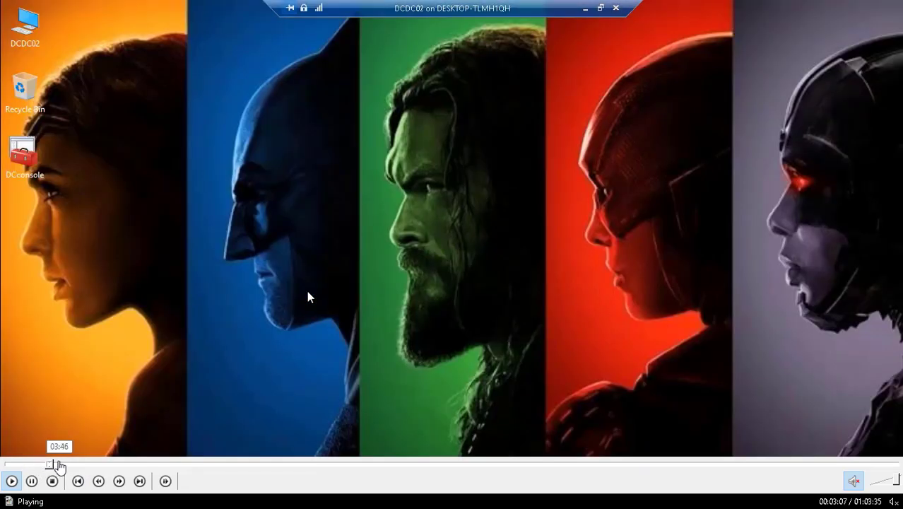
left_click(66, 465)
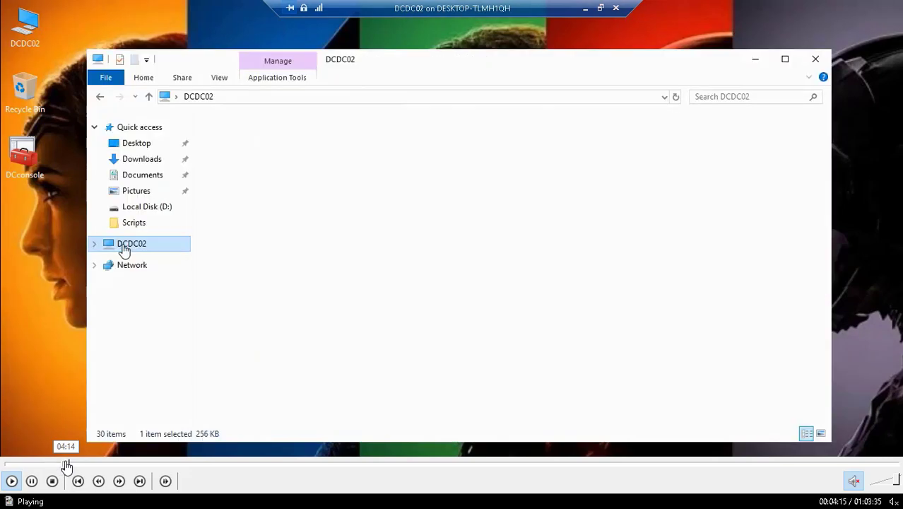
left_click(74, 465)
left_click(86, 465)
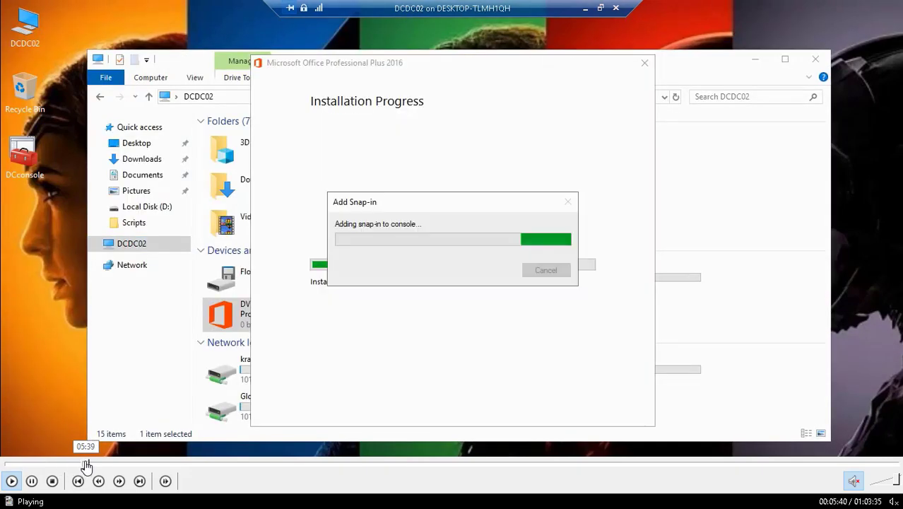
left_click(96, 465)
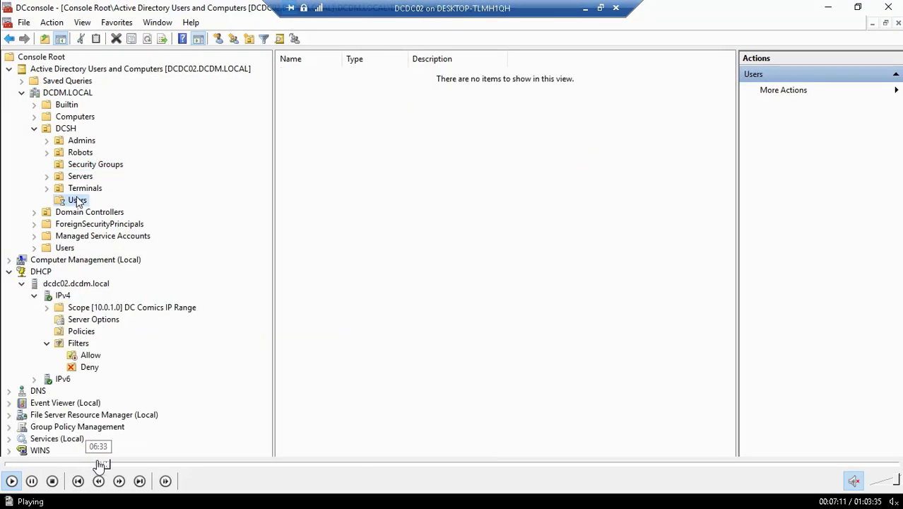
Seek back and forth around 06:05–06:24, then resume playback on the Security Groups list
left_click(92, 465)
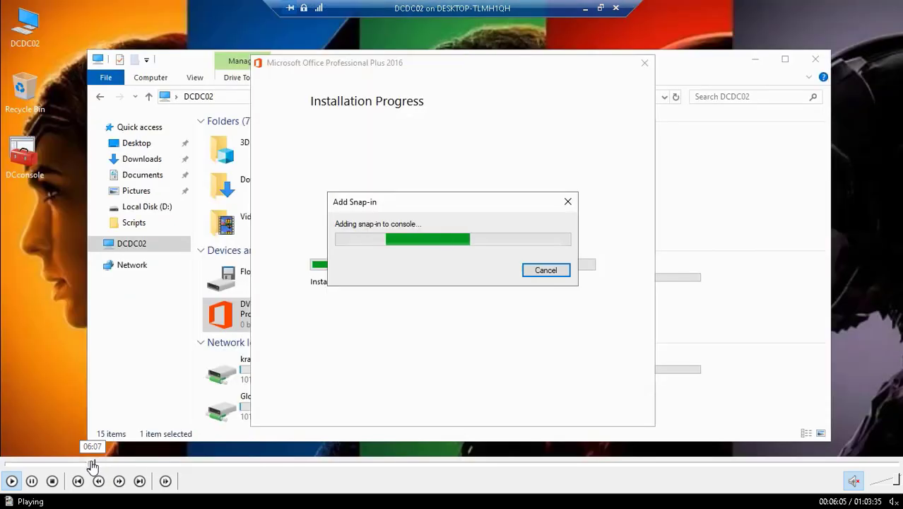
left_click(89, 465)
left_click(92, 465)
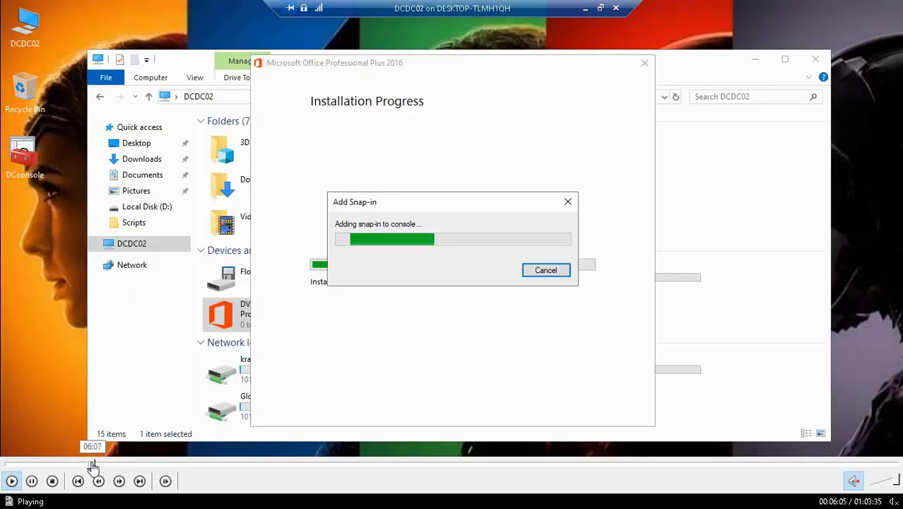
left_click(94, 465)
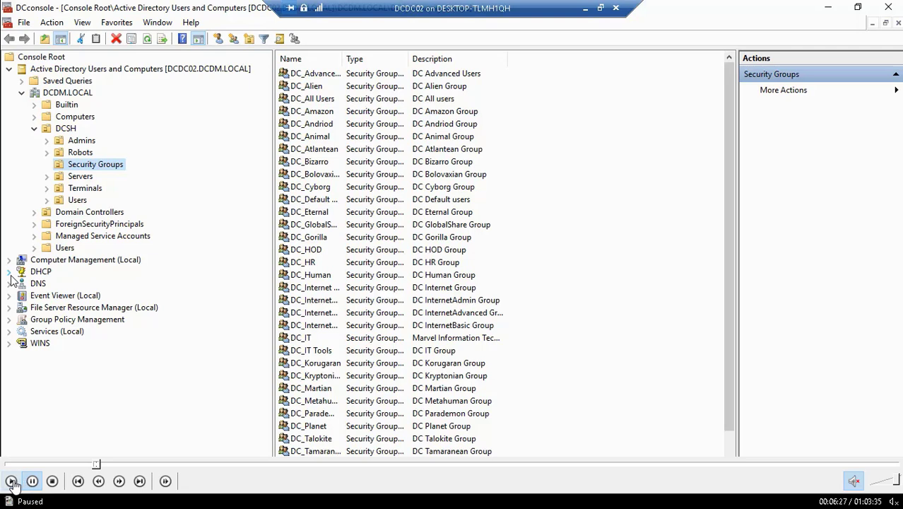
left_click(11, 481)
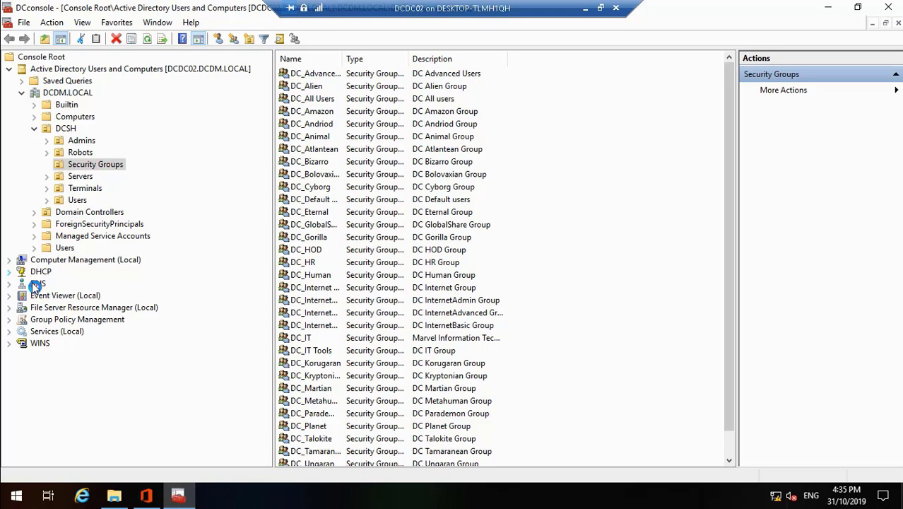
Pause the lesson at 06:55 on the DHCP Allow filter's context menu frame
mouse_move(50, 472)
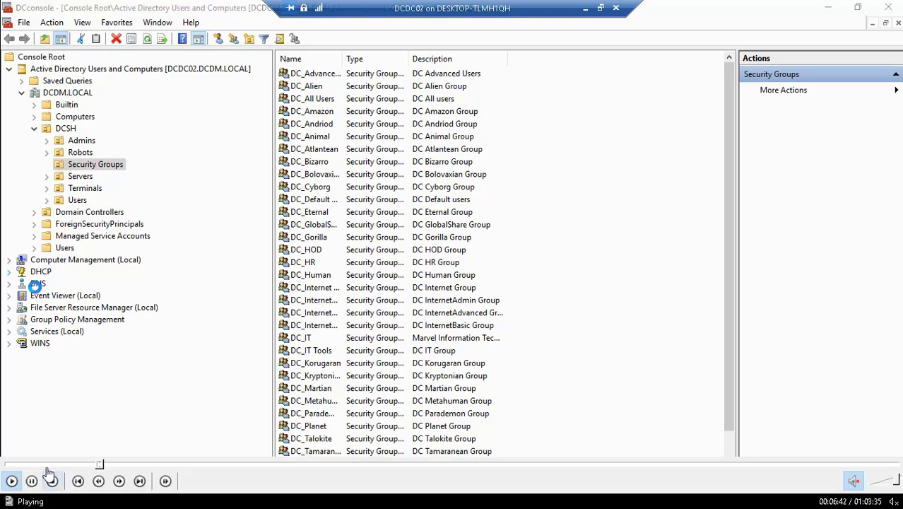
left_click(103, 465)
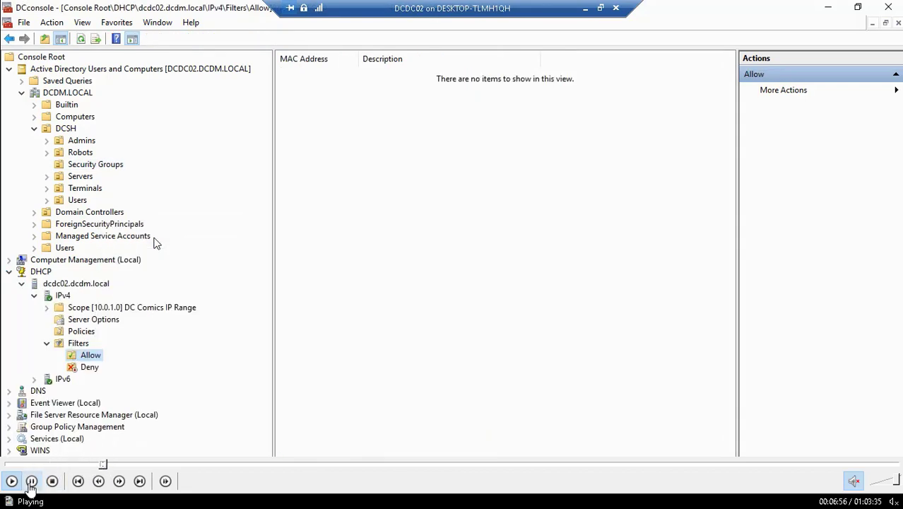
left_click(31, 480)
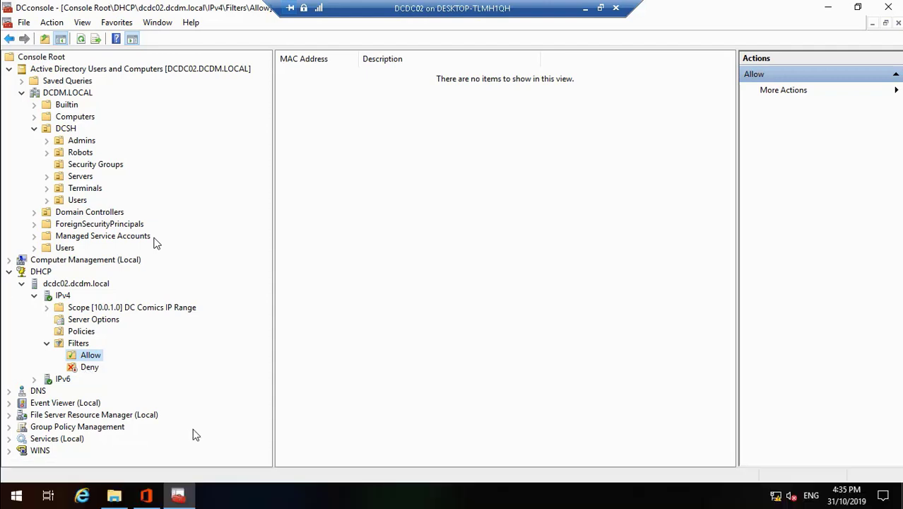
left_click(104, 466)
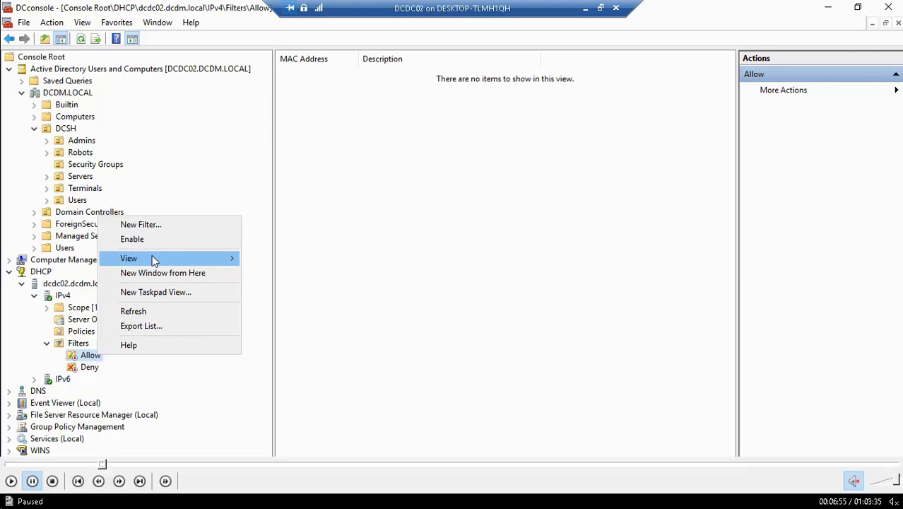
Resume the lesson and stop it at 7:04 on the empty DHCP IPv4 Allow filter
left_click(11, 482)
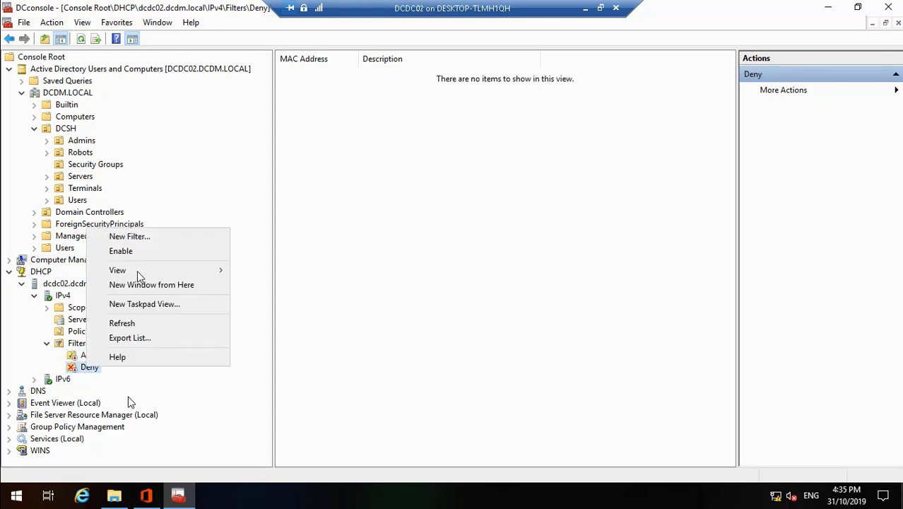
mouse_move(41, 477)
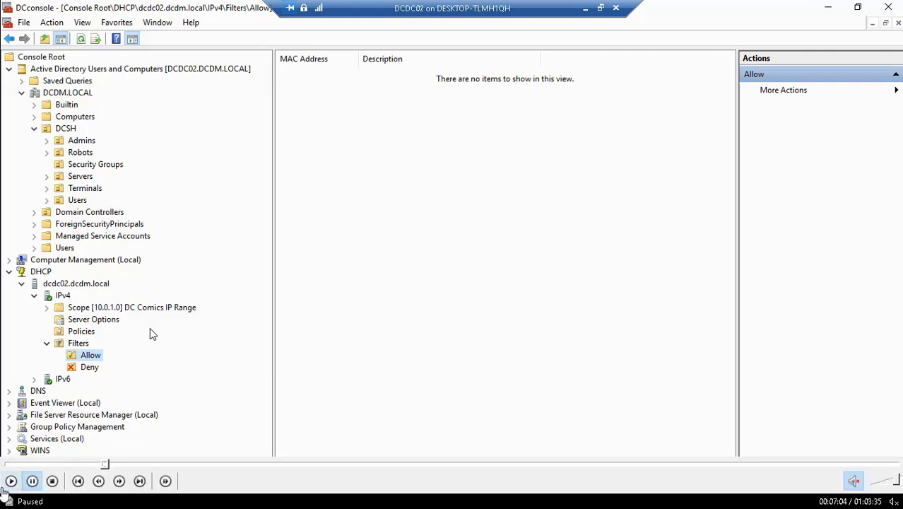
left_click(9, 482)
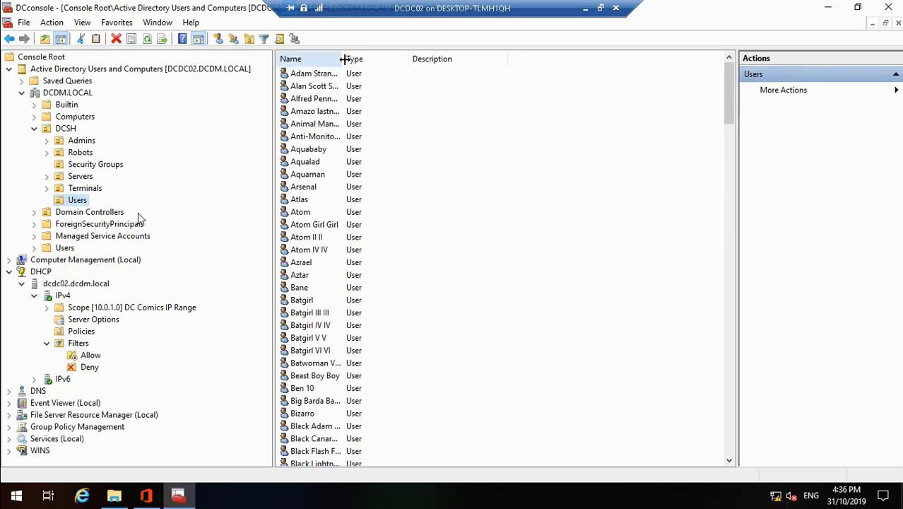
left_click_drag(344, 58, 469, 60)
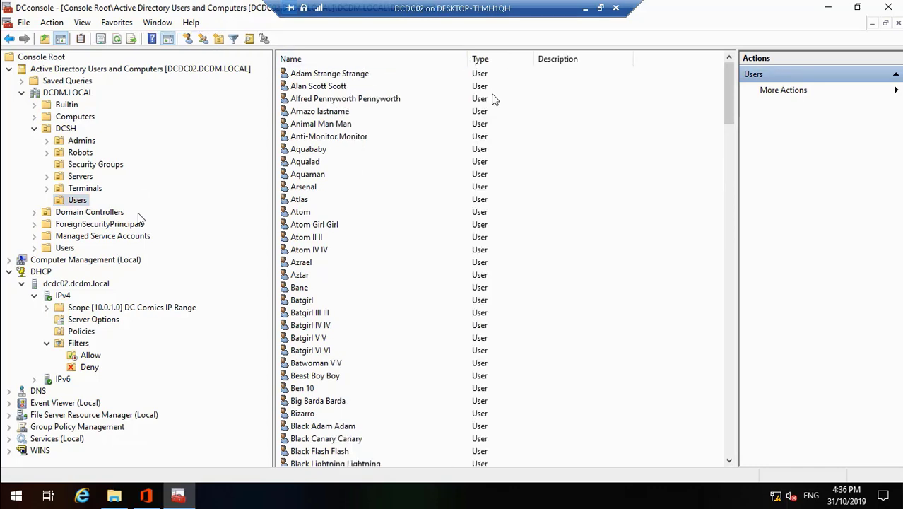
left_click(730, 433)
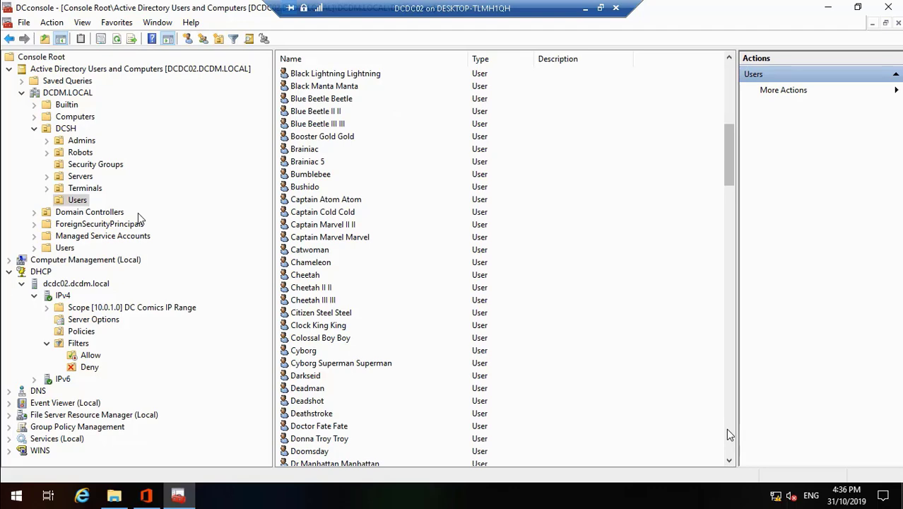
left_click(730, 433)
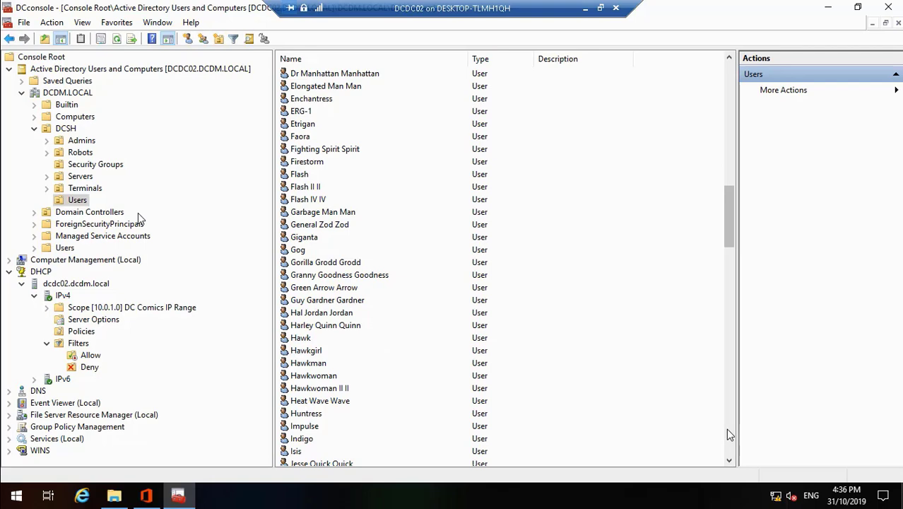
left_click(730, 435)
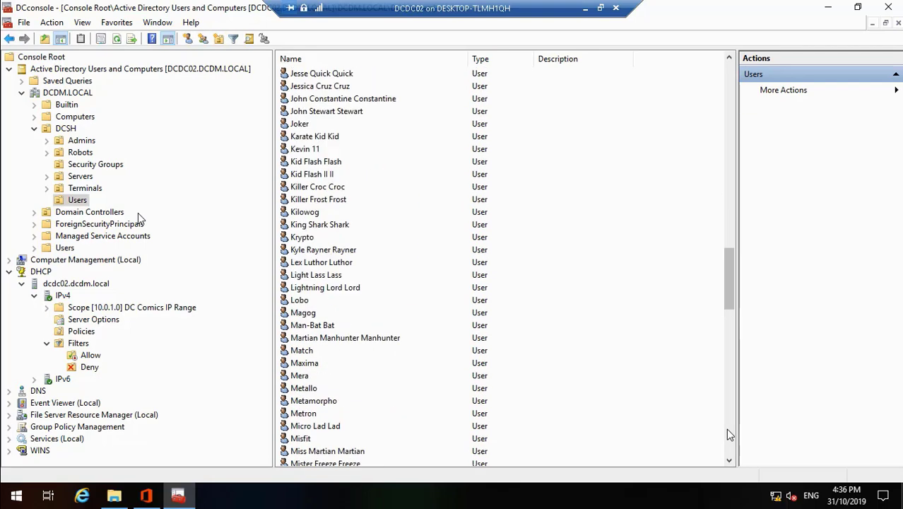
left_click(730, 434)
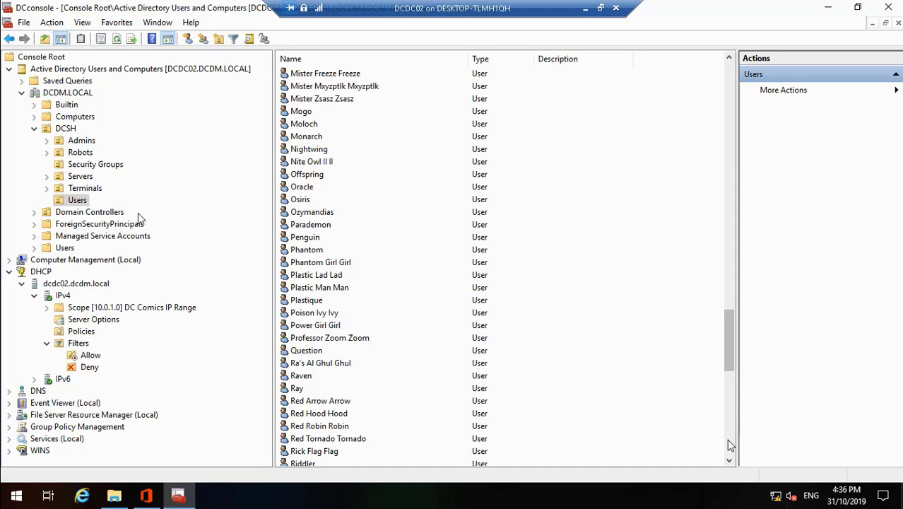
left_click(730, 446)
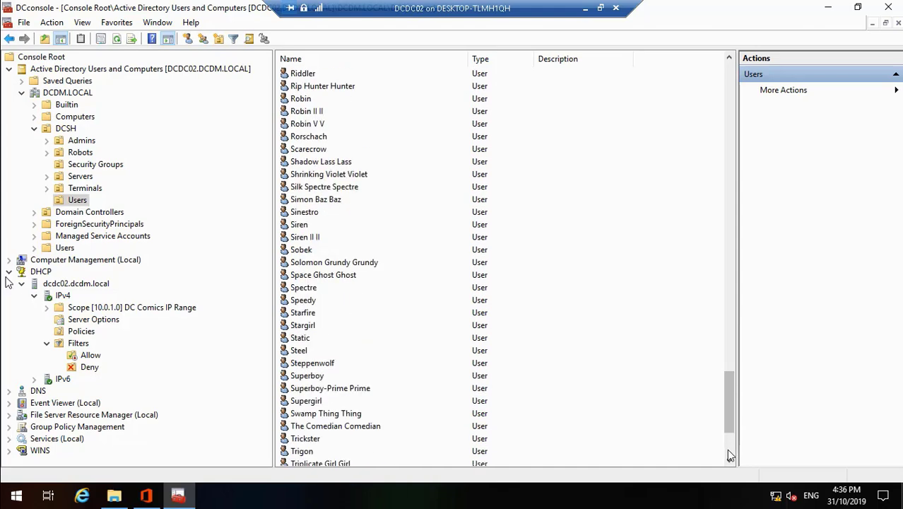
left_click(730, 449)
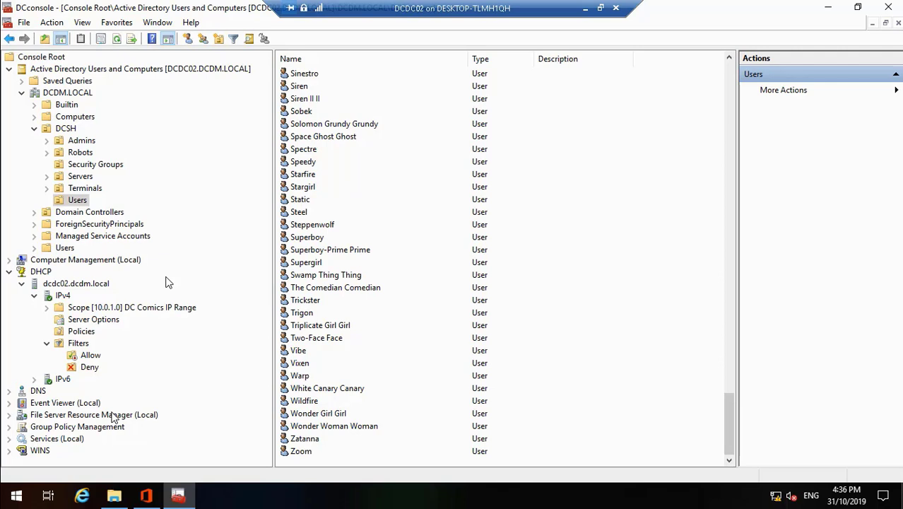
Resume the lesson until it shows the DCSH Admins OU with four user accounts
left_click(95, 166)
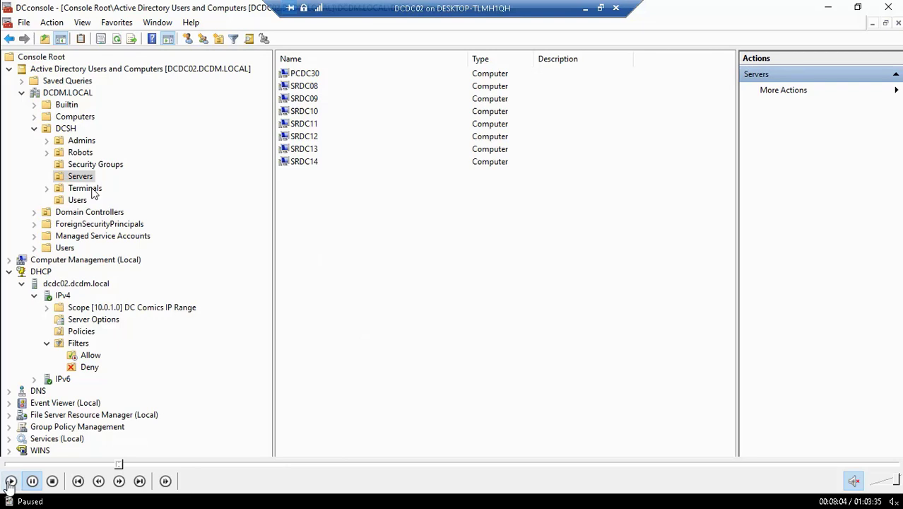
left_click(12, 481)
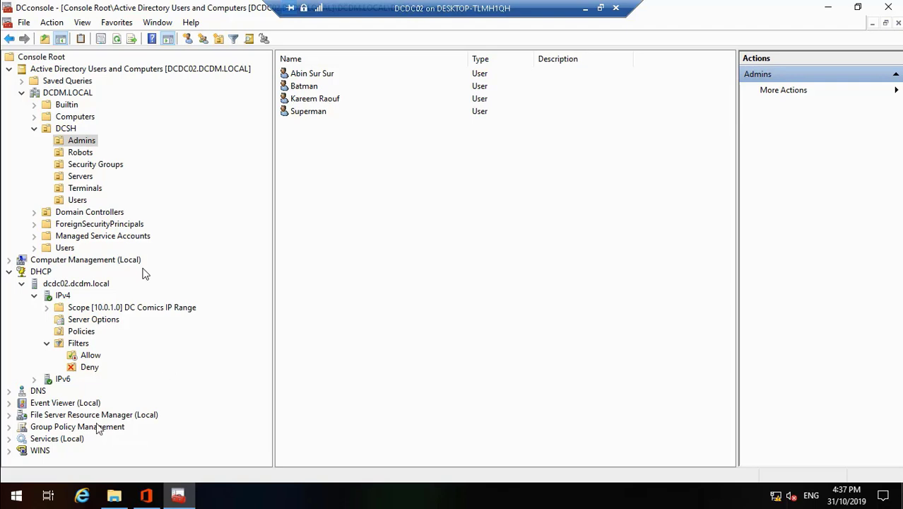
Follow the video through File Server Resource Manager's Quota Management to the empty Quotas node's context menu
left_click(9, 416)
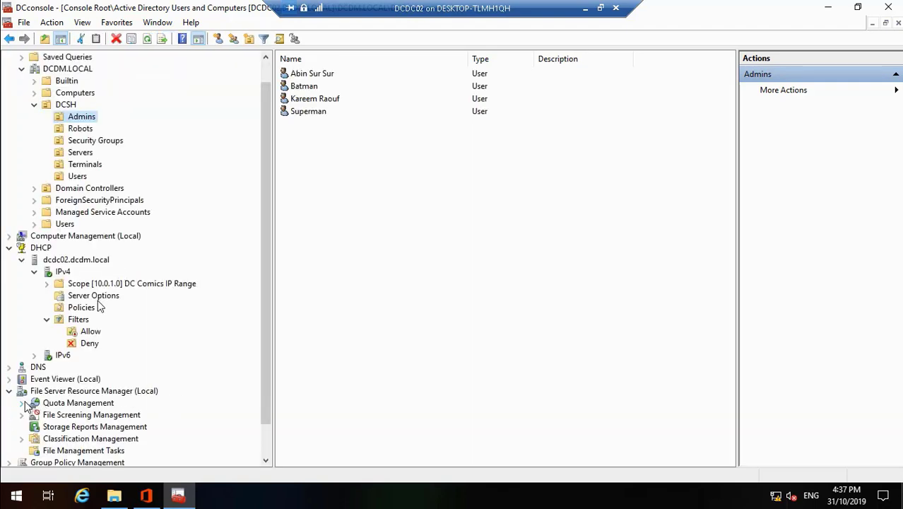
mouse_move(38, 488)
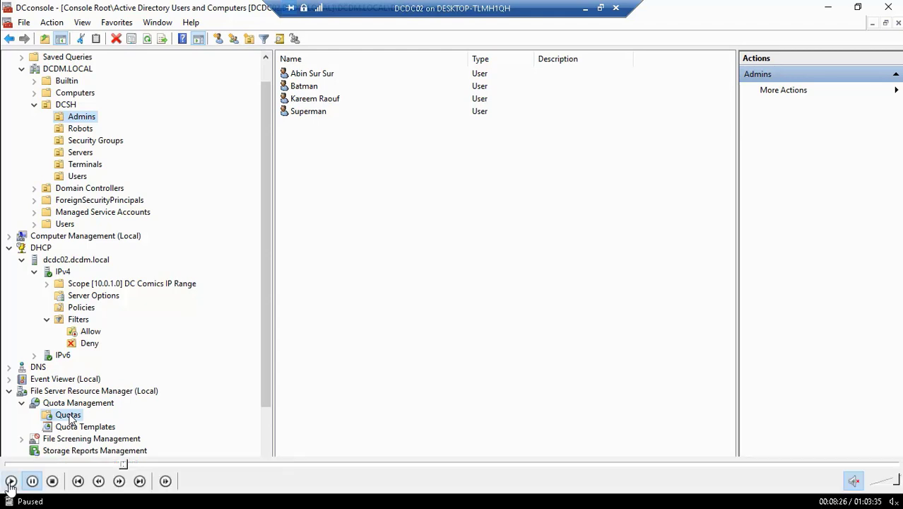
right_click(70, 418)
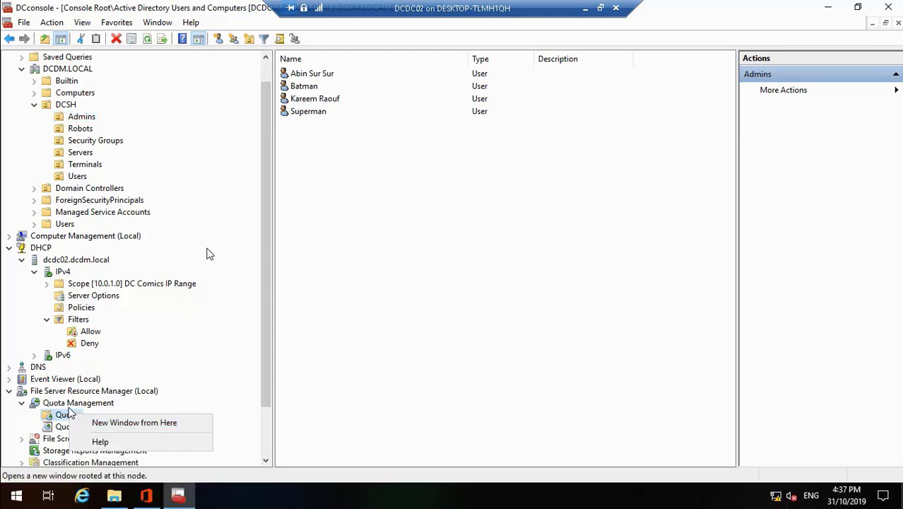
key("Escape")
left_click(68, 416)
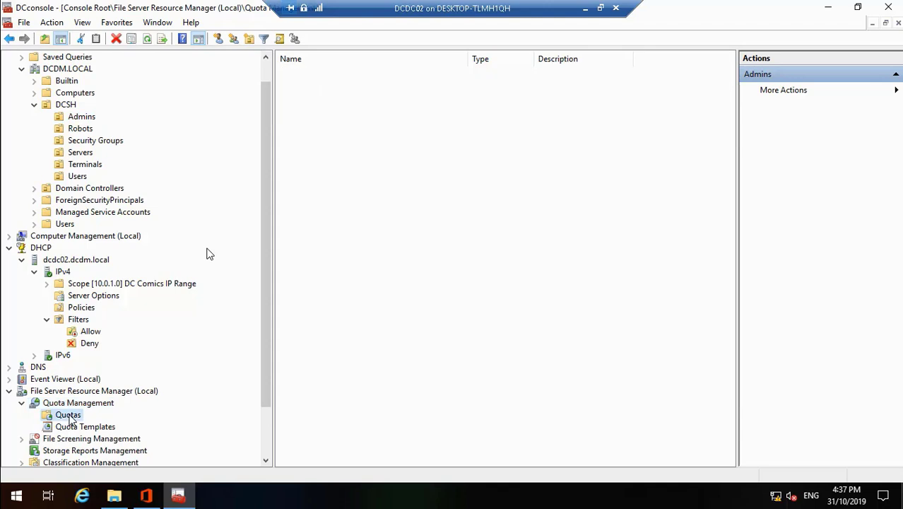
right_click(70, 418)
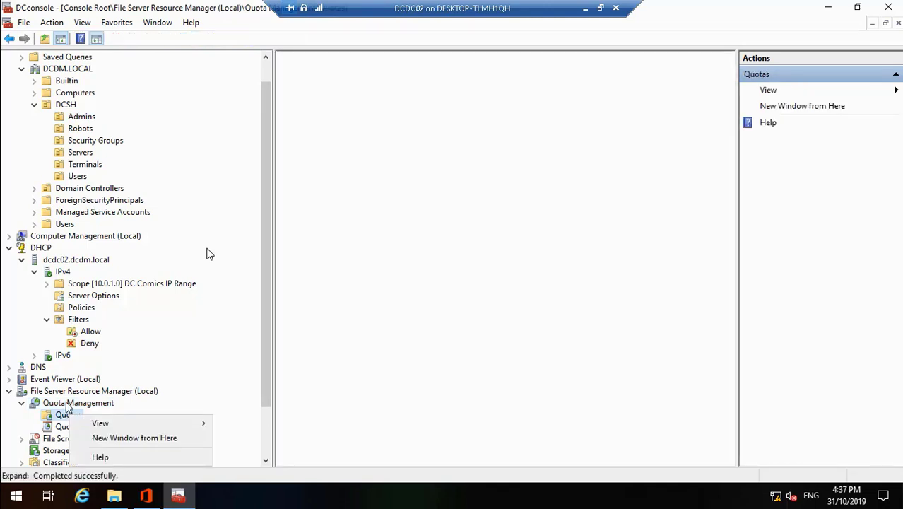
left_click(66, 405)
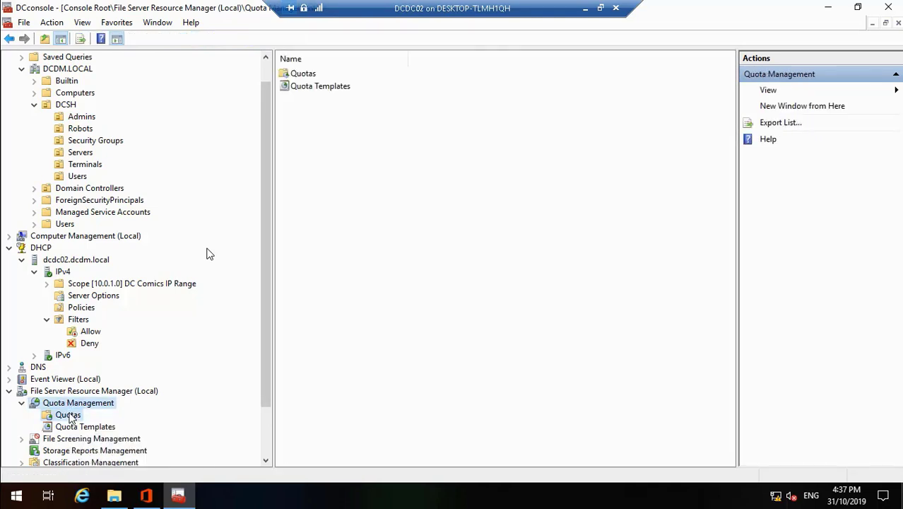
left_click(68, 417)
right_click(69, 415)
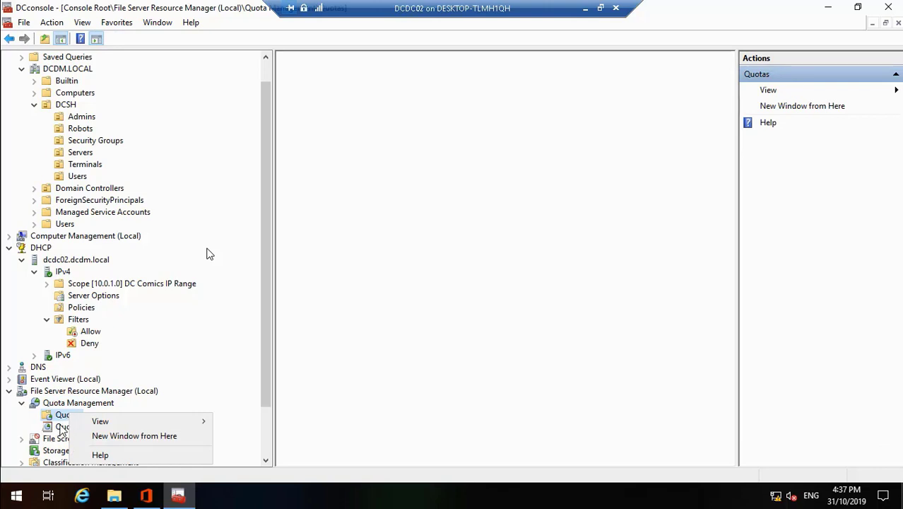
left_click(62, 427)
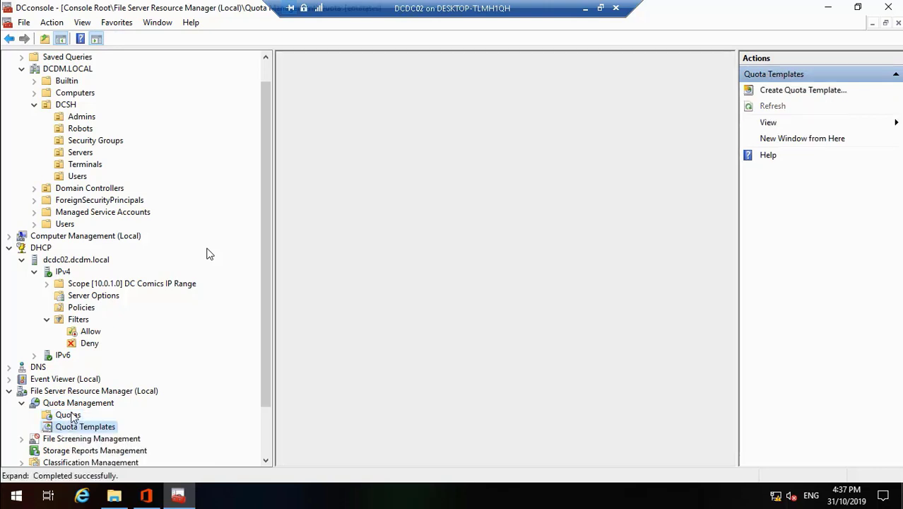
left_click(67, 415)
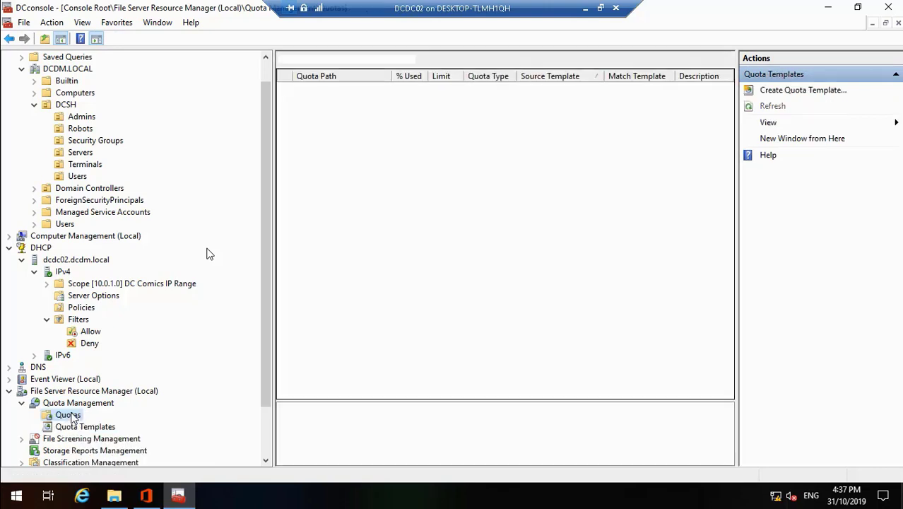
right_click(71, 415)
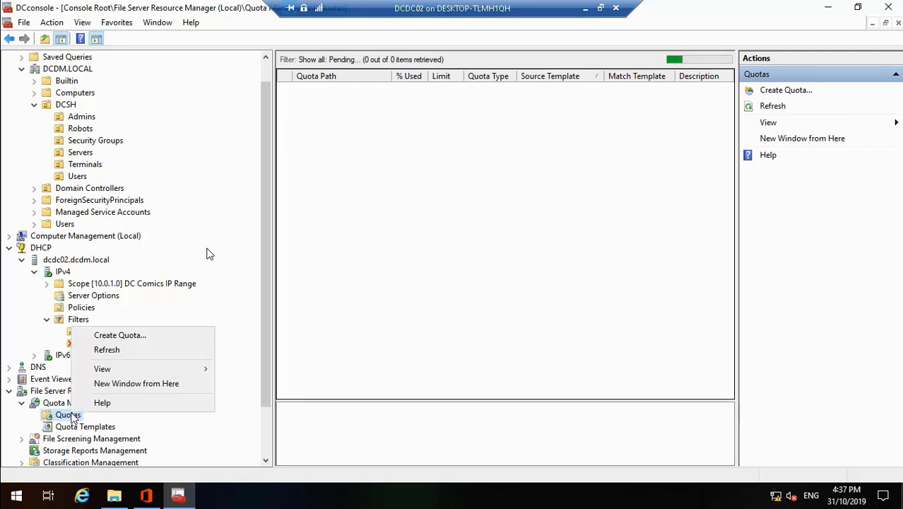
Seek the lesson to about 10:15, where Create Quota browses to Local Disk (D:)
left_click(119, 335)
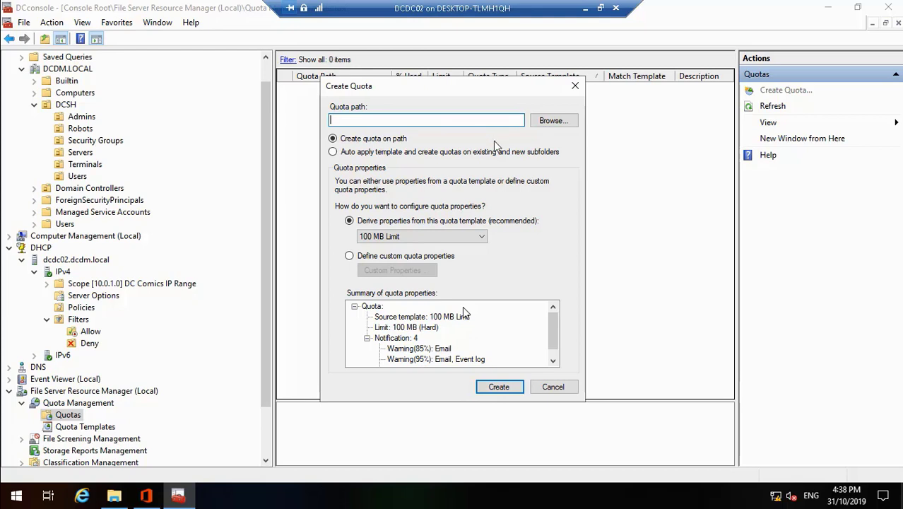
mouse_move(127, 493)
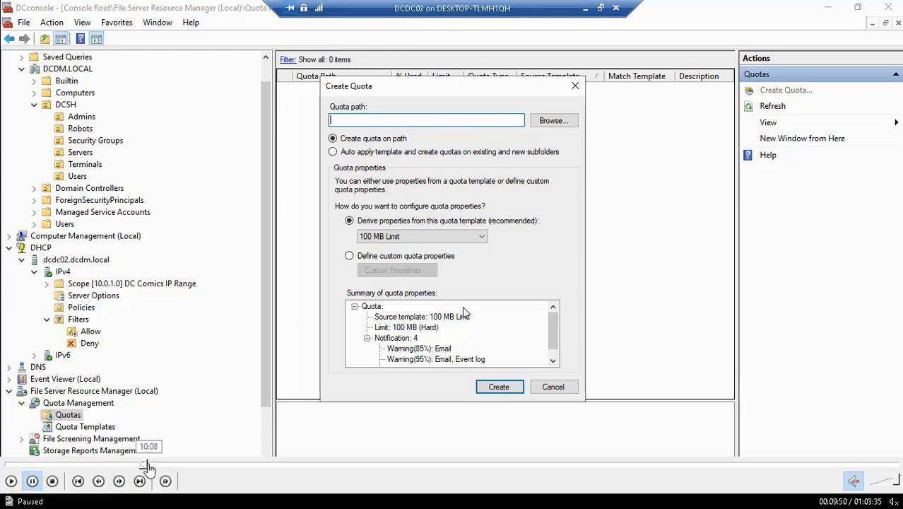
left_click(147, 465)
left_click(145, 465)
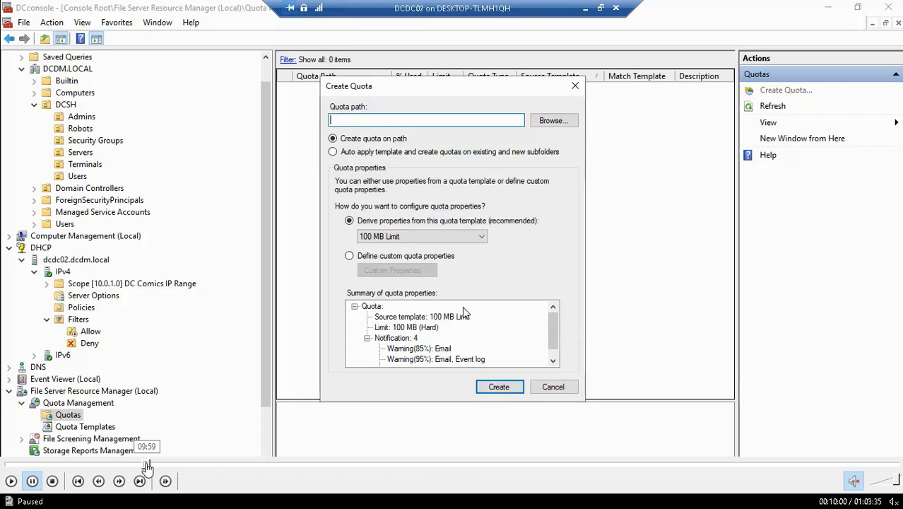
left_click(150, 464)
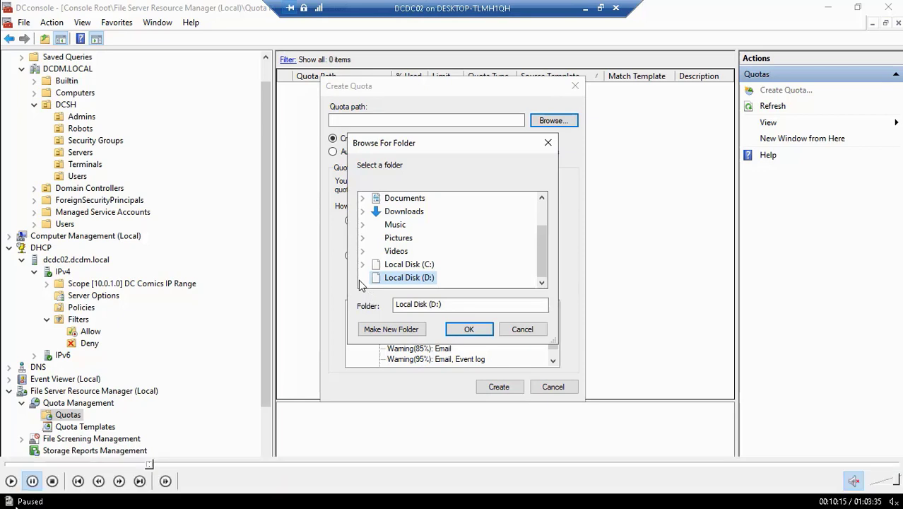
Resume the lesson and pause once the Create Quota path is filled in
left_click(10, 484)
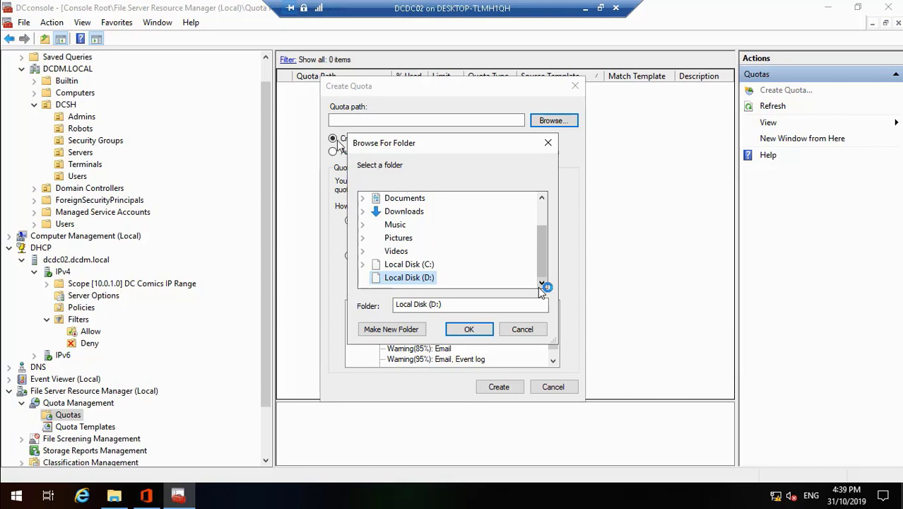
mouse_move(138, 507)
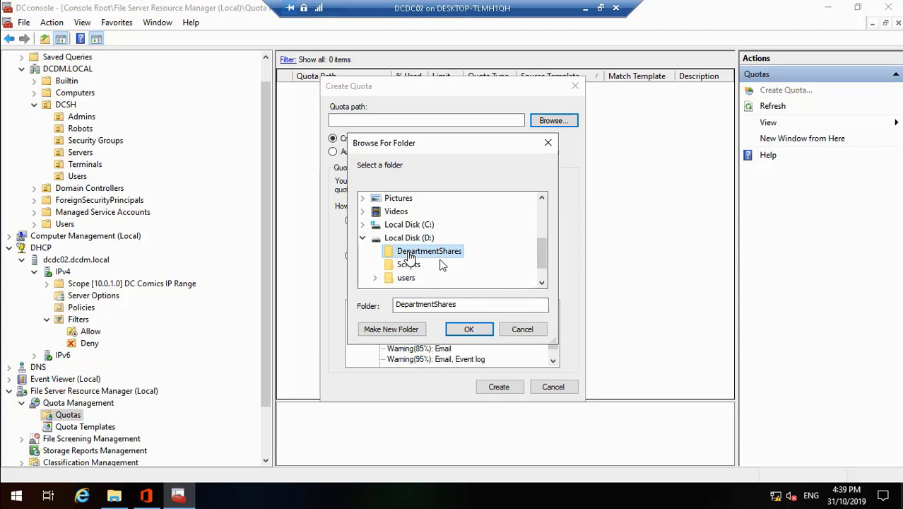
mouse_move(2, 500)
left_click(11, 481)
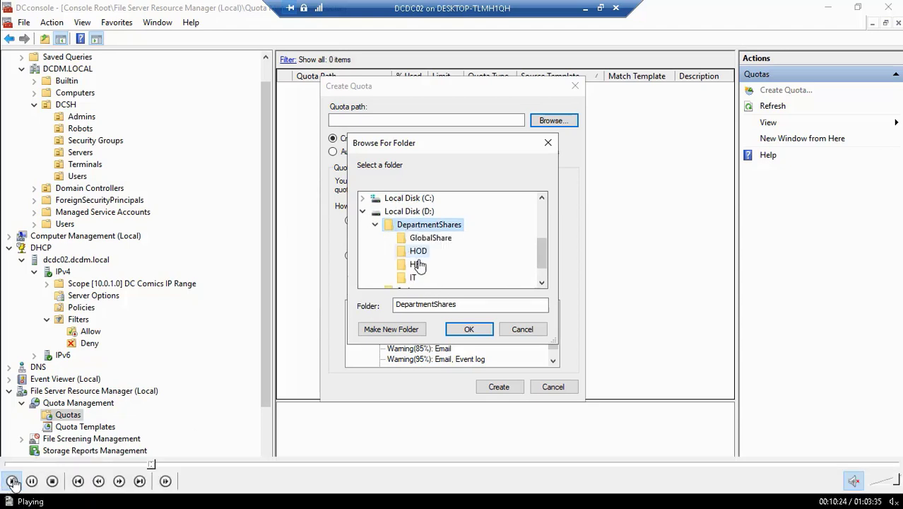
left_click(27, 482)
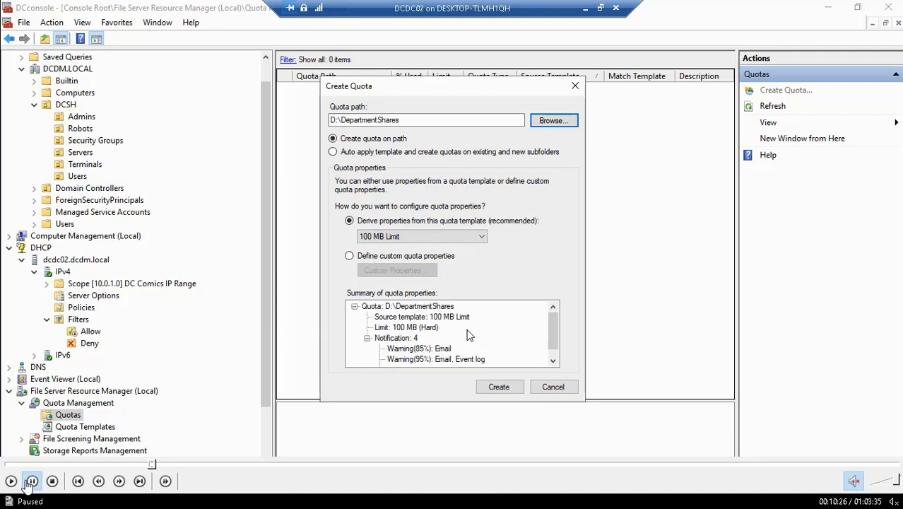
Replay the folder selection, then play on until Quotas lists the D:\DepartmentShares 10 GB quota
left_click(150, 464)
left_click(152, 465)
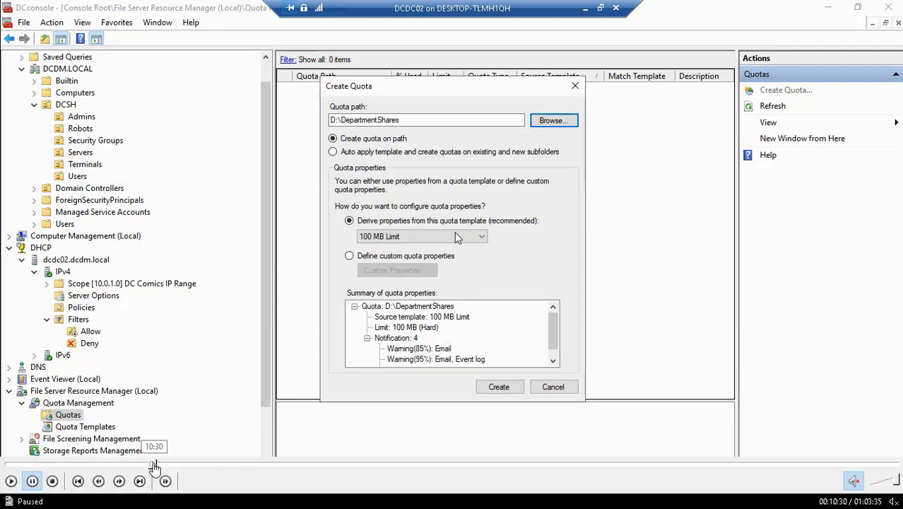
left_click(152, 464)
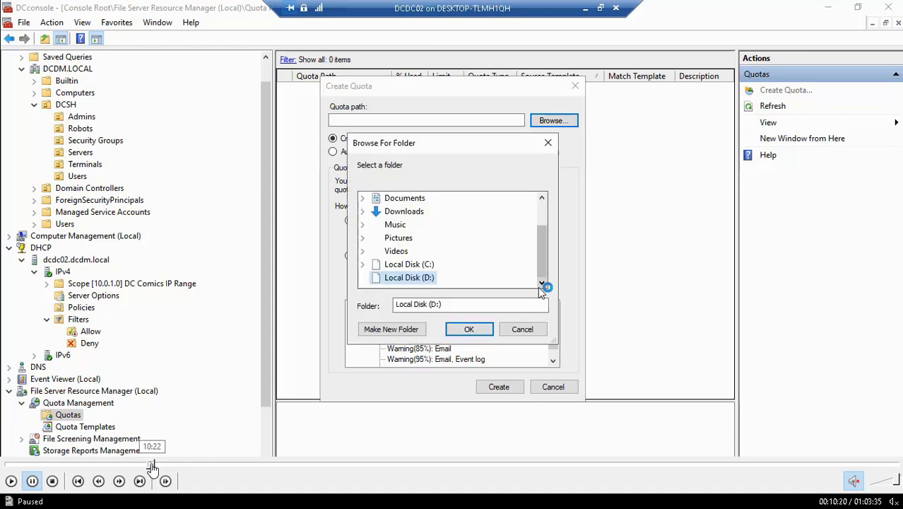
left_click(14, 482)
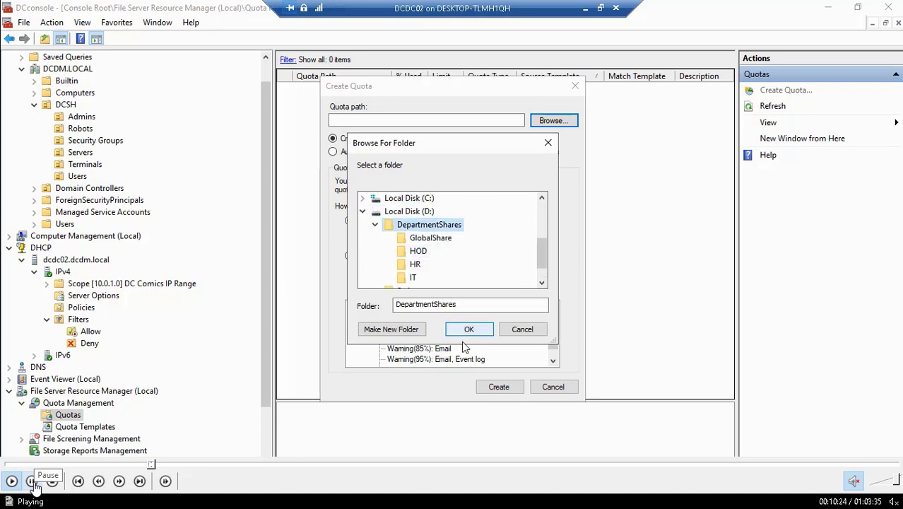
left_click(32, 481)
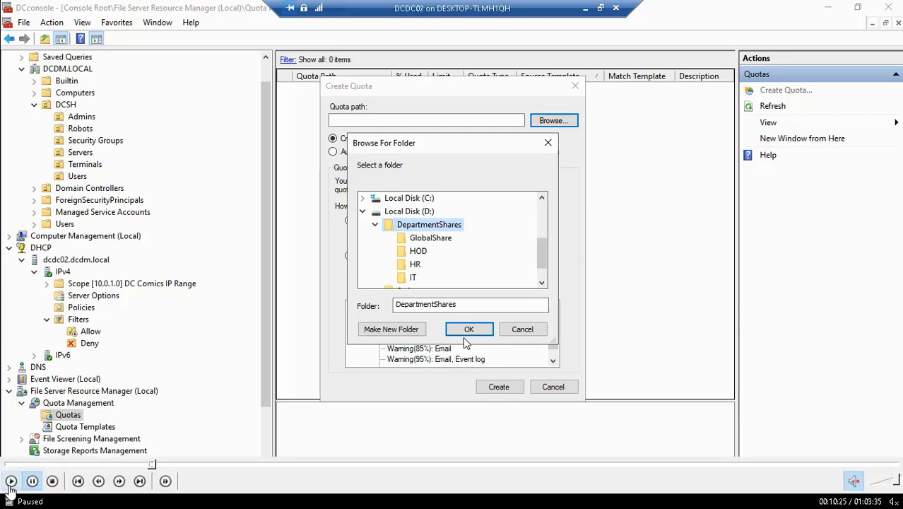
left_click(9, 484)
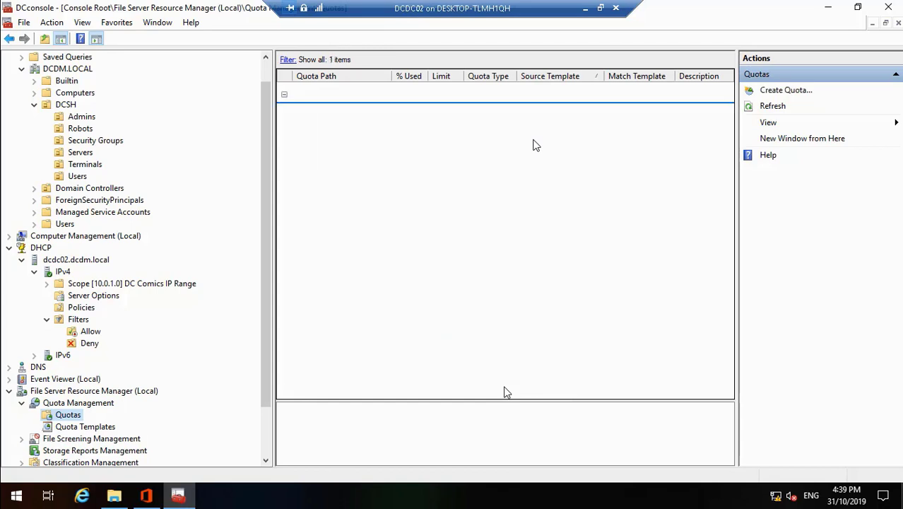
Open a new Create Quota dialog from the Quotas context menu
right_click(69, 416)
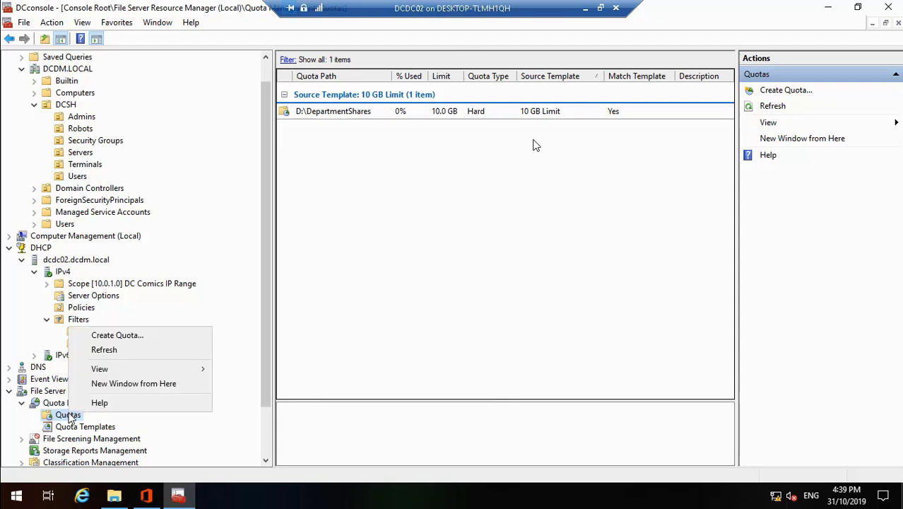
left_click(160, 335)
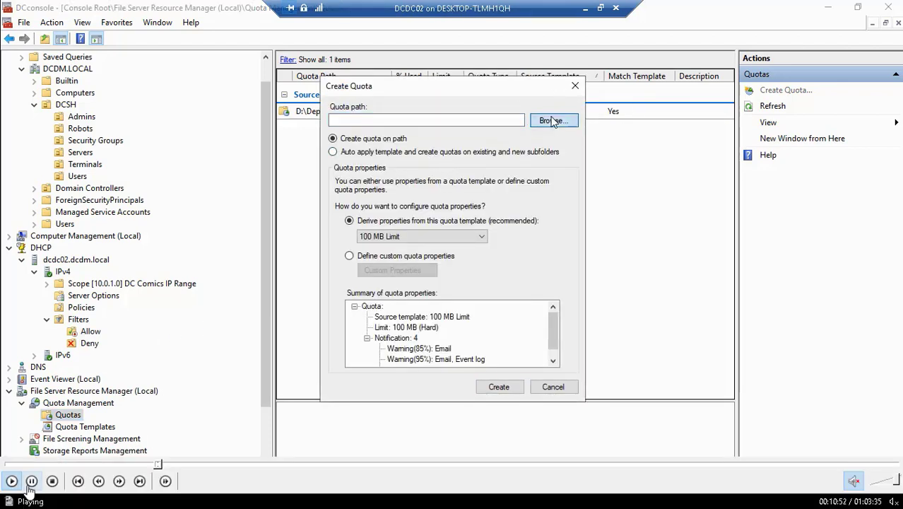
Pause the tutorial, rewind a few seconds, and resume playback in the Create Quota dialog
left_click(32, 481)
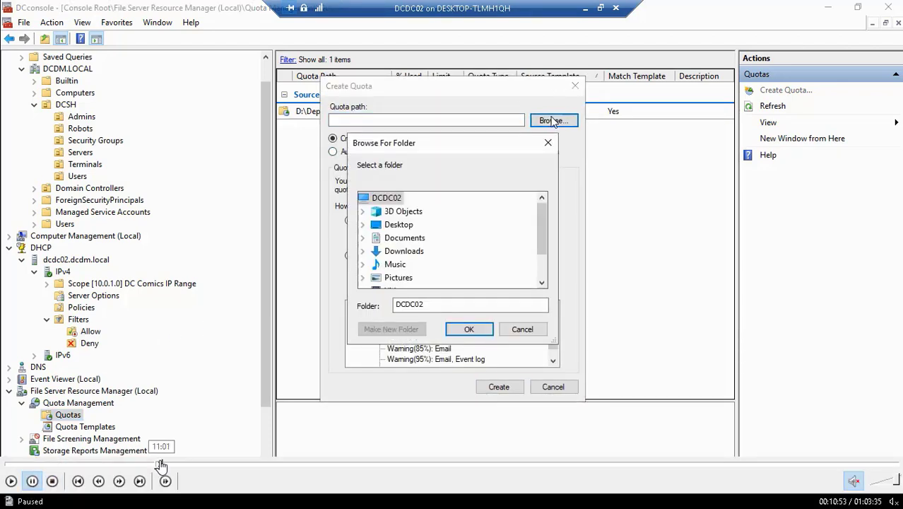
left_click(160, 464)
left_click(32, 480)
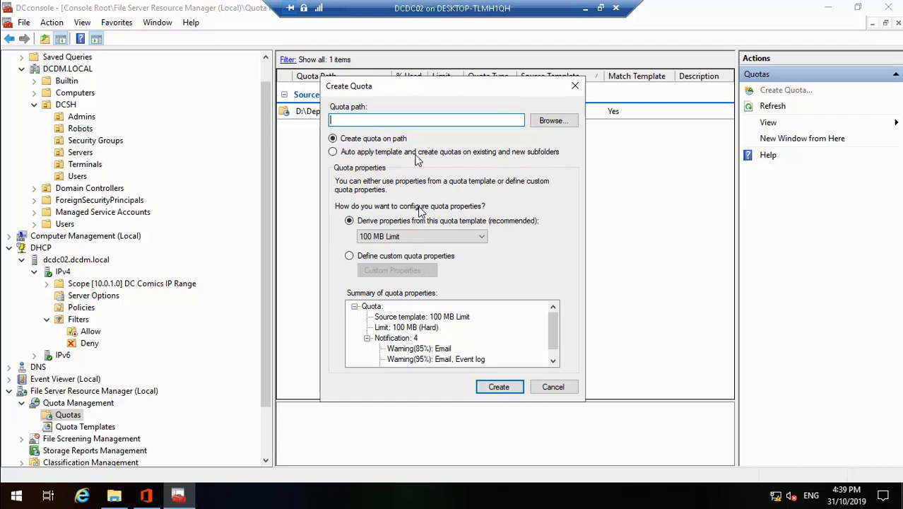
mouse_move(81, 484)
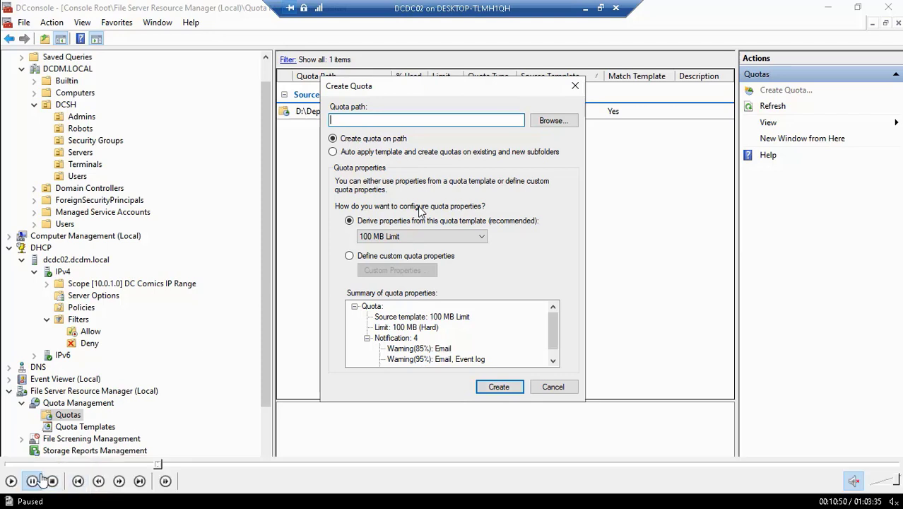
left_click(11, 481)
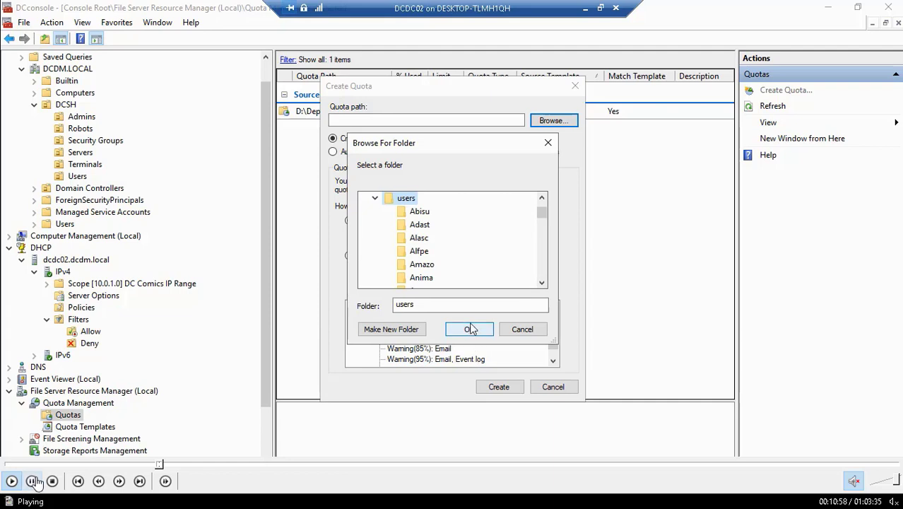
Replay the folder browsing until the D:\users path and Auto apply template are set
left_click(33, 481)
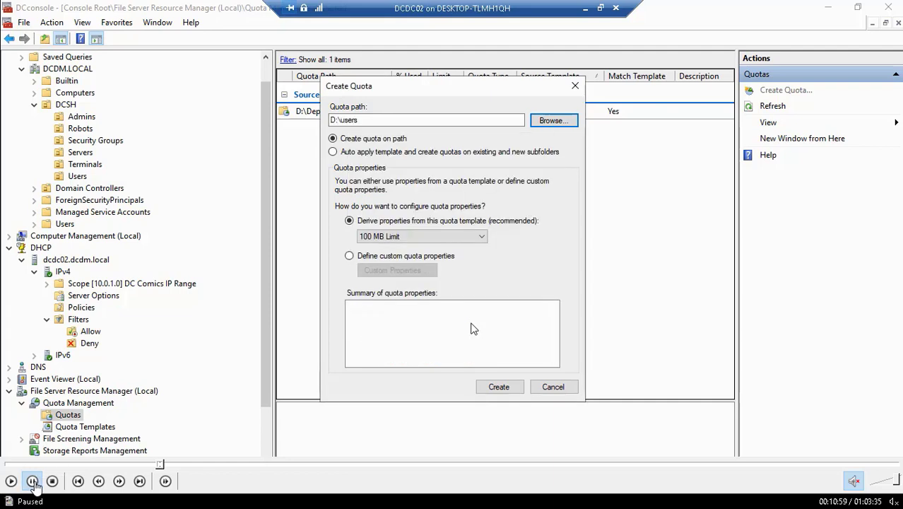
left_click(161, 466)
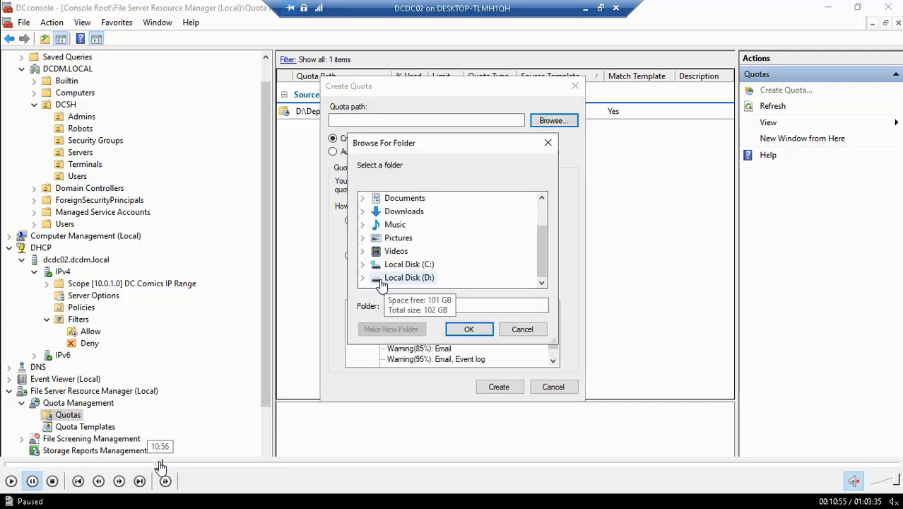
left_click(11, 482)
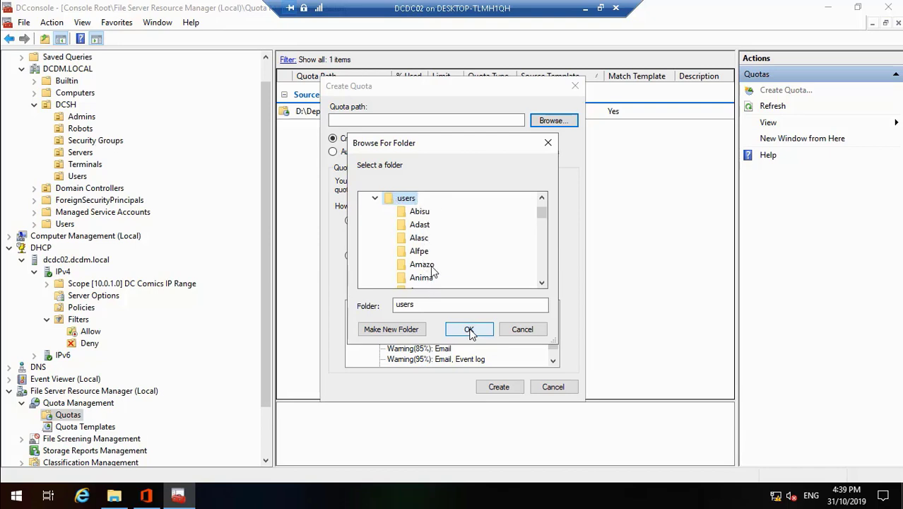
left_click(12, 482)
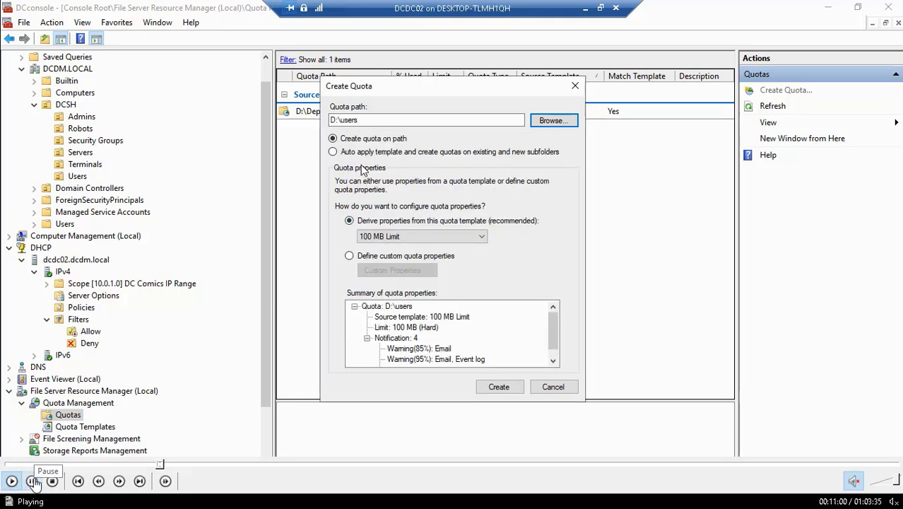
left_click(33, 481)
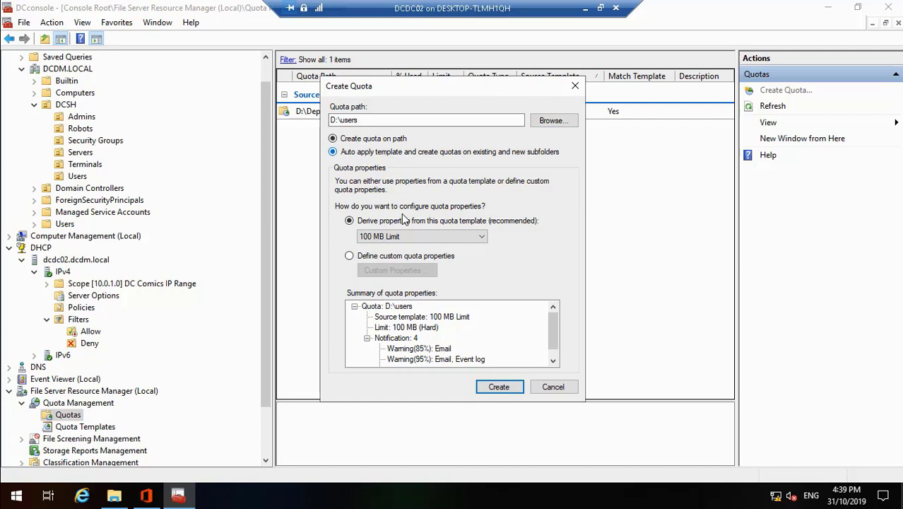
left_click(11, 483)
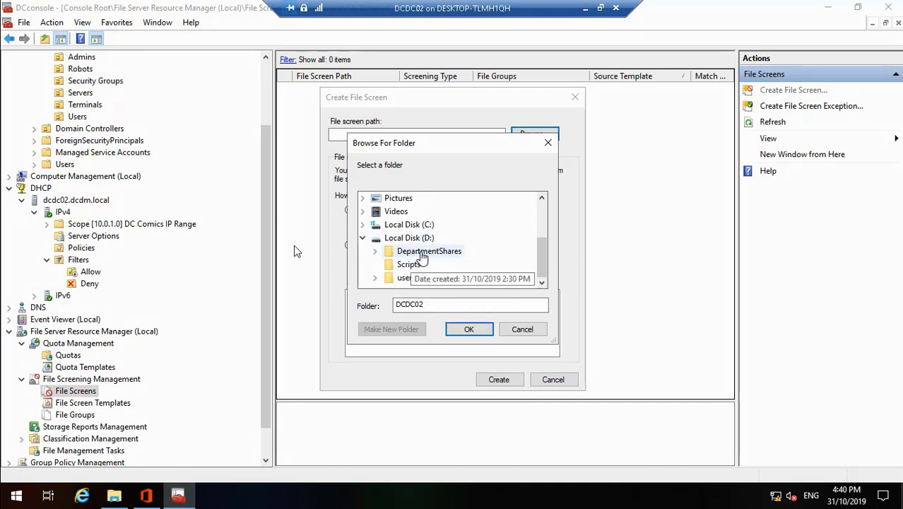
Pick D:\DepartmentShares as the path and create the Block Audio and Video Files screen
double_click(423, 255)
left_click(475, 335)
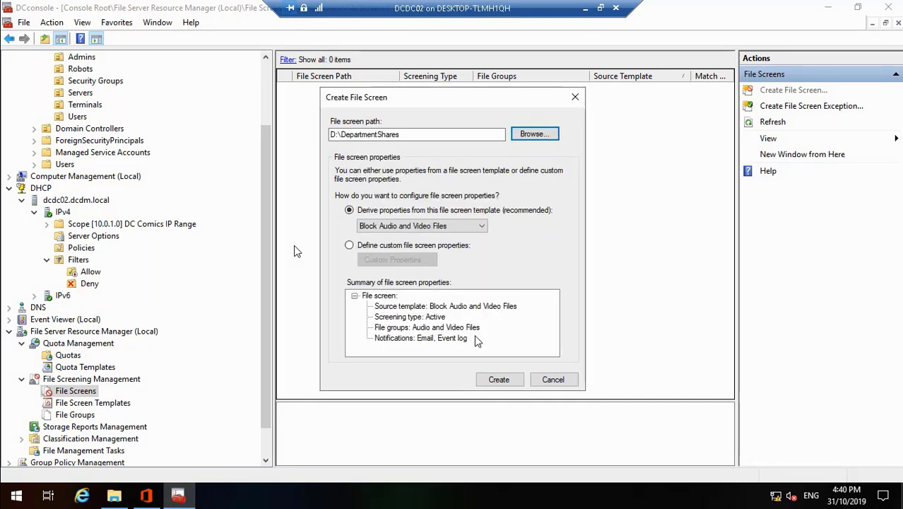
left_click(499, 380)
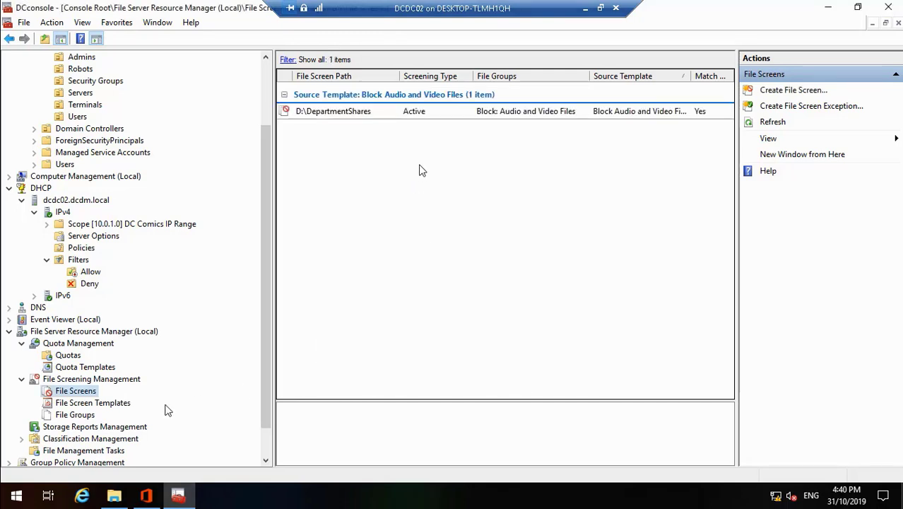
Create a second file screen on D:\users, browsing to the users folder on Local Disk (D:)
right_click(87, 391)
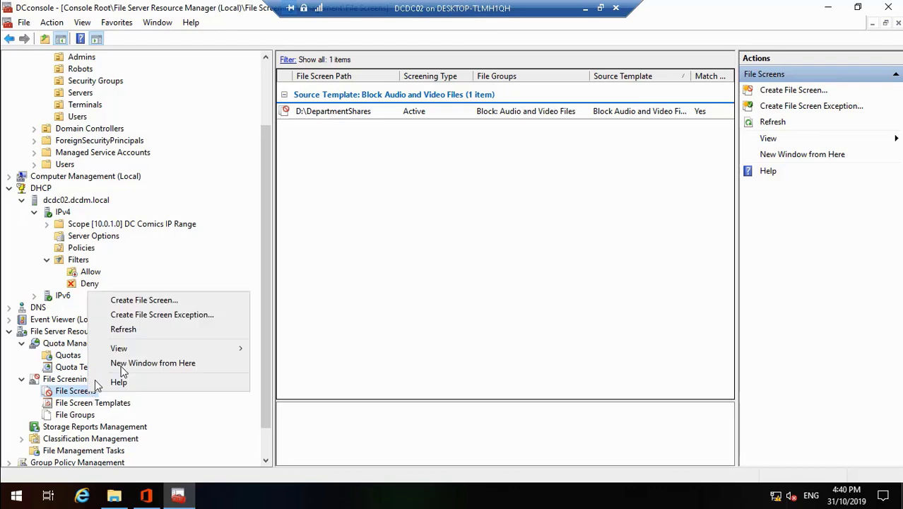
left_click(167, 300)
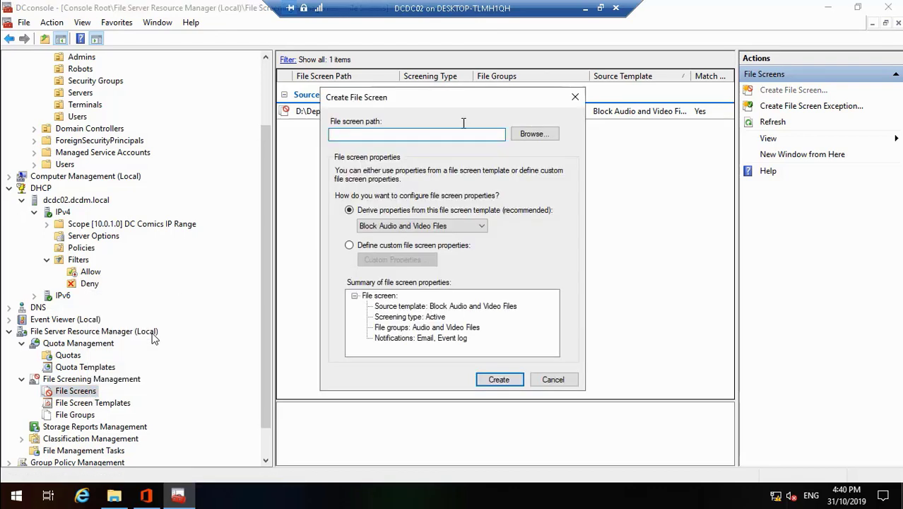
left_click(533, 134)
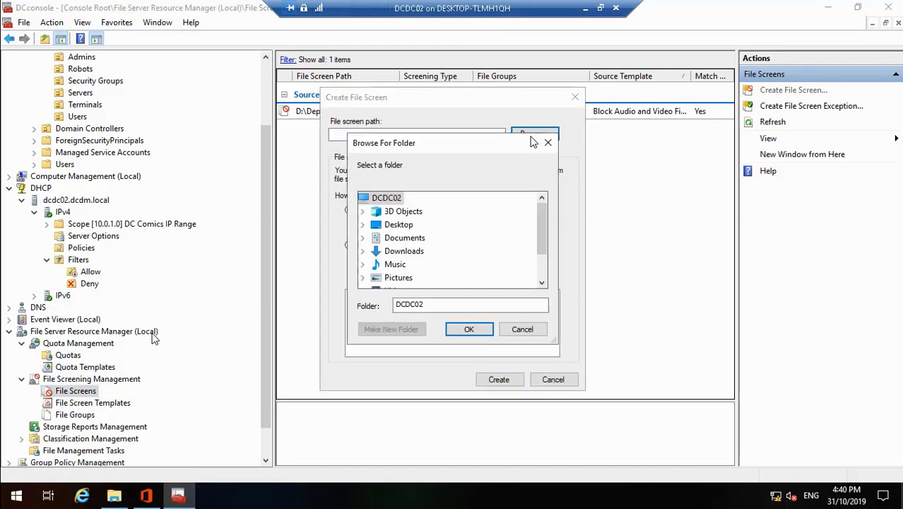
left_click(544, 267)
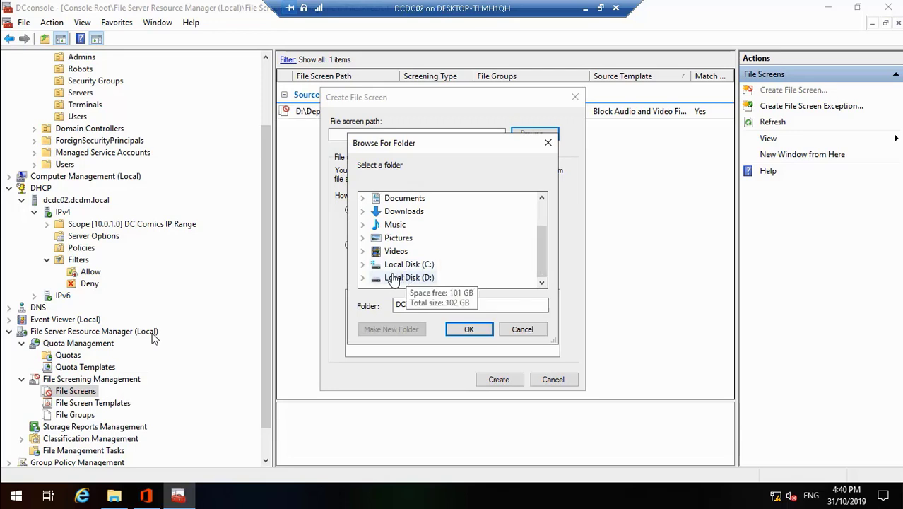
left_click(362, 278)
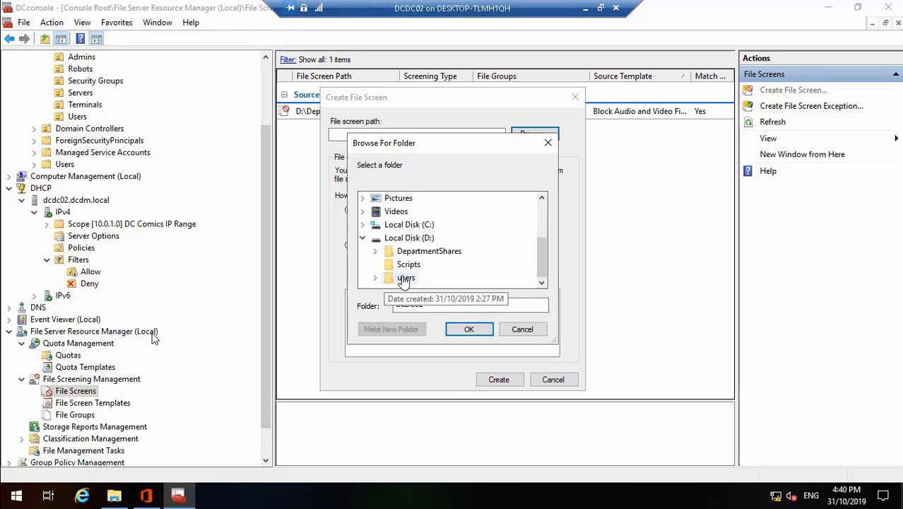
left_click(390, 276)
left_click(468, 332)
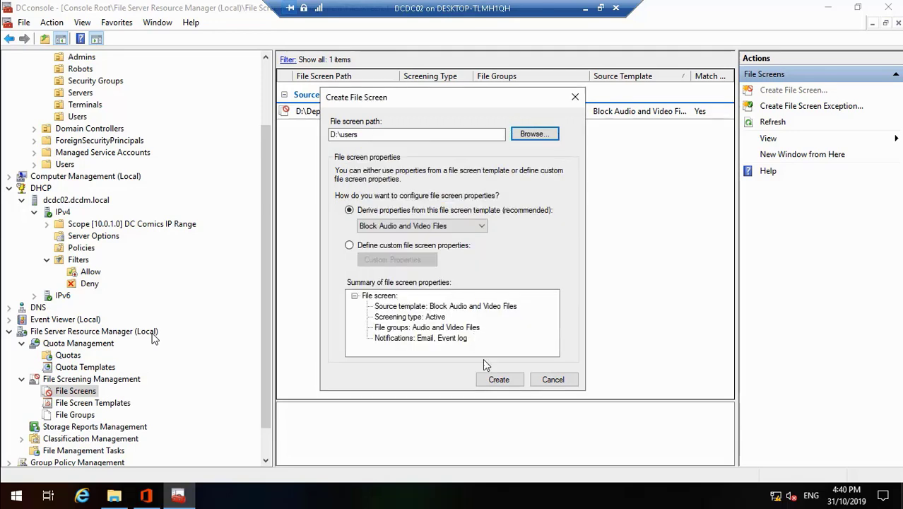
left_click(500, 381)
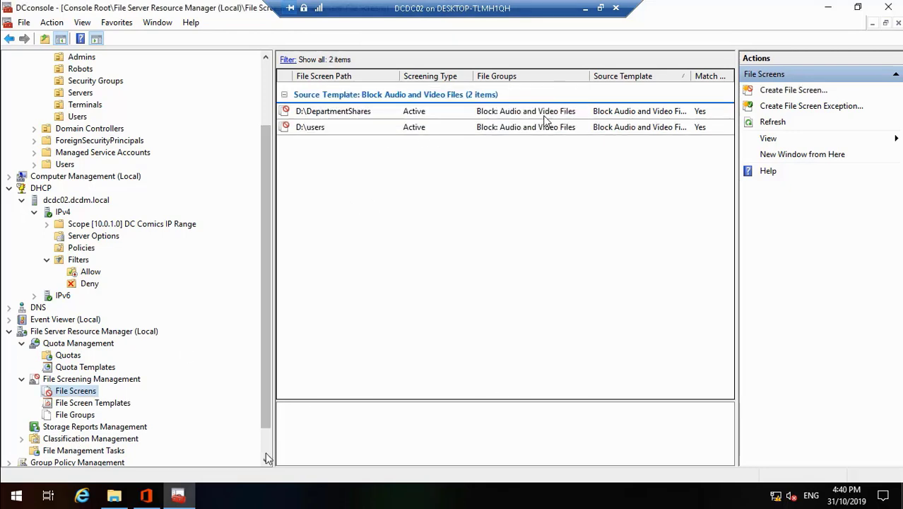
scroll(131, 443, "down", 1)
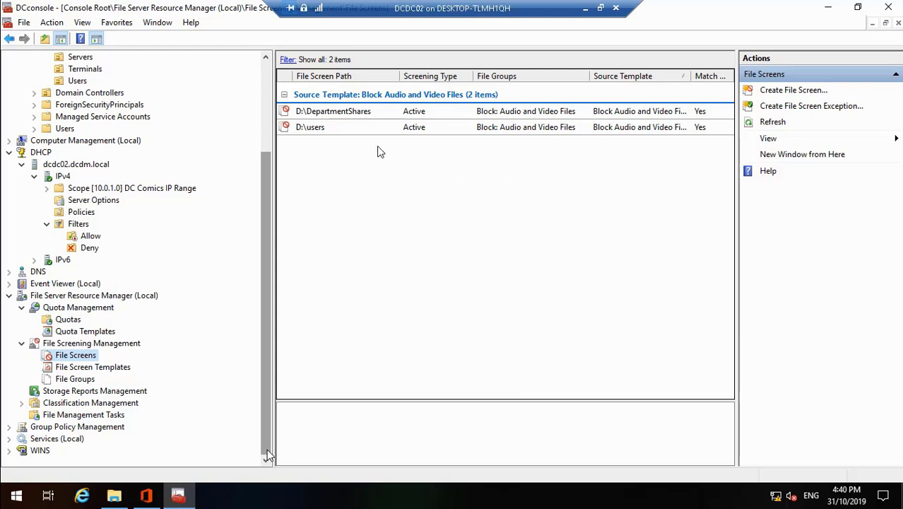
Jump forward along the seek bar to about 54:52, the Explorer Data (D:) scene
mouse_move(312, 486)
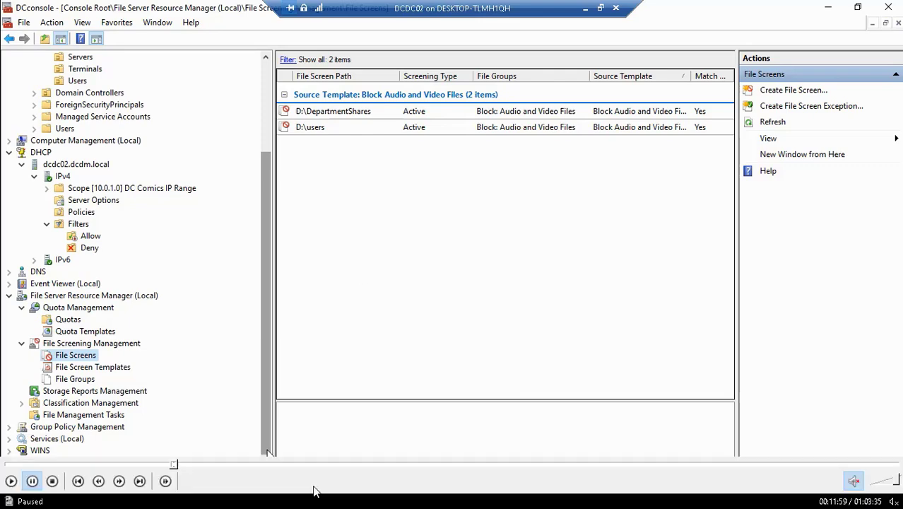
left_click(10, 483)
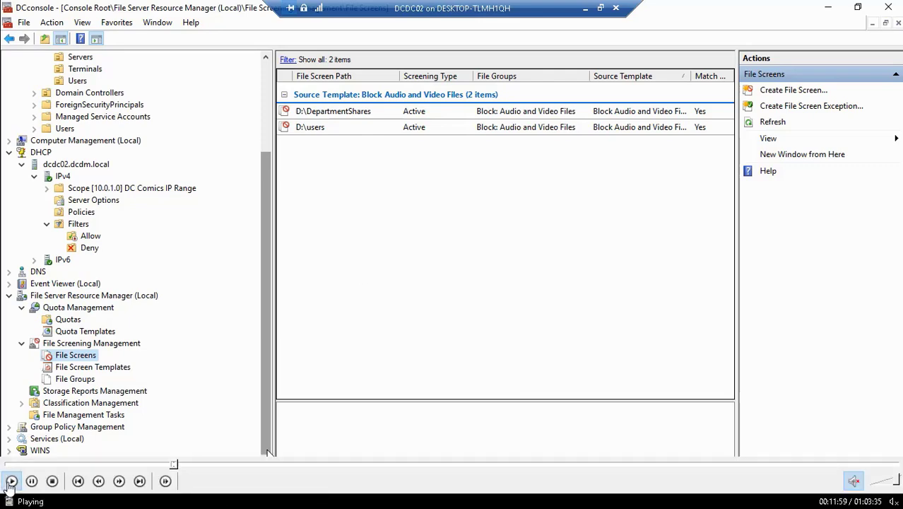
left_click(177, 465)
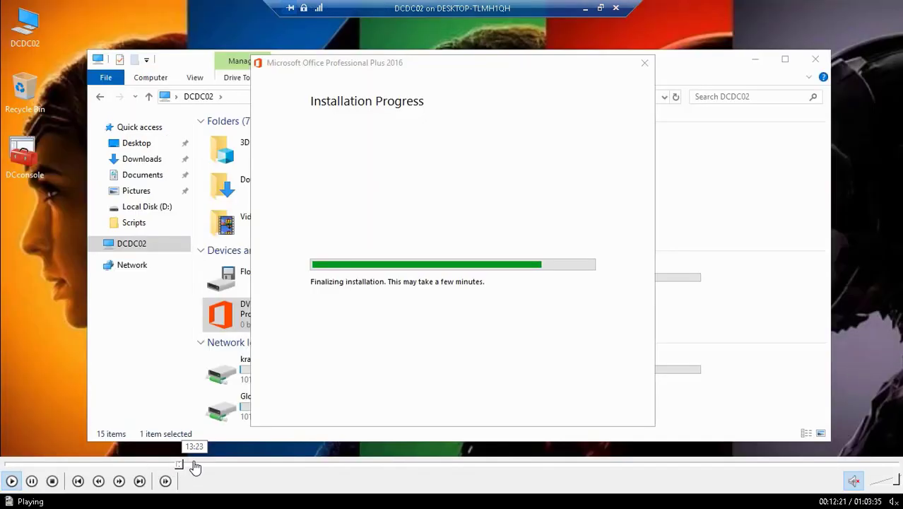
left_click(212, 465)
left_click(239, 464)
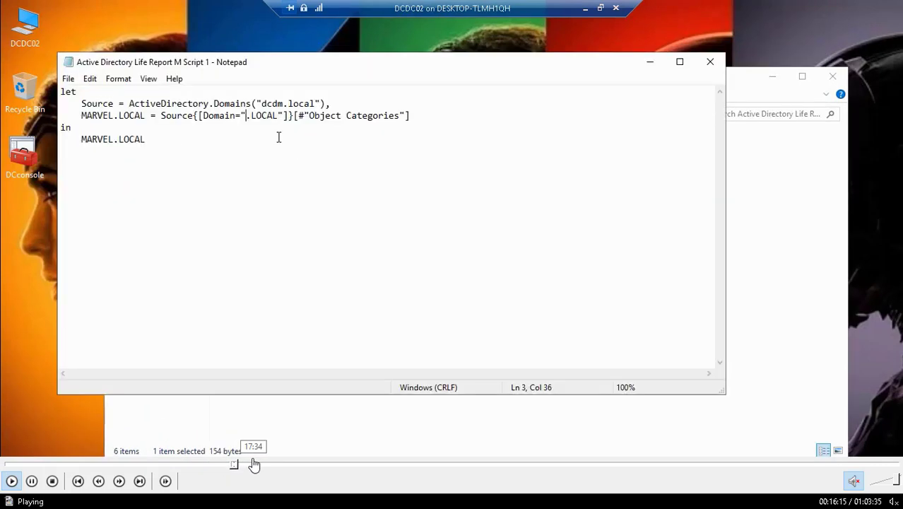
left_click(256, 465)
left_click(283, 464)
left_click(315, 465)
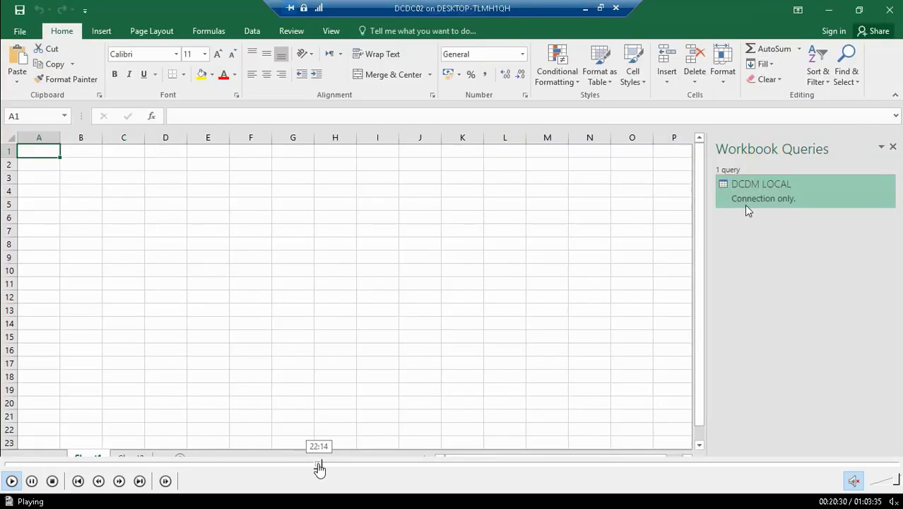
left_click(343, 466)
left_click(362, 467)
left_click(389, 465)
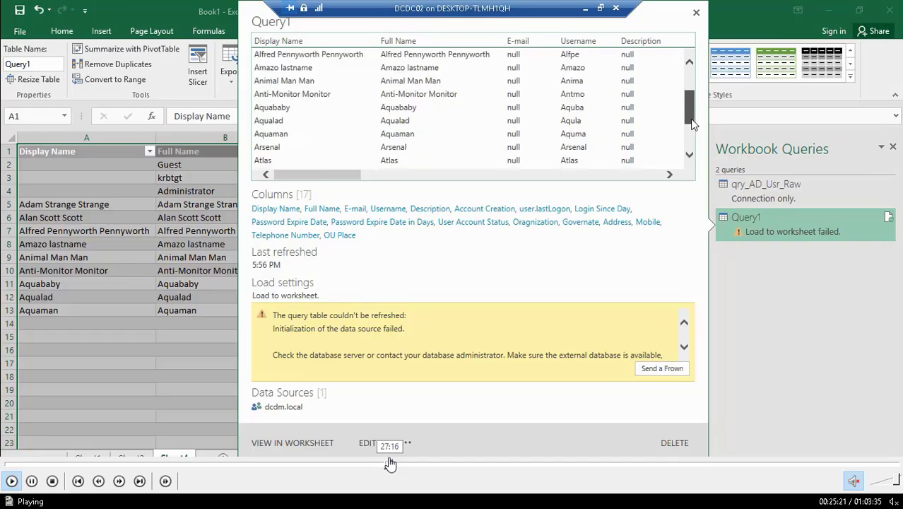
left_click(409, 466)
left_click(415, 466)
left_click(428, 467)
left_click(445, 466)
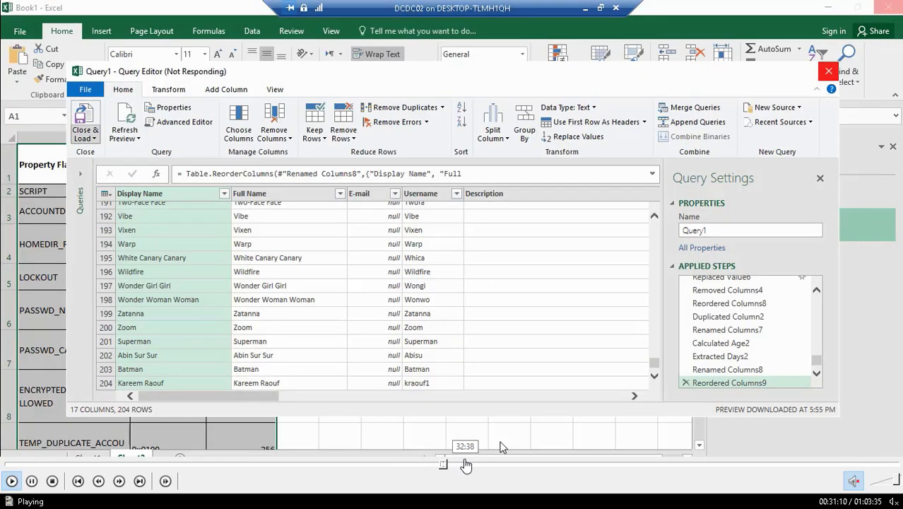
left_click(464, 467)
left_click(488, 467)
left_click(514, 467)
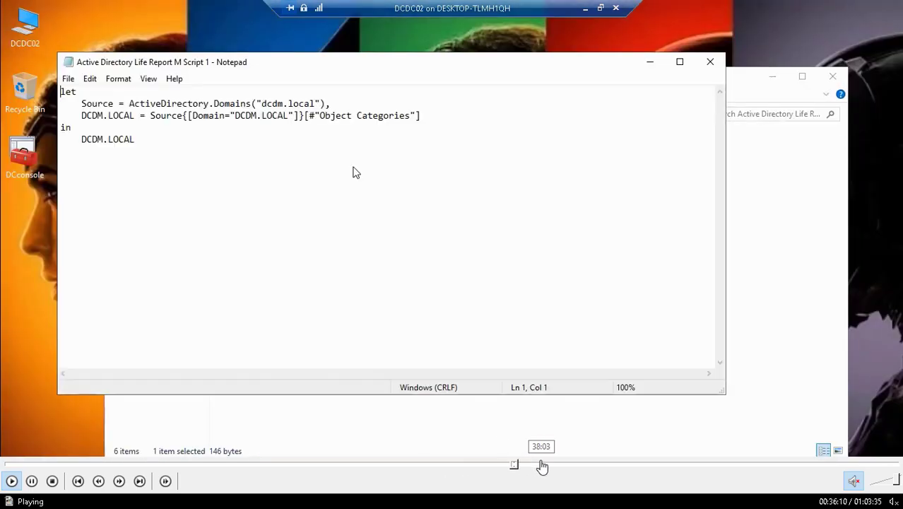
left_click(540, 466)
left_click(563, 467)
left_click(583, 467)
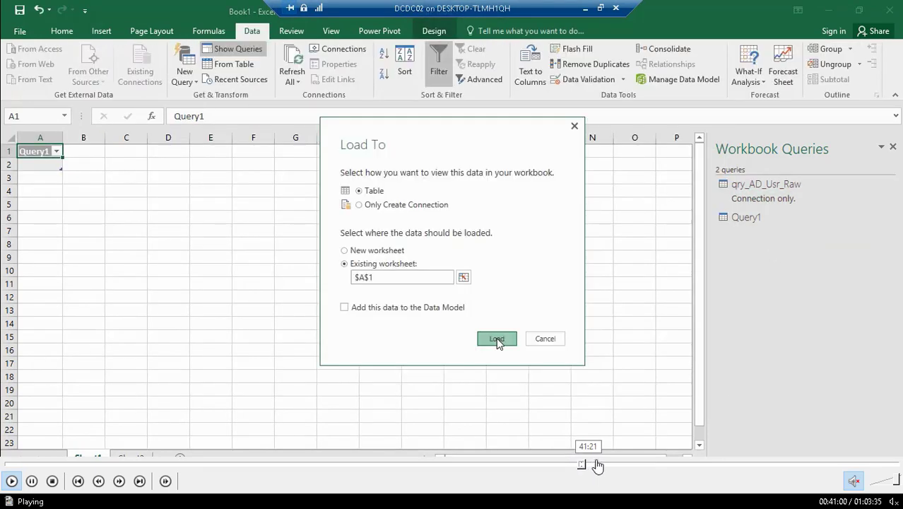
left_click(597, 467)
left_click(616, 466)
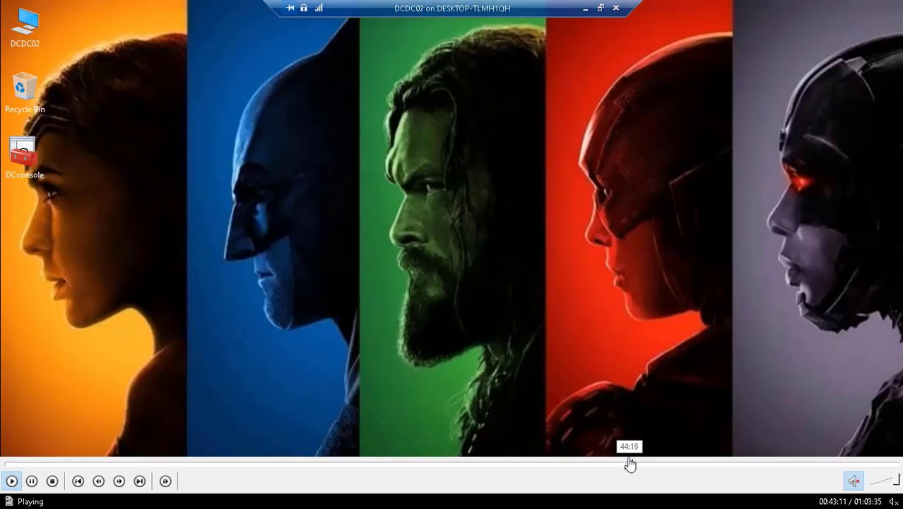
left_click(629, 467)
left_click(641, 466)
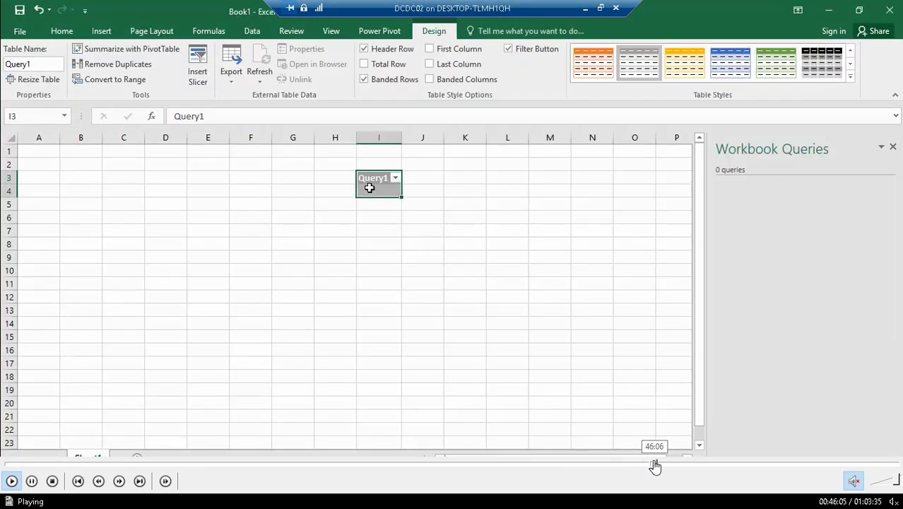
left_click(658, 466)
left_click(668, 466)
left_click(679, 466)
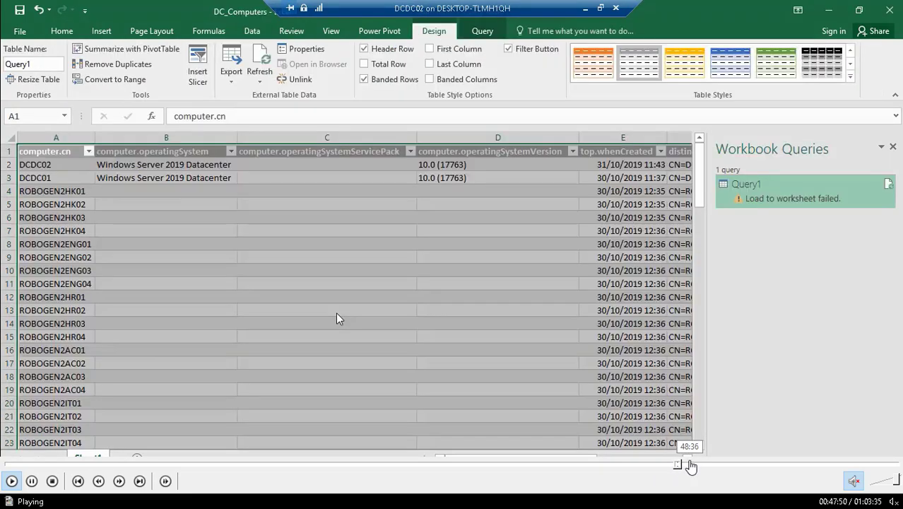
left_click(691, 467)
left_click(703, 467)
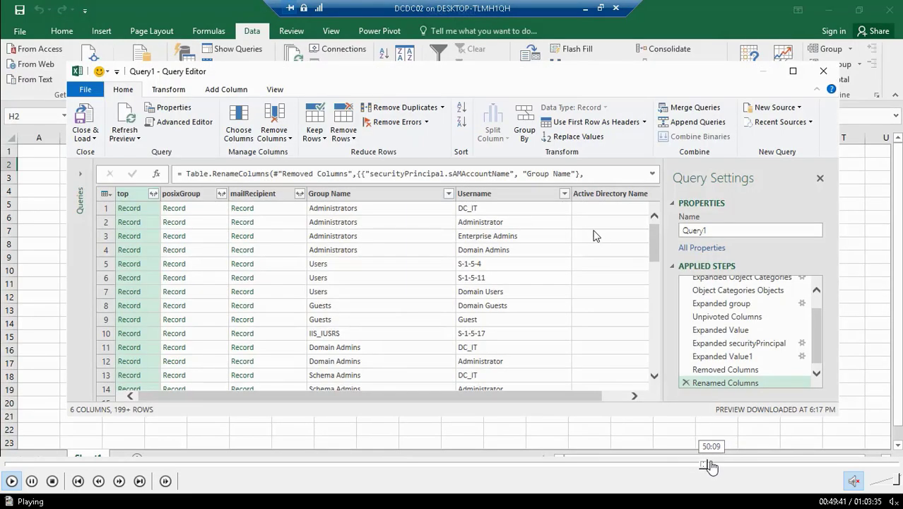
left_click(711, 466)
left_click(729, 466)
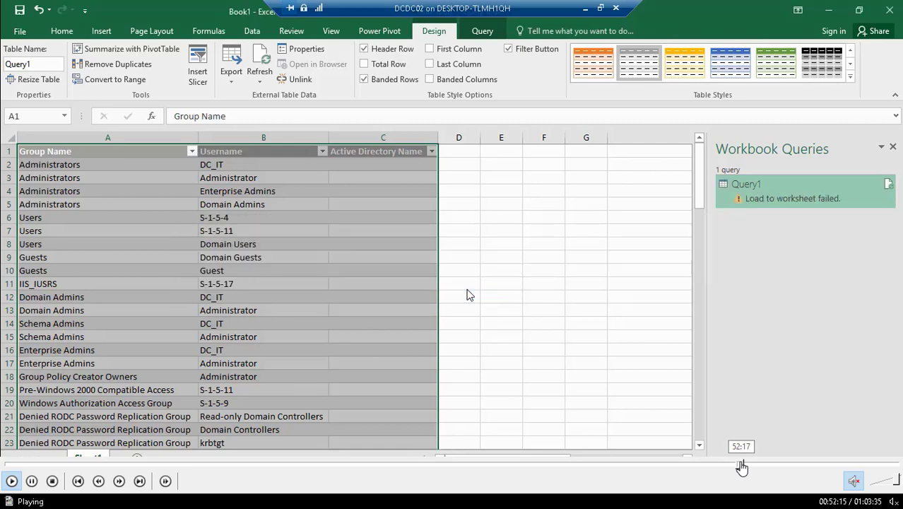
left_click(743, 466)
left_click(756, 467)
left_click(766, 466)
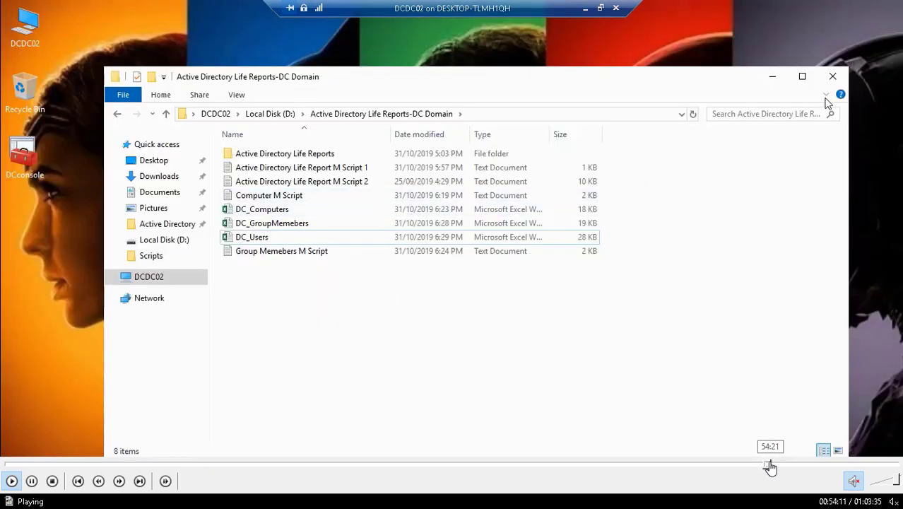
left_click(772, 467)
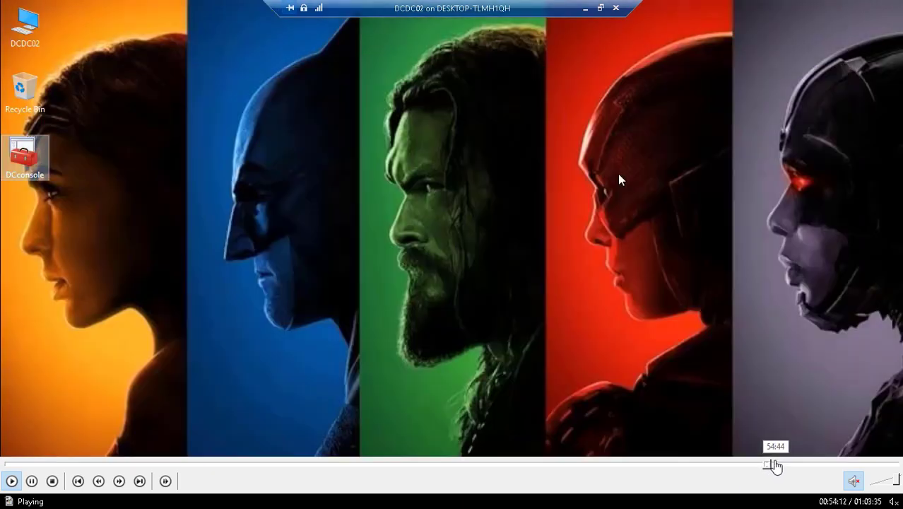
left_click(776, 466)
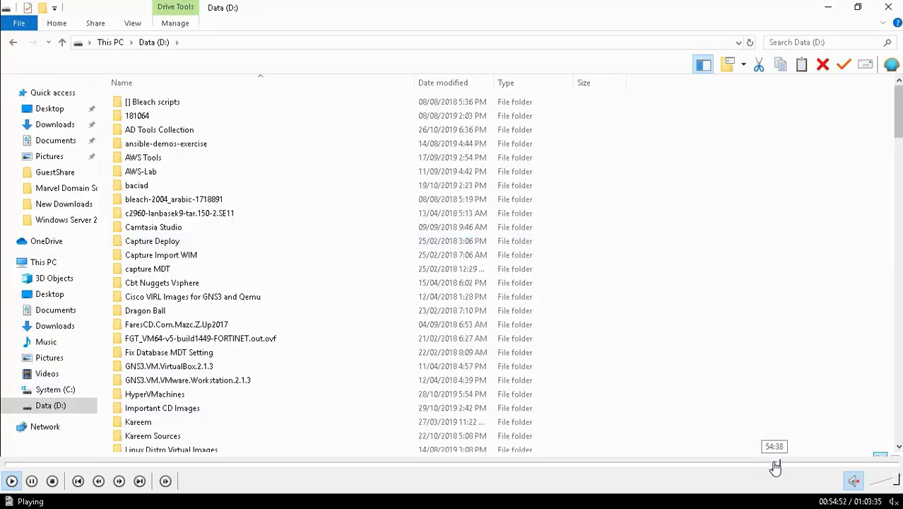
Nudge playback back slightly, pause and resume, then scroll the Data (D:) list to Lynda Courses Excel
left_click(775, 467)
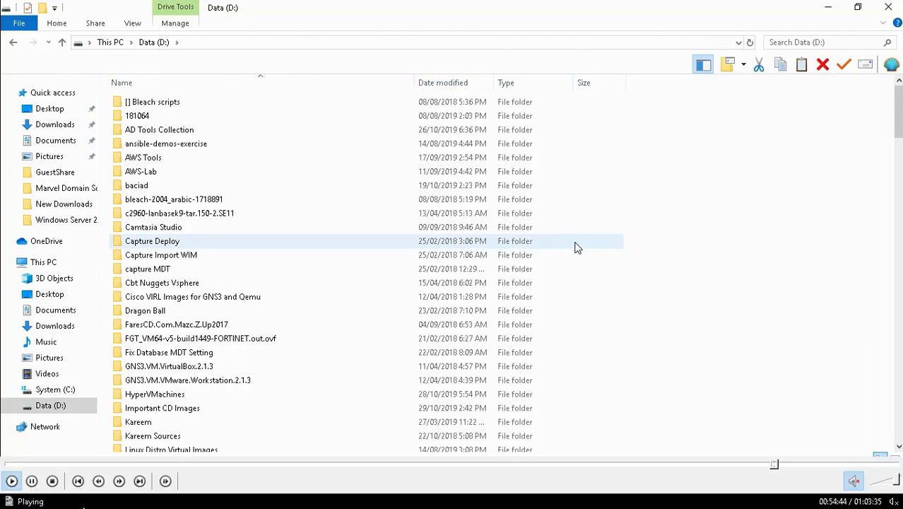
left_click(32, 481)
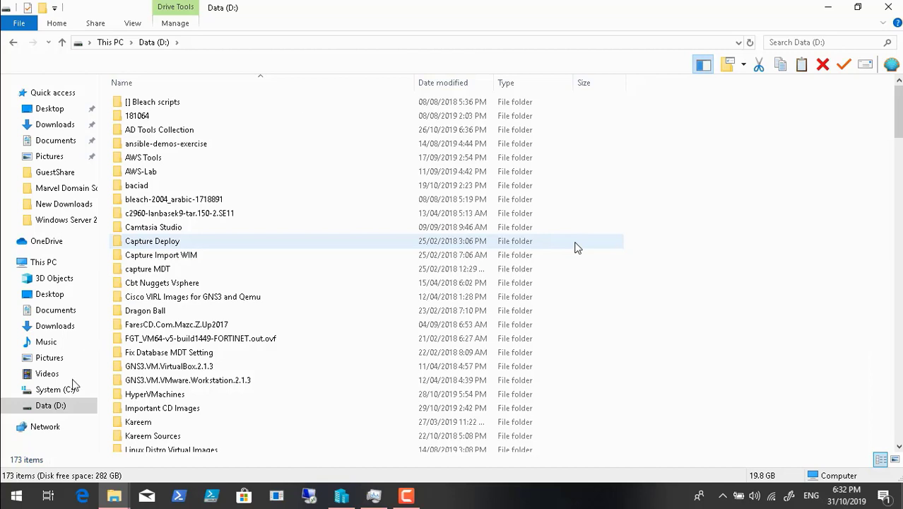
left_click(10, 481)
left_click_drag(897, 116, 900, 182)
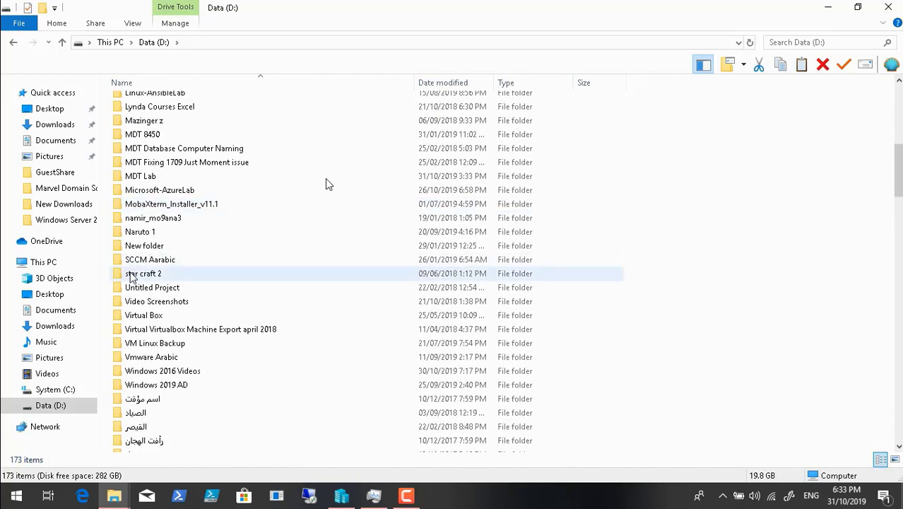
Rename the New folder on Data (D:) to 'MDT 8456 Files'
left_click(143, 249)
right_click(144, 248)
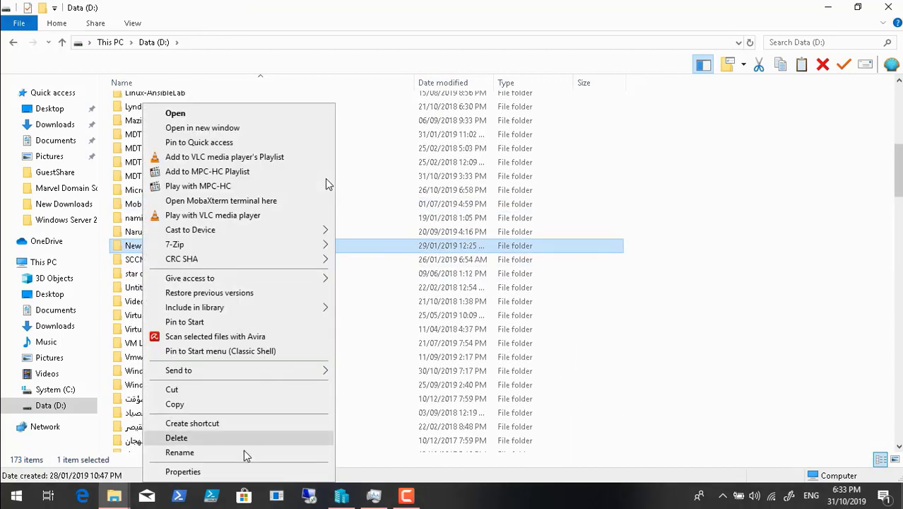
left_click(243, 454)
key("BackSpace")
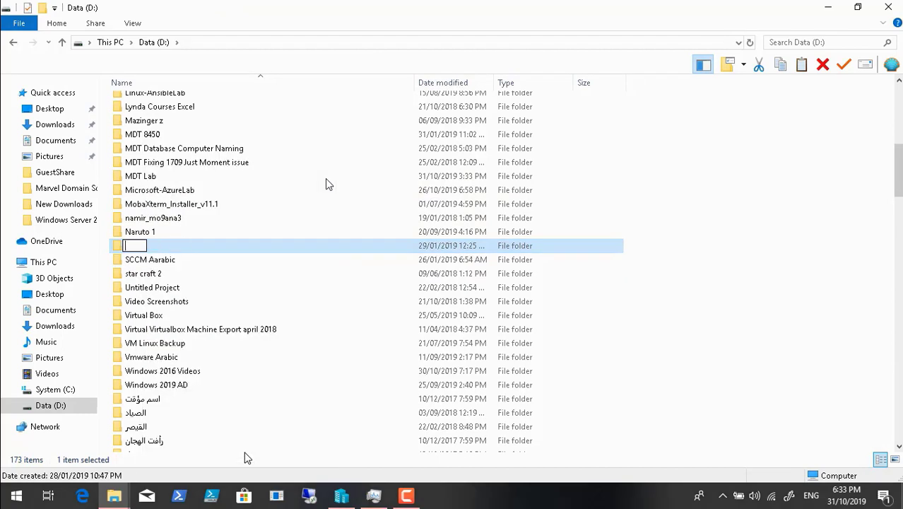
type("MDT 8456")
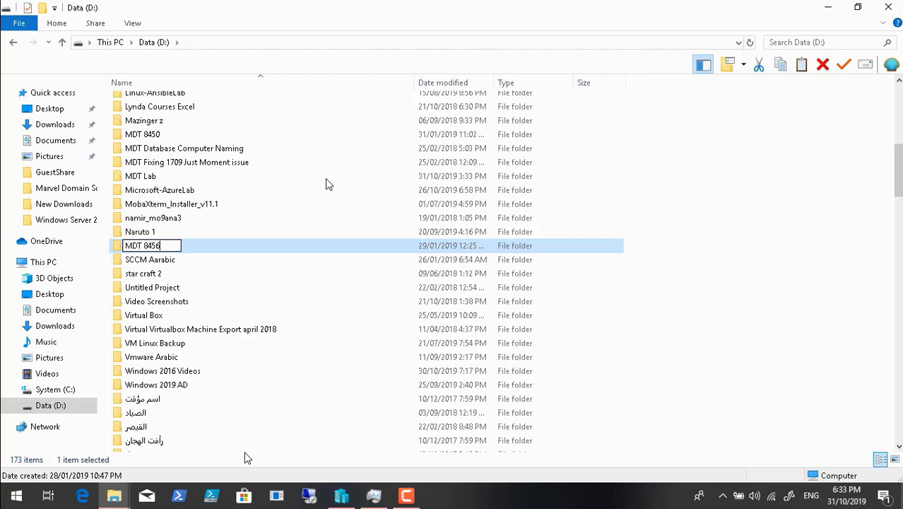
type(" Files")
key("Escape")
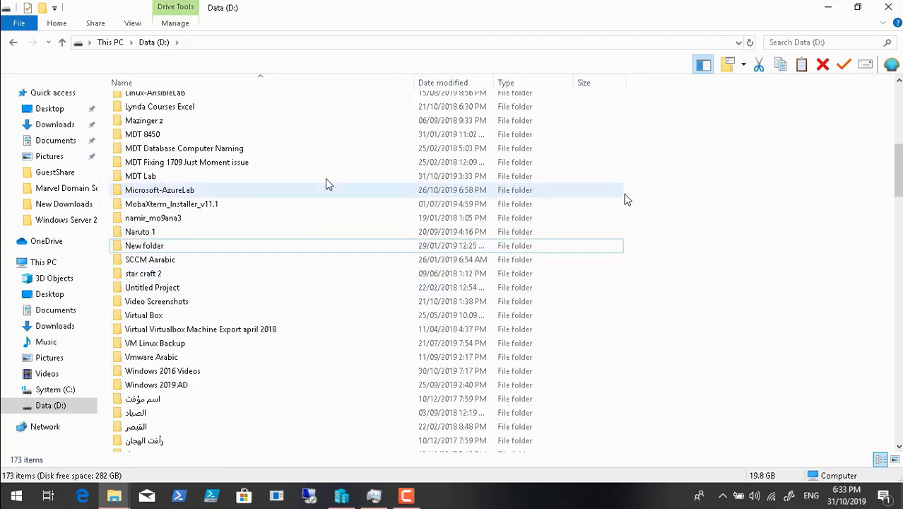
Create another folder, New folder (2), on Data (D:) and reselect MDT 8456 Files
right_click(654, 199)
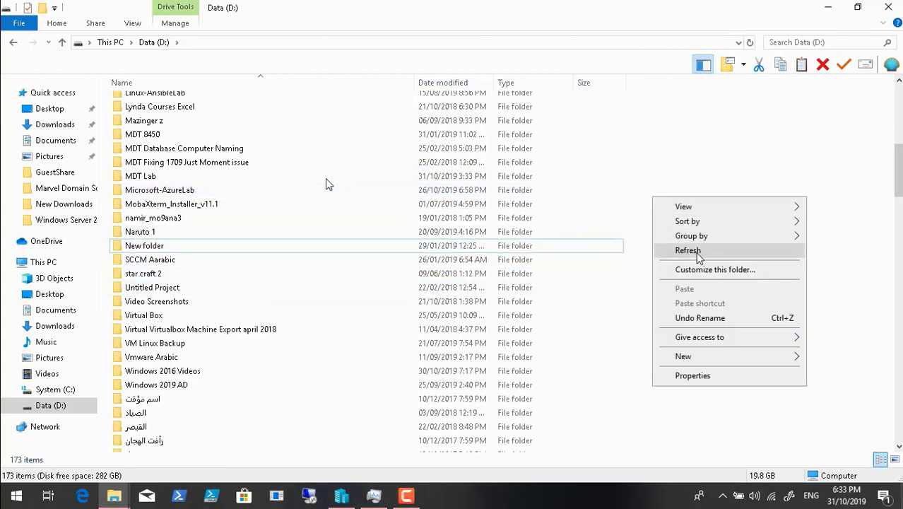
key("ctrl+shift+n")
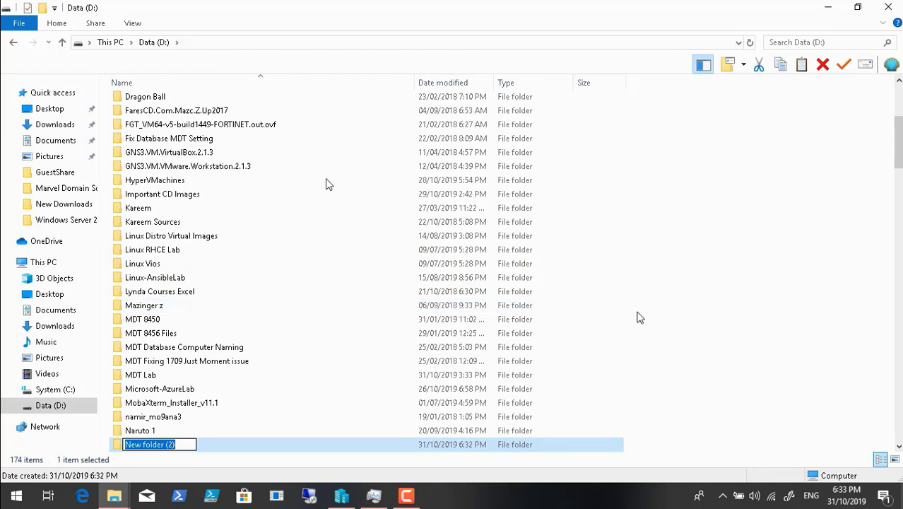
left_click(665, 320)
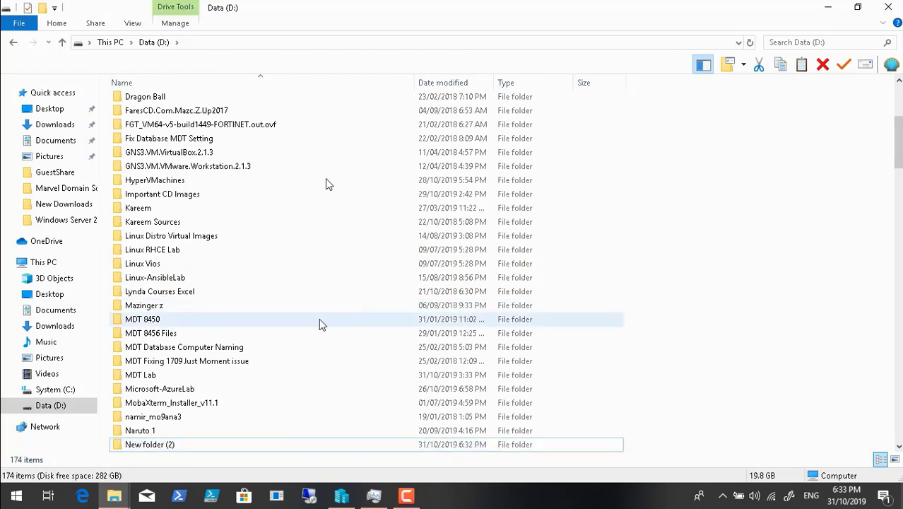
left_click(171, 336)
Open MDT 8456 Files, check the TSR #030 video's details, then close the folder
double_click(172, 337)
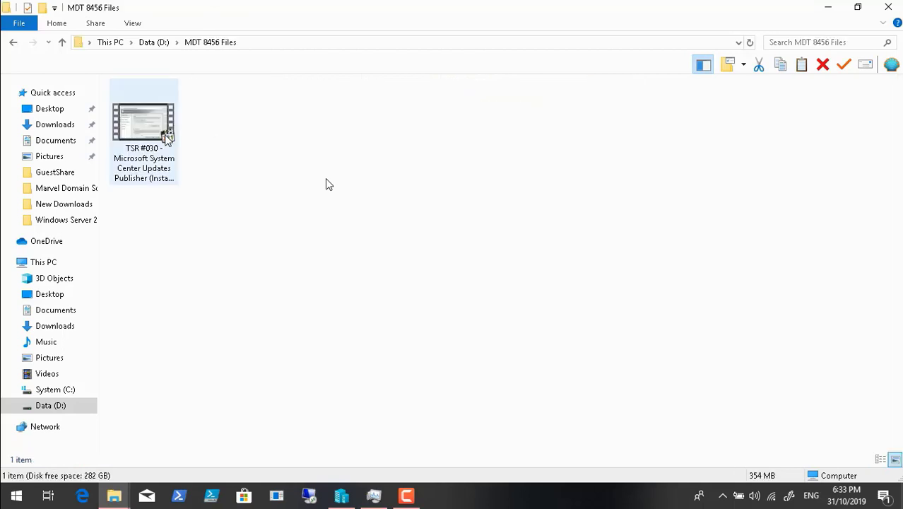
left_click(170, 142)
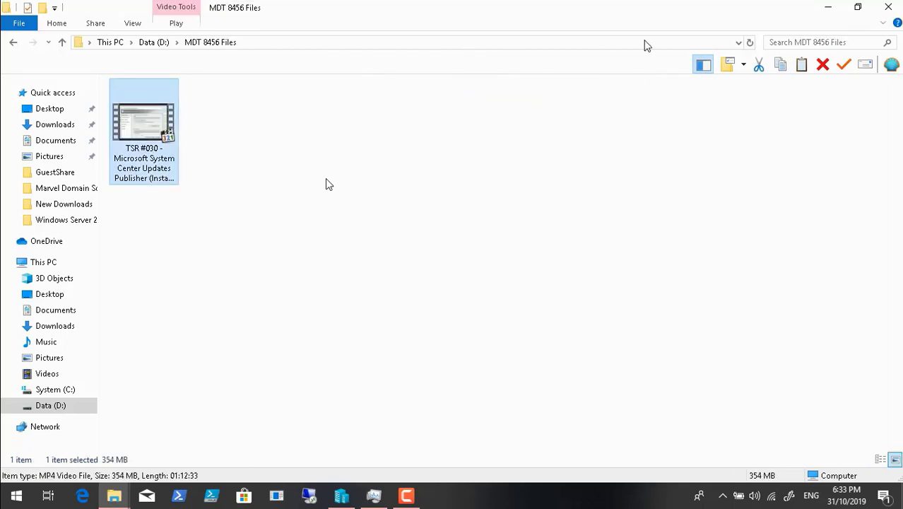
left_click(888, 7)
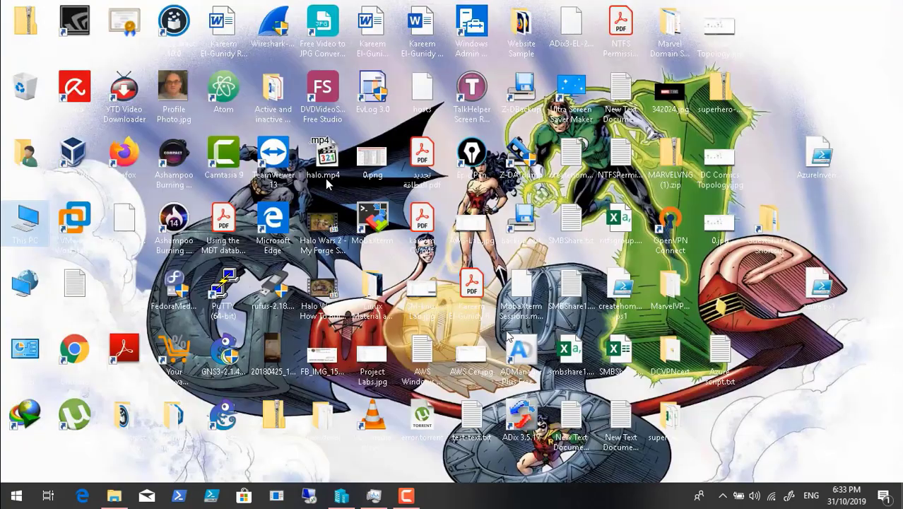
Restore and close Hyper-V Manager, then restore and minimize Task Manager
left_click(340, 496)
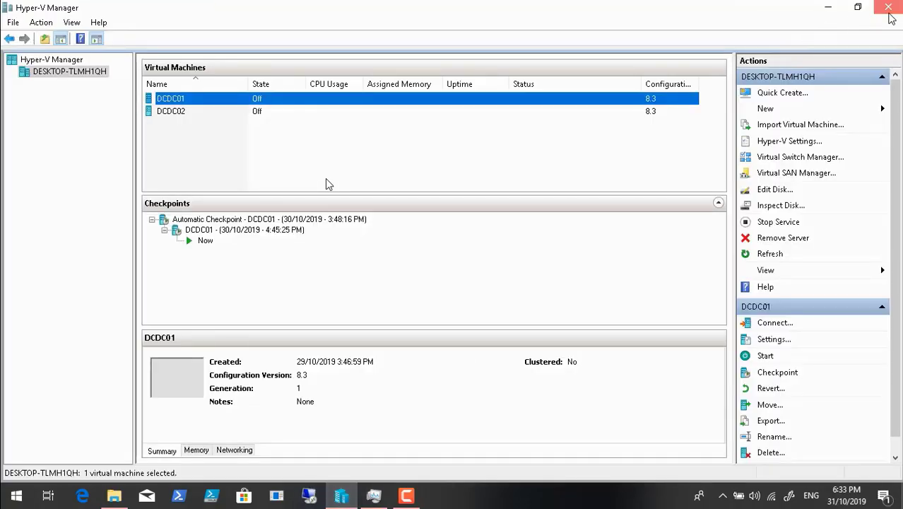
left_click(889, 7)
left_click(376, 496)
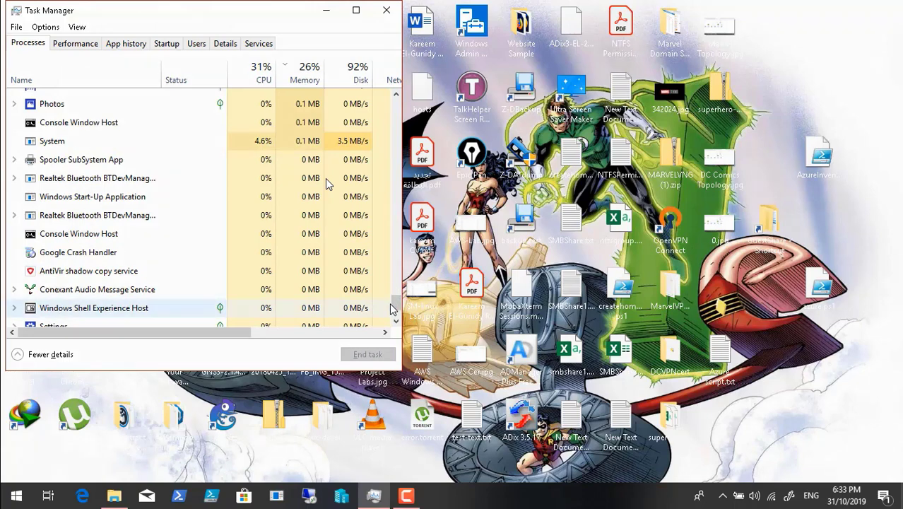
left_click_drag(390, 304, 408, 110)
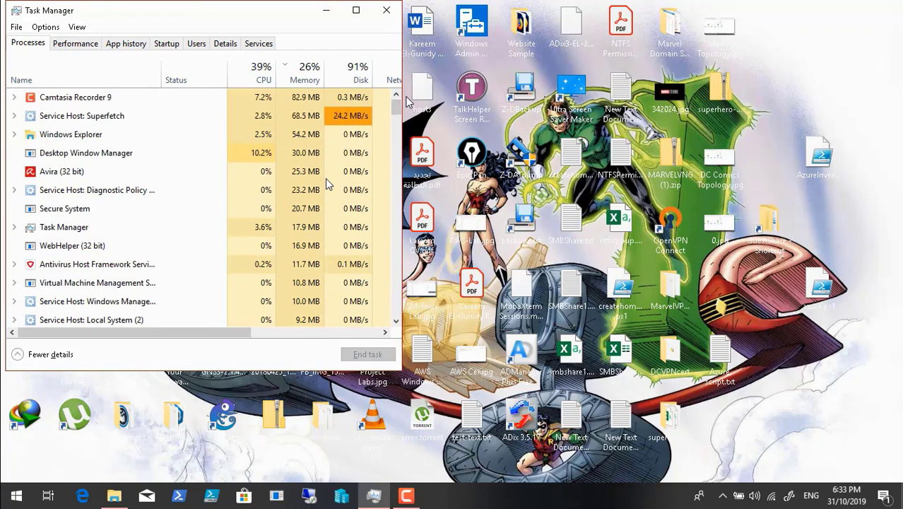
left_click(325, 10)
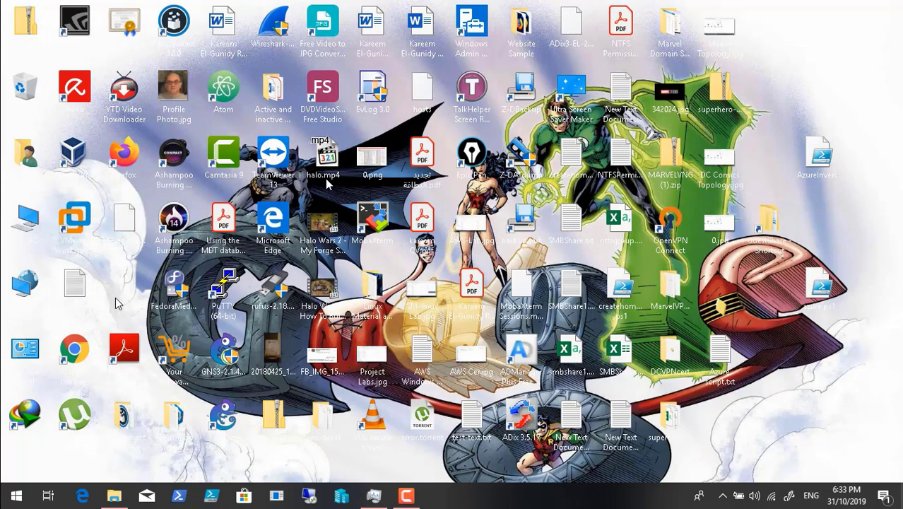
Search Chrome for 'latest ADK Files', open the Microsoft Docs Windows ADK page, and pause
double_click(74, 348)
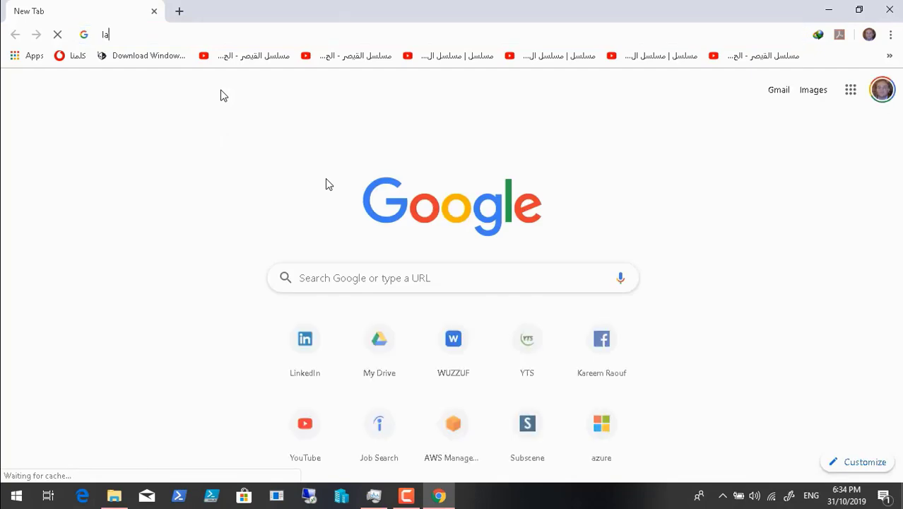
type("latest")
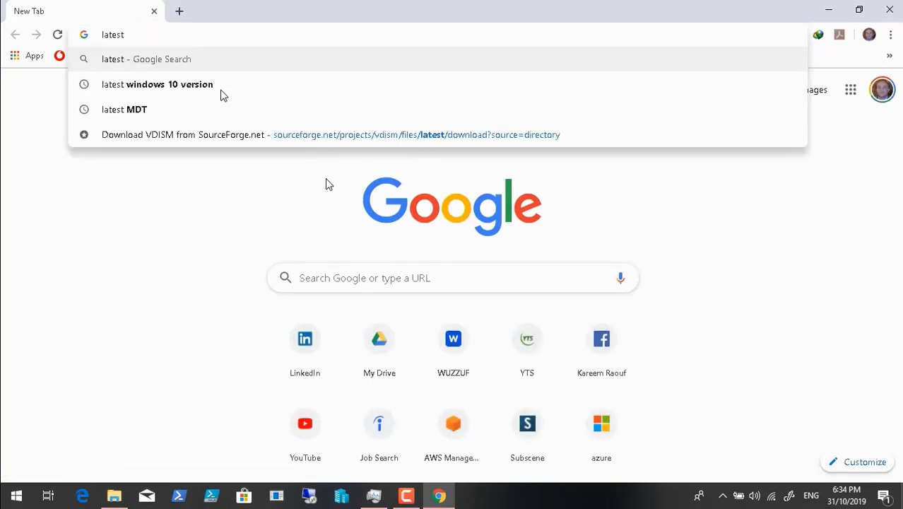
type(" ADK ")
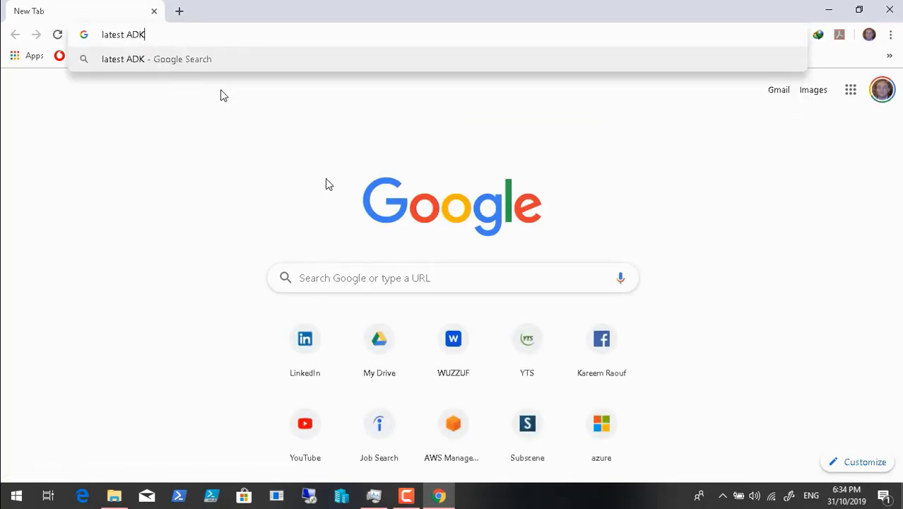
type("Files")
key("Return")
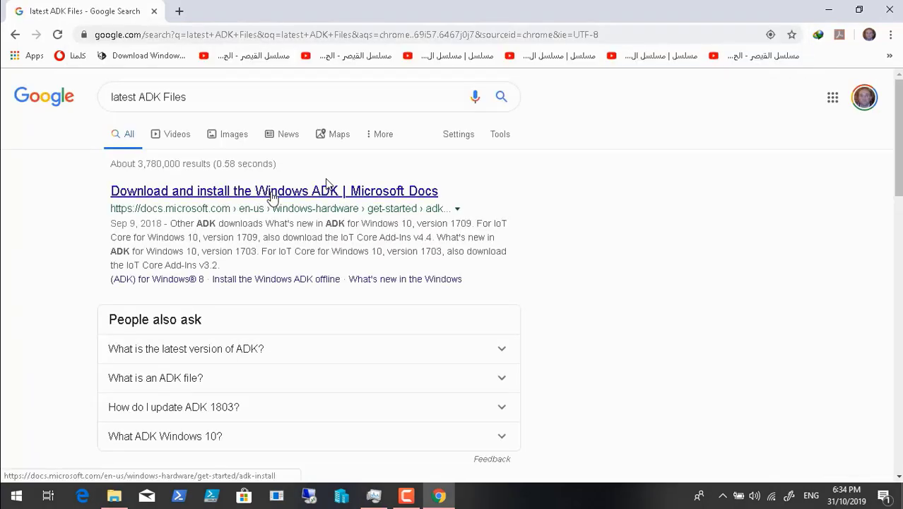
left_click(273, 198)
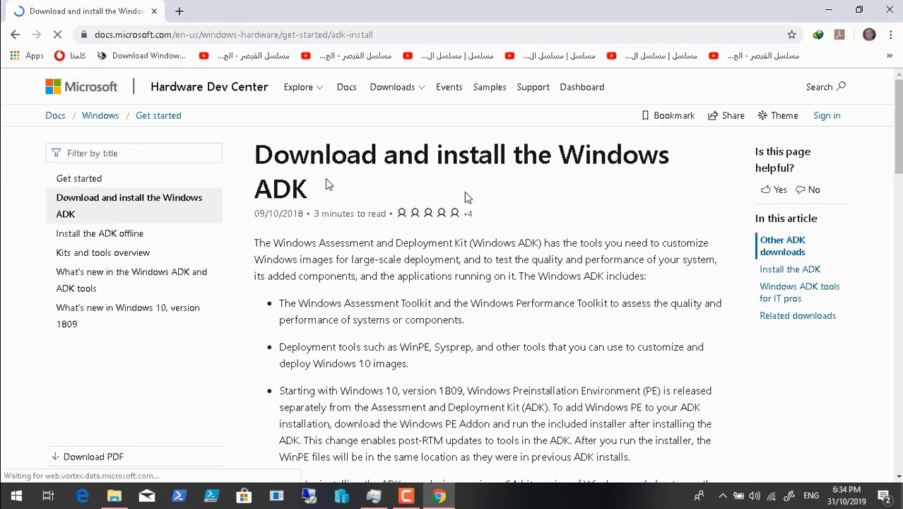
key("space")
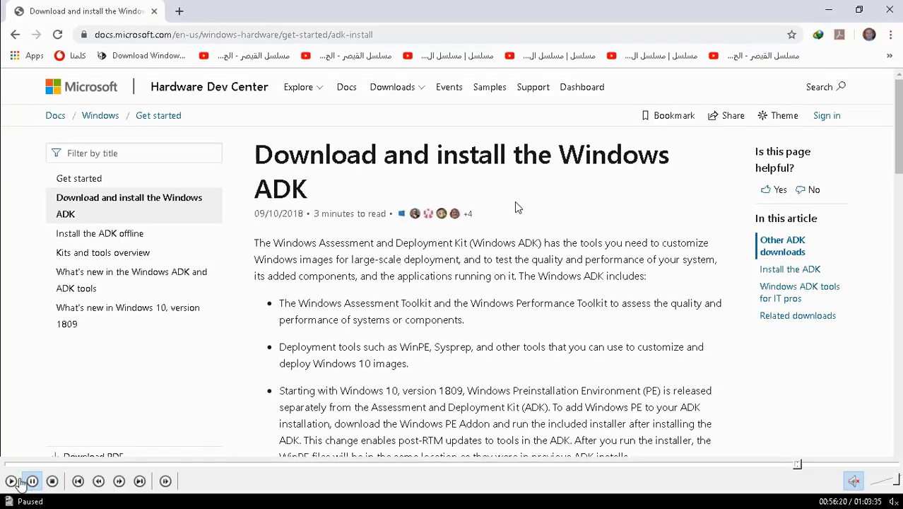
Resume playback and dismiss the YouTube and Facebook notifications
left_click(13, 480)
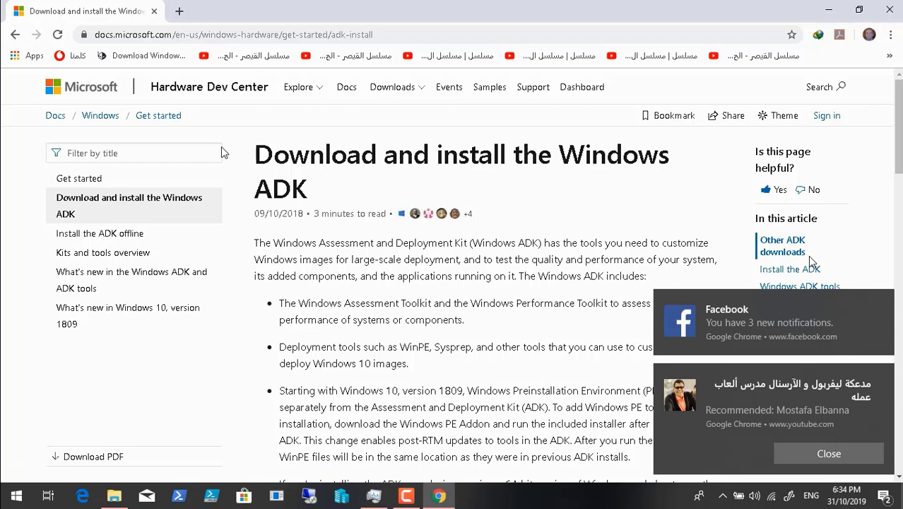
mouse_move(162, 462)
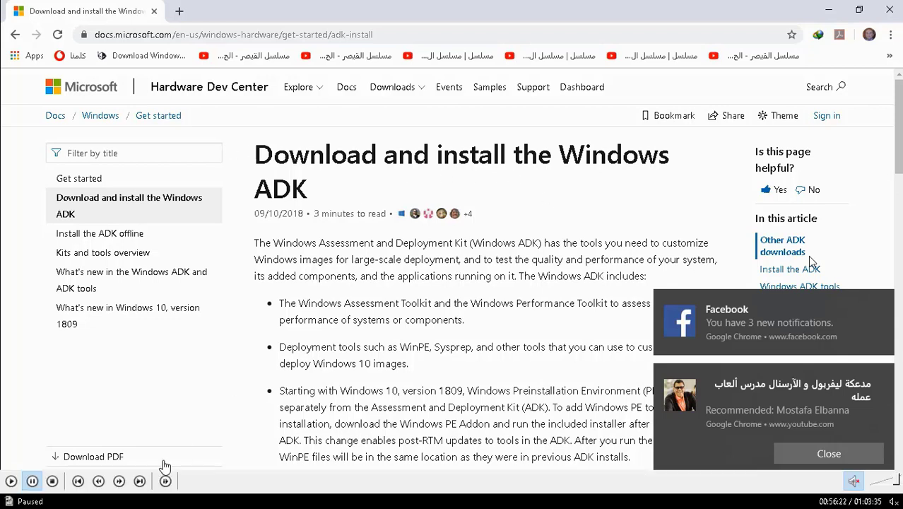
left_click(11, 481)
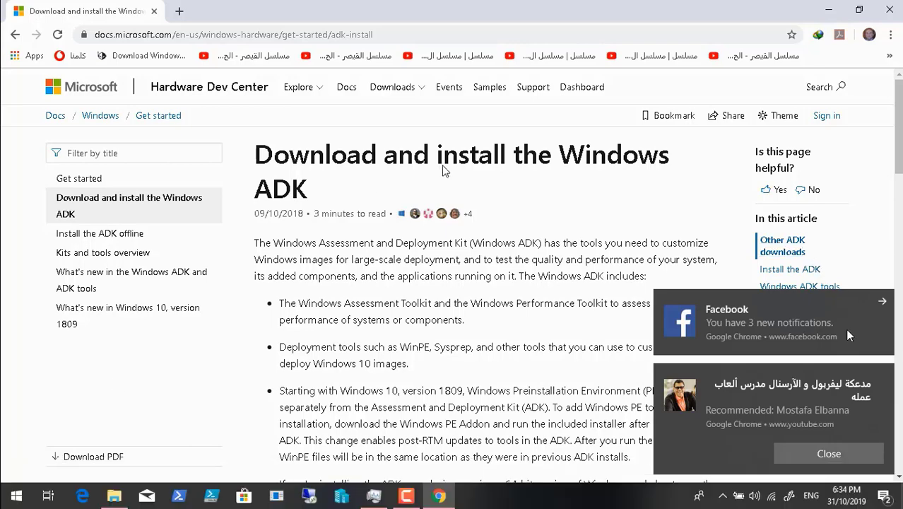
left_click(882, 376)
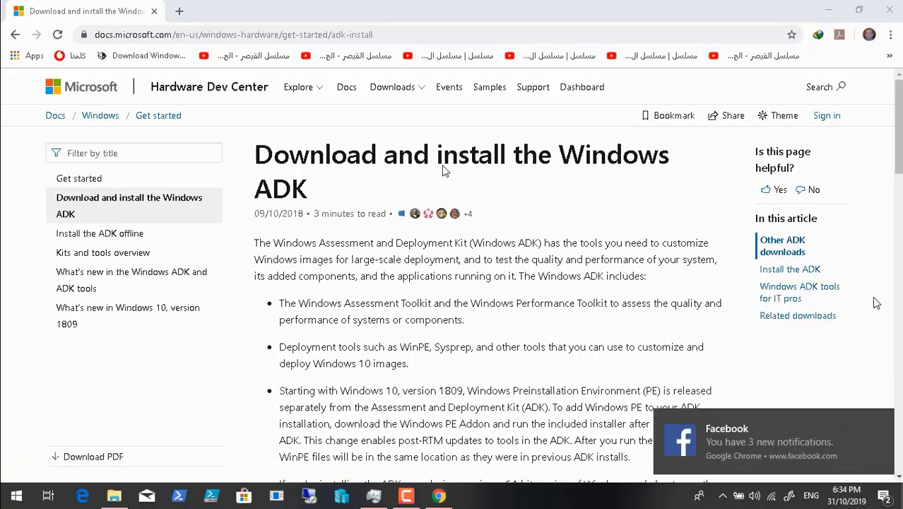
left_click(885, 420)
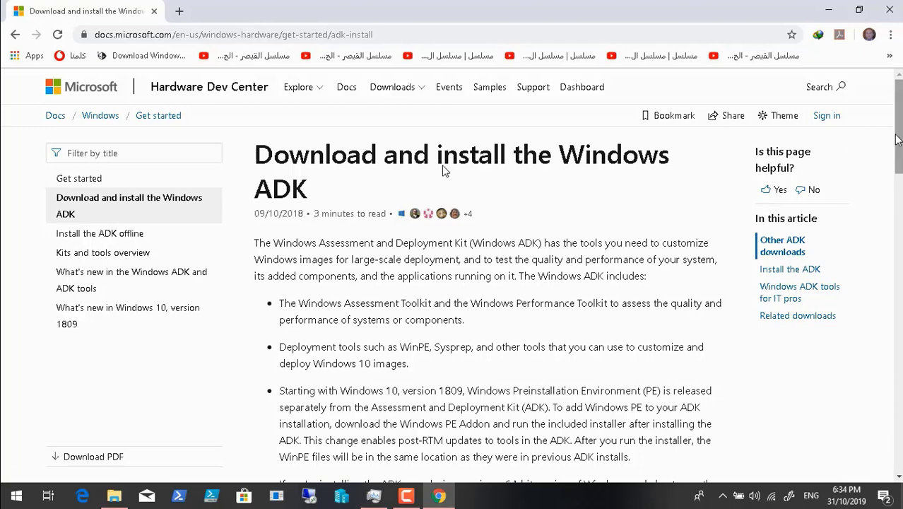
Scroll the docs page down to the Windows ADK 1903 download links
scroll(898, 141, "down", 1)
scroll(443, 170, "down", 2)
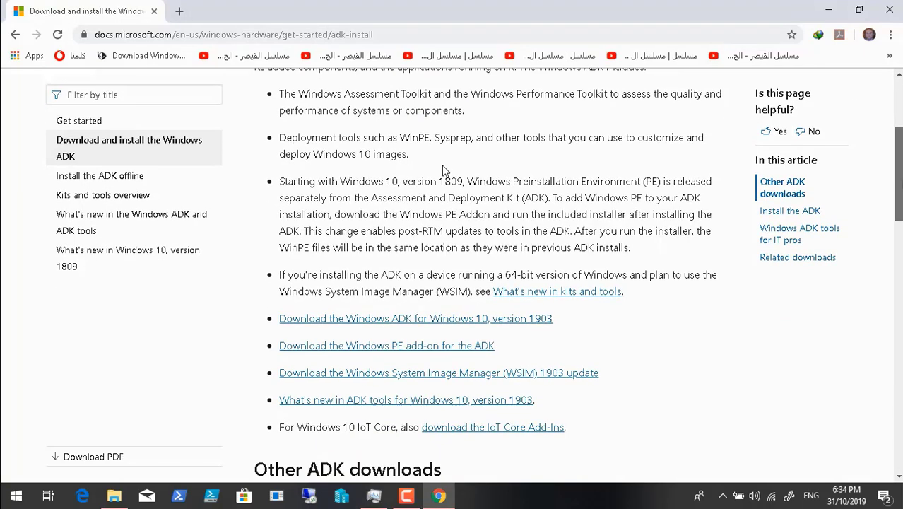
scroll(444, 169, "down", 1)
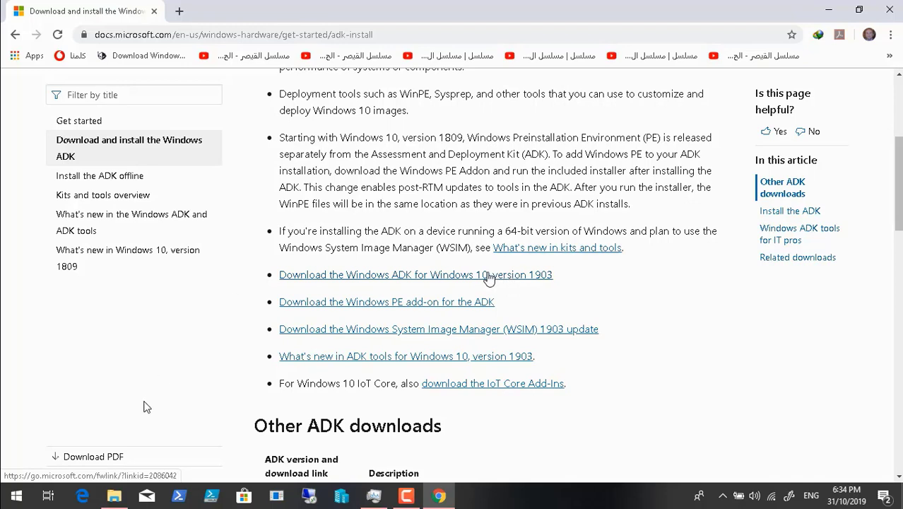
mouse_move(51, 482)
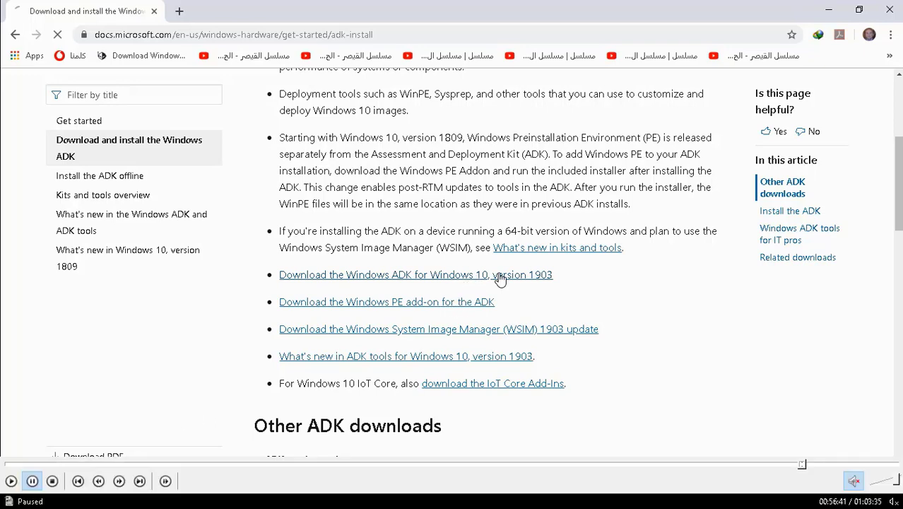
Resume the tutorial, pause the recorder briefly, and run the downloaded adksetup.exe to reach Specify Location
left_click(10, 480)
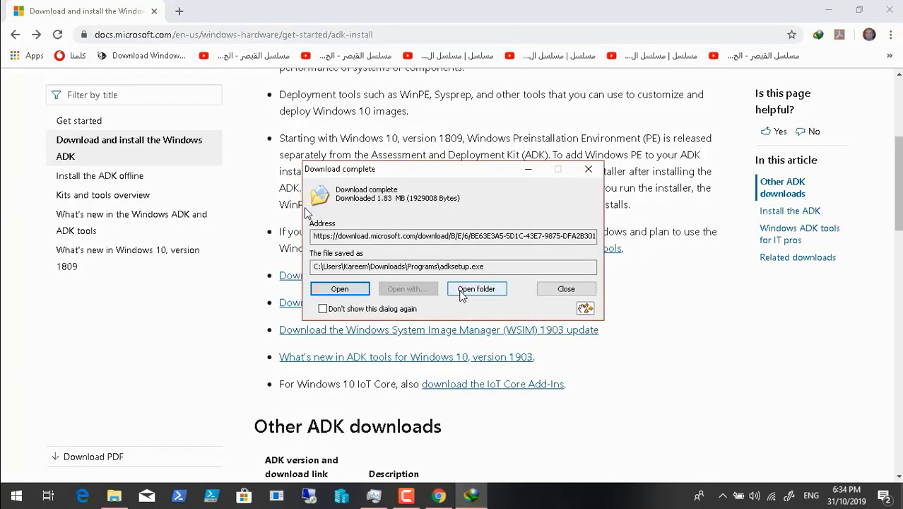
left_click(406, 495)
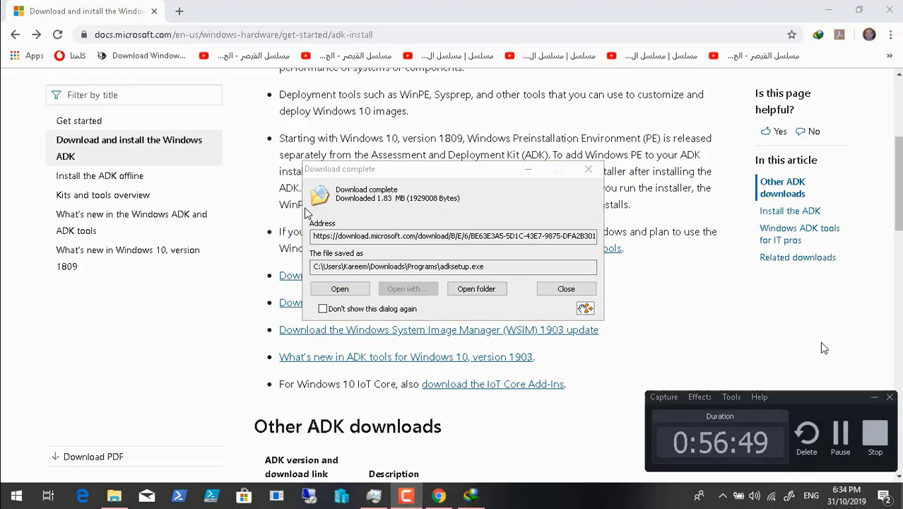
left_click(840, 435)
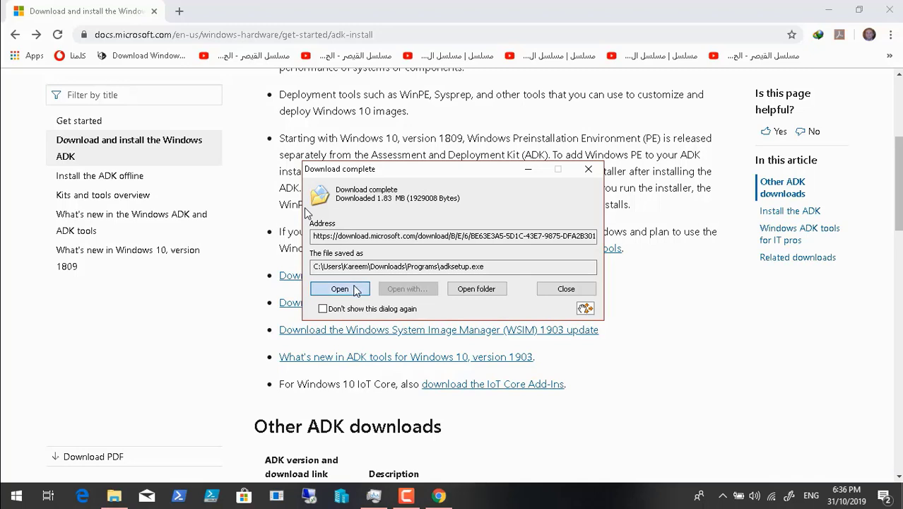
left_click(340, 288)
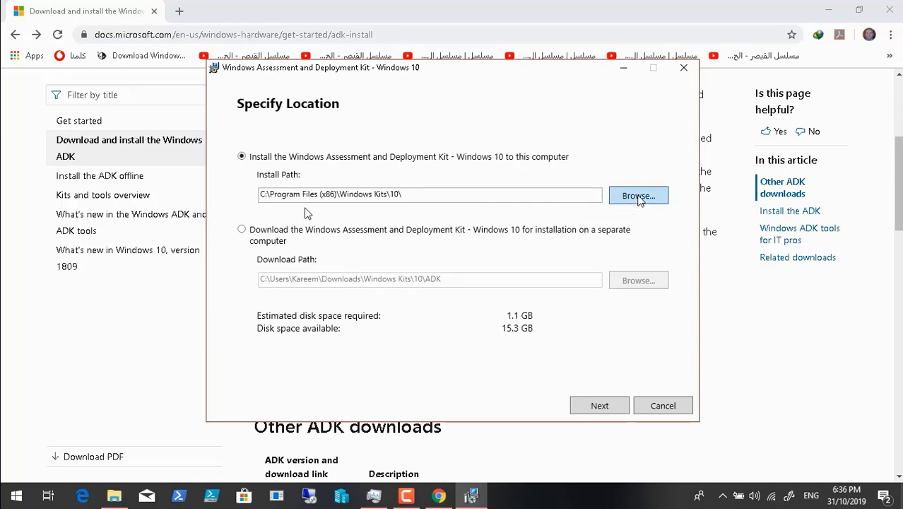
Set the ADK installer to download the kit for installation on a separate computer
left_click(638, 195)
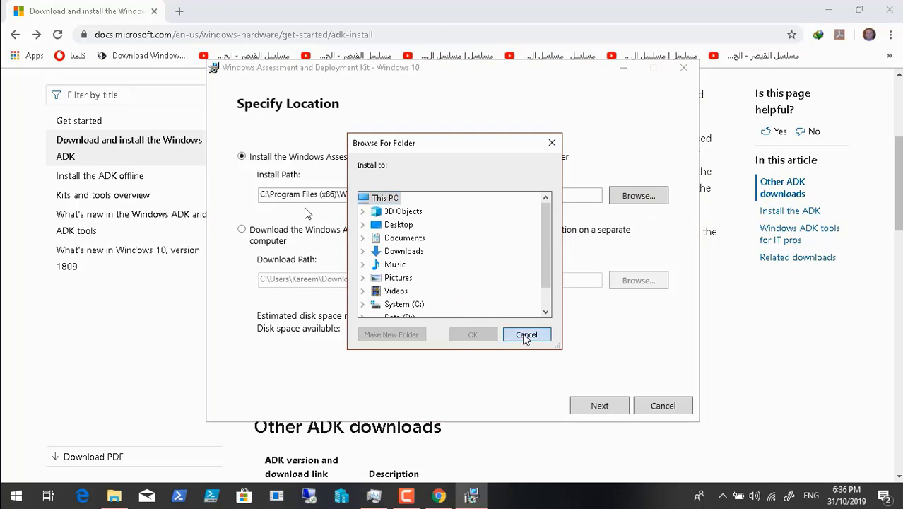
left_click(526, 335)
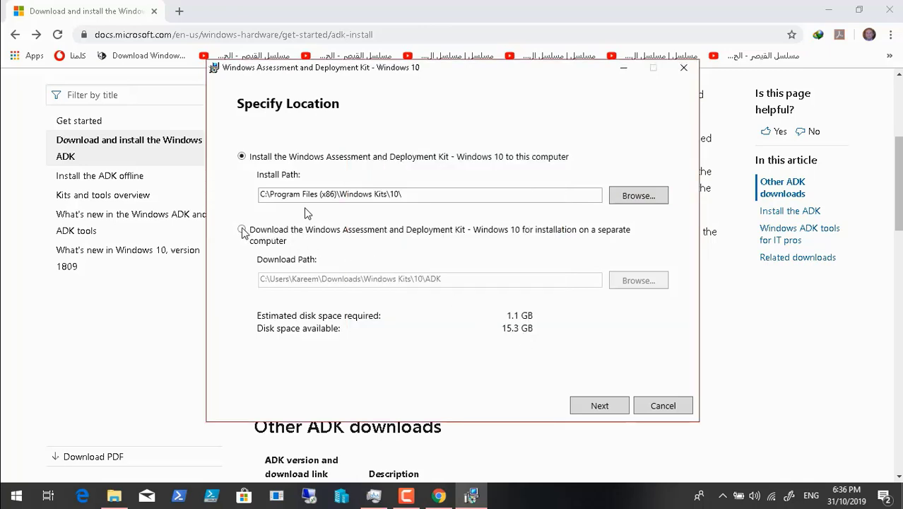
left_click(242, 231)
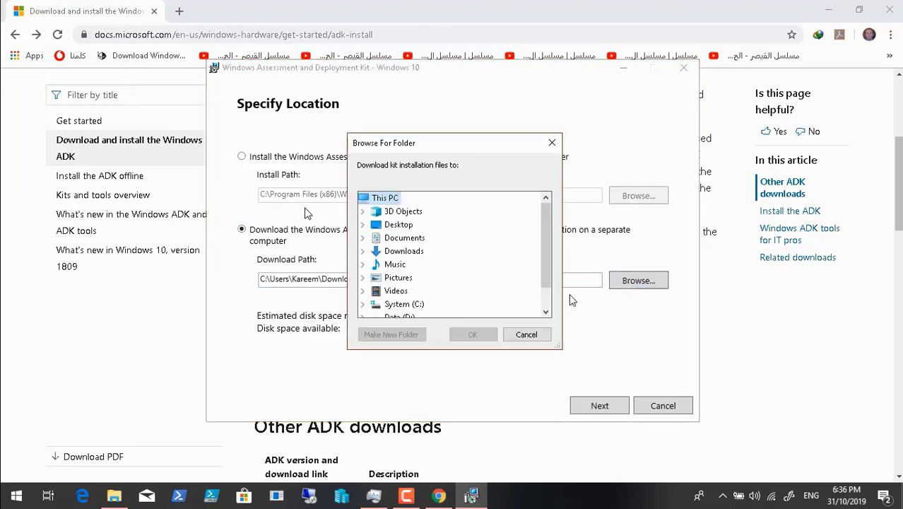
Set the download path to D:\MDT 8456 Files via the Data (D:) drive
scroll(549, 307, "down", 1)
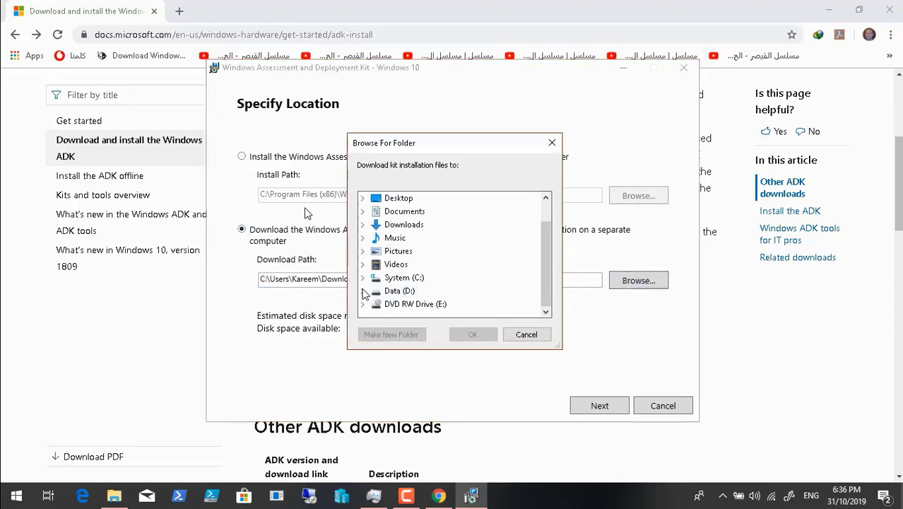
left_click(362, 291)
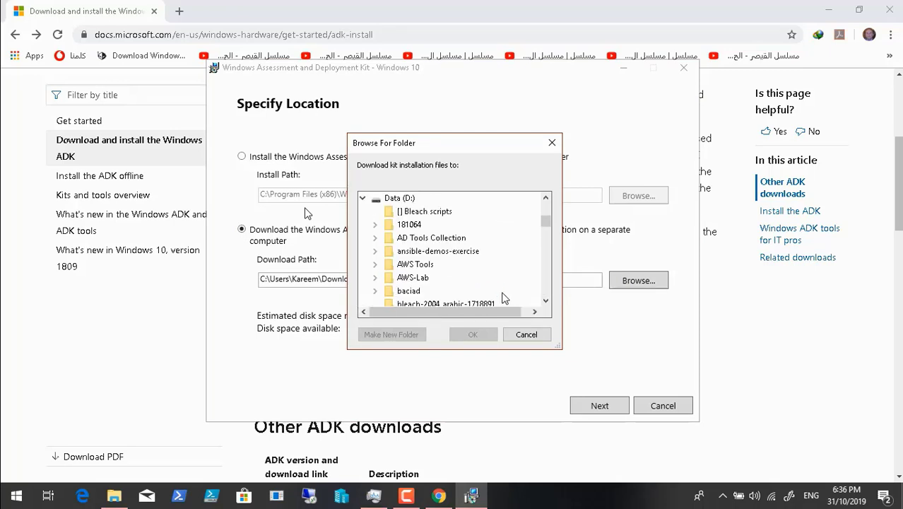
left_click(546, 301)
left_click(546, 301)
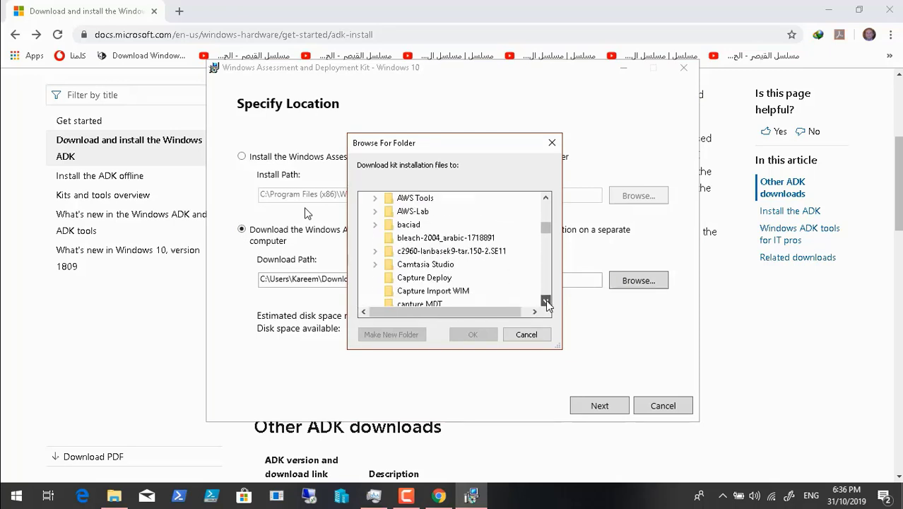
left_click(546, 301)
left_click(546, 302)
left_click(546, 302)
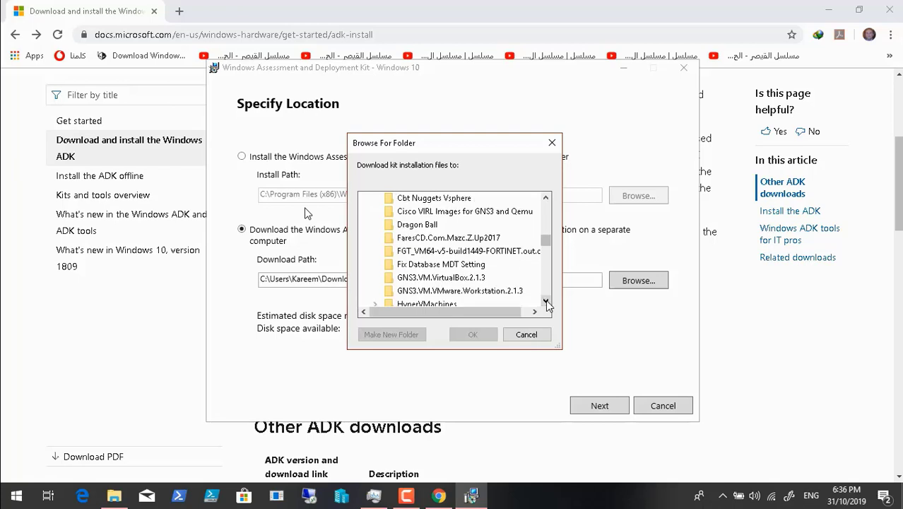
left_click(546, 302)
left_click(546, 302)
left_click(546, 301)
left_click(546, 301)
left_click(546, 301)
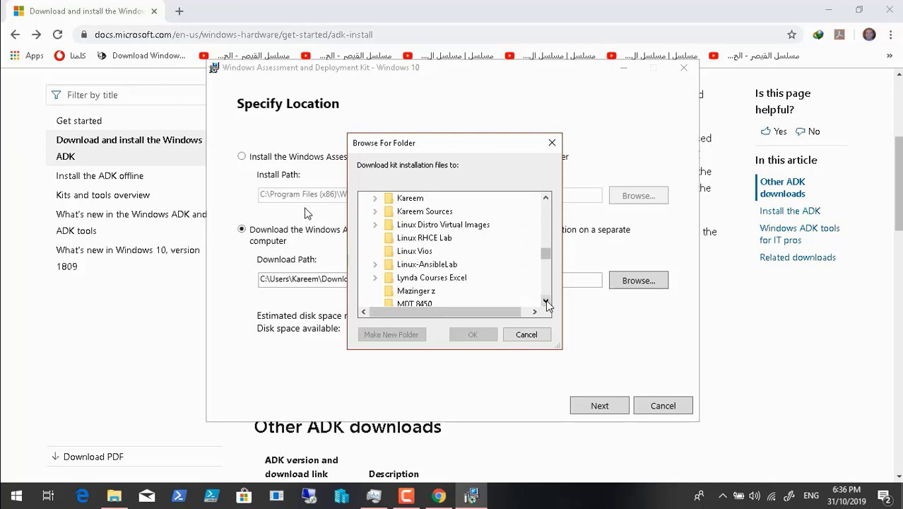
left_click(546, 301)
left_click(546, 302)
left_click(546, 302)
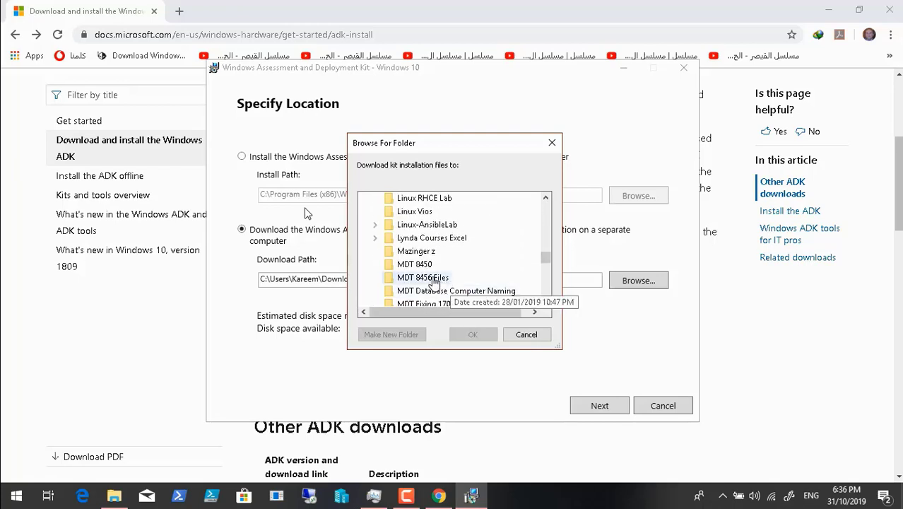
left_click(431, 278)
left_click(474, 335)
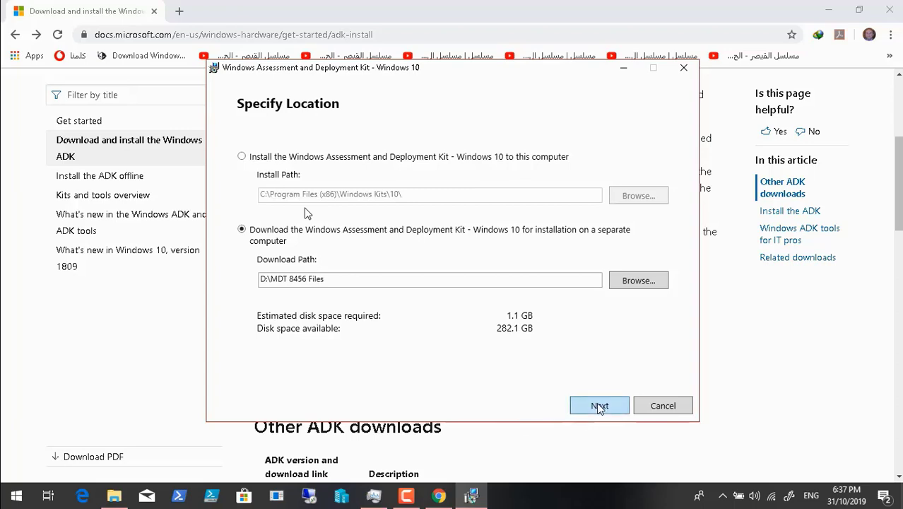
Continue past the privacy settings and accept the licence to start downloading ADK features
left_click(600, 405)
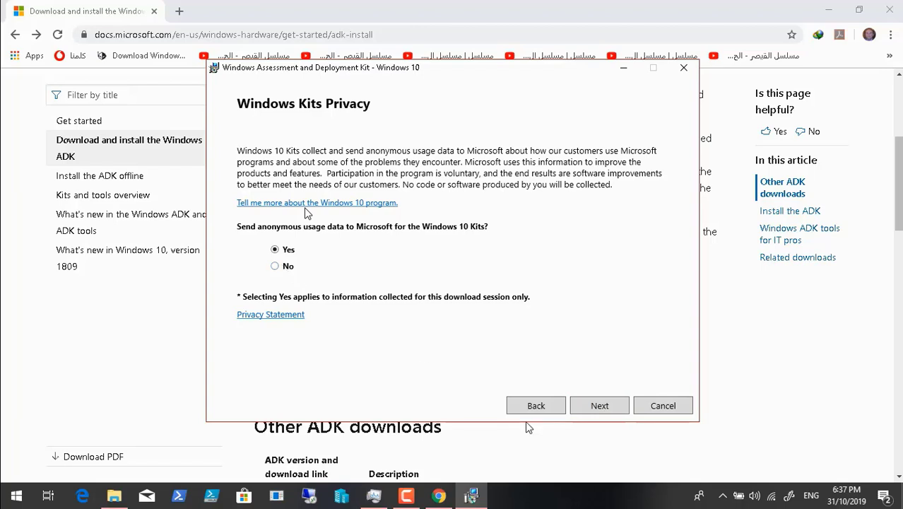
left_click(600, 407)
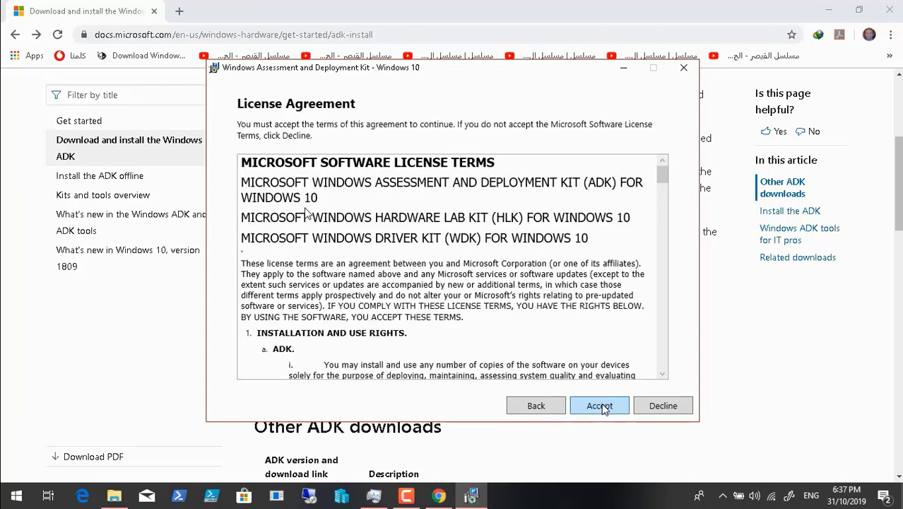
left_click(601, 407)
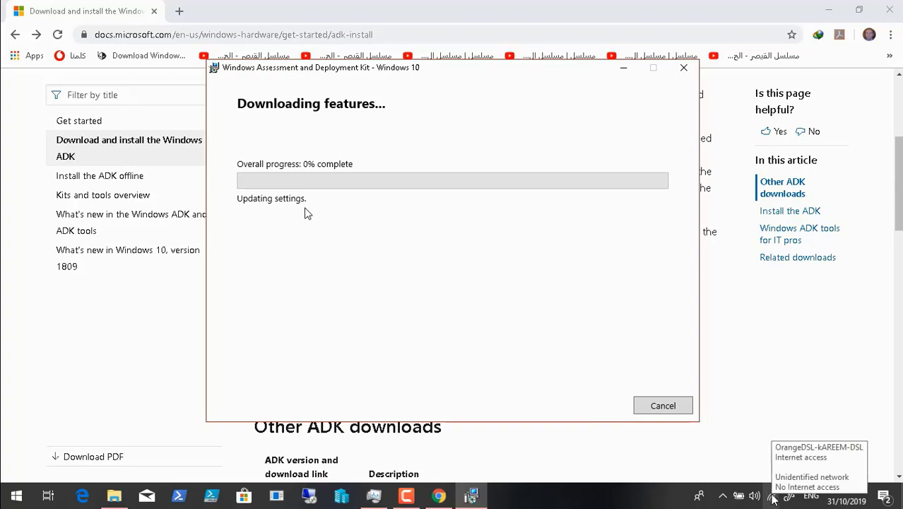
Leave full screen to check the recorder panel, then return to full-screen playback of the ADK download
mouse_move(311, 492)
double_click(375, 281)
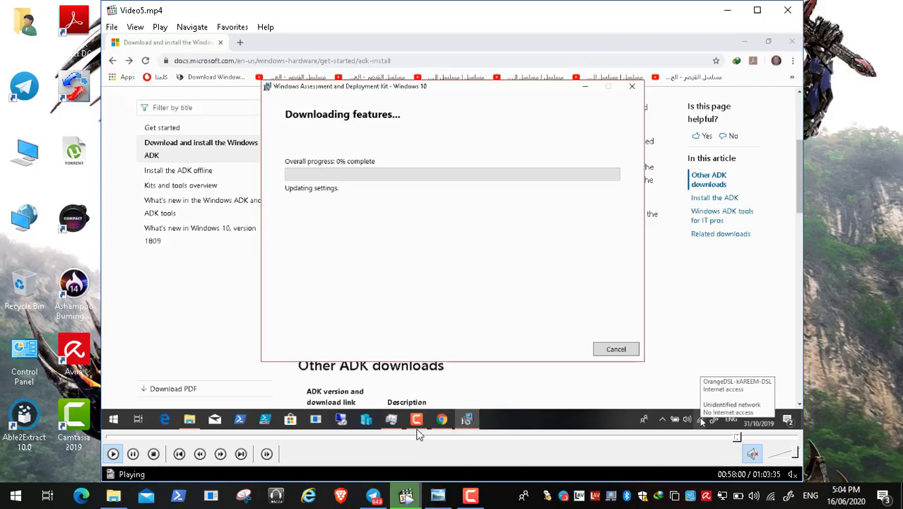
left_click(471, 498)
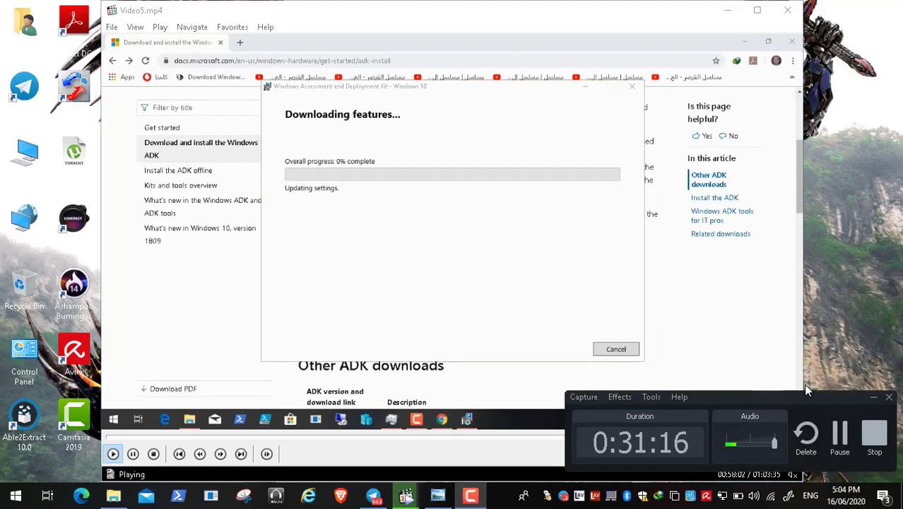
left_click(875, 398)
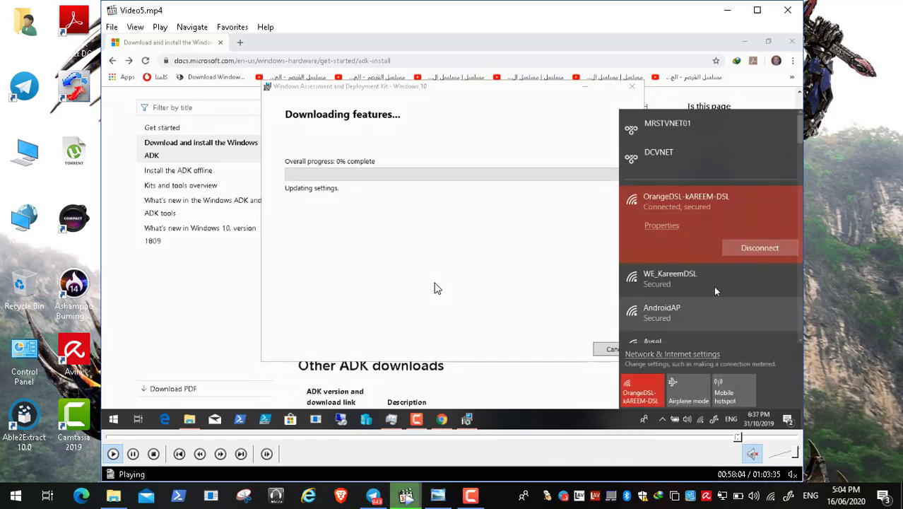
double_click(435, 289)
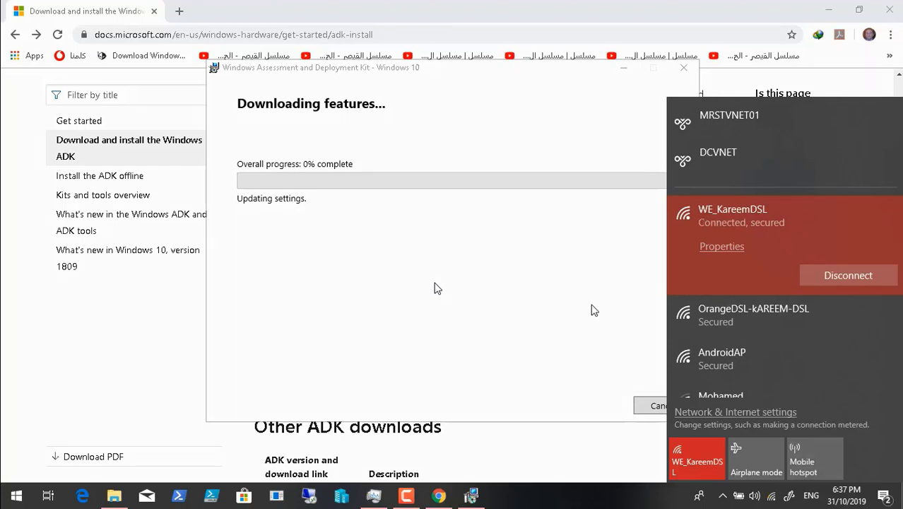
left_click(548, 312)
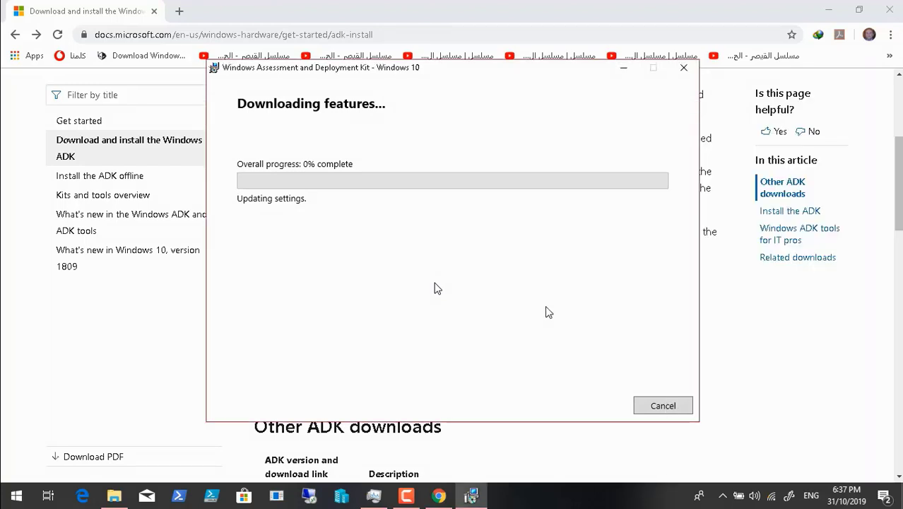
Open the What's new in ADK kits and tools page from the docs and scroll it
left_click(439, 497)
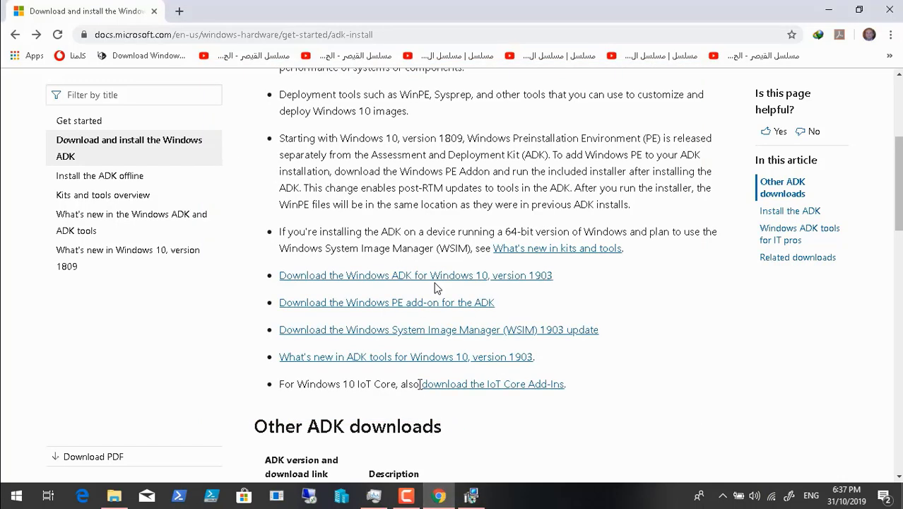
left_click(405, 358)
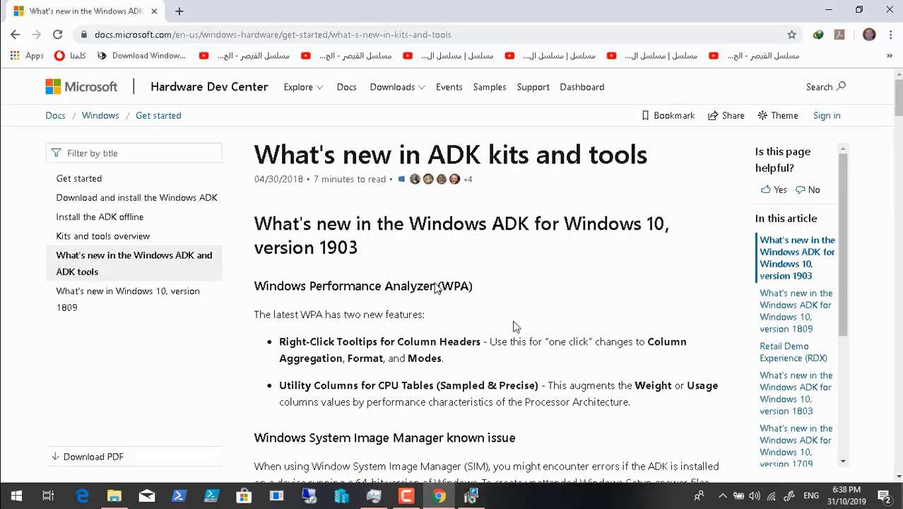
scroll(514, 326, "down", 1)
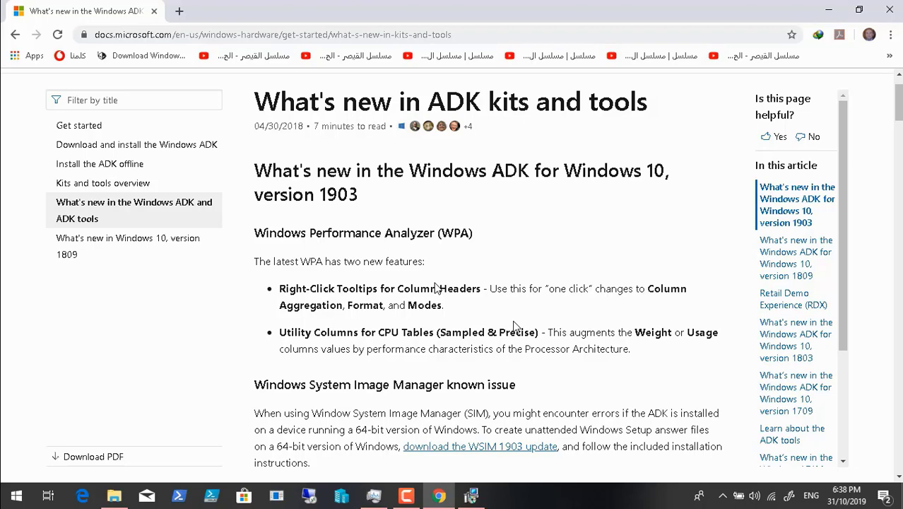
Check the ADK download progress, return to the docs page and open a new blank tab
left_click(471, 496)
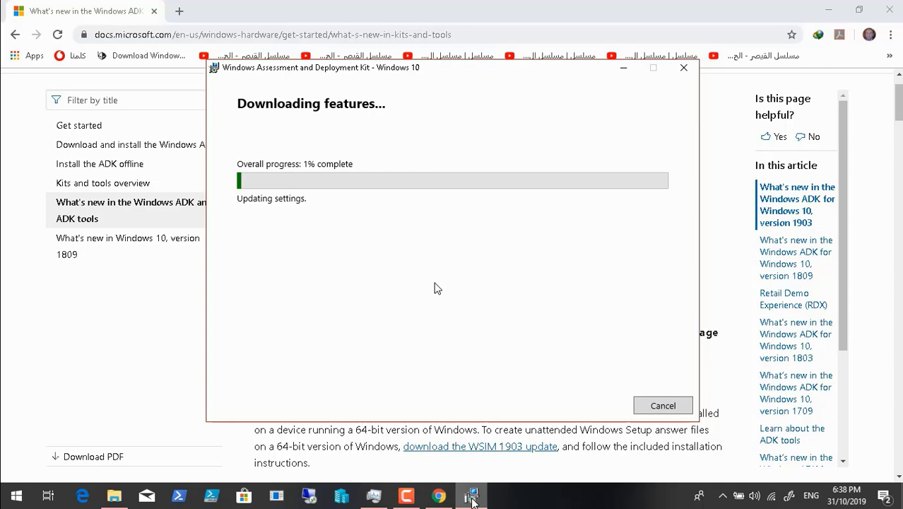
left_click(439, 496)
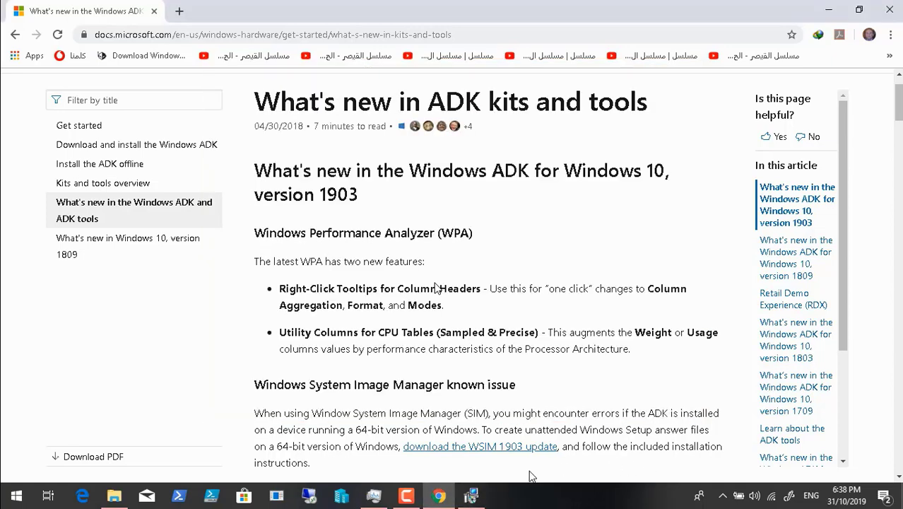
left_click(406, 496)
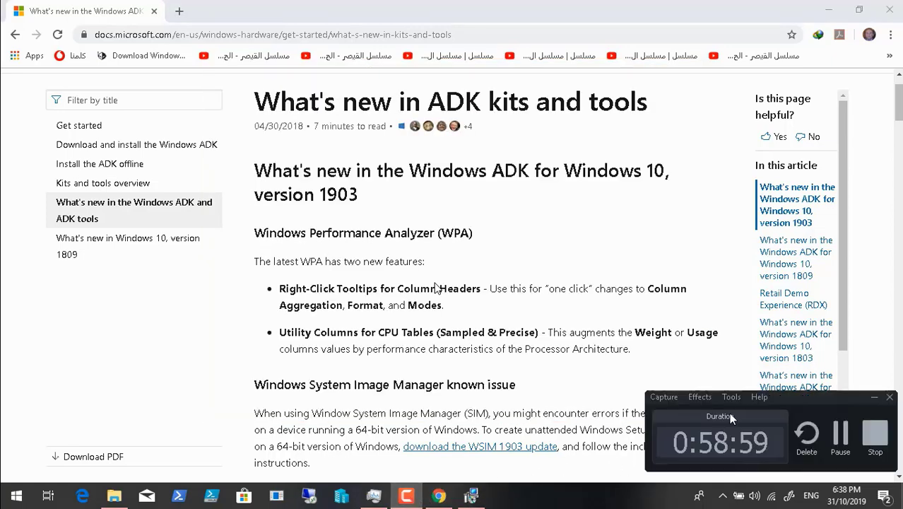
left_click(874, 396)
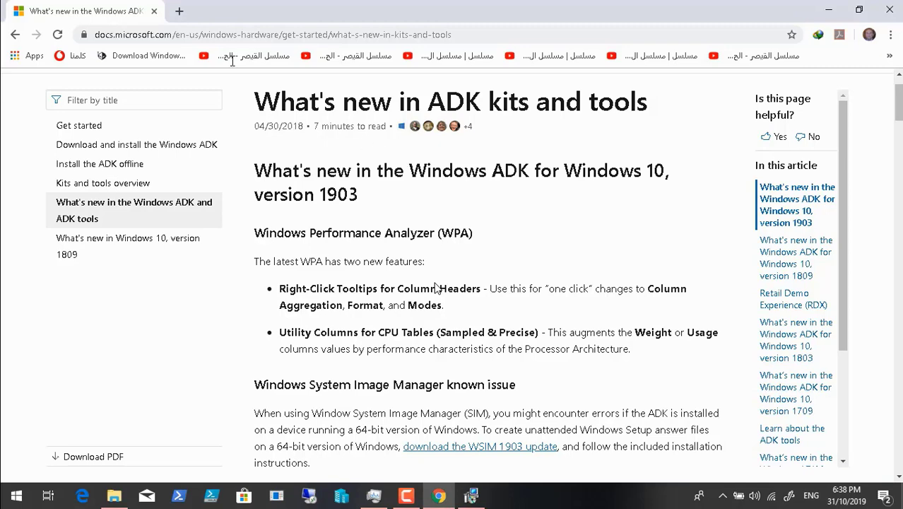
left_click(179, 11)
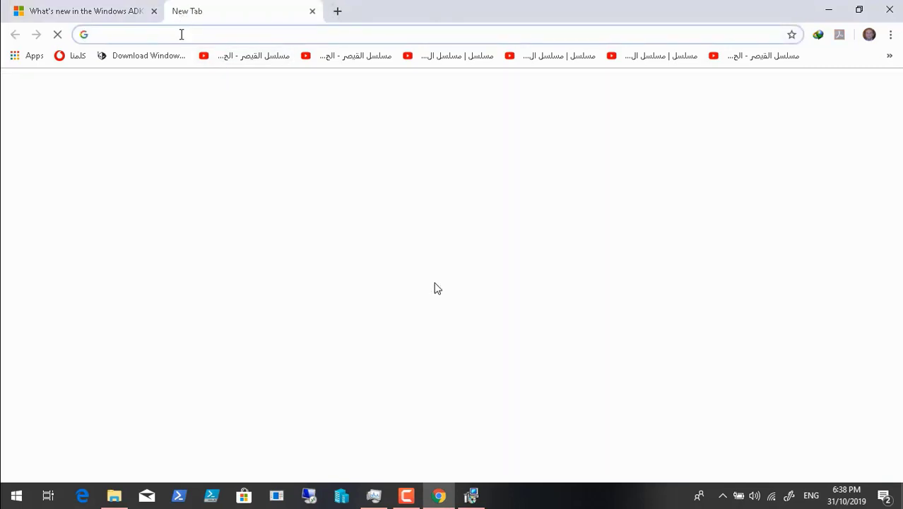
Search 'MDT', open its Download Center page, expand Details and start the download
type("M")
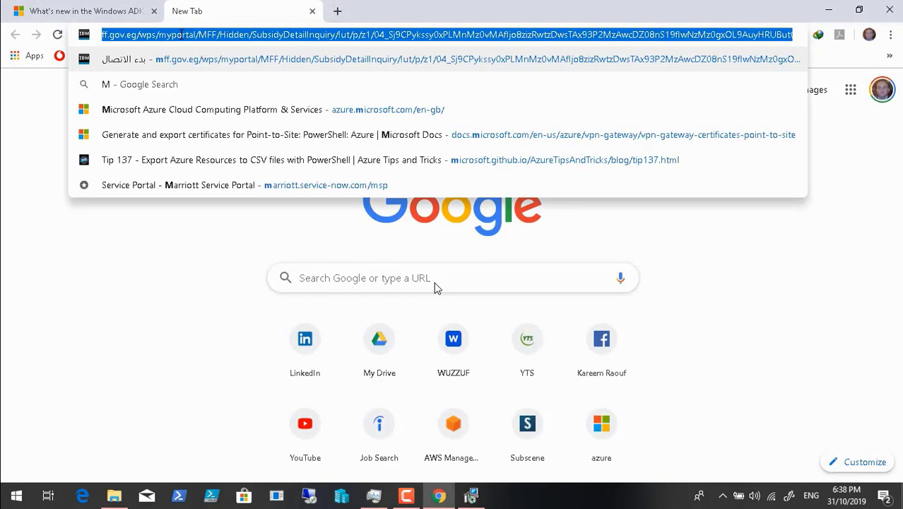
type("DT")
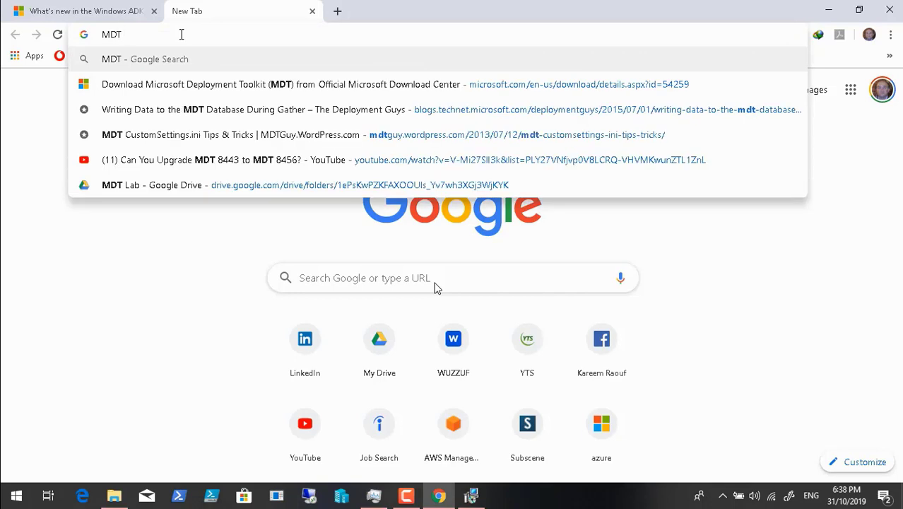
key("Down")
key("Return")
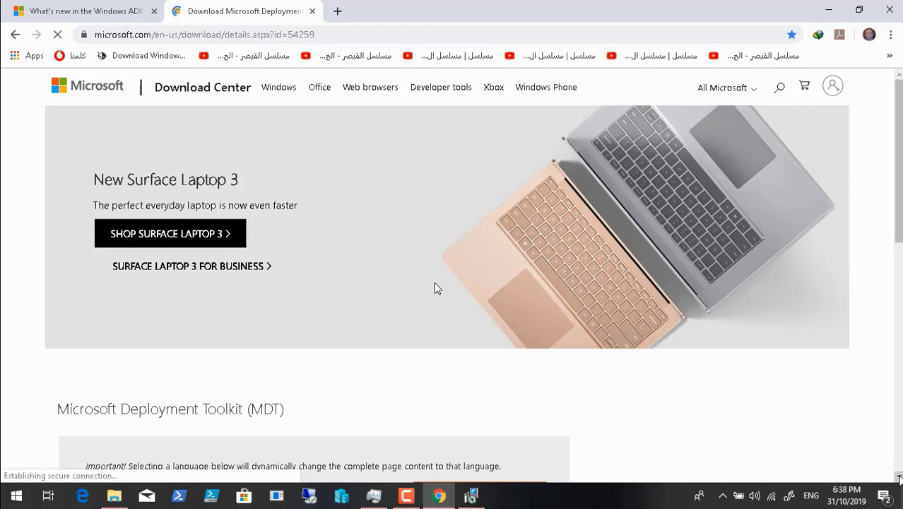
scroll(435, 287, "down", 2)
scroll(435, 288, "down", 3)
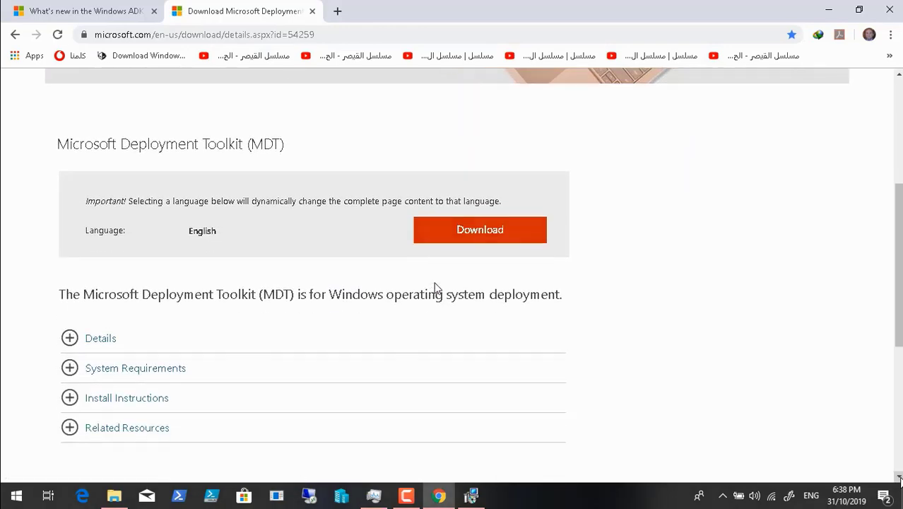
left_click(436, 288)
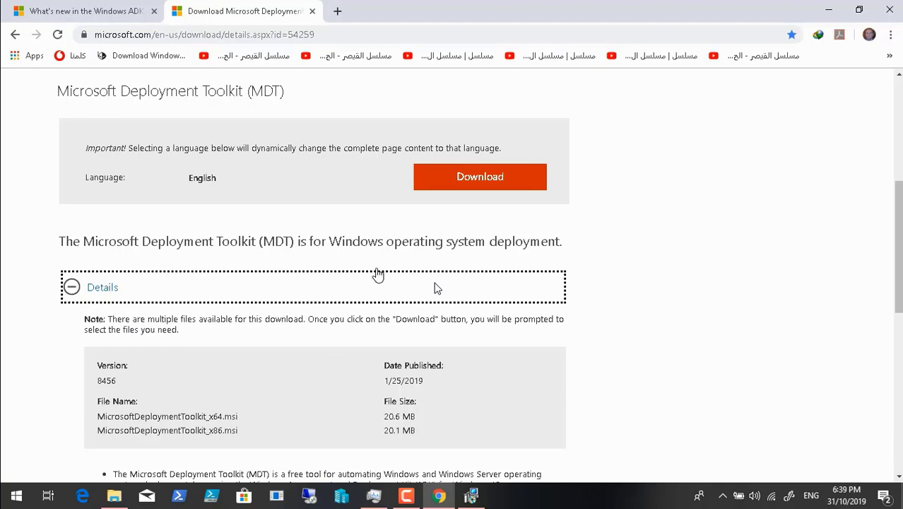
left_click(453, 185)
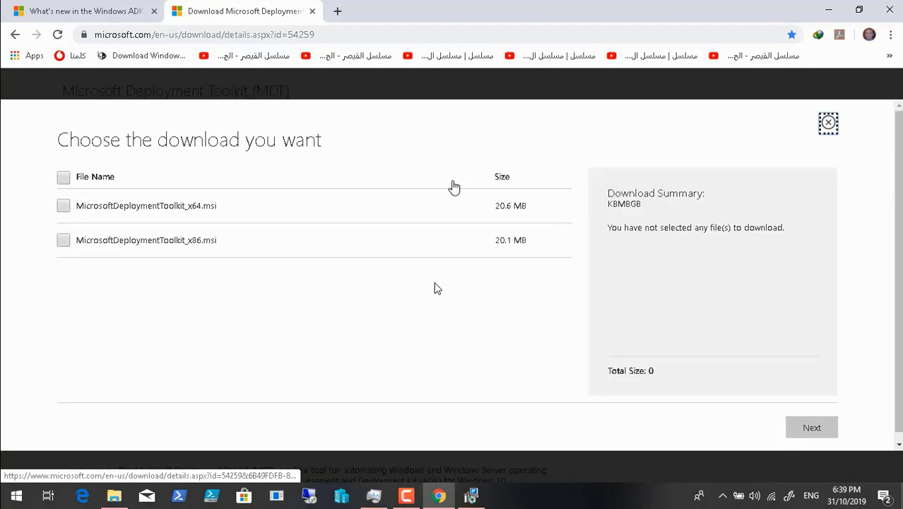
Select both MDT installers (x64 and x86) and confirm the duplicate-link download
left_click(69, 180)
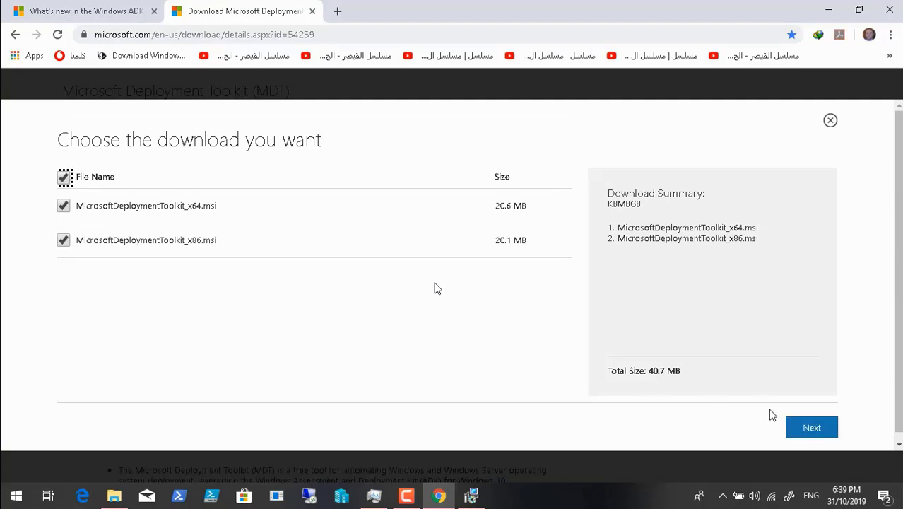
left_click(808, 429)
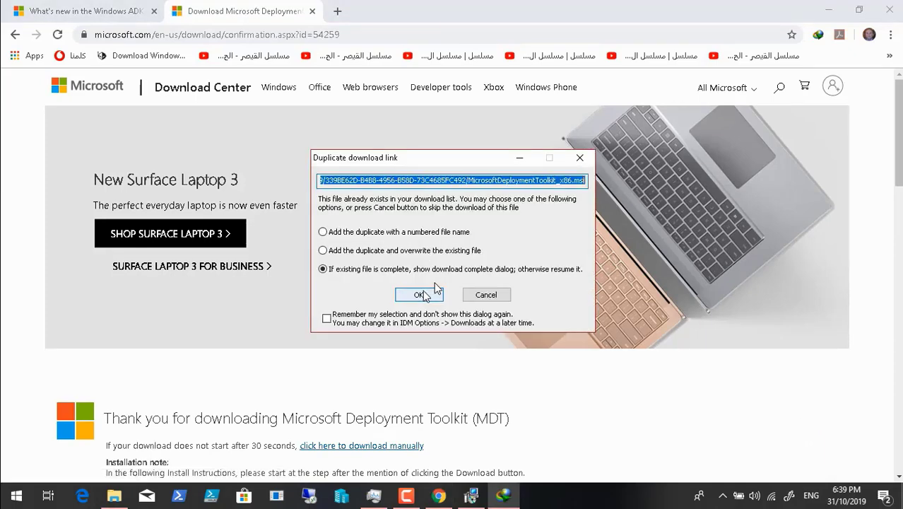
left_click(423, 293)
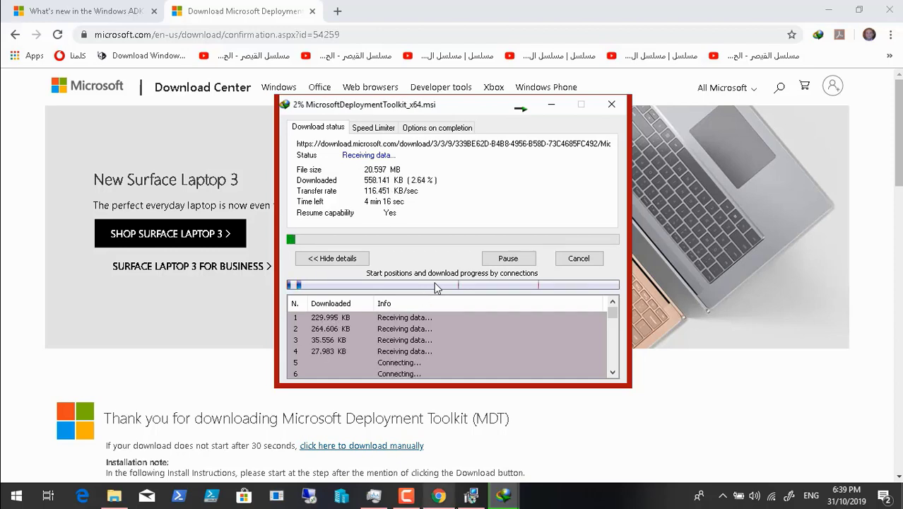
Check the ADK progress window and pause the screen recording until downloads finish
left_click(472, 498)
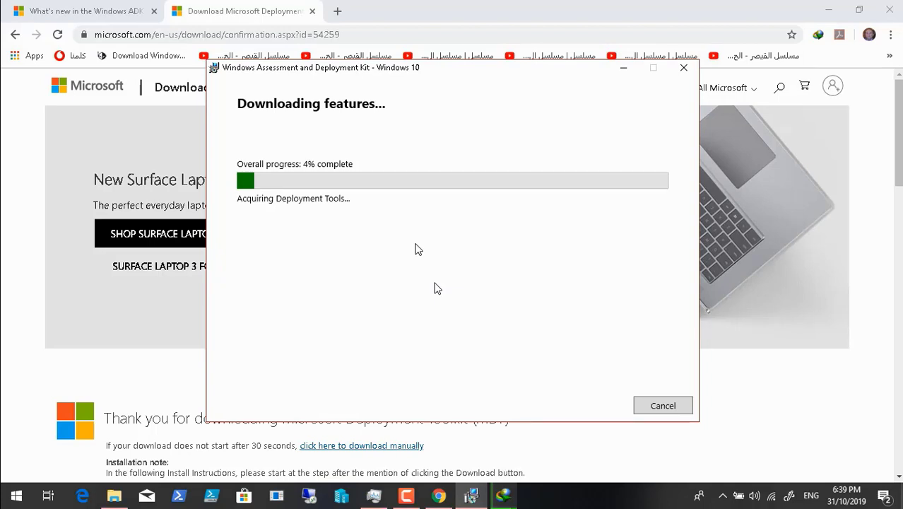
left_click(410, 498)
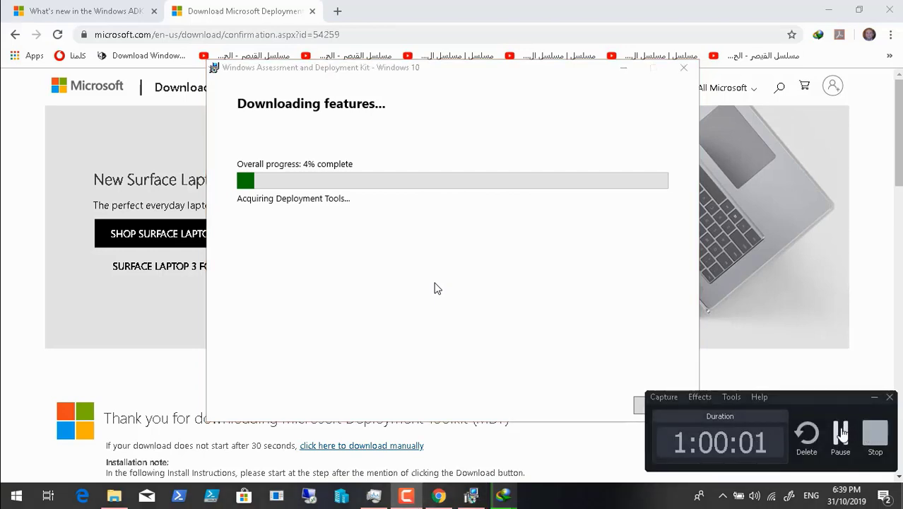
left_click(842, 431)
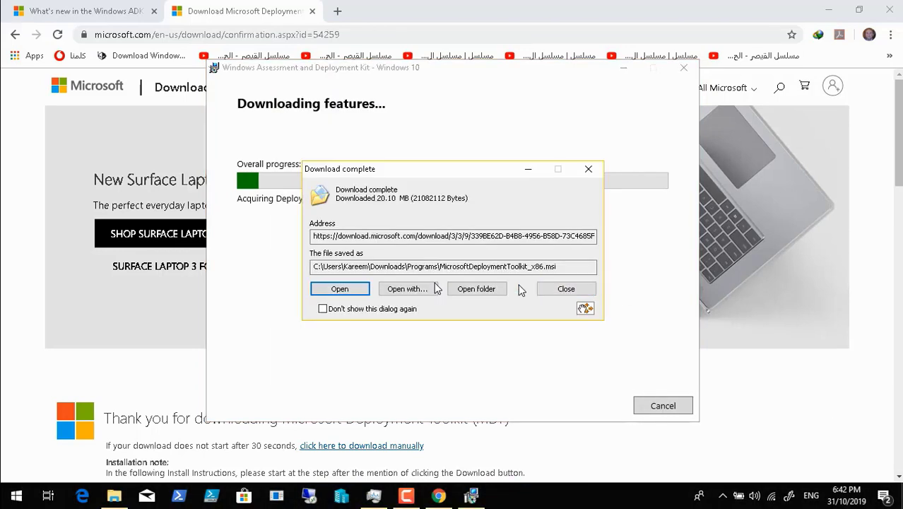
Dismiss the x86 and x64 MDT download-complete notices and resume recording
left_click(558, 290)
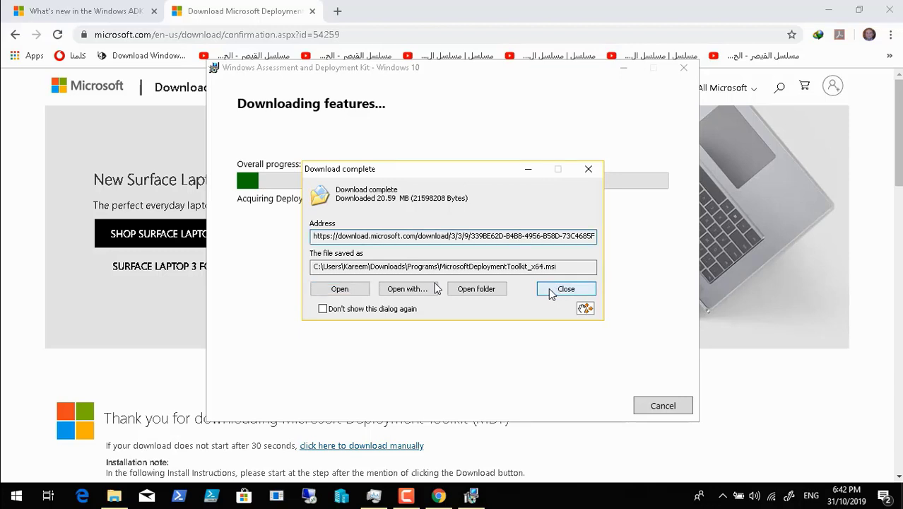
left_click(558, 291)
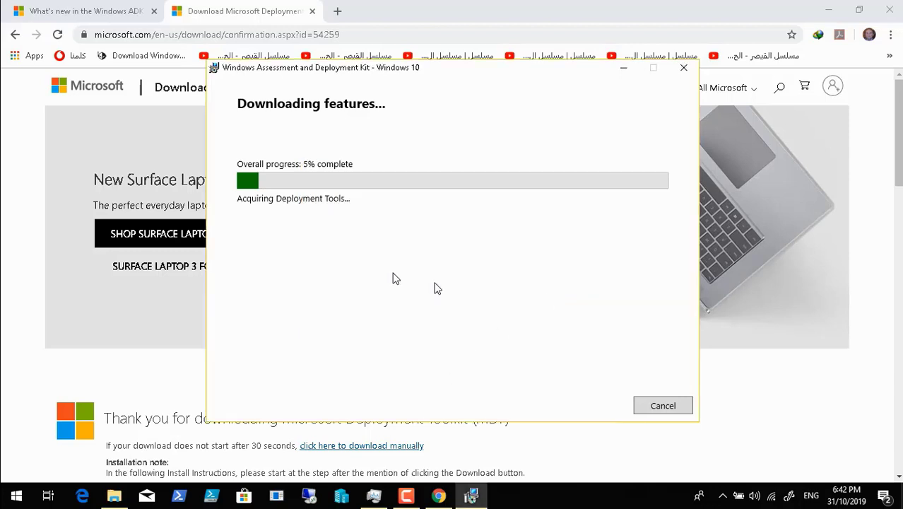
left_click(408, 497)
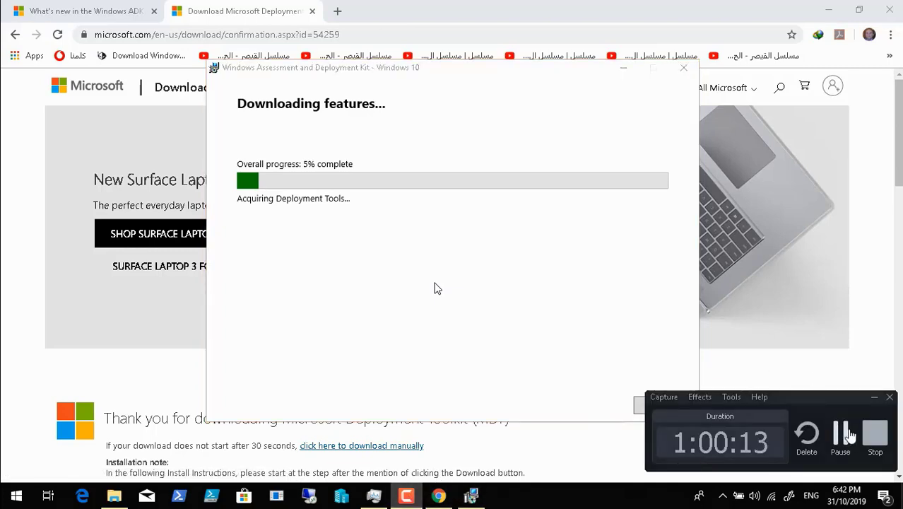
left_click(853, 442)
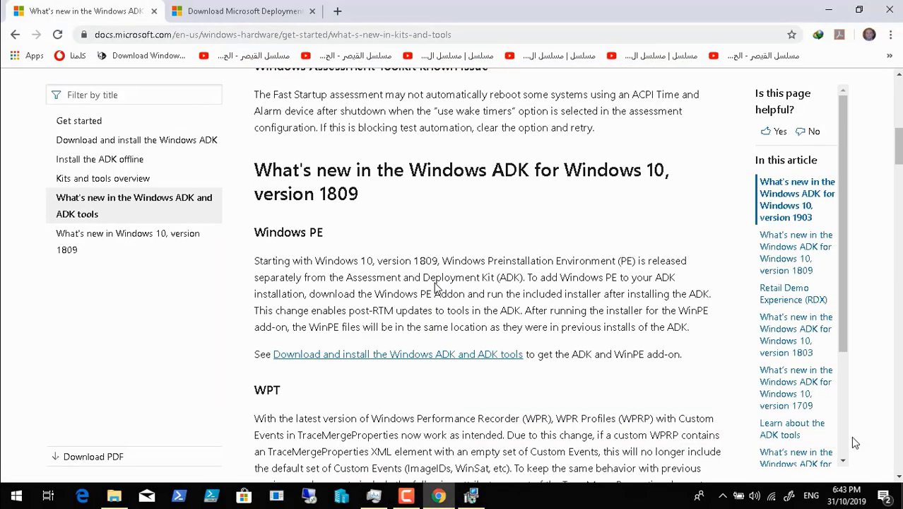
Open 'Download and install the Windows ADK' in a new tab and scroll to its download links
right_click(449, 360)
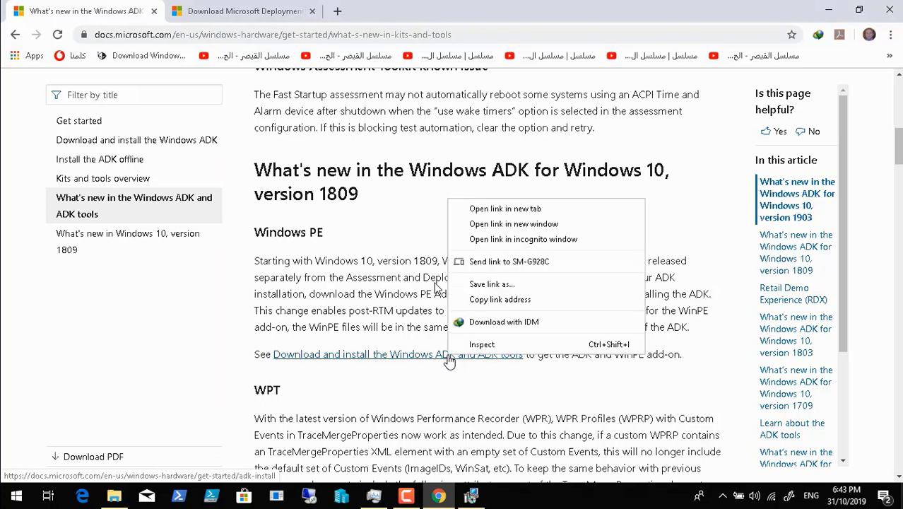
left_click(506, 211)
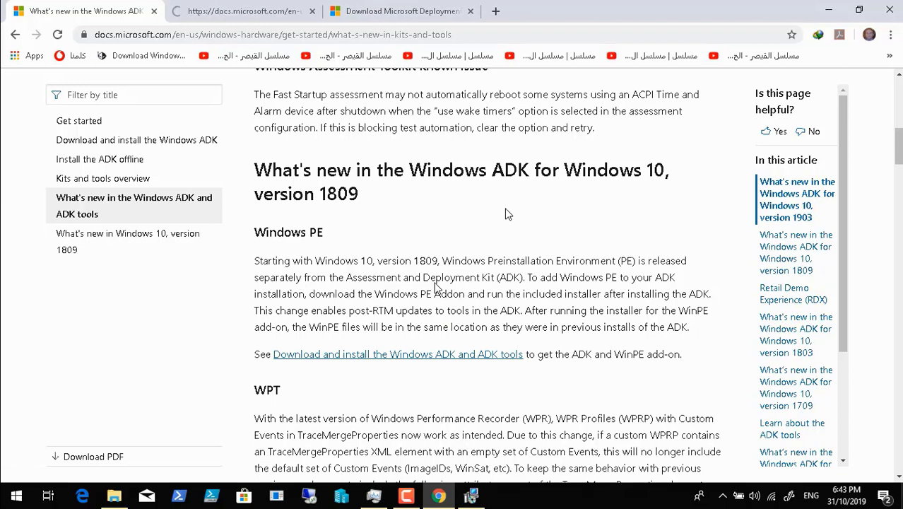
left_click(254, 11)
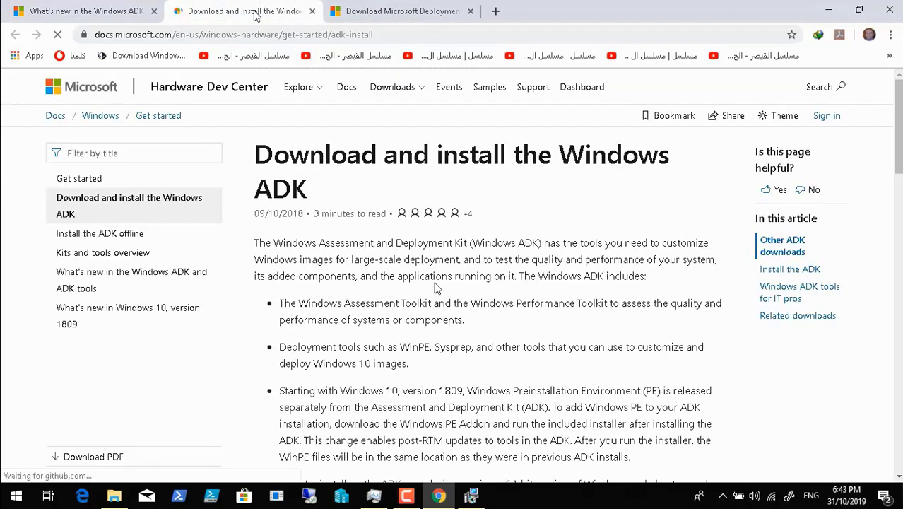
scroll(475, 343, "down", 1)
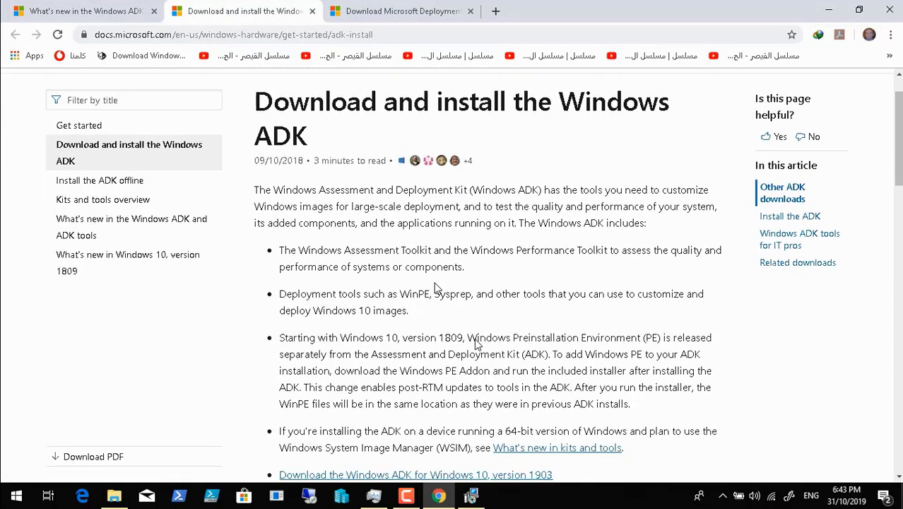
scroll(476, 343, "down", 2)
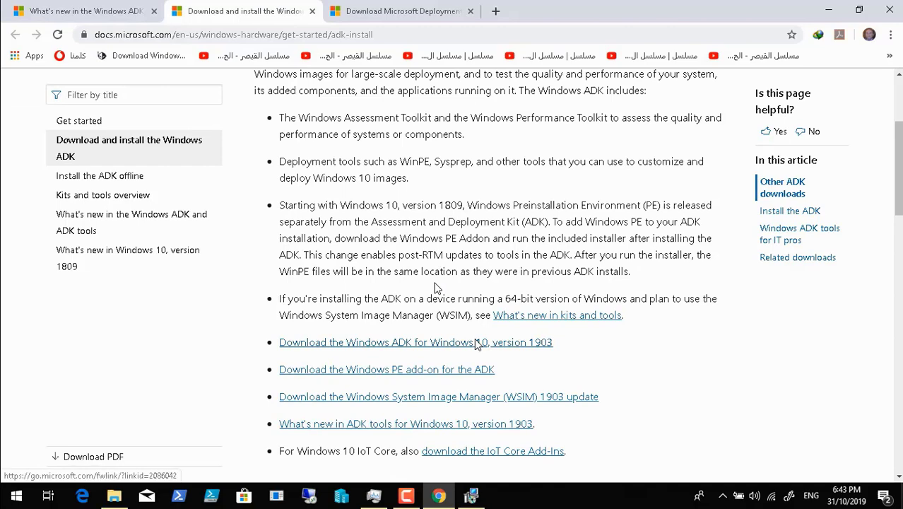
scroll(478, 344, "down", 1)
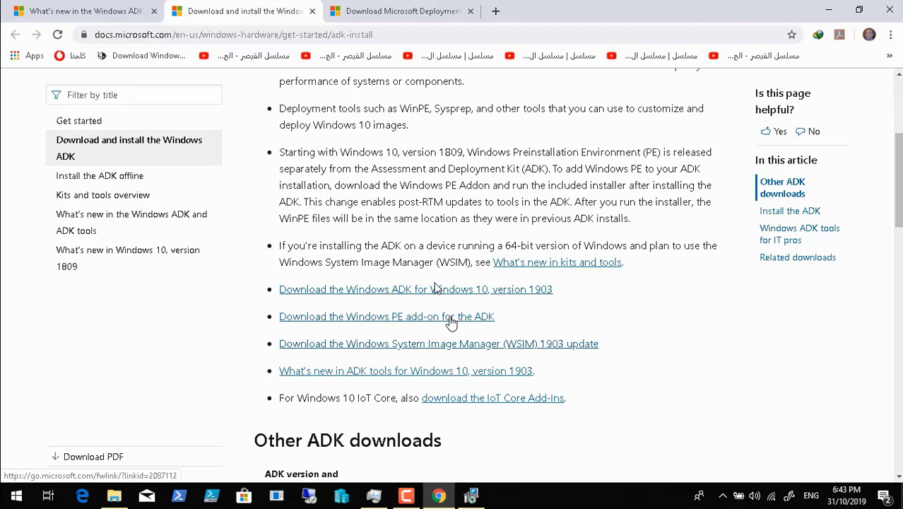
Download adkwinpesetup.exe (1.29 MB), retrying after a cancelled prompt, and close the completion notice
left_click(450, 319)
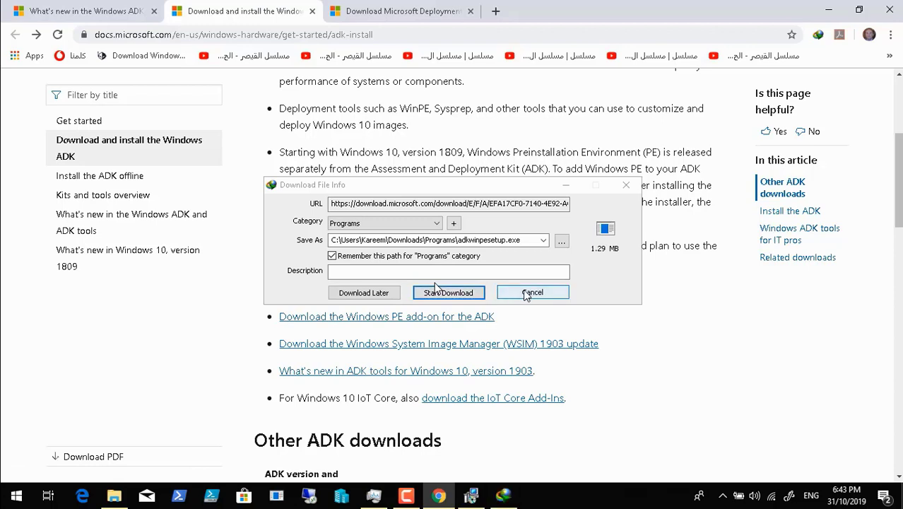
left_click(526, 294)
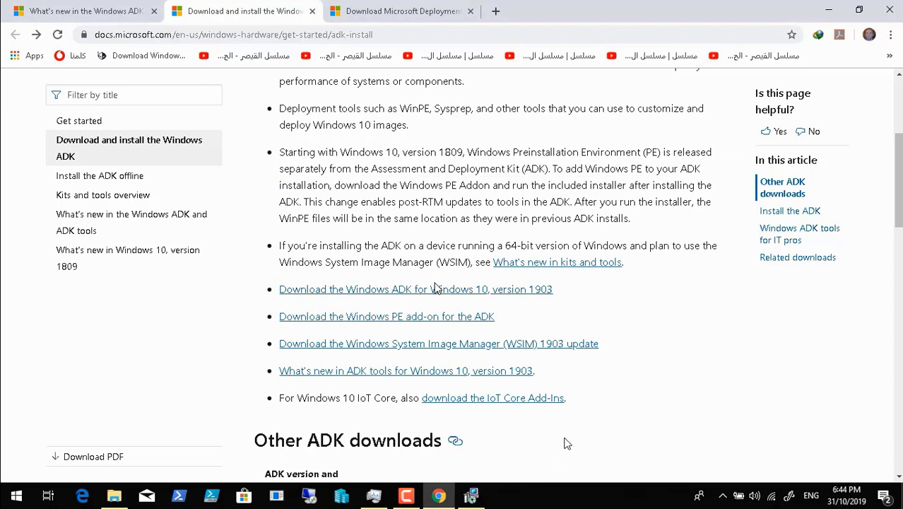
left_click(414, 320)
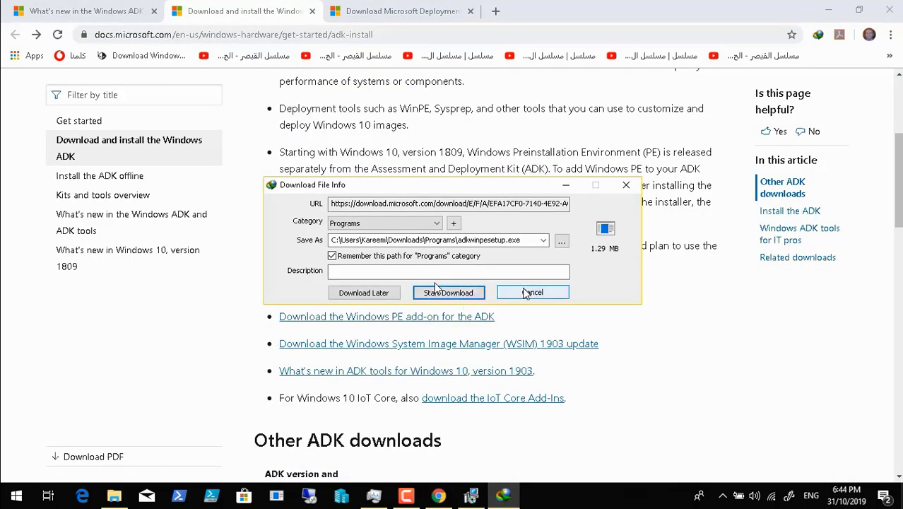
left_click(478, 293)
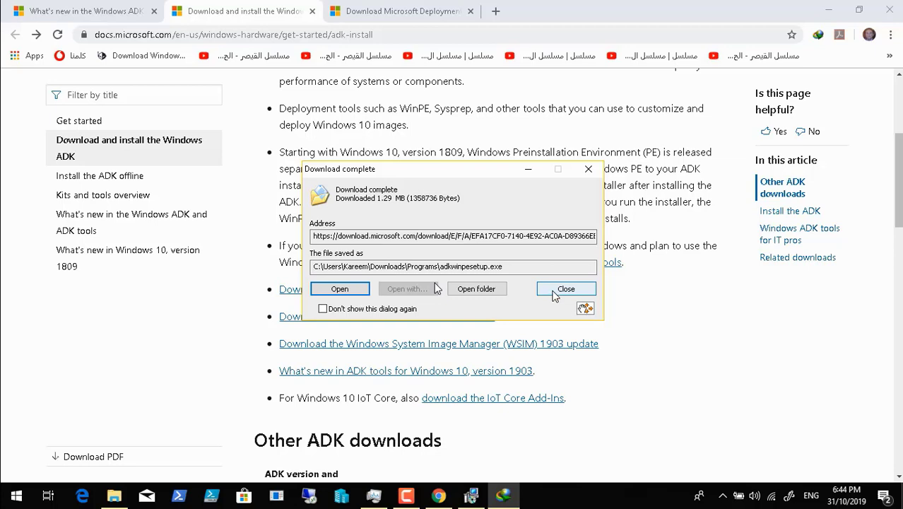
left_click(550, 291)
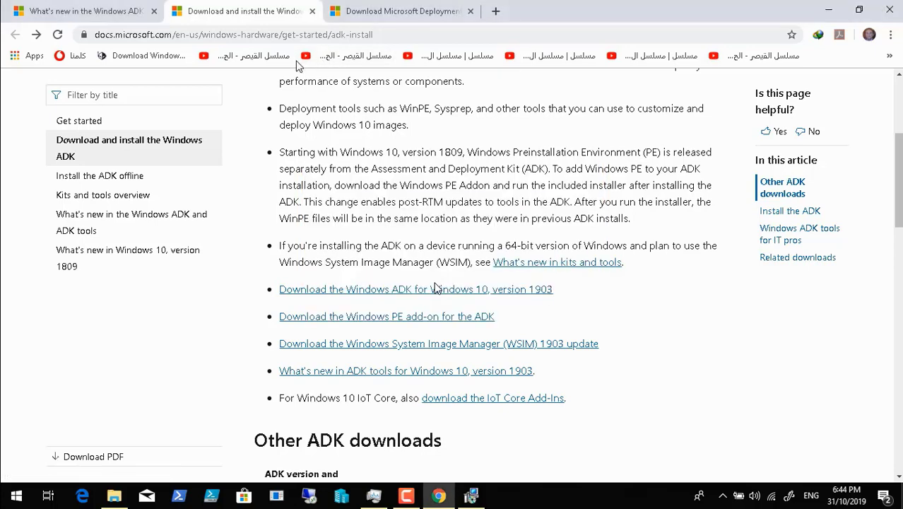
Switch through the tabs back to the What's new in the Windows ADK article and scroll it
left_click(390, 14)
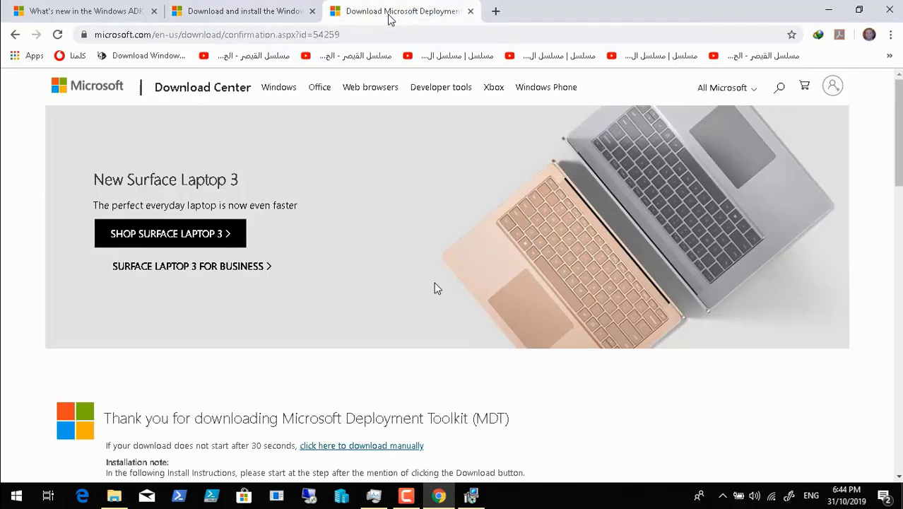
left_click(236, 9)
left_click(83, 13)
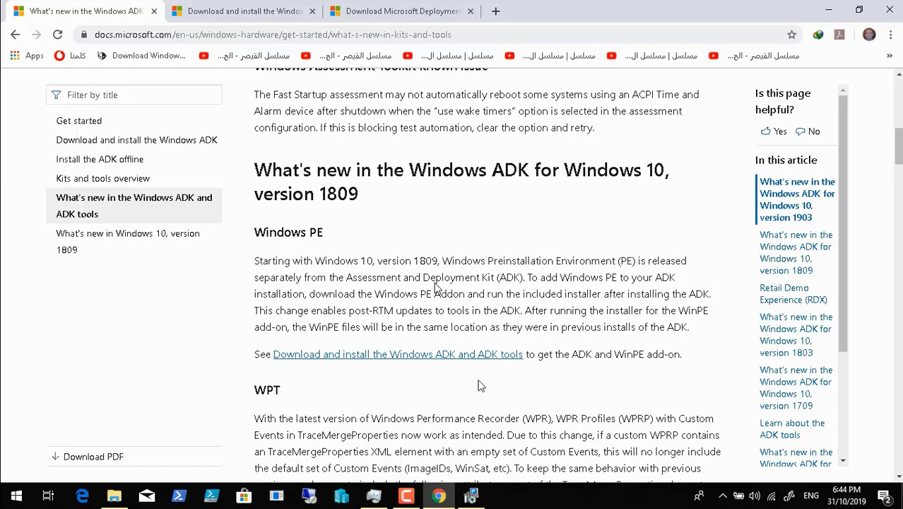
scroll(469, 388, "down", 2)
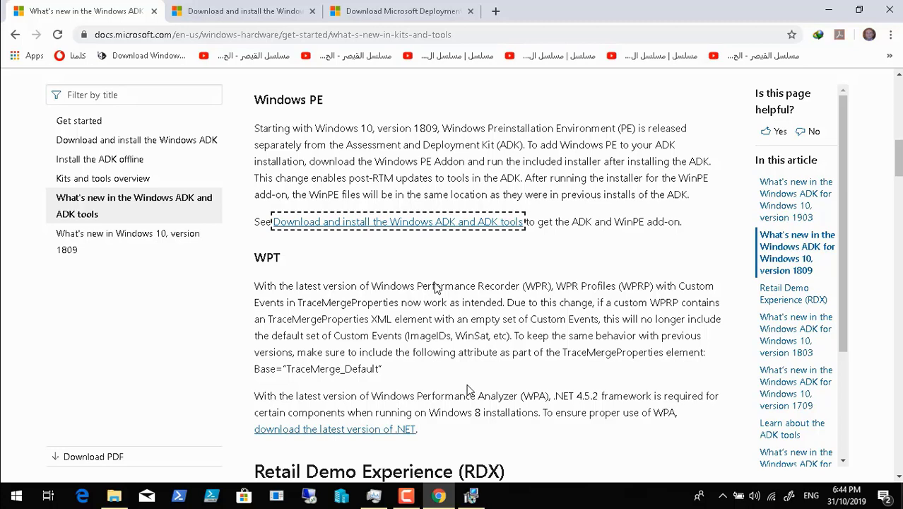
scroll(469, 389, "down", 5)
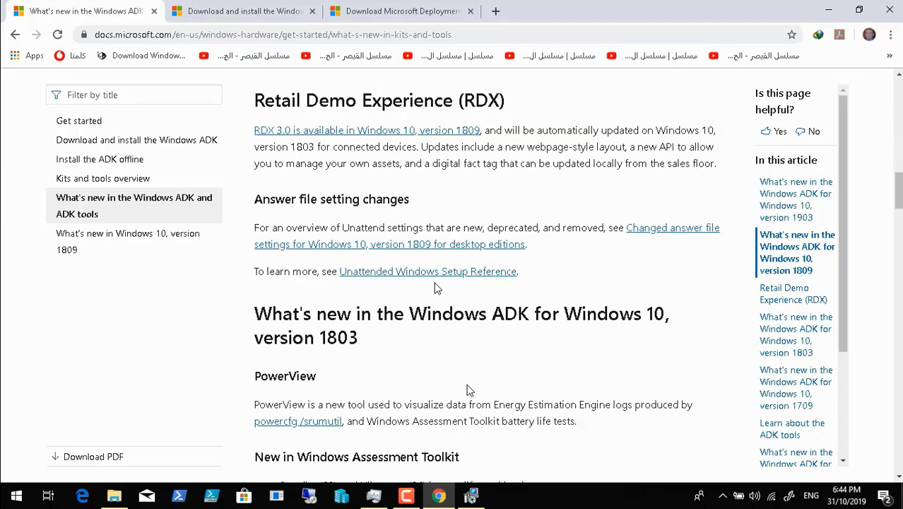
Dismiss the recorder panel and scroll the article to the version 1903 WPA notes
left_click(406, 495)
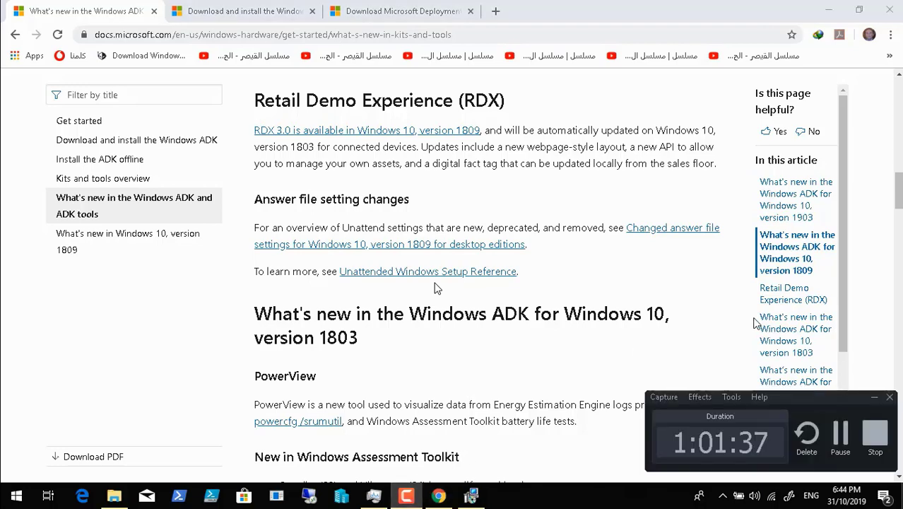
left_click(874, 396)
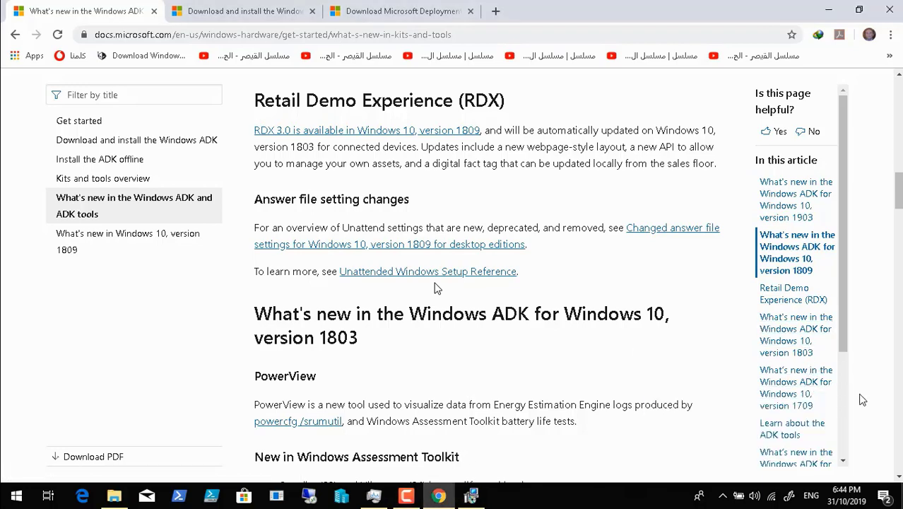
scroll(487, 345, "down", 2)
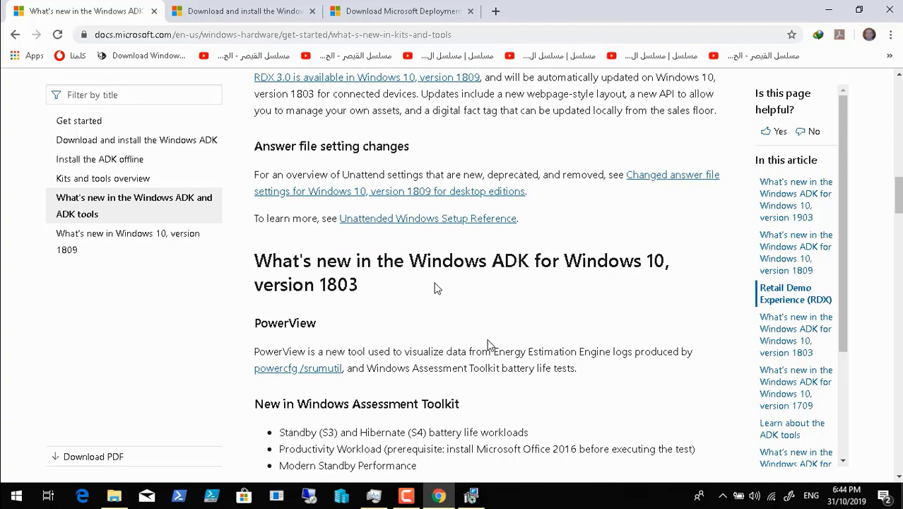
scroll(487, 345, "up", 3)
scroll(489, 345, "up", 8)
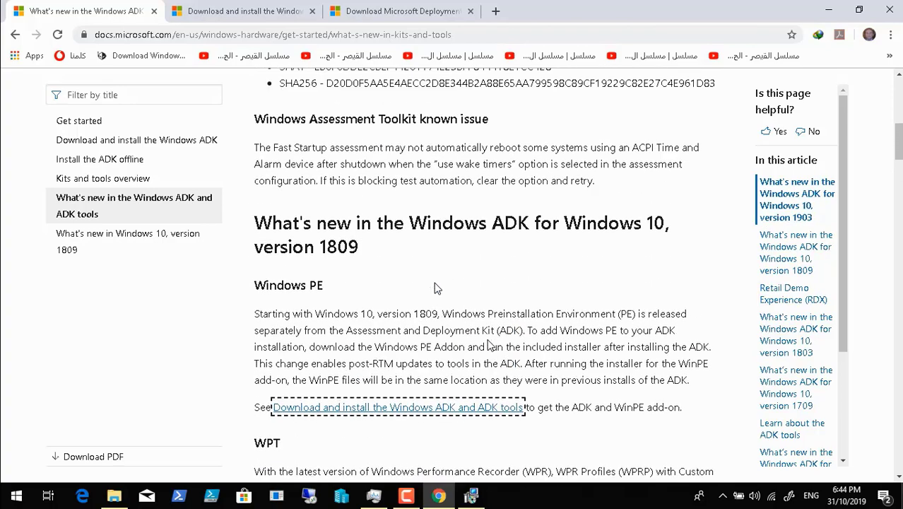
scroll(489, 345, "up", 5)
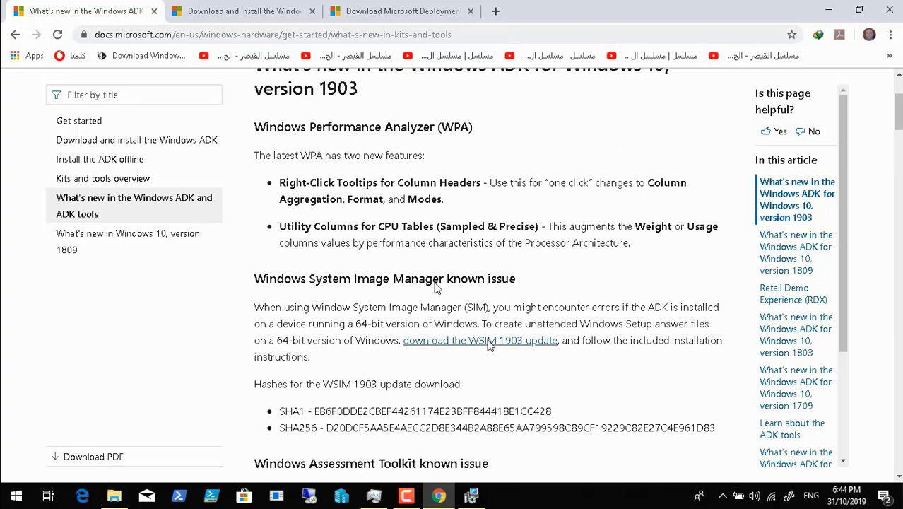
Close the What's new in ADK and MDT download tabs, then check the ADK installer's 20% progress
scroll(490, 345, "up", 1)
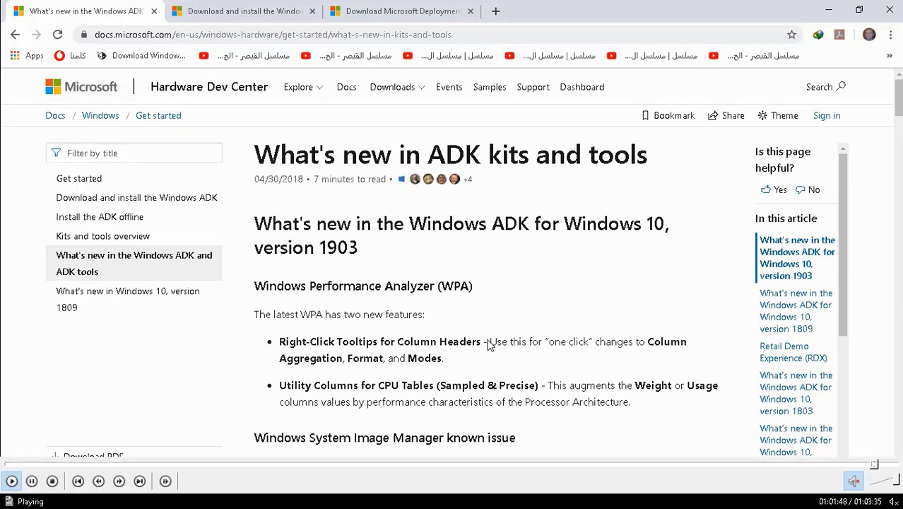
scroll(490, 345, "down", 1)
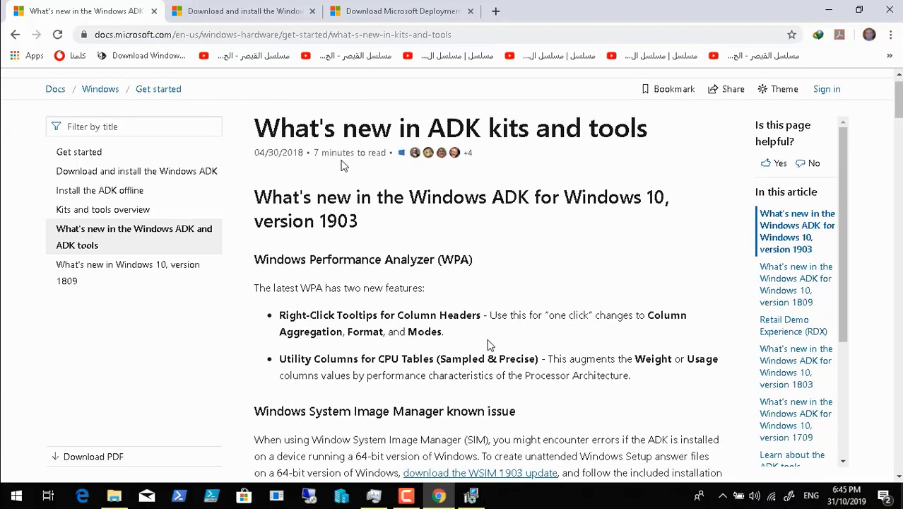
left_click(154, 11)
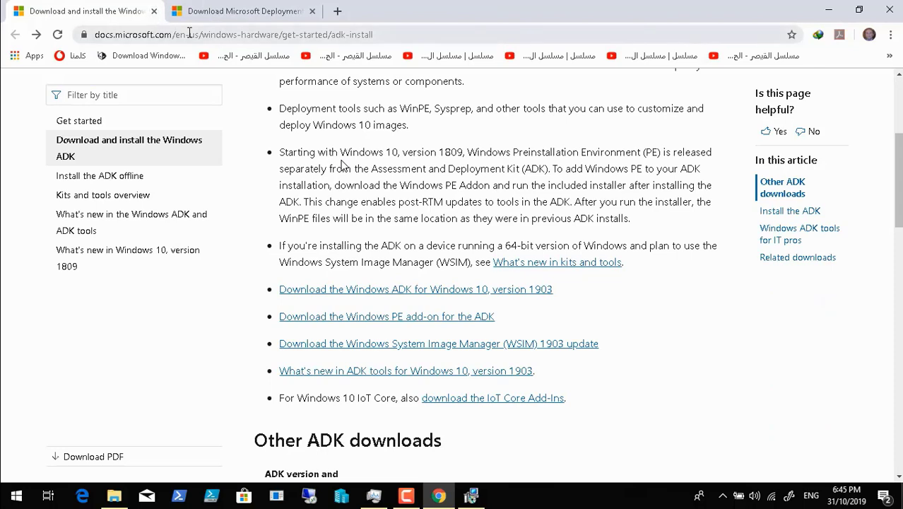
left_click(261, 12)
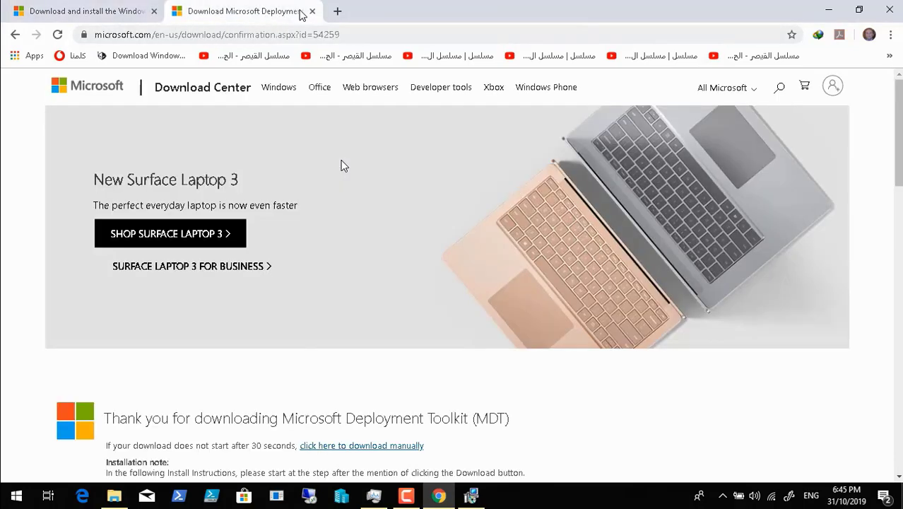
left_click(312, 12)
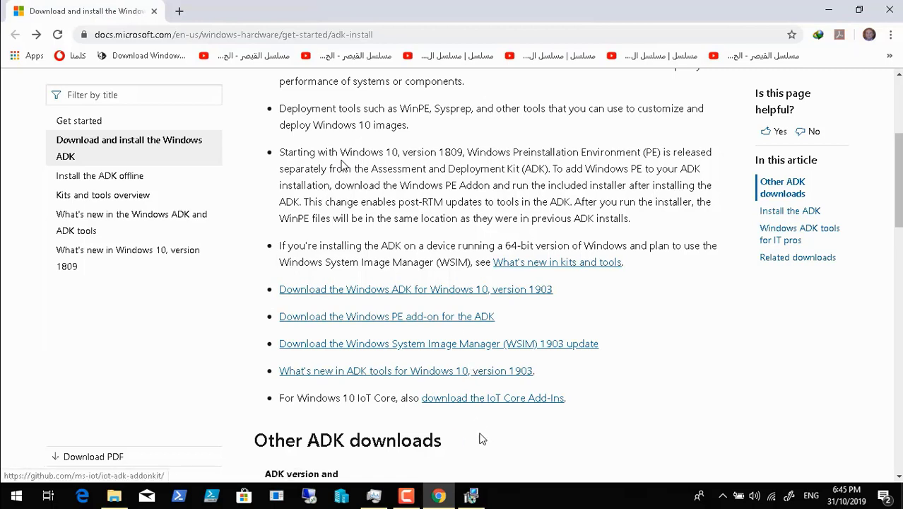
left_click(481, 500)
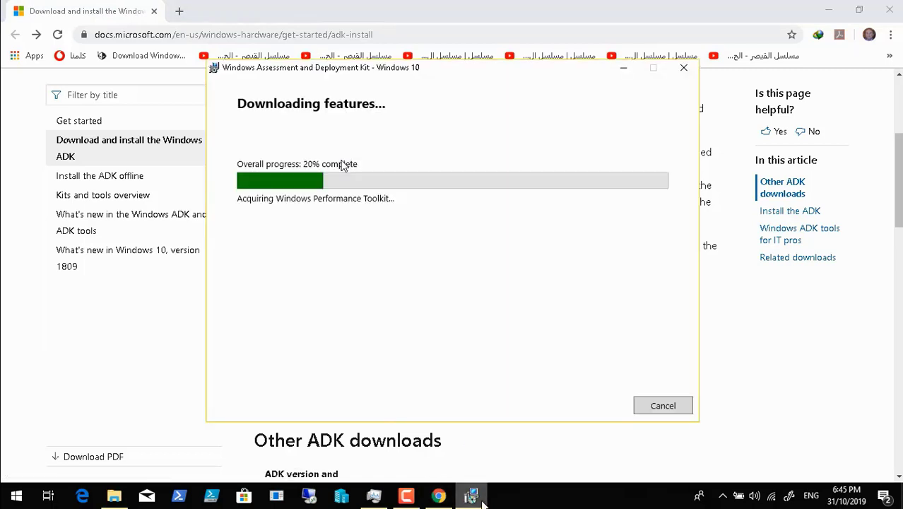
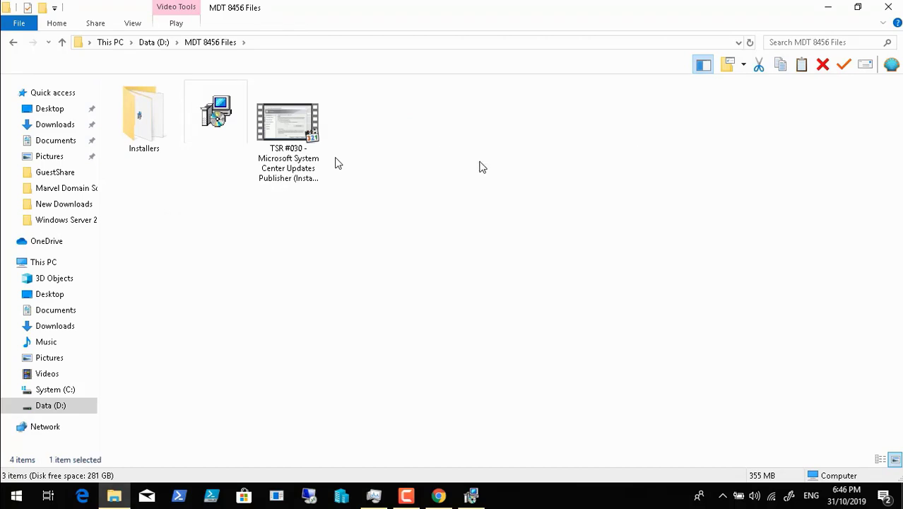
Name the new folder 'MDT and ADK winPE', then open the download manager from the hidden tray icons
key("BackSpace")
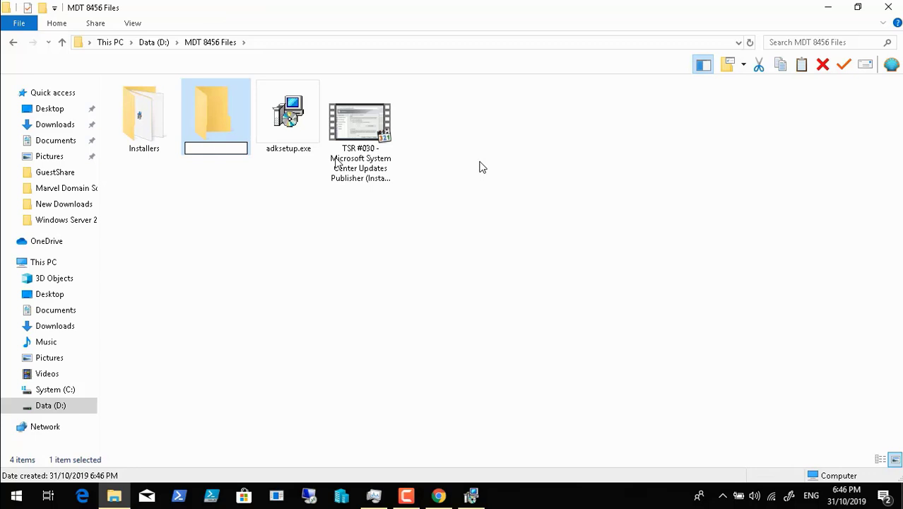
type("MDT ")
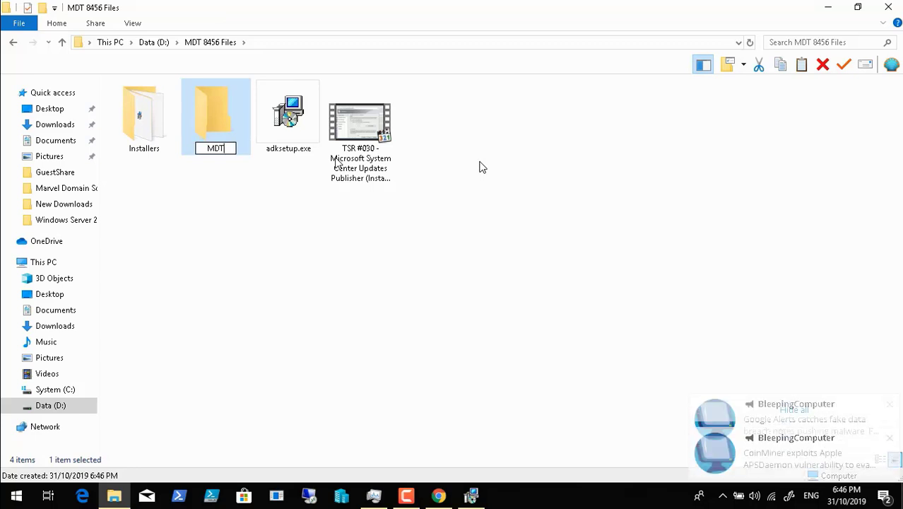
type("and P")
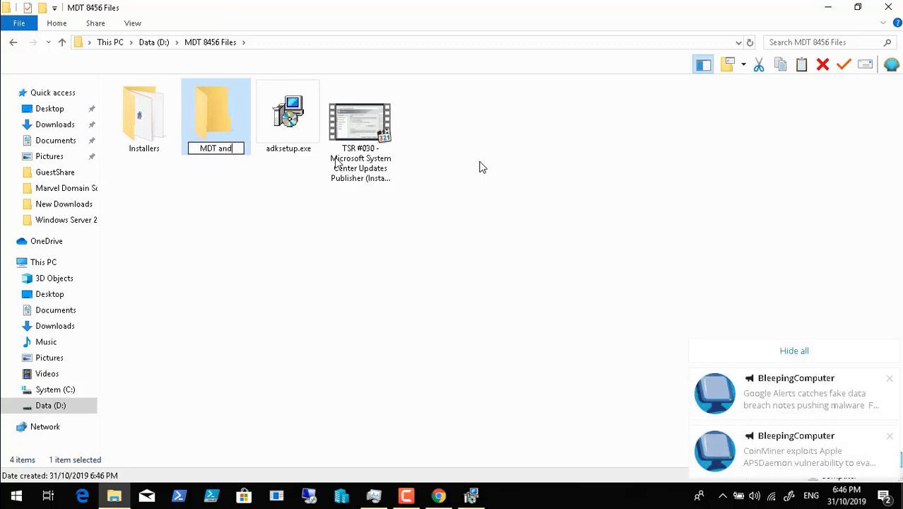
left_click(794, 353)
key("BackSpace")
type("AD")
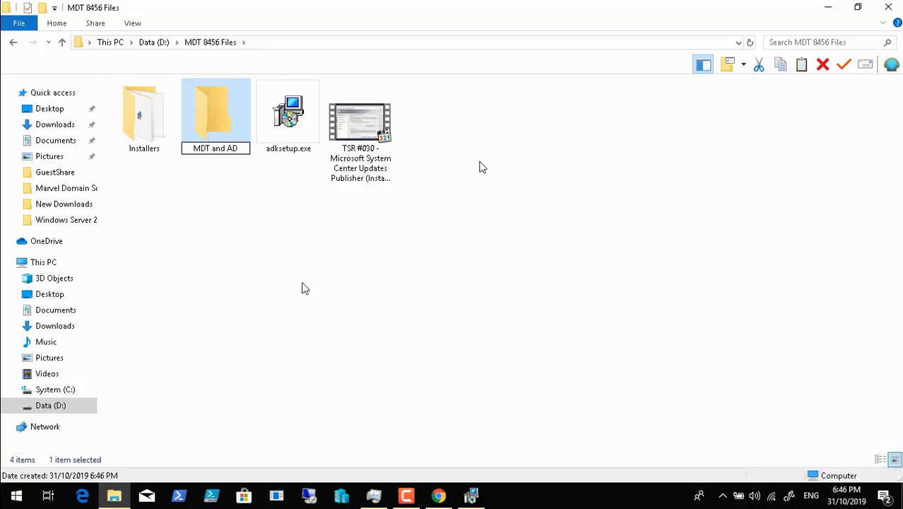
type("K win")
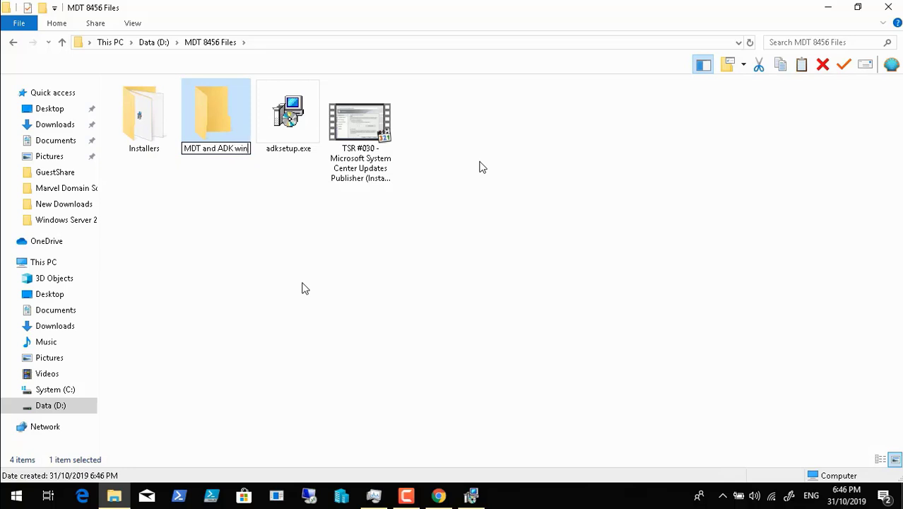
type("PE")
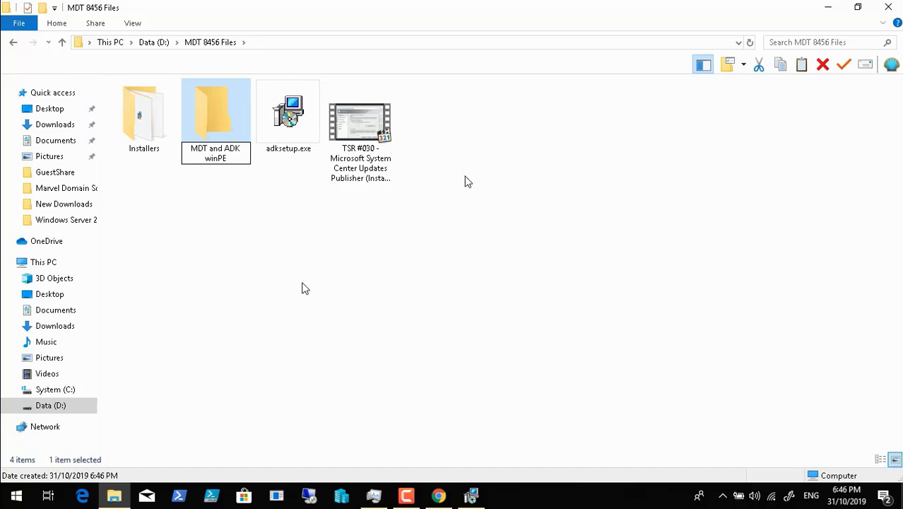
left_click(316, 323)
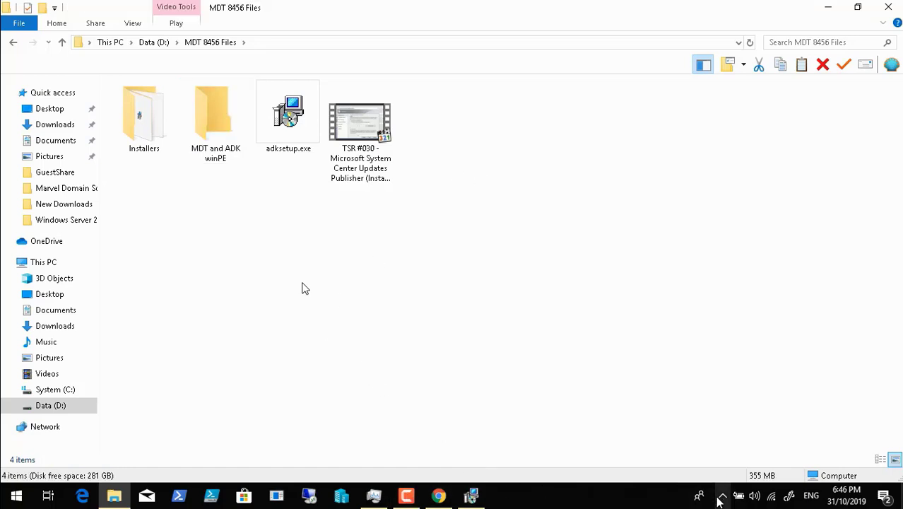
left_click(723, 498)
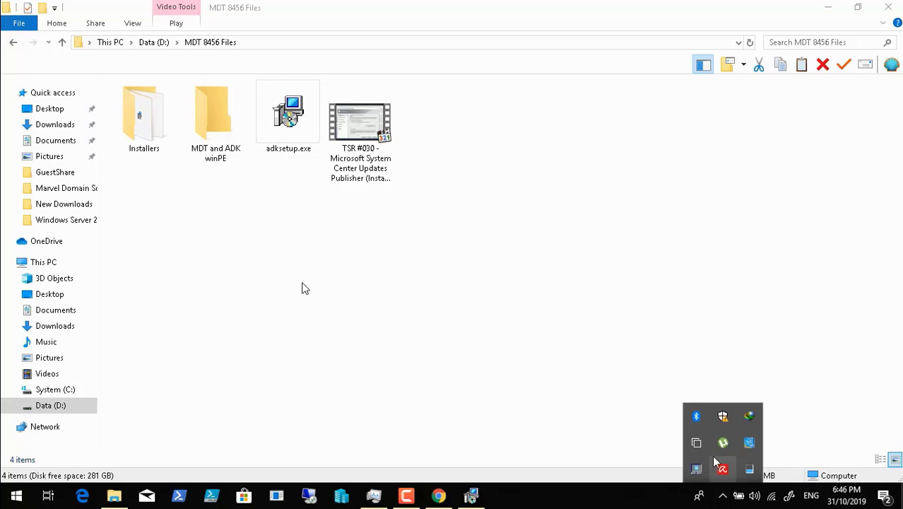
double_click(750, 417)
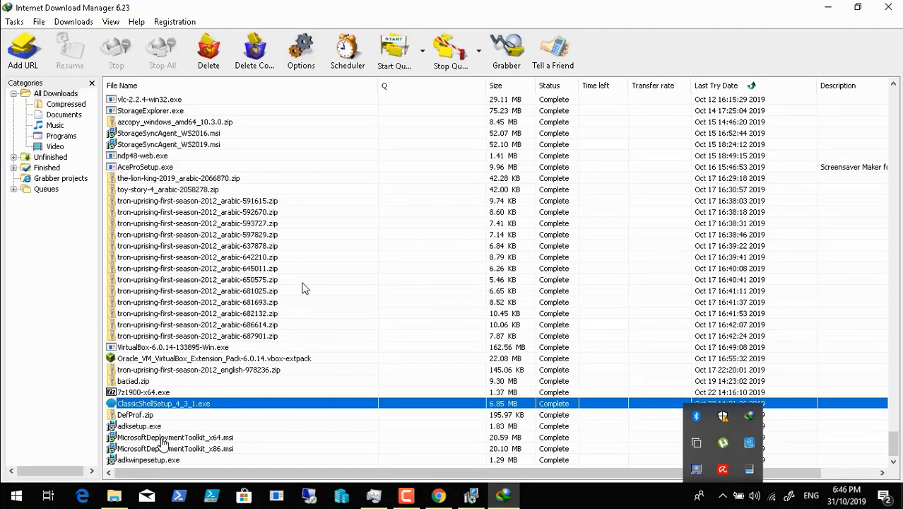
Copy adkwinpesetup.exe and the x64 and x86 MicrosoftDeploymentToolkit installers from their download folder
left_click(161, 439)
right_click(161, 442)
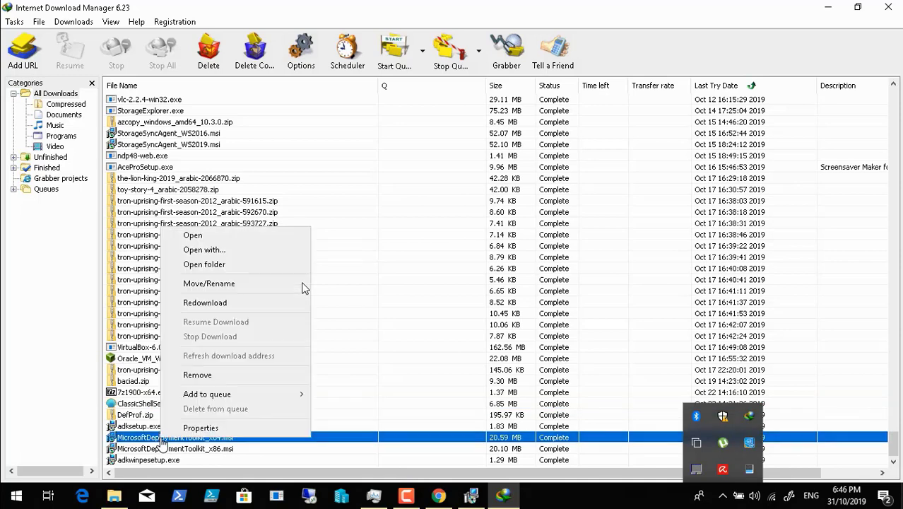
left_click(255, 266)
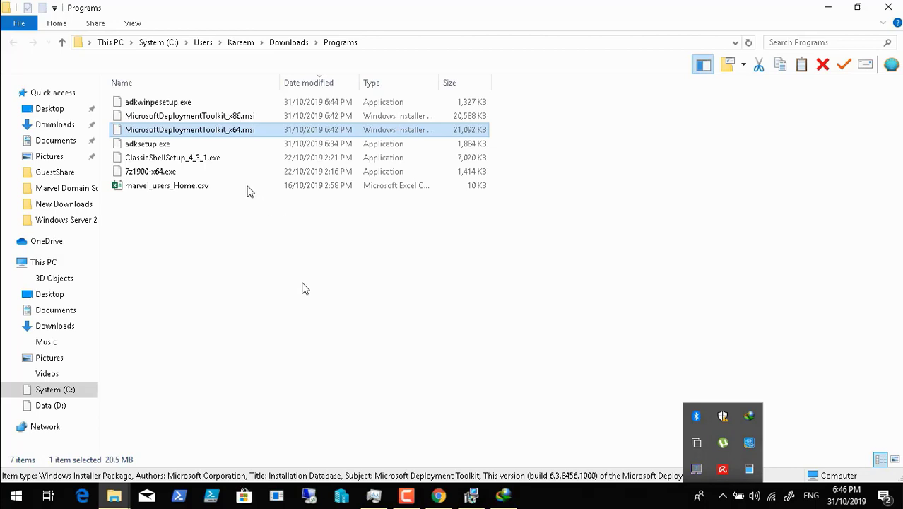
left_click(205, 118, "ctrl")
right_click(186, 105)
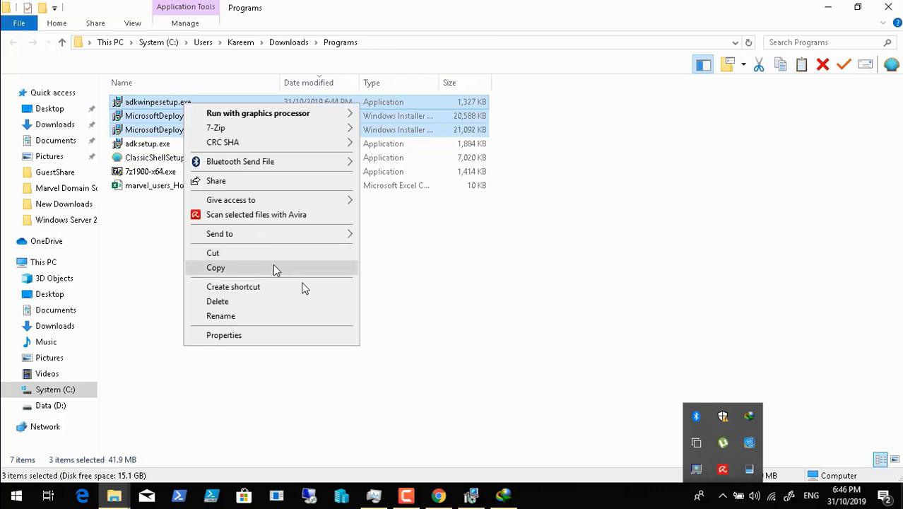
left_click(278, 270)
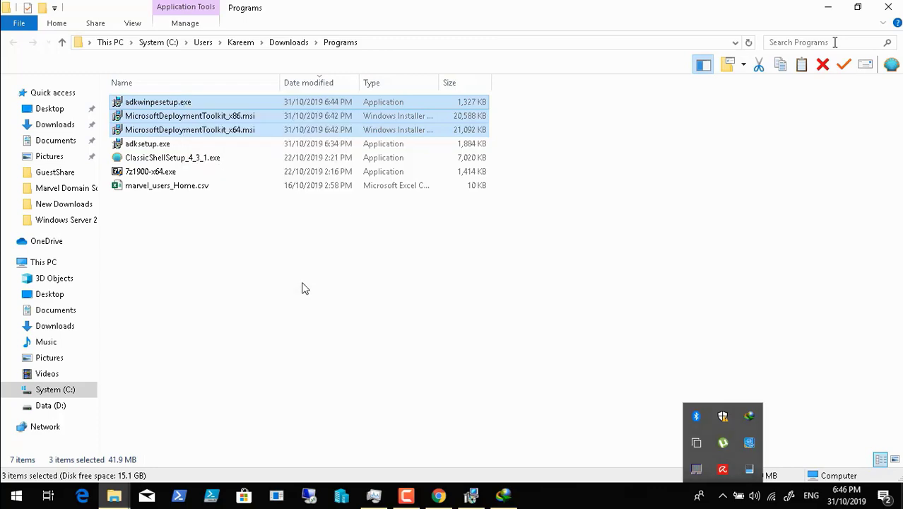
left_click(888, 7)
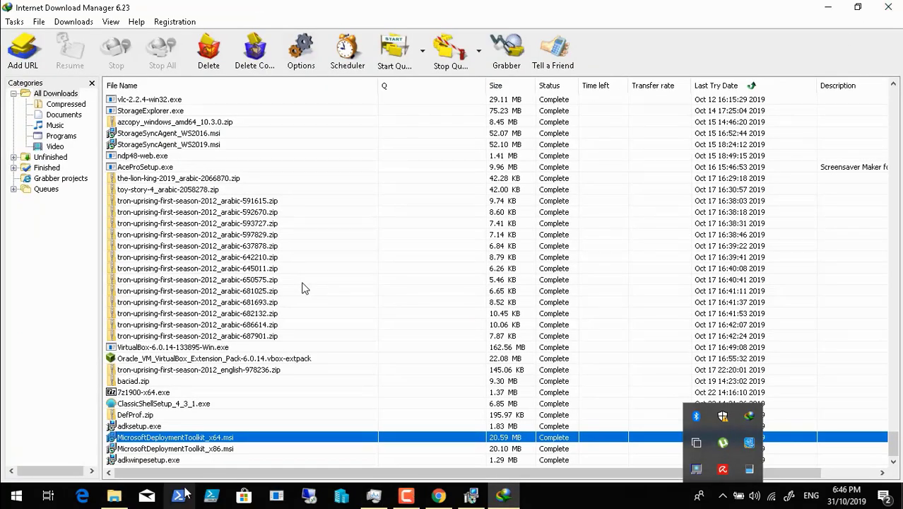
Paste the three installers into the MDT and ADK winPE folder
left_click(113, 496)
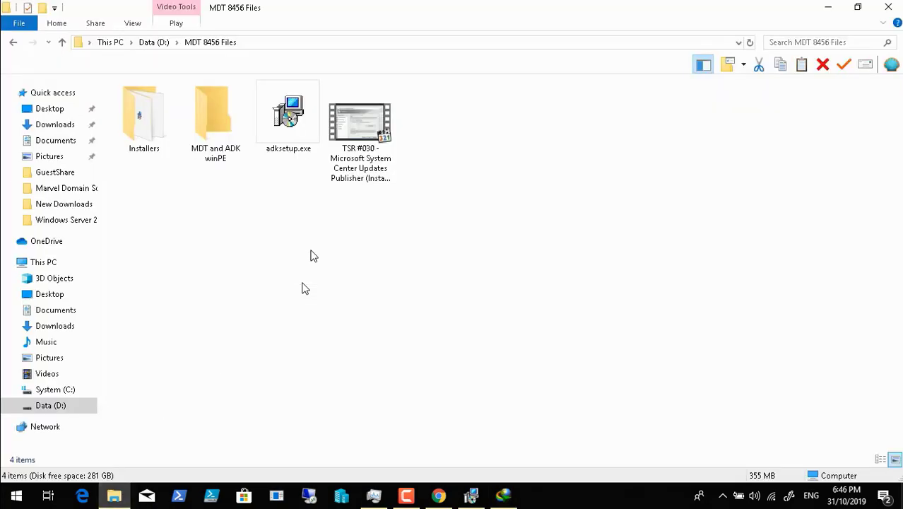
double_click(216, 127)
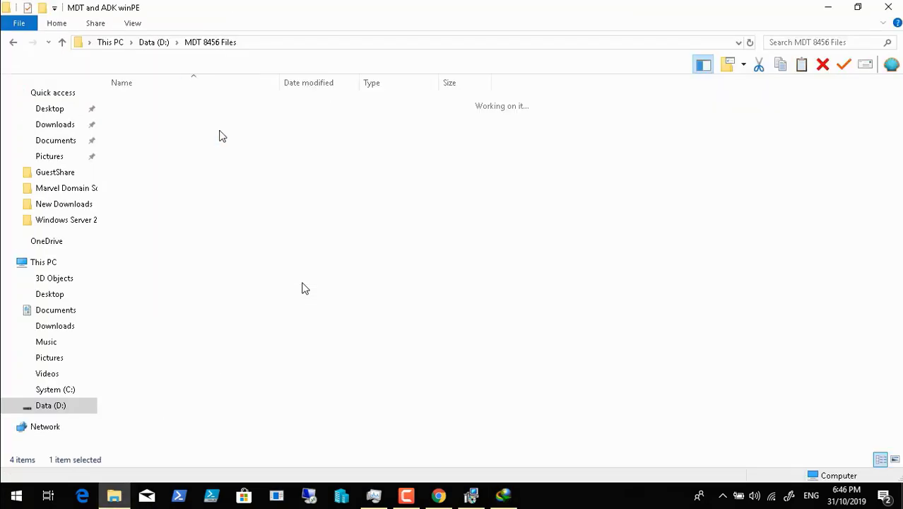
right_click(239, 155)
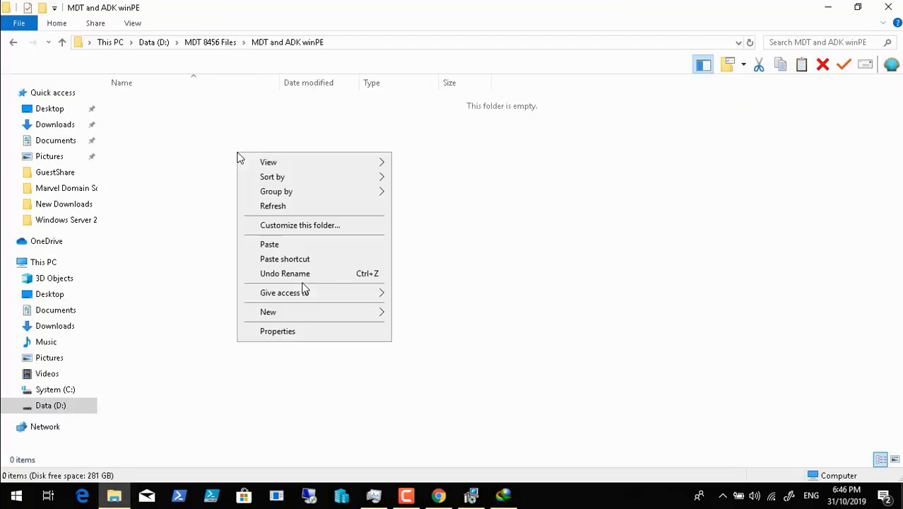
left_click(292, 244)
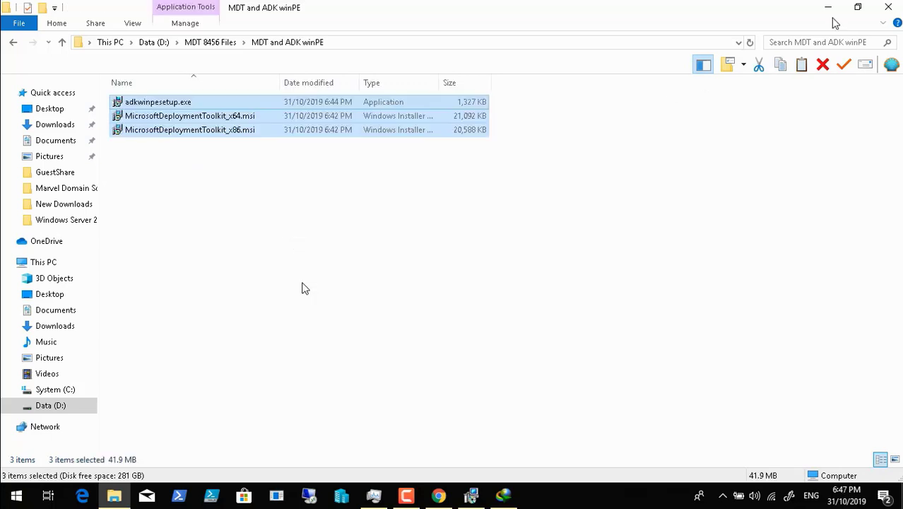
left_click(891, 10)
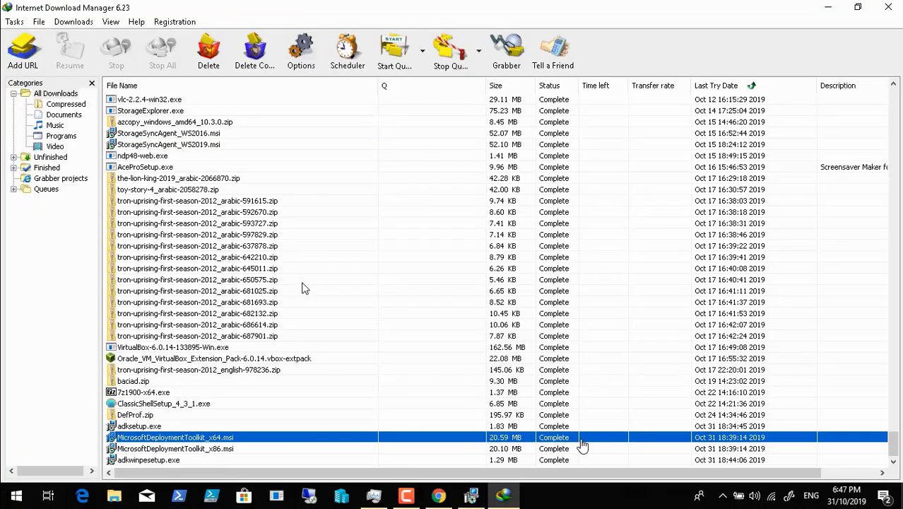
Pause the screen recording during the ADK download and close the finished download dialog
left_click(472, 496)
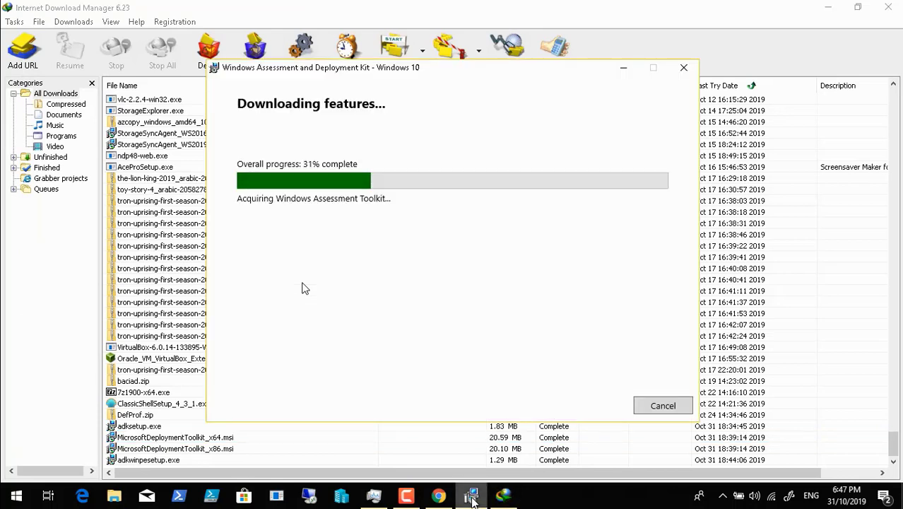
left_click(407, 497)
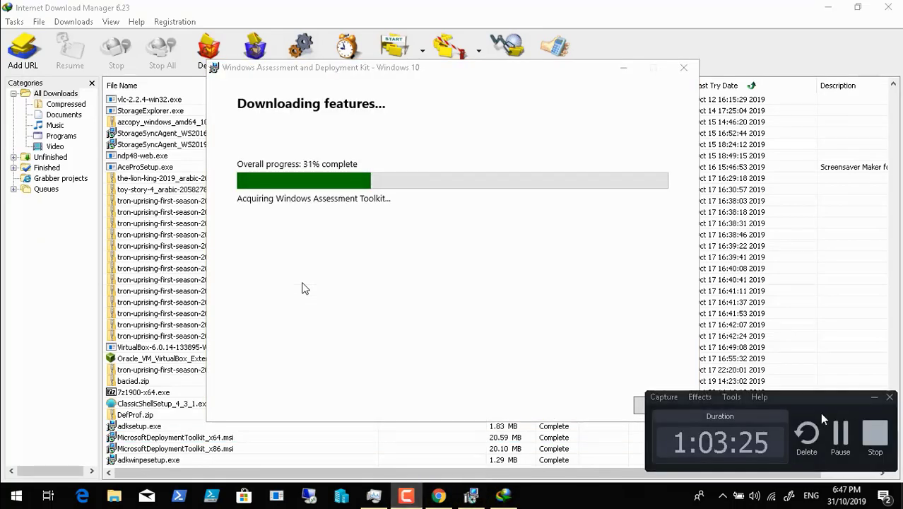
left_click(846, 432)
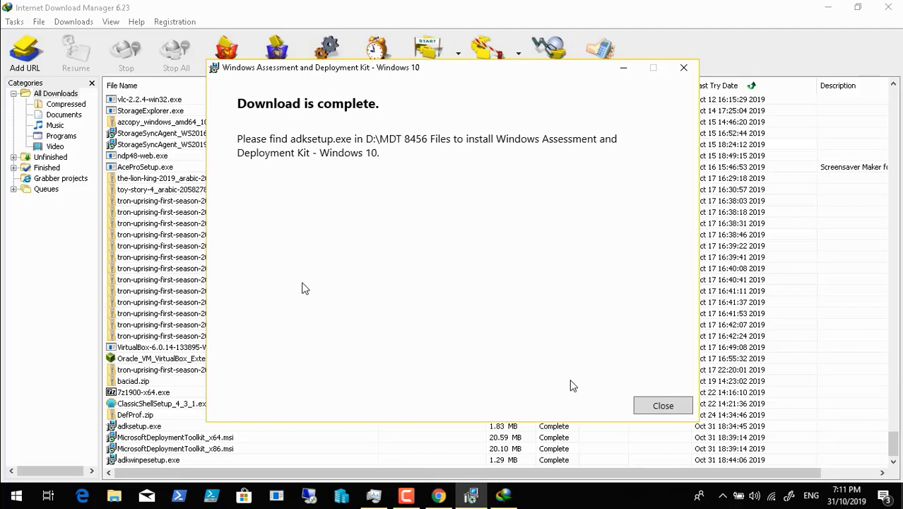
left_click(651, 405)
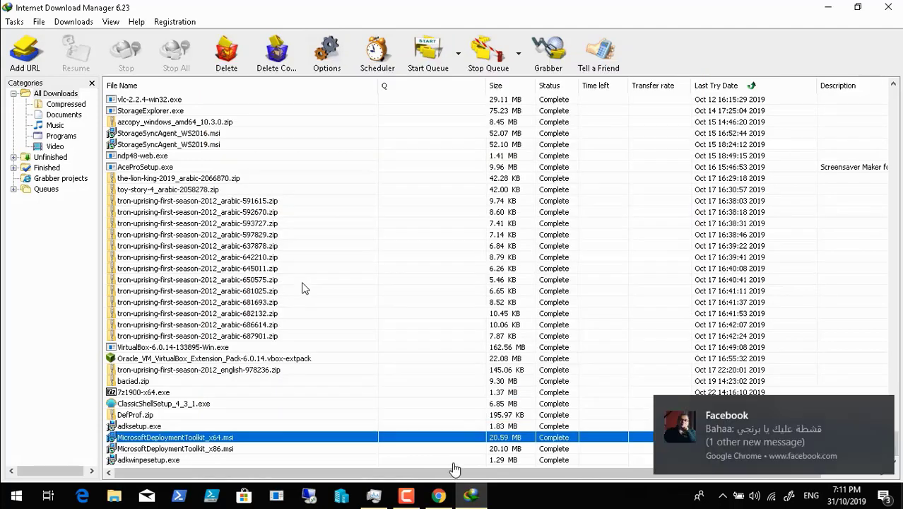
left_click(406, 495)
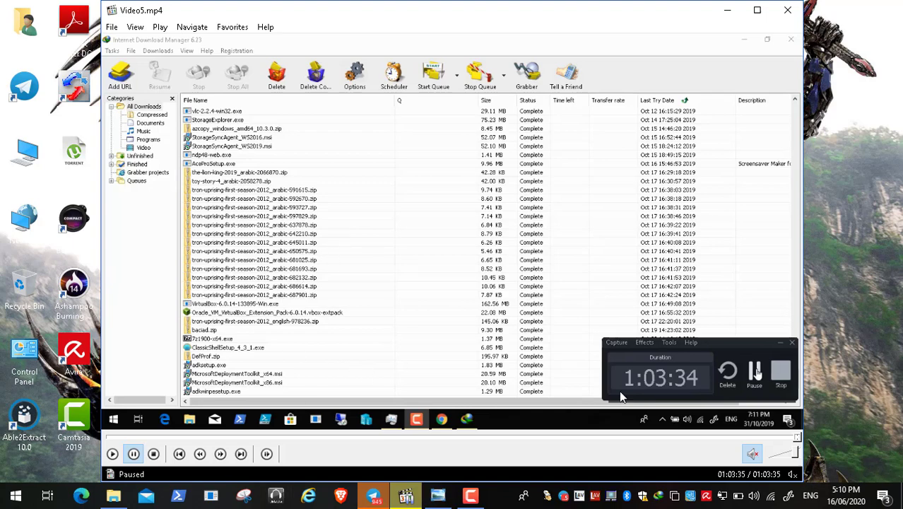
Scrub Video5 back from 01:03:35 through the Query Editor and Active Directory parts, then drag forward
left_click(704, 438)
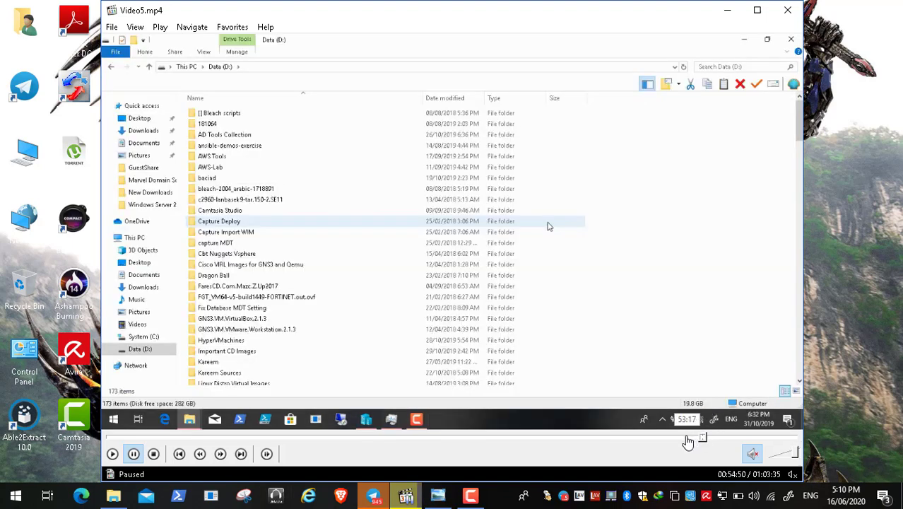
left_click(666, 438)
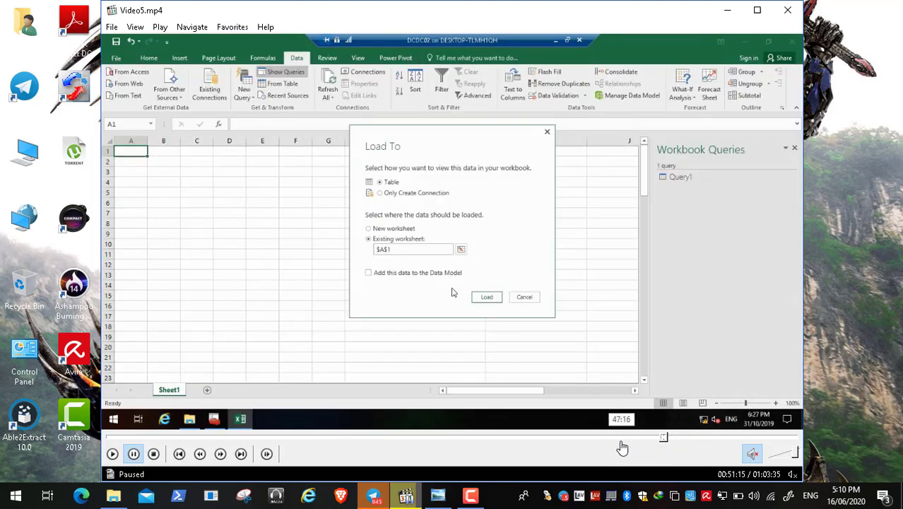
left_click(620, 438)
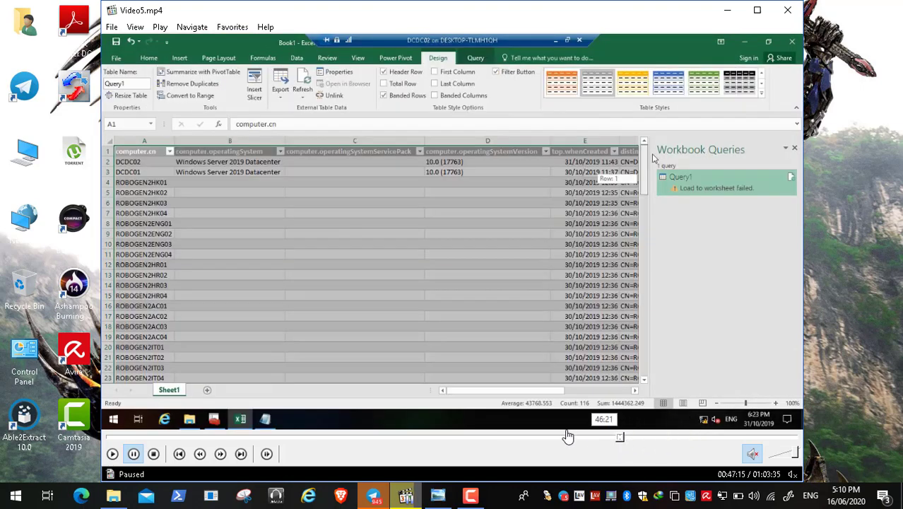
left_click(562, 439)
left_click(539, 438)
left_click(484, 438)
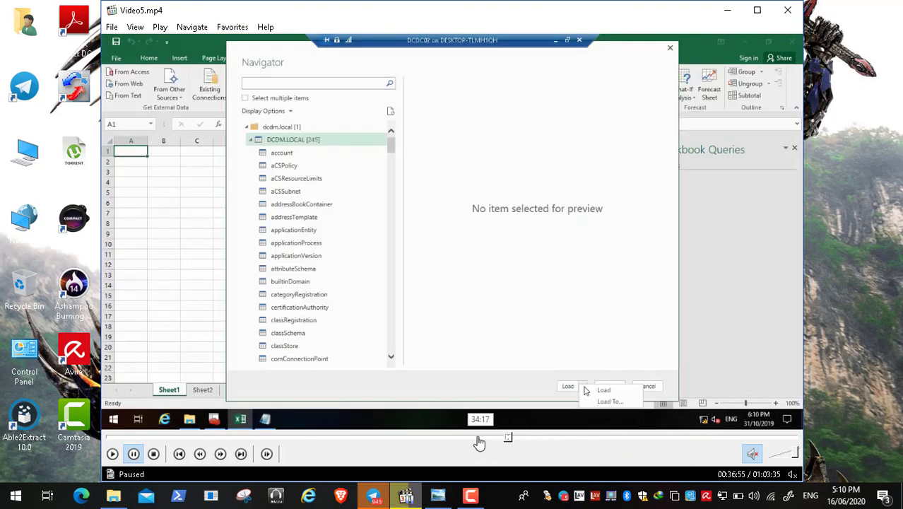
left_click(472, 438)
left_click(452, 438)
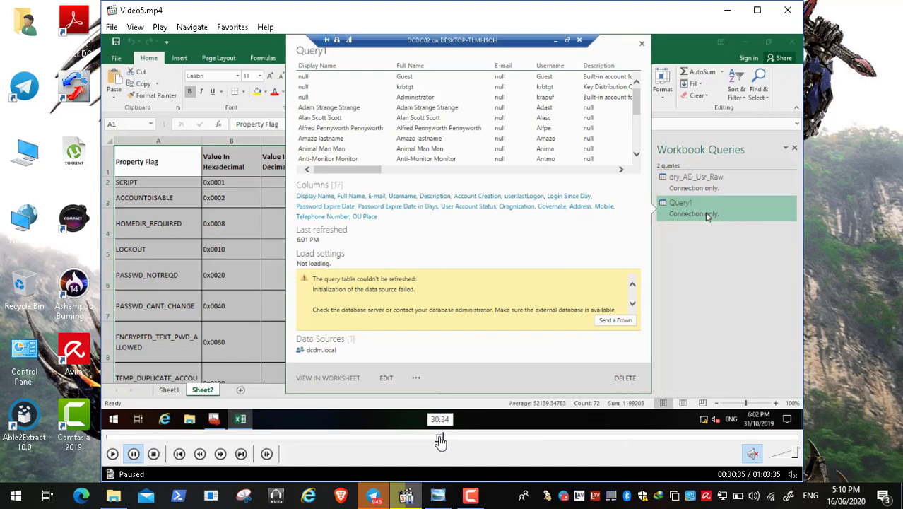
left_click(434, 439)
left_click(423, 439)
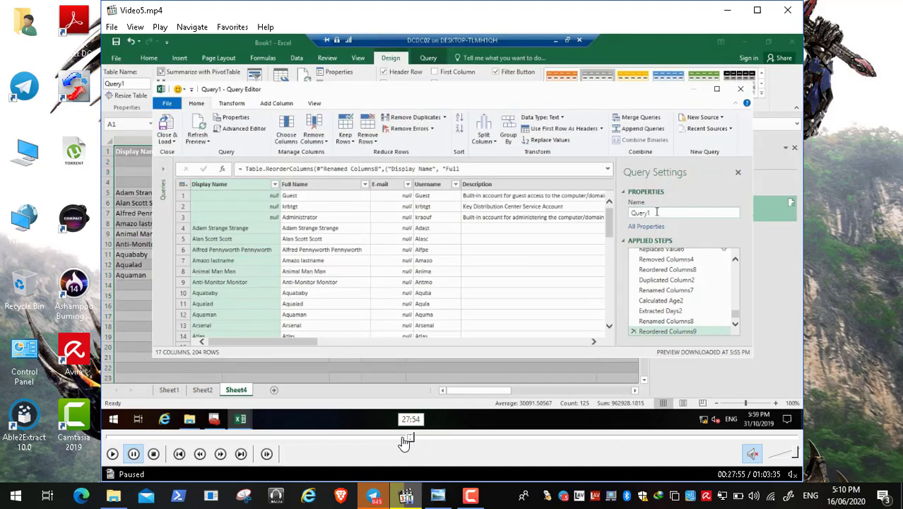
left_click(398, 439)
left_click(374, 439)
left_click(371, 439)
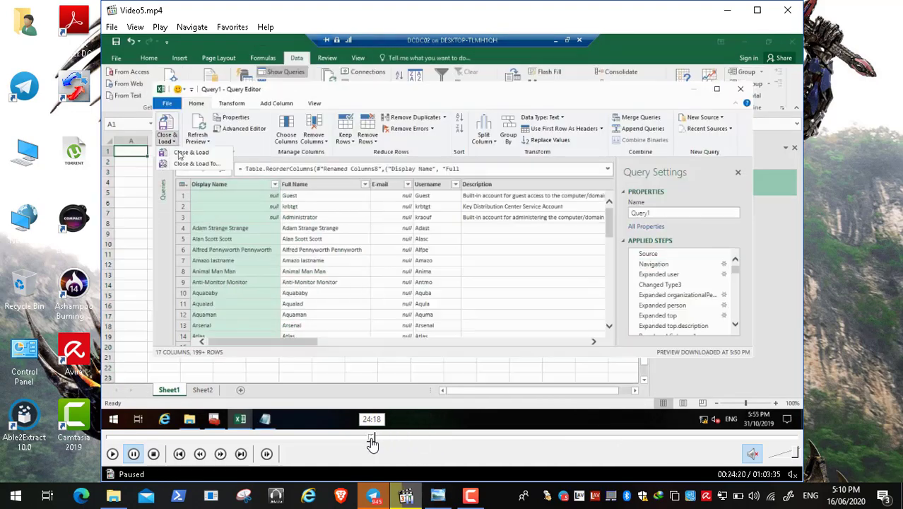
left_click(348, 439)
left_click(349, 438)
left_click(351, 439)
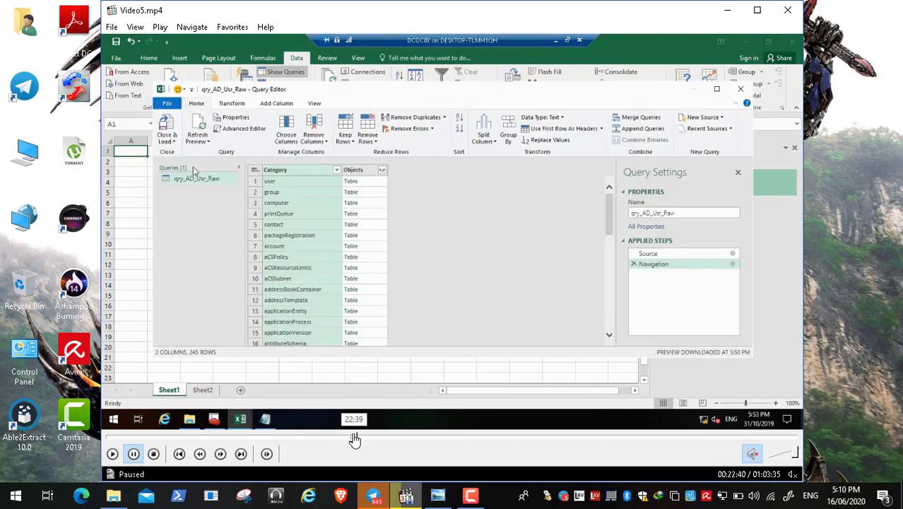
left_click(369, 438)
left_click_drag(377, 440, 701, 440)
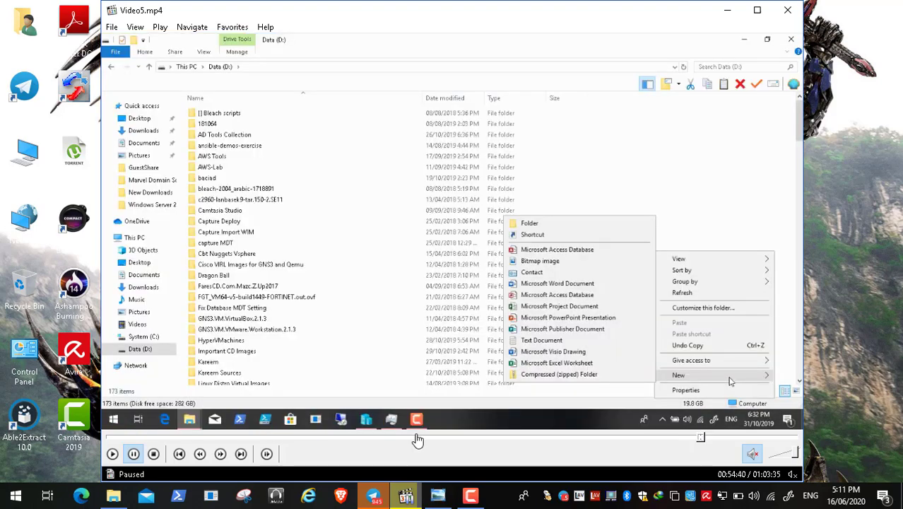
Rewind Video5 to the folder-browsing and Notepad script parts around the 14-15 minute mark
left_click(494, 437)
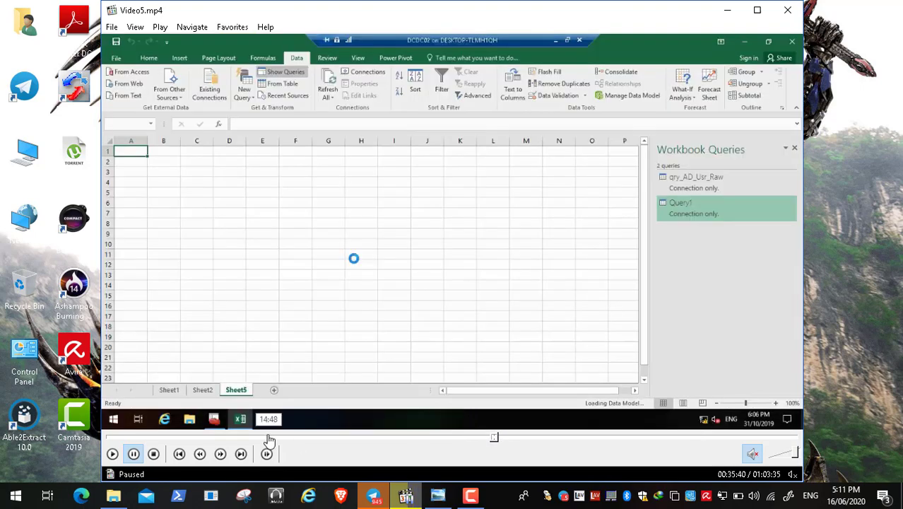
left_click(232, 437)
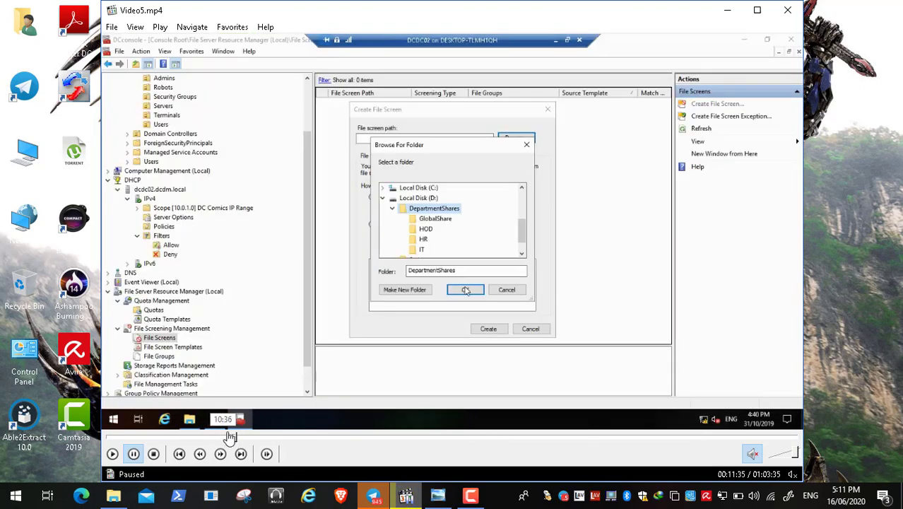
left_click(237, 436)
left_click(248, 437)
left_click(260, 438)
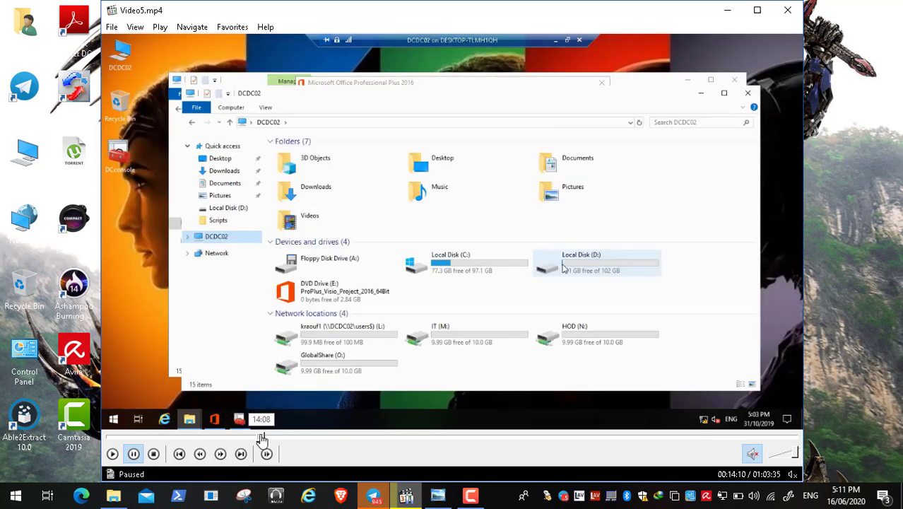
left_click(279, 437)
left_click(281, 438)
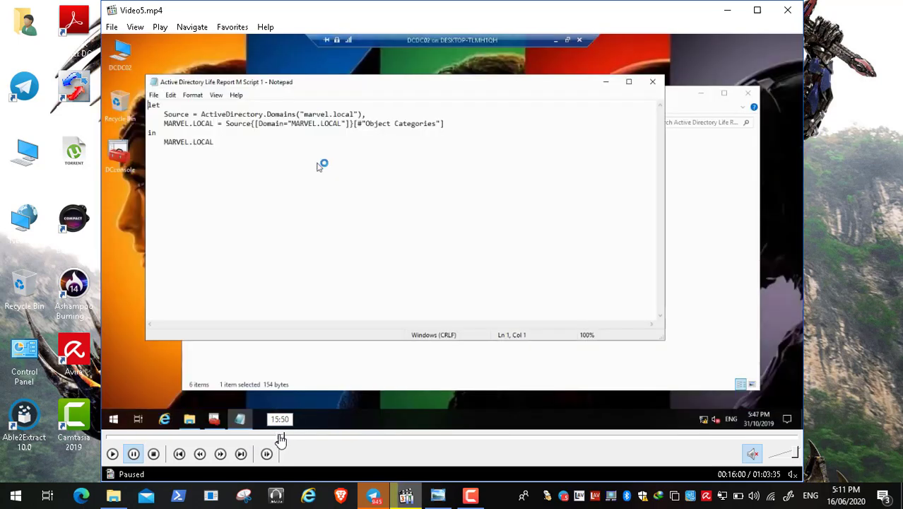
left_click(279, 438)
left_click(275, 438)
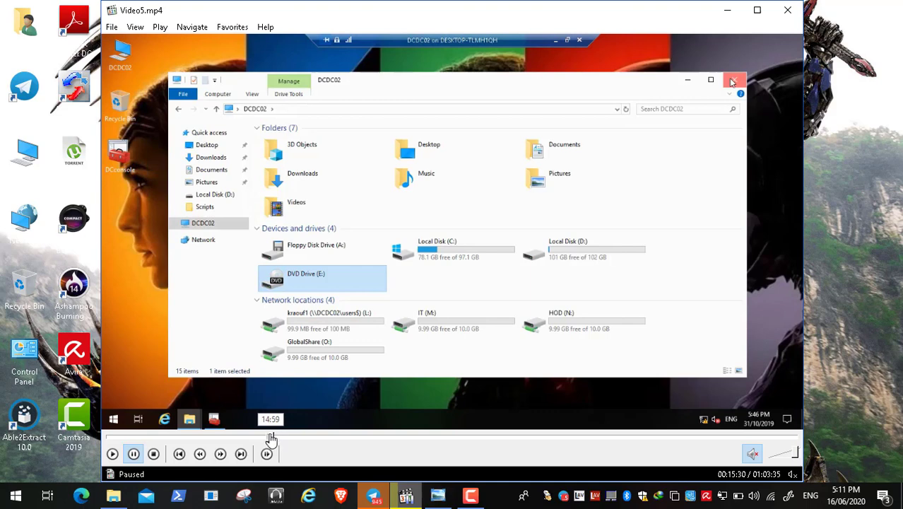
left_click(270, 438)
left_click(269, 439)
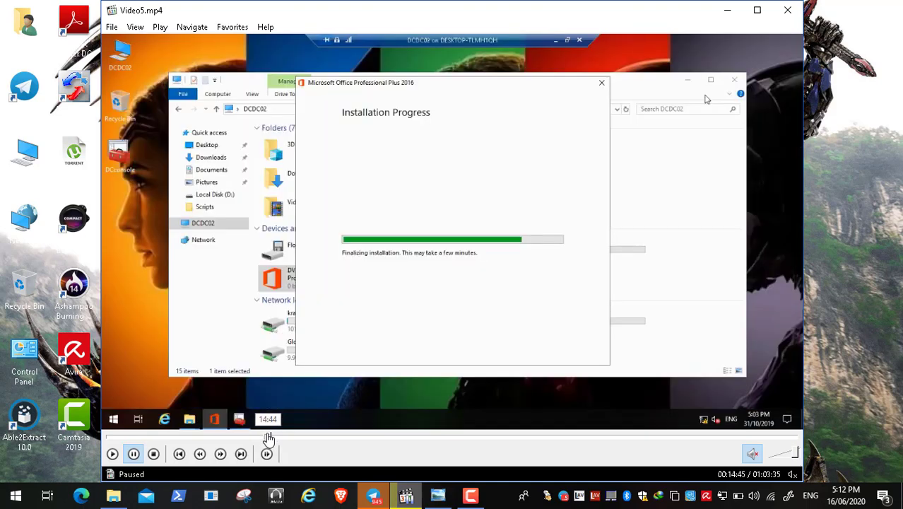
left_click(273, 438)
left_click(278, 439)
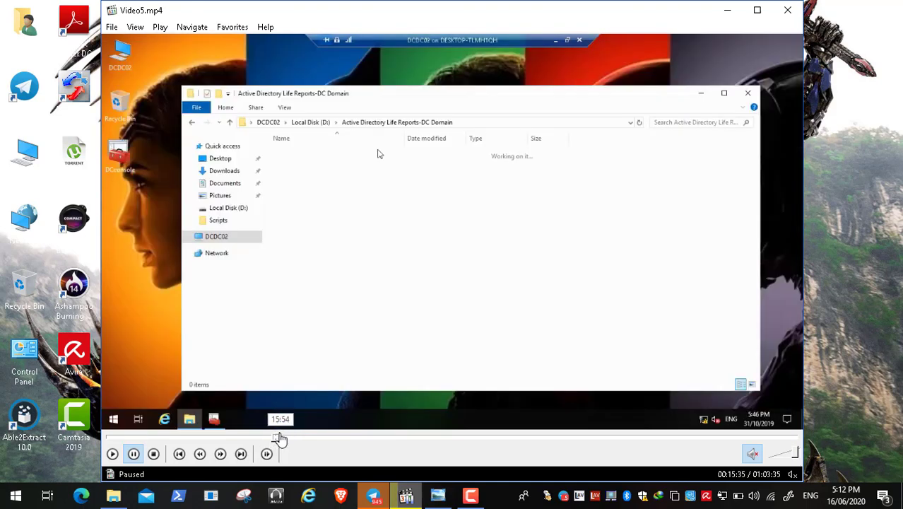
left_click(282, 438)
left_click(286, 438)
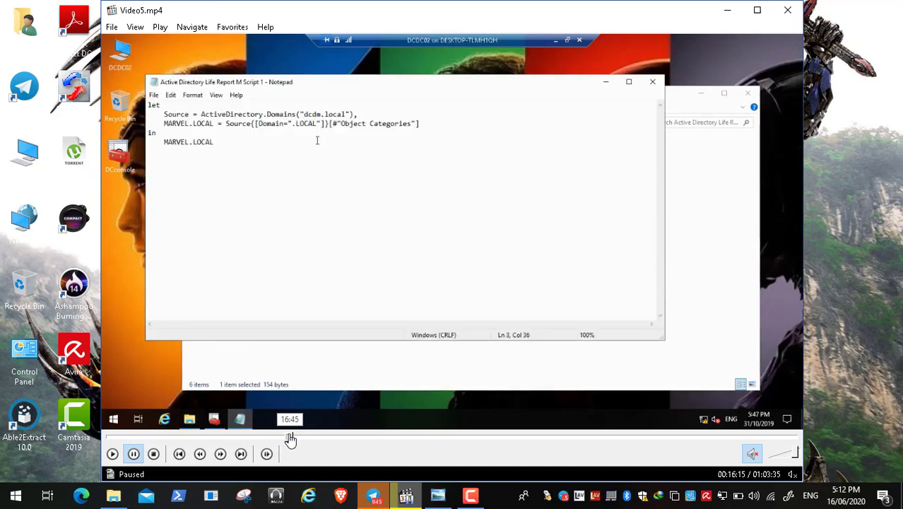
left_click(295, 439)
Step Video5 forward through the Excel and Query Editor parts to 00:30:00
left_click(303, 439)
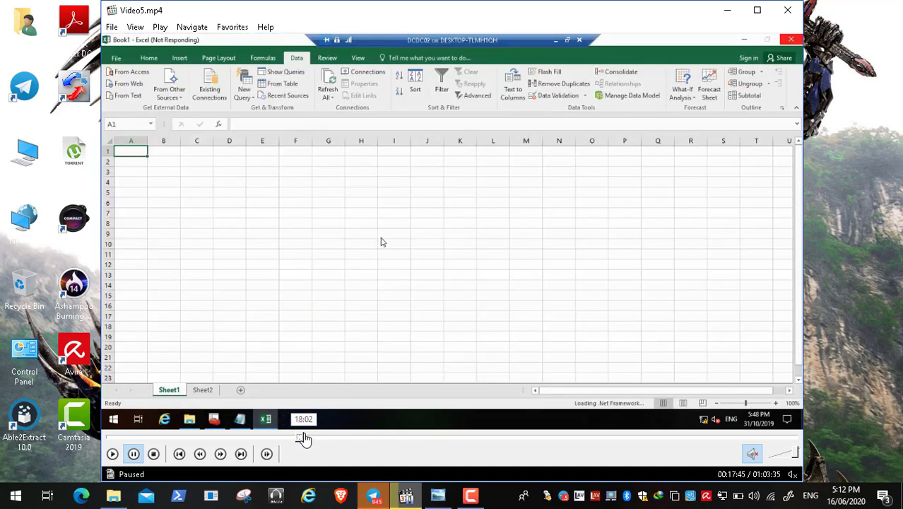
left_click(307, 439)
left_click(309, 438)
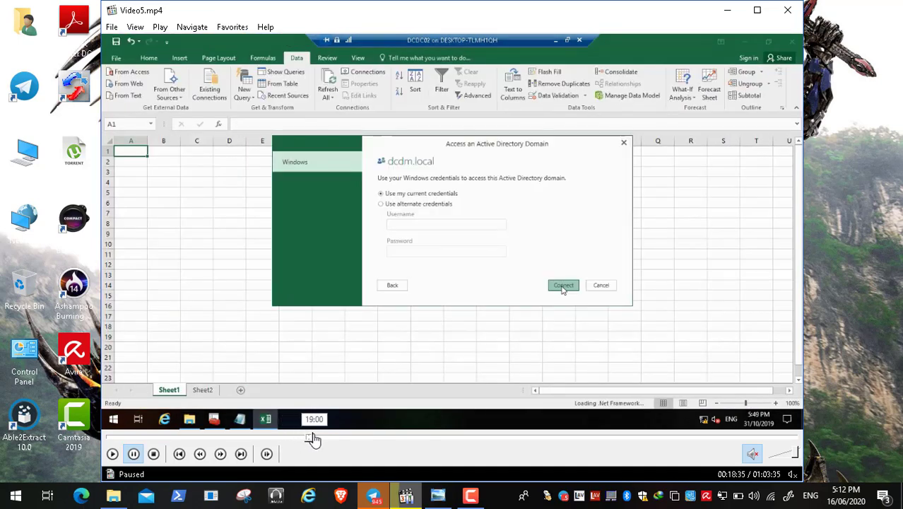
left_click(316, 439)
left_click(321, 439)
left_click(326, 439)
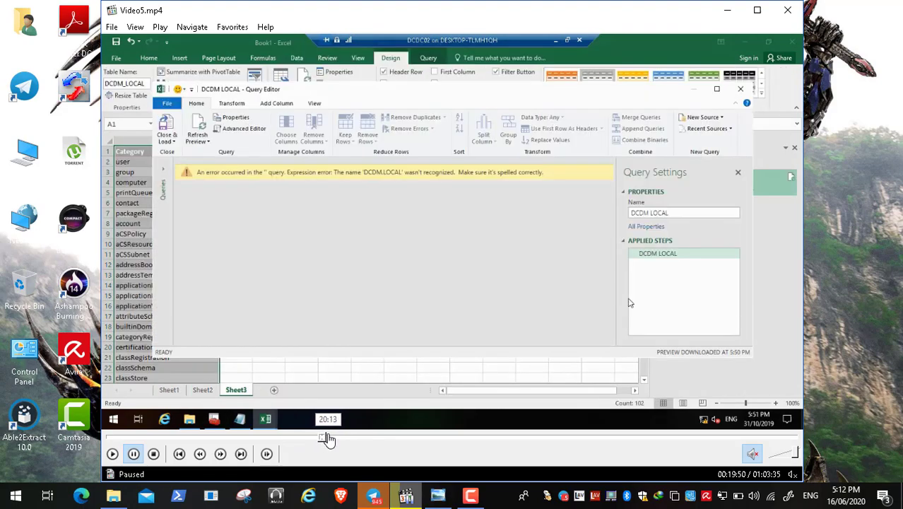
left_click(329, 439)
left_click(337, 439)
left_click(343, 439)
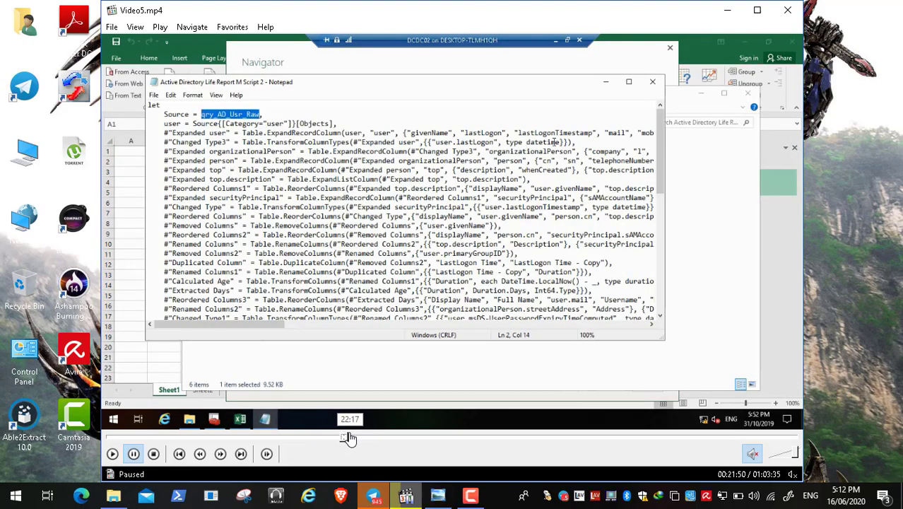
left_click(351, 439)
left_click(358, 439)
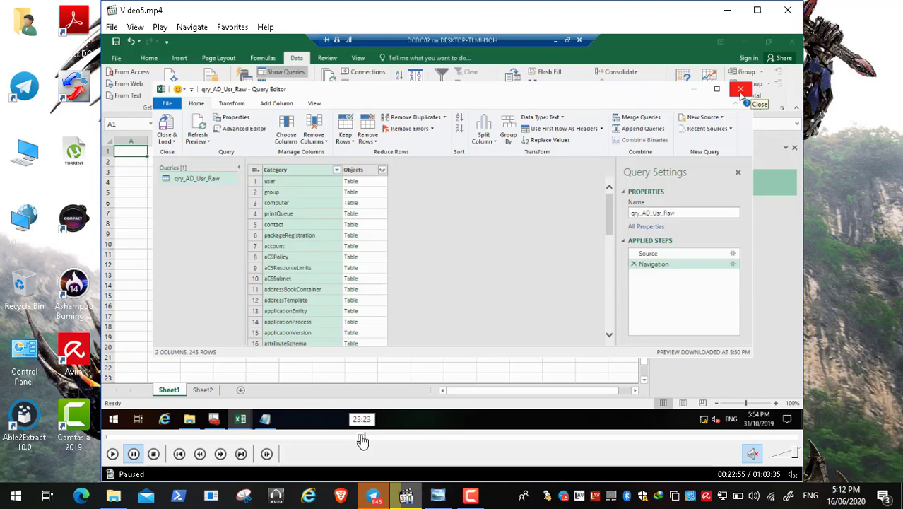
left_click(364, 439)
left_click(370, 439)
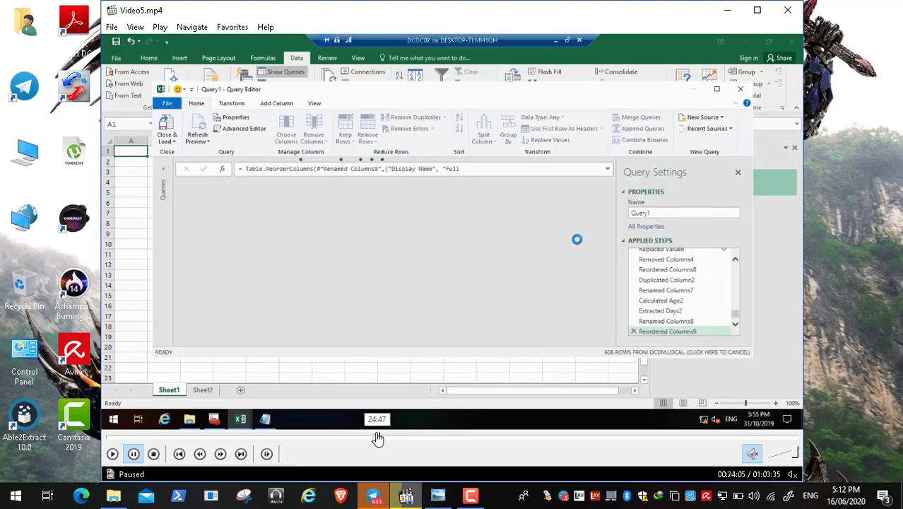
left_click(379, 439)
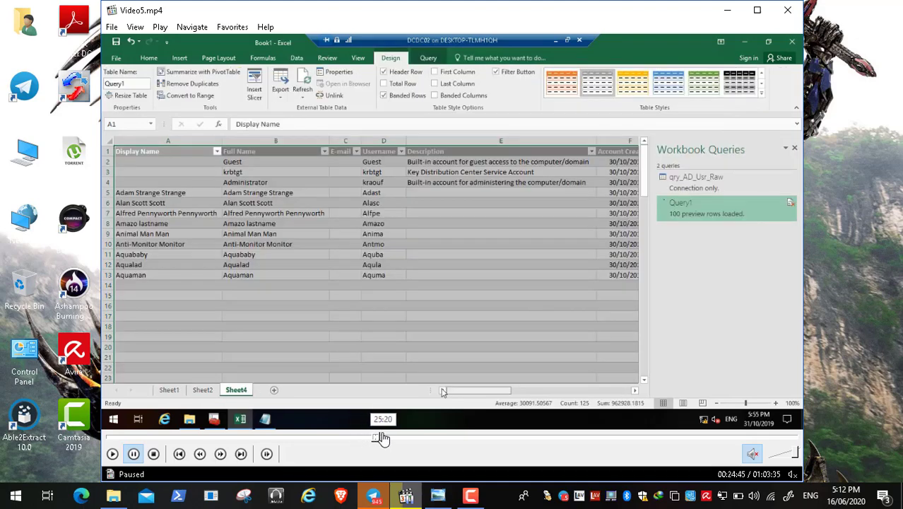
left_click(382, 439)
left_click(391, 439)
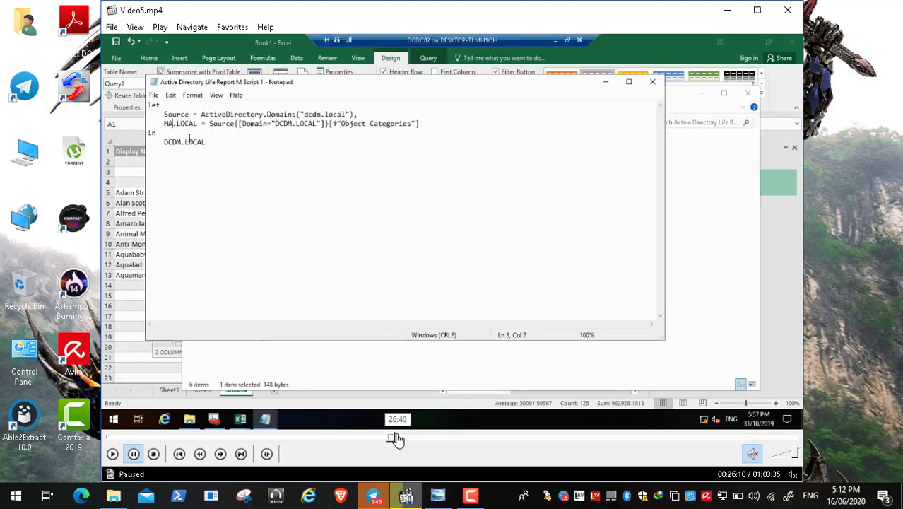
left_click(398, 439)
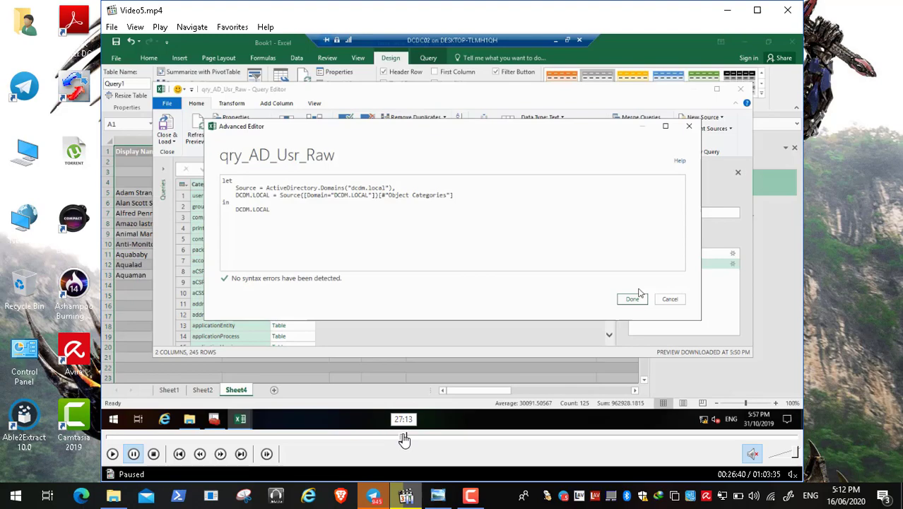
left_click(405, 439)
left_click(410, 439)
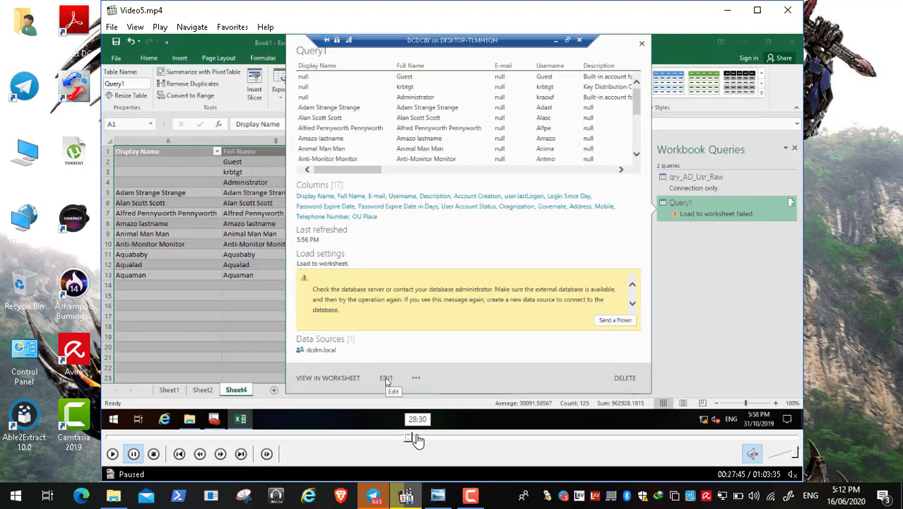
left_click(417, 439)
left_click(423, 439)
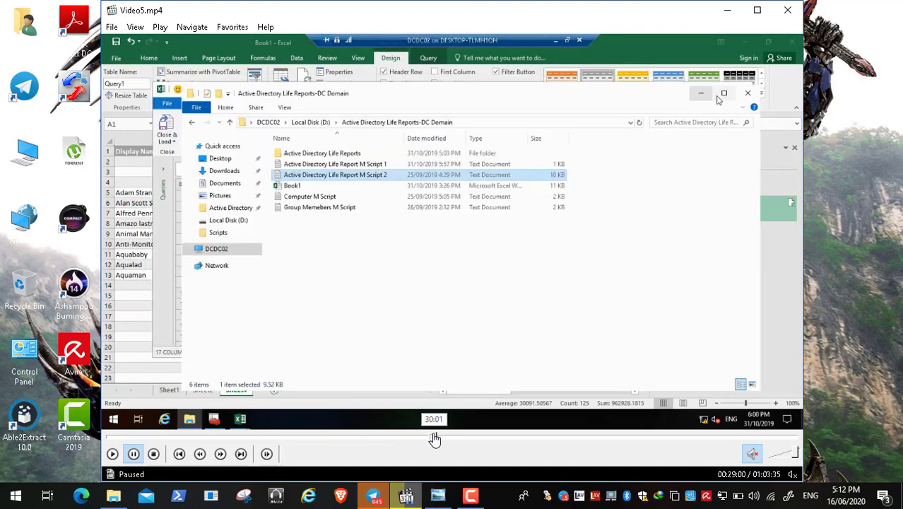
left_click(433, 438)
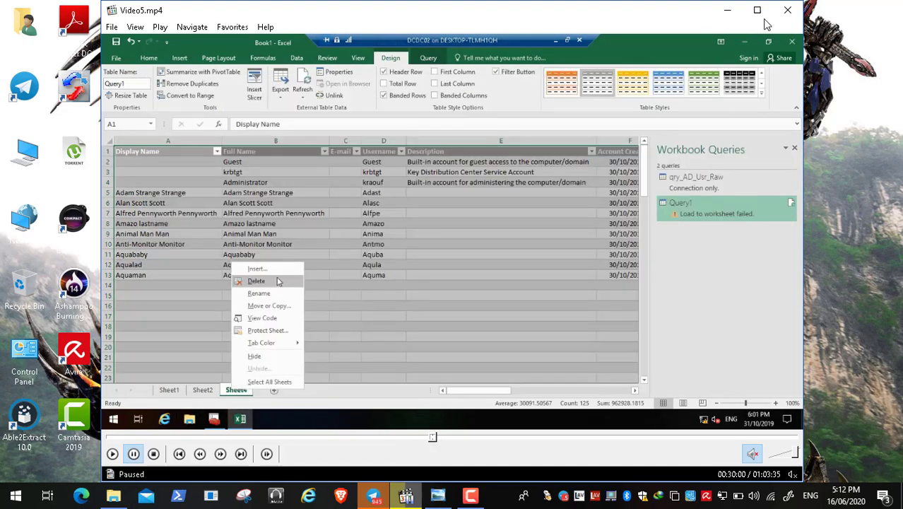
Close the Video5 player and hide the screen recorder panel
left_click(787, 10)
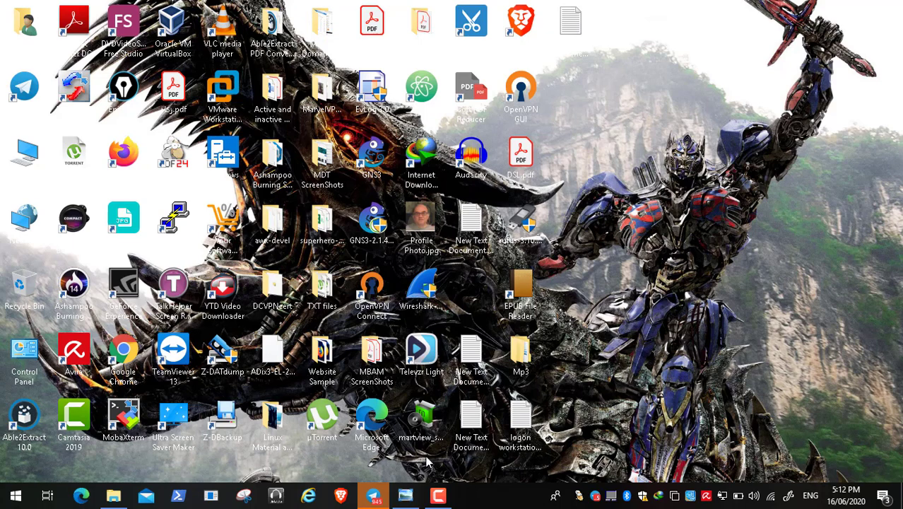
left_click(443, 498)
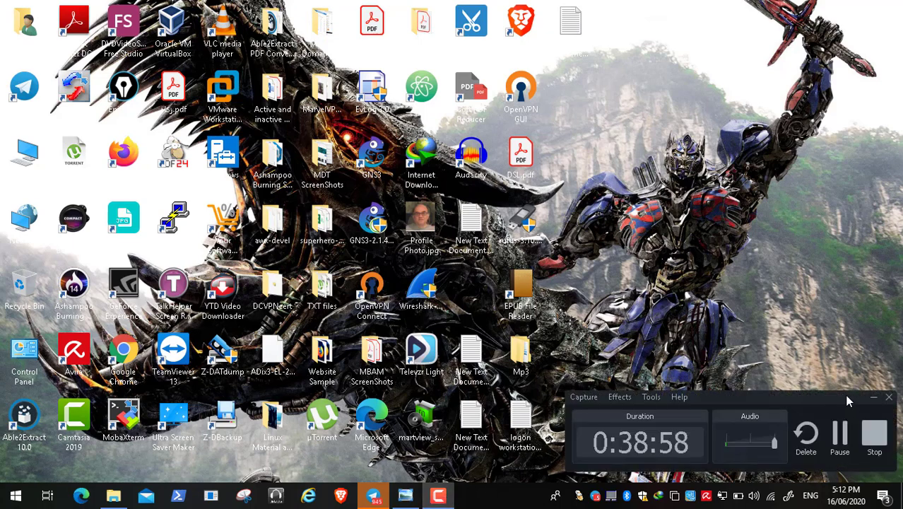
left_click(871, 398)
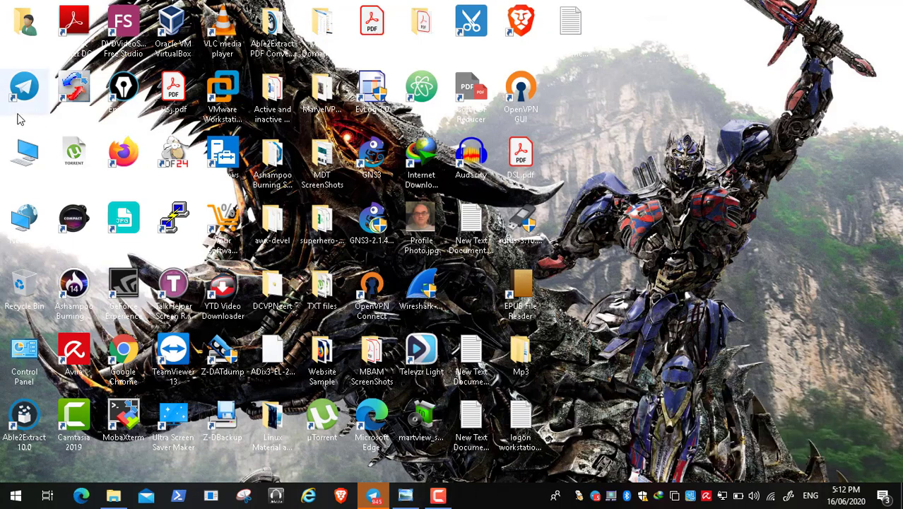
Browse This PC to Data (D:) > MDT Lab > Video6 and select Video6.mp4
double_click(20, 142)
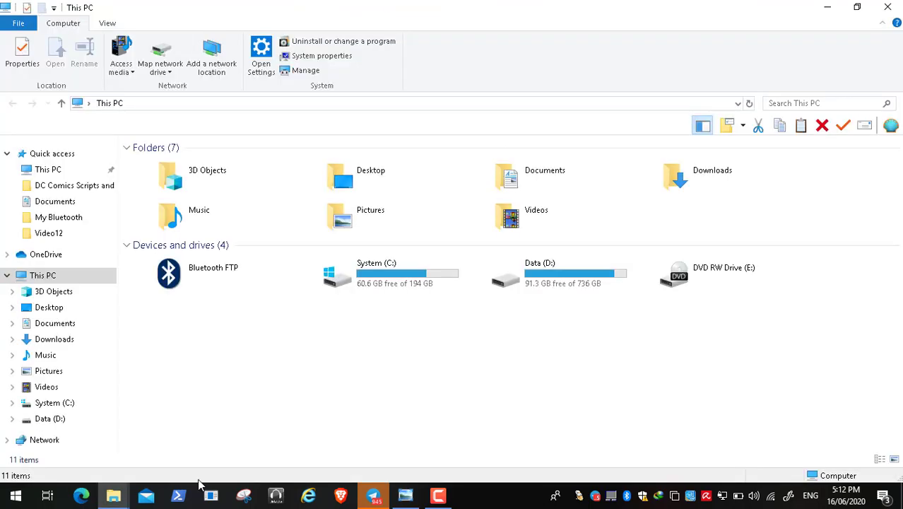
left_click(122, 498)
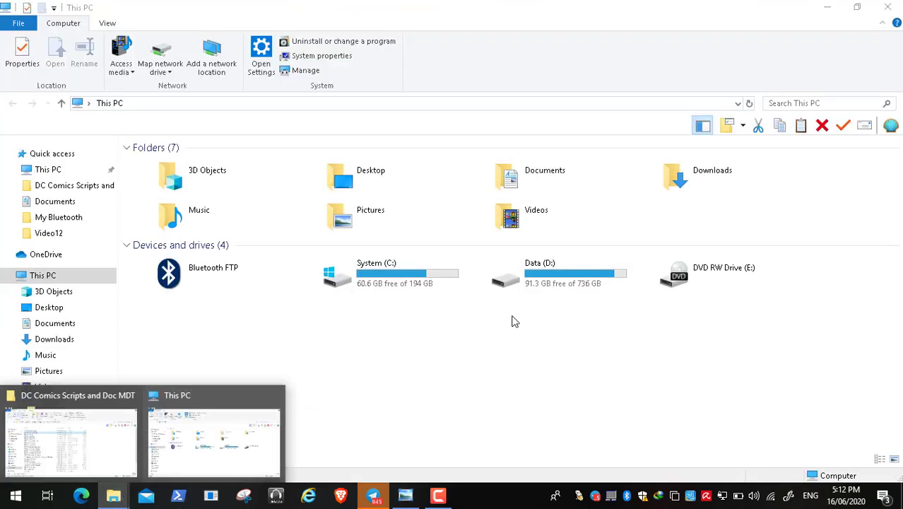
double_click(544, 294)
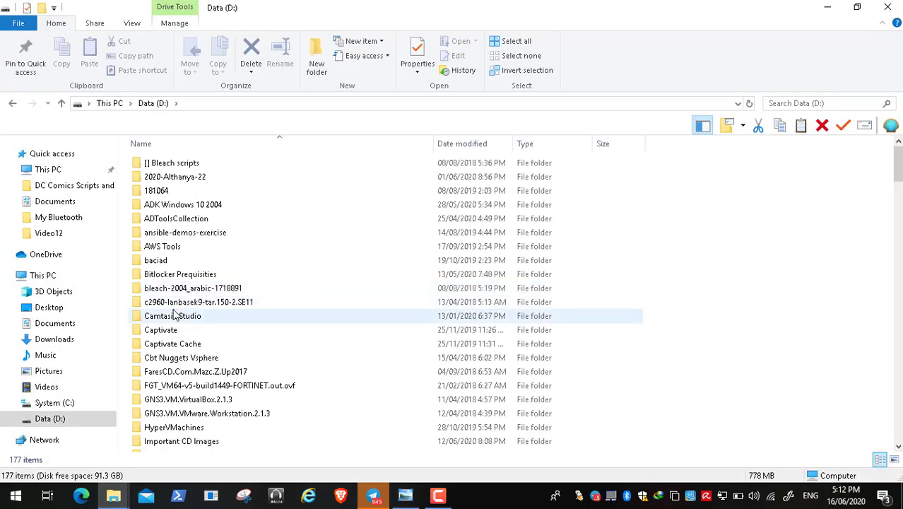
left_click(174, 315)
key("t")
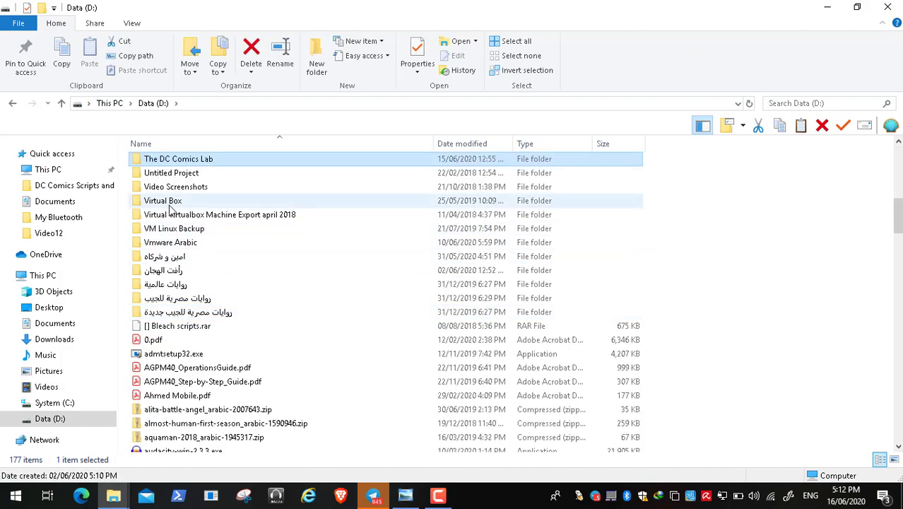
left_click_drag(899, 145, 899, 146)
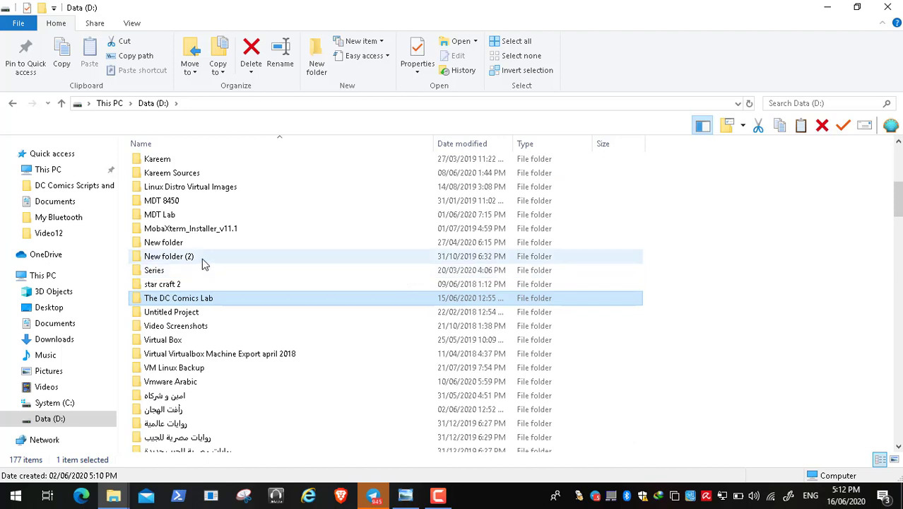
double_click(177, 215)
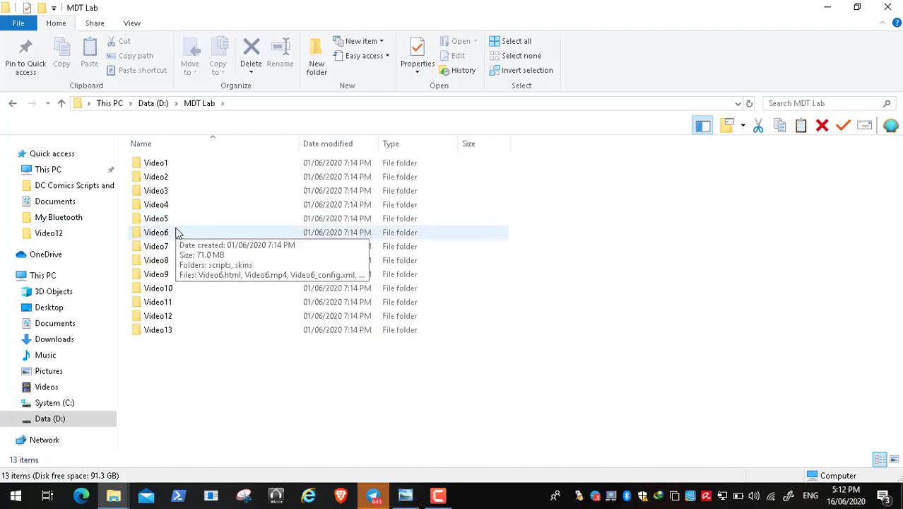
double_click(178, 231)
left_click(166, 204)
Play Video6.mp4 in Media Player Classic and adjust the screen recorder controls
double_click(166, 204)
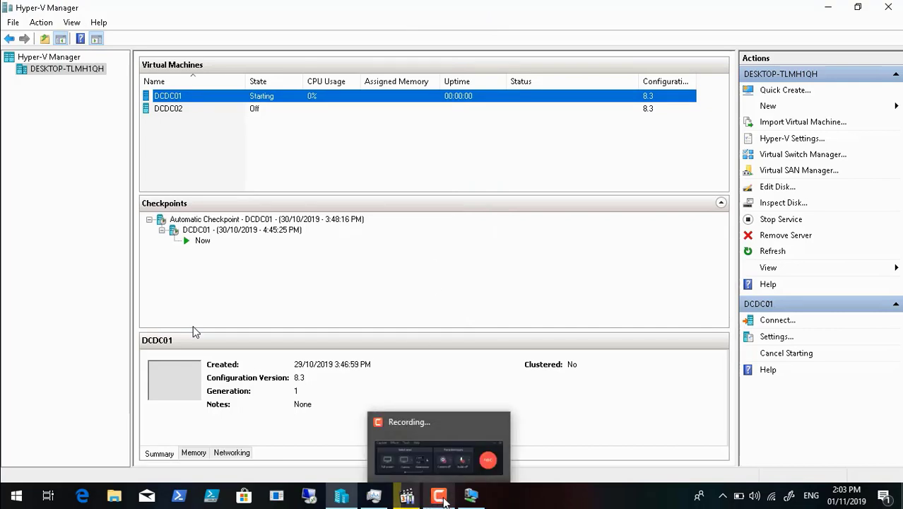
left_click(438, 498)
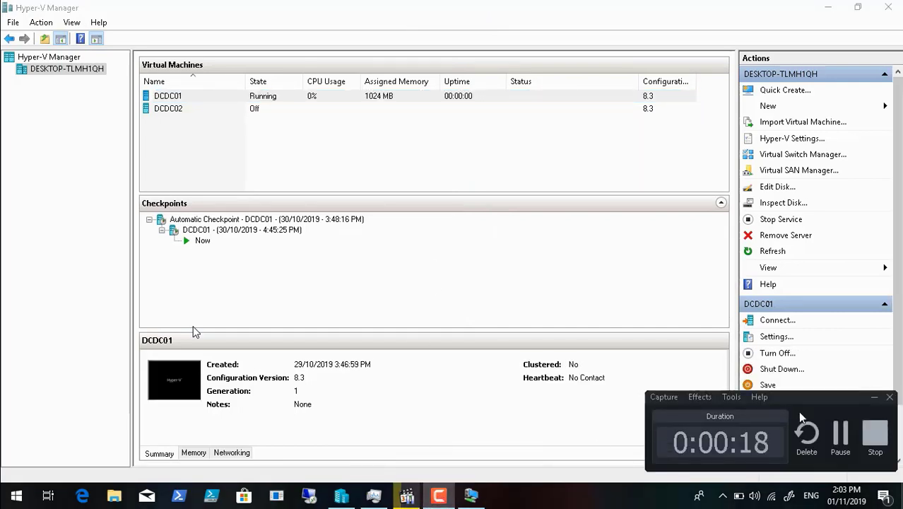
left_click(841, 433)
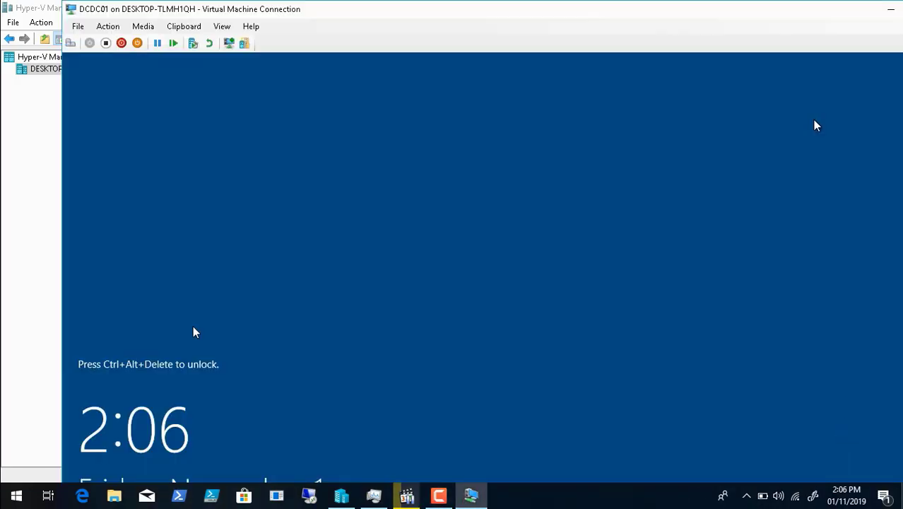
left_click(890, 10)
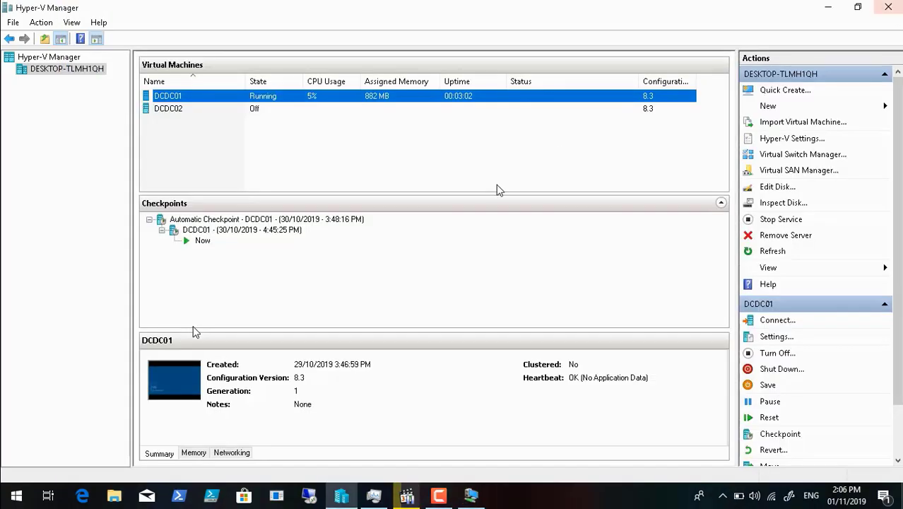
Reach the DC Comics Scripts and Doc MDT folder in Explorer and pause Video6 at 00:41
left_click(201, 108)
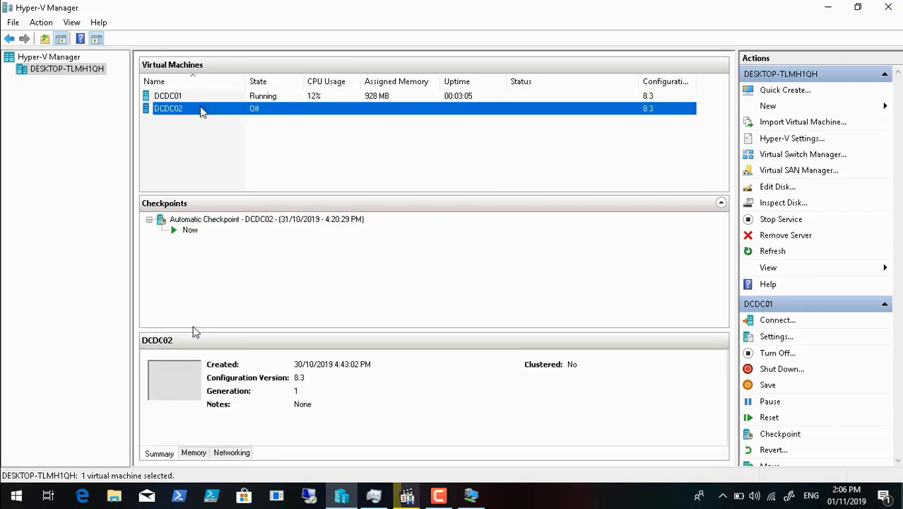
right_click(201, 107)
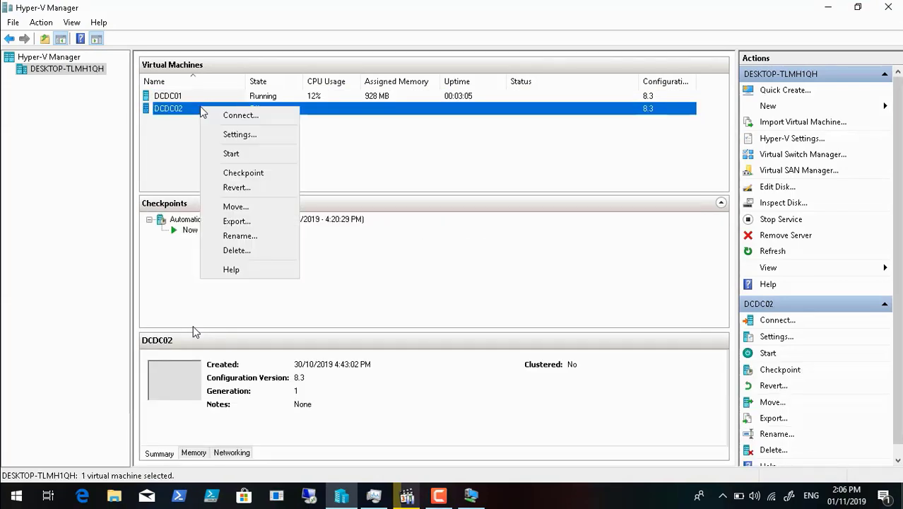
left_click(227, 117)
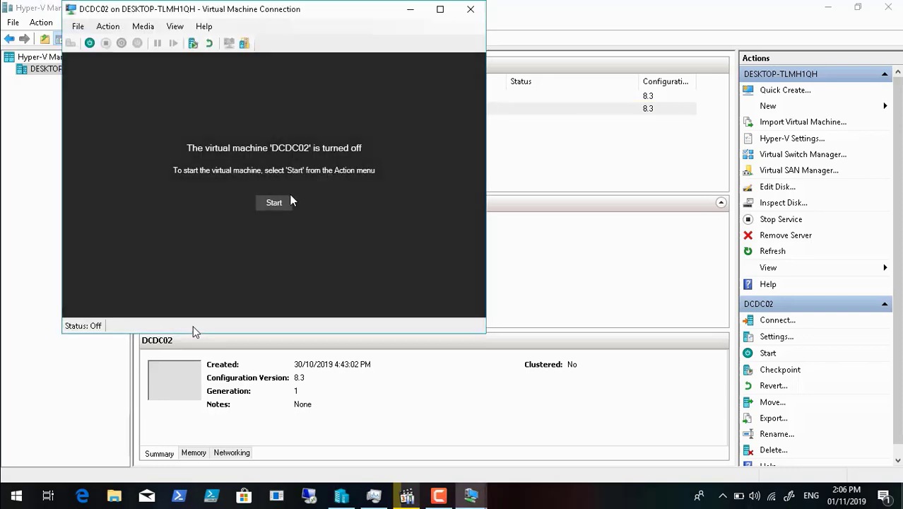
left_click(274, 204)
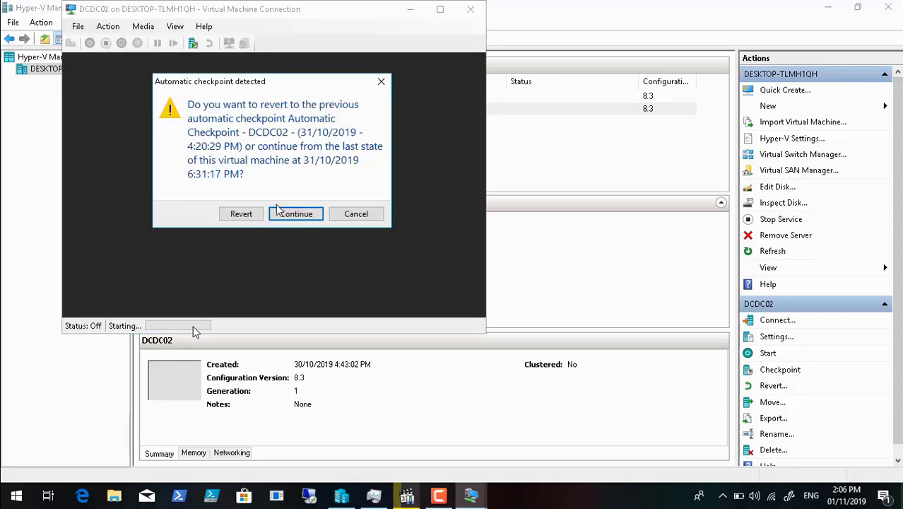
left_click(302, 214)
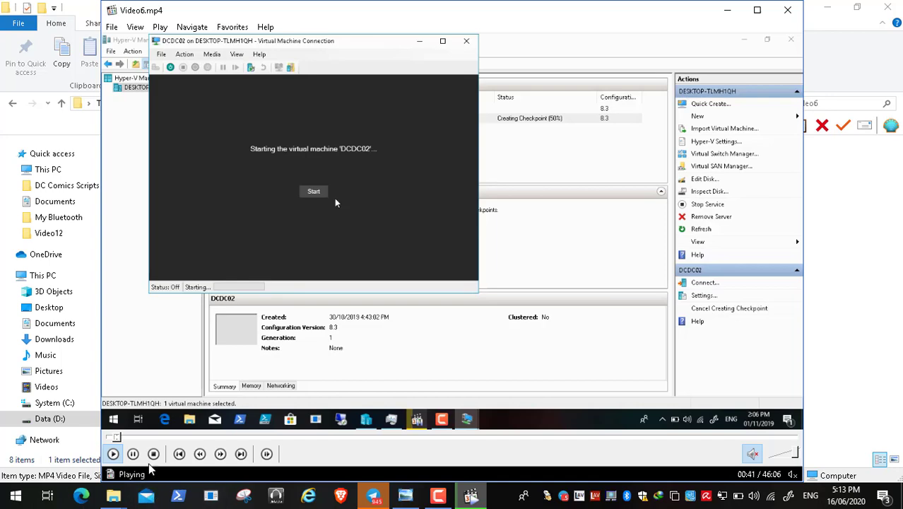
left_click(133, 454)
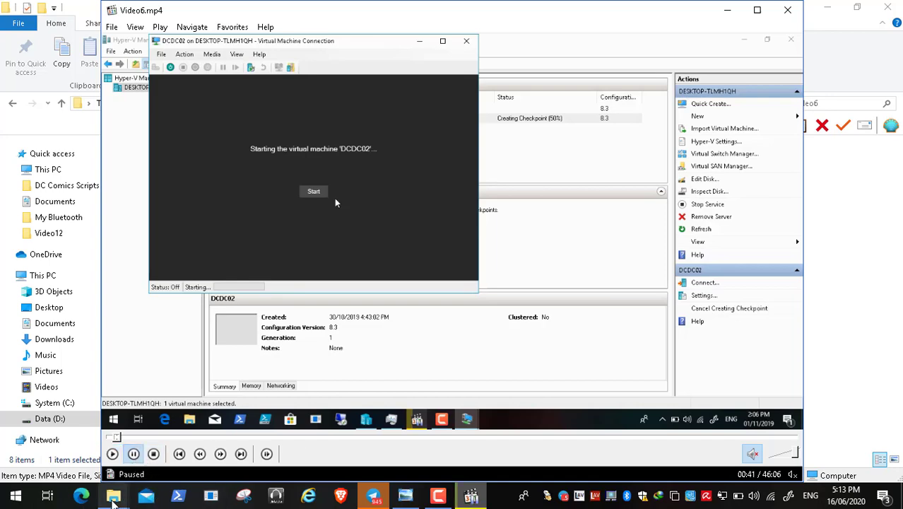
left_click(123, 502)
Open Zero Touch Installation.jpg from the DC Comics Scripts and Doc MDT folder in Photo Viewer
left_click(97, 436)
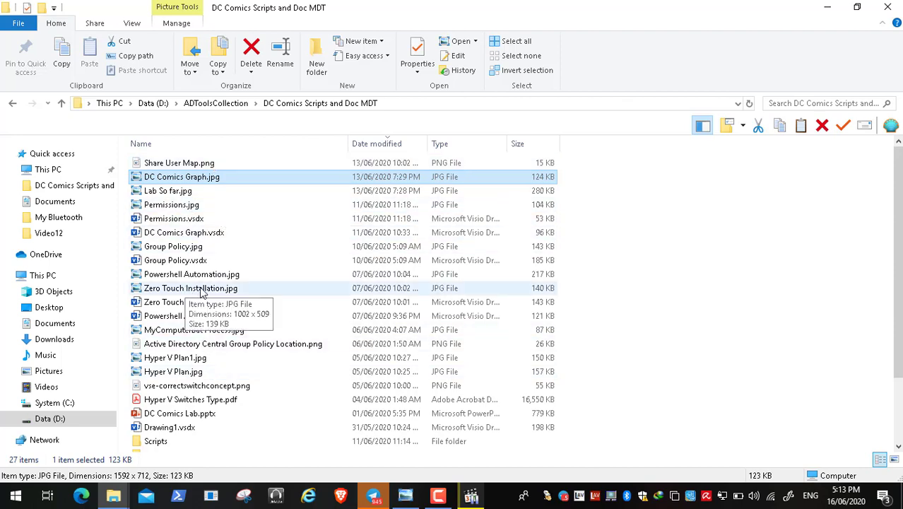
double_click(200, 287)
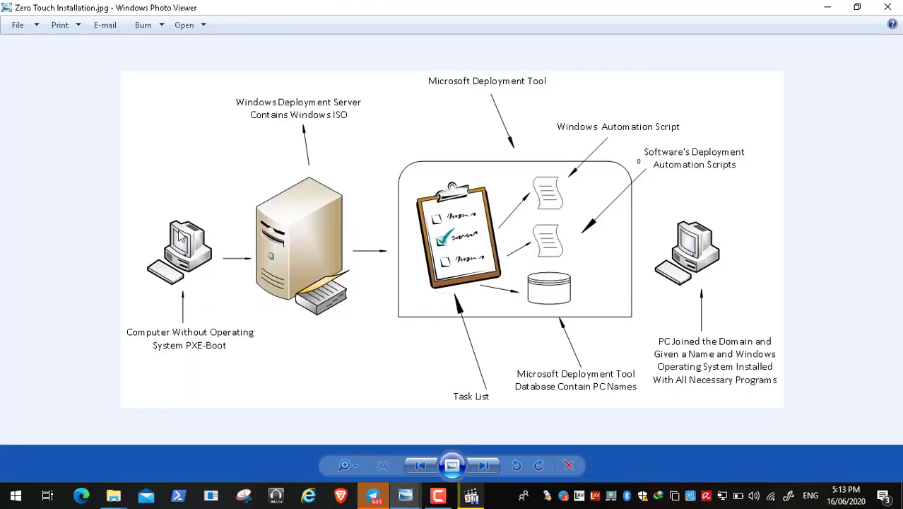
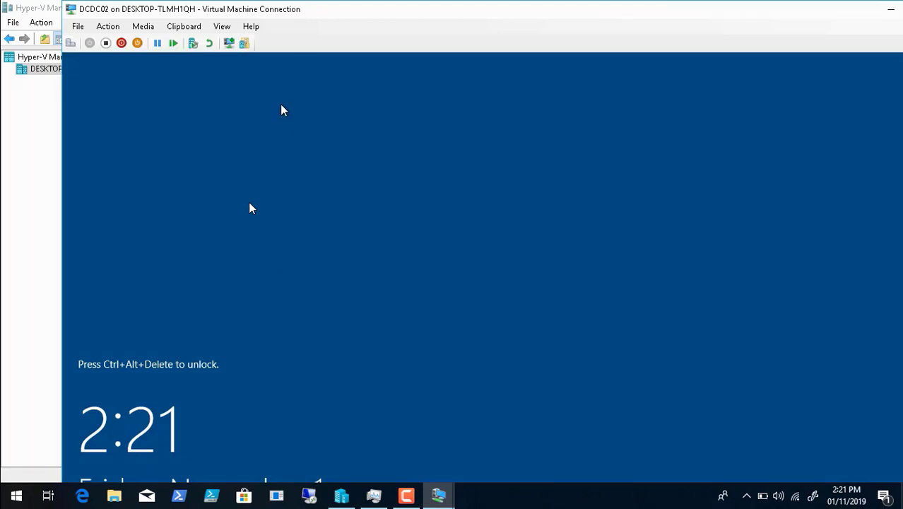
Send Ctrl+Alt+Delete to DCDC02, view it full screen, and acknowledge the access warning
left_click(69, 43)
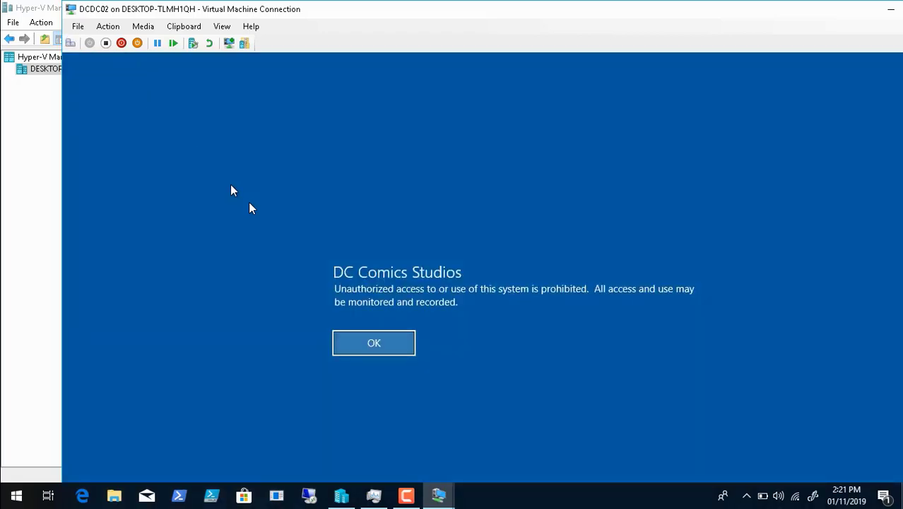
left_click(223, 29)
left_click(237, 38)
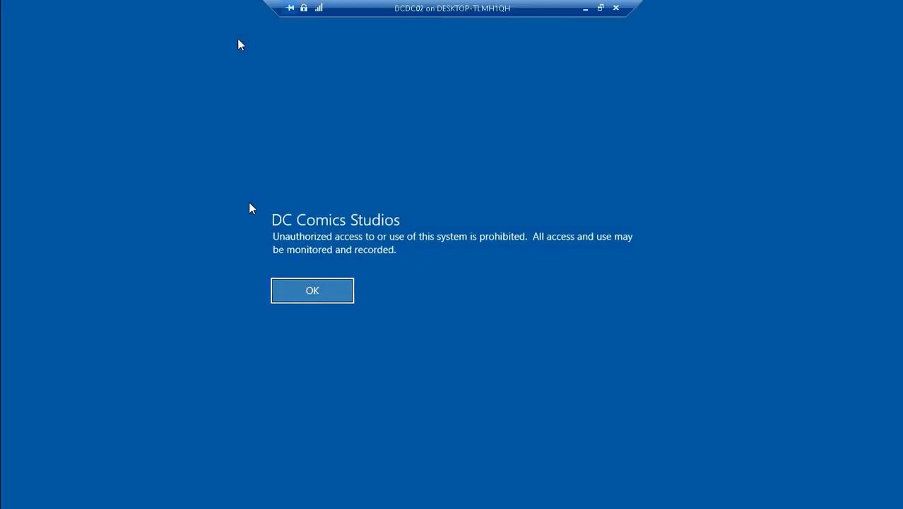
left_click(307, 288)
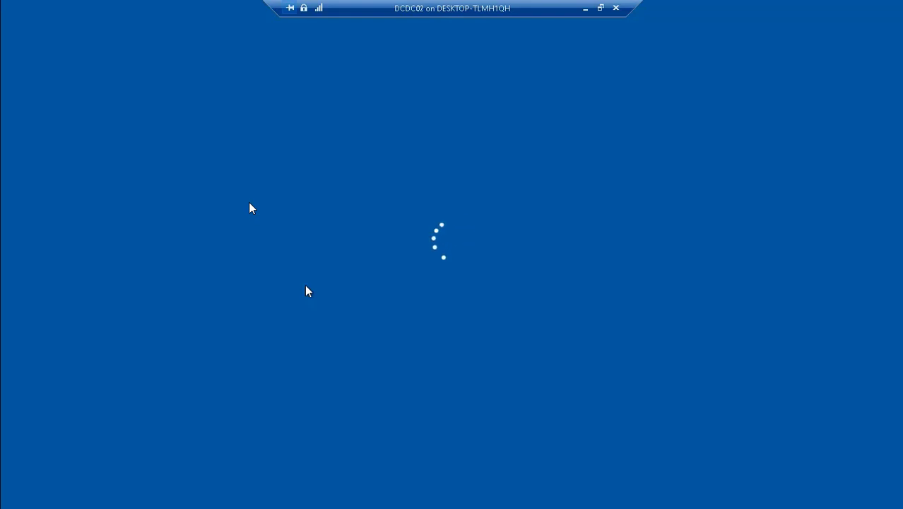
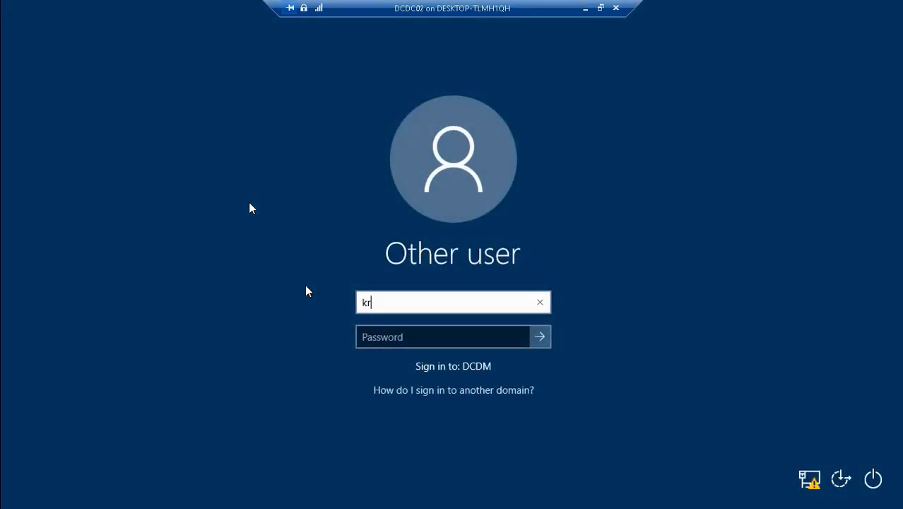
Sign in to DCDC02 with the domain user name and password, then minimize the connection
key("Tab")
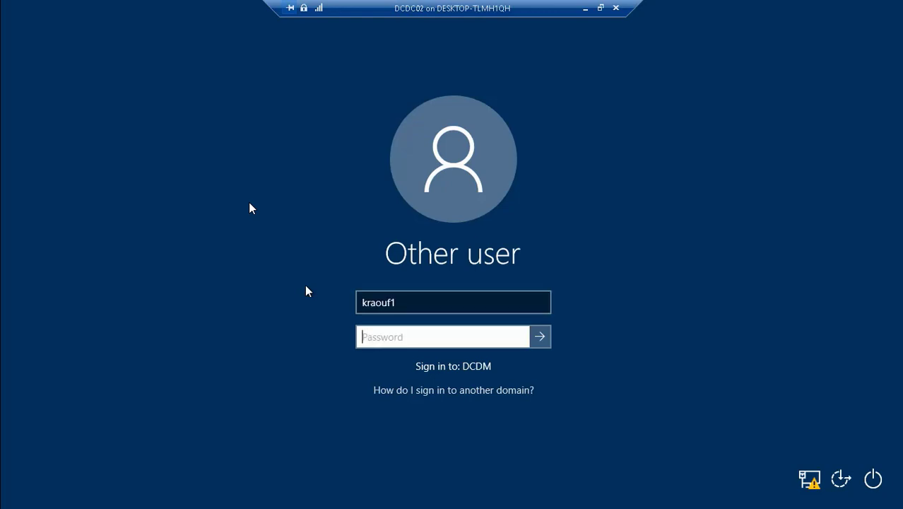
type("**********")
key("Return")
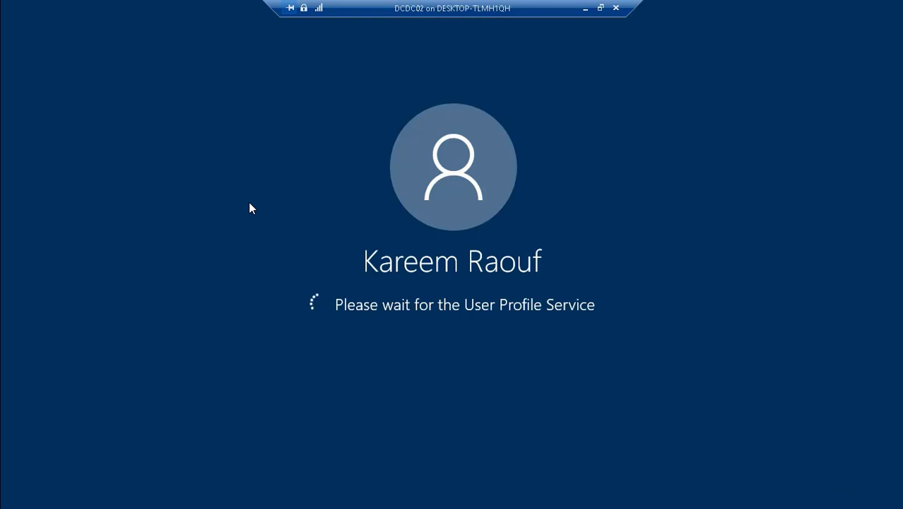
left_click(586, 8)
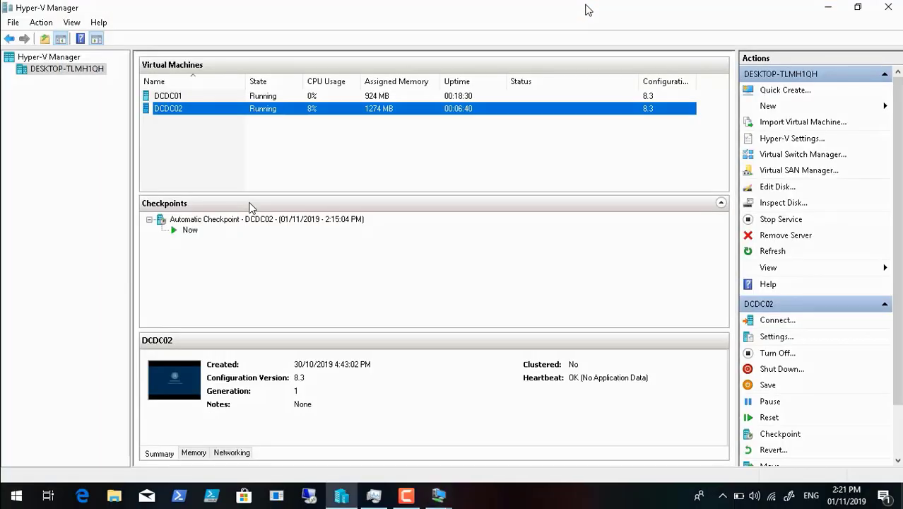
Minimize Hyper-V Manager and open the Data (D:) drive from This PC
left_click(829, 8)
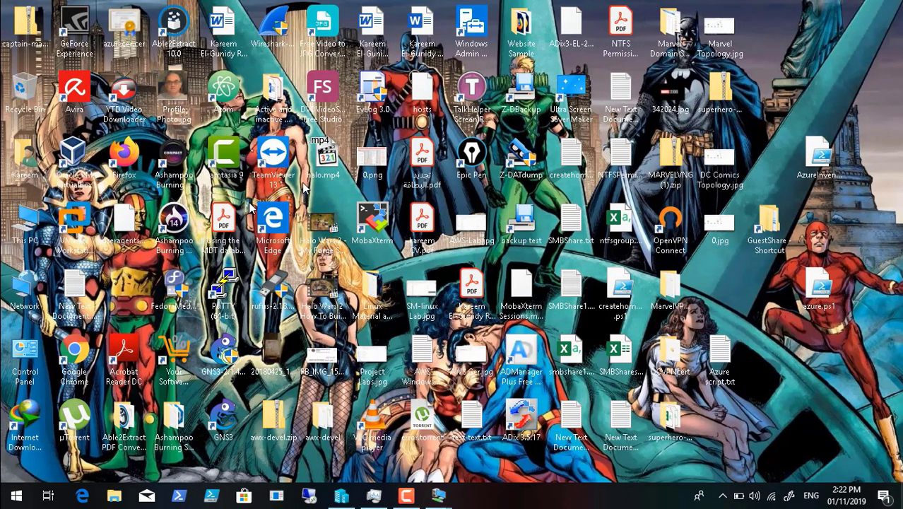
double_click(27, 225)
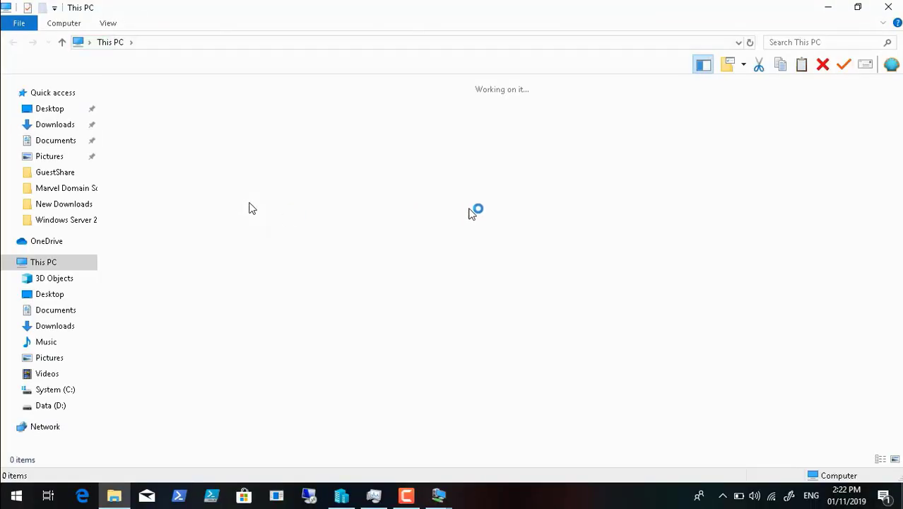
left_click(496, 217)
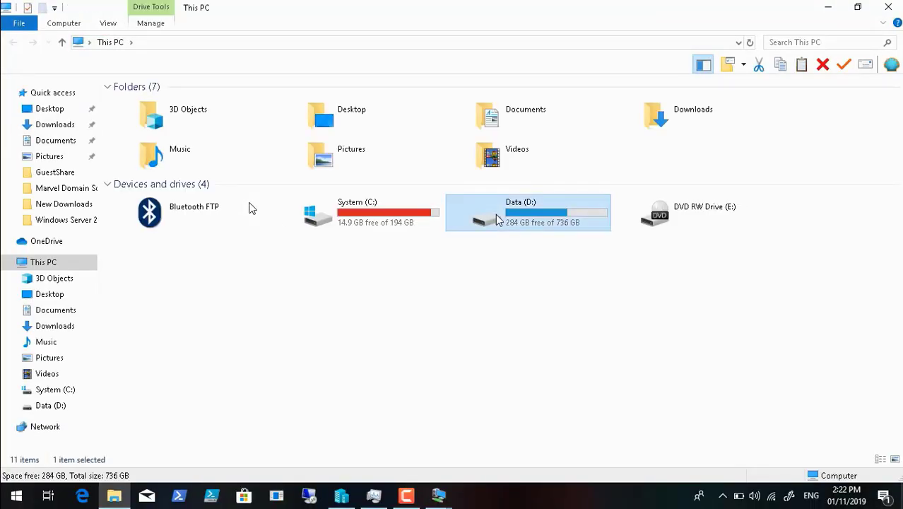
double_click(495, 214)
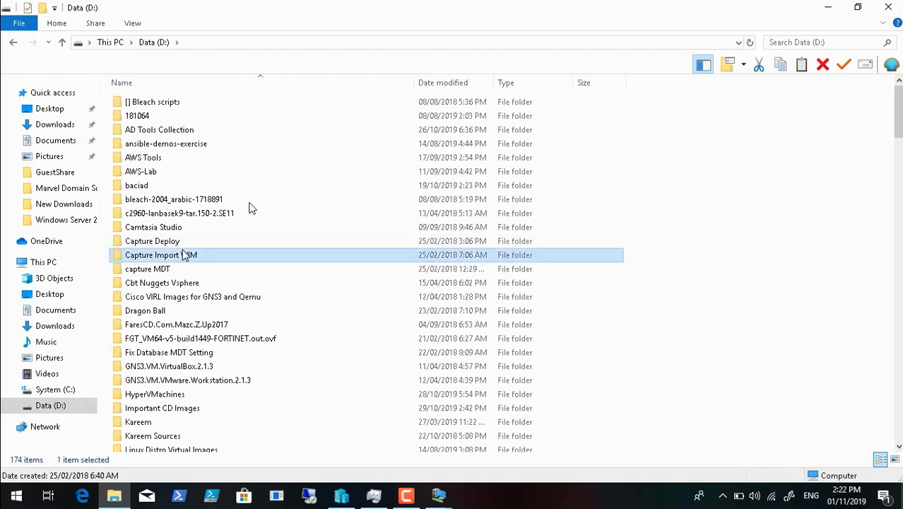
Copy the MDT 8456 Files folder from Data (D:) and close File Explorer
key("m")
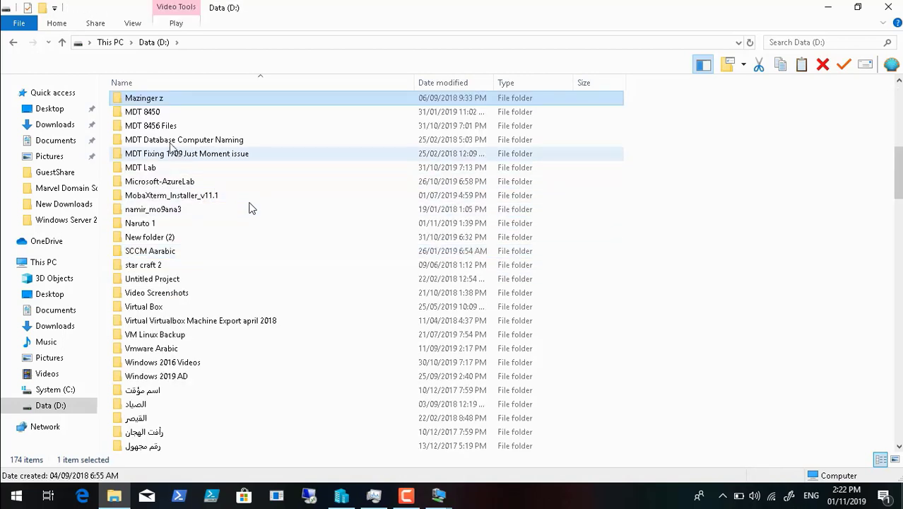
left_click(163, 127)
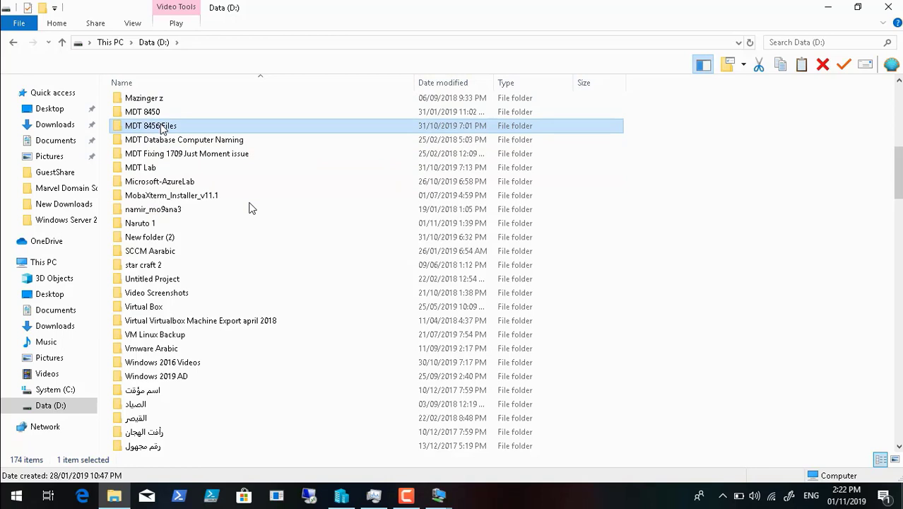
right_click(163, 128)
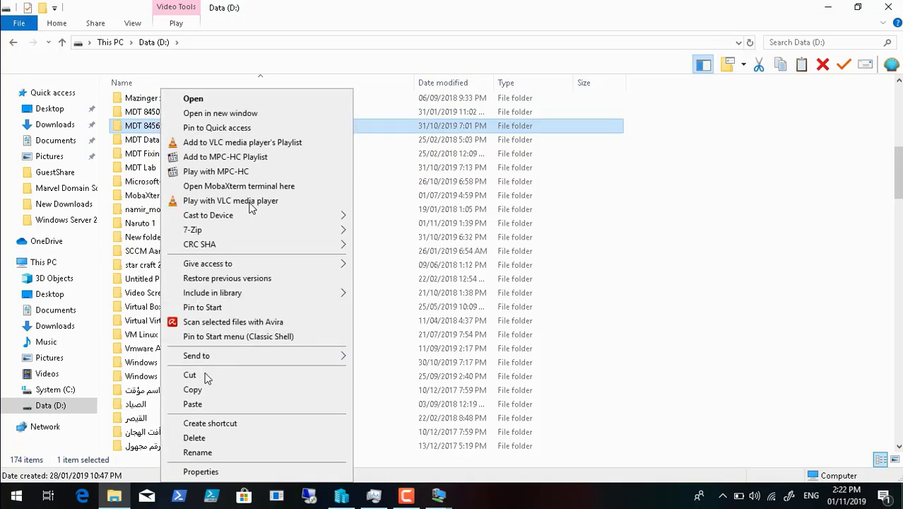
left_click(212, 389)
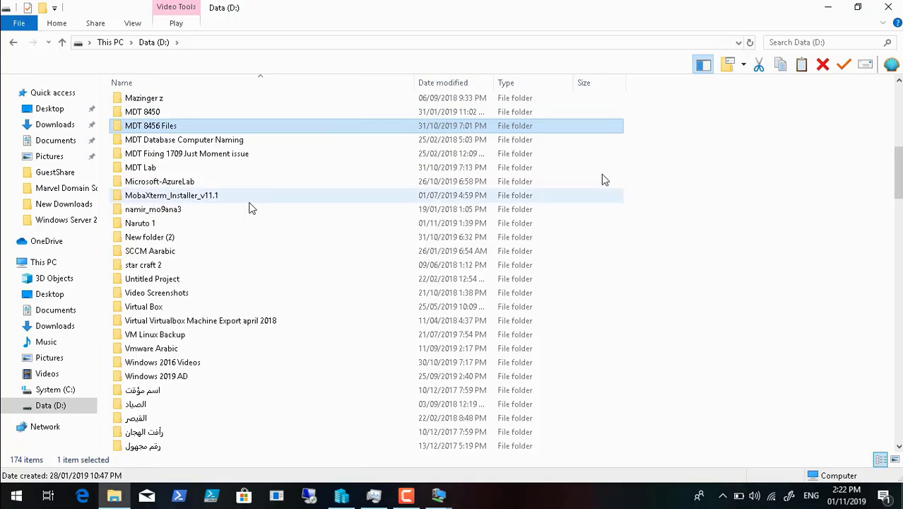
left_click(888, 10)
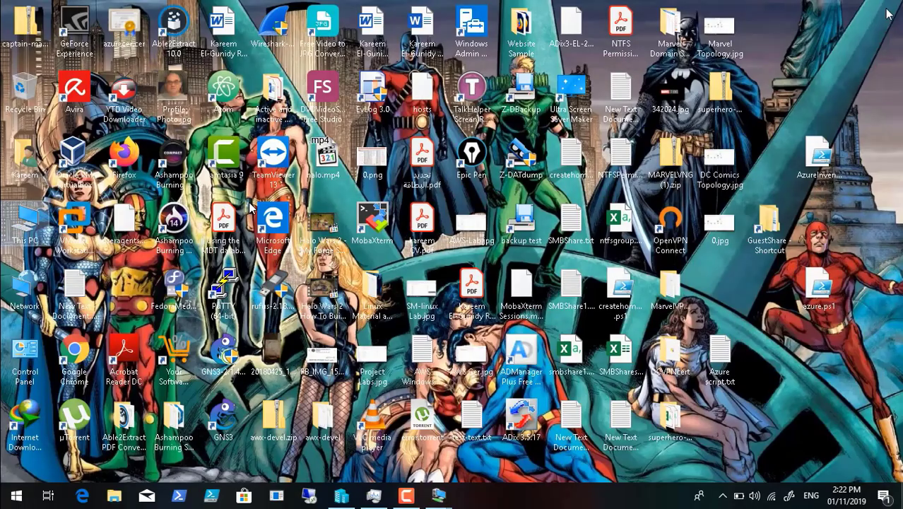
Open the GuestShare network folder and check the unresponsive Explorer in Task Manager
double_click(777, 222)
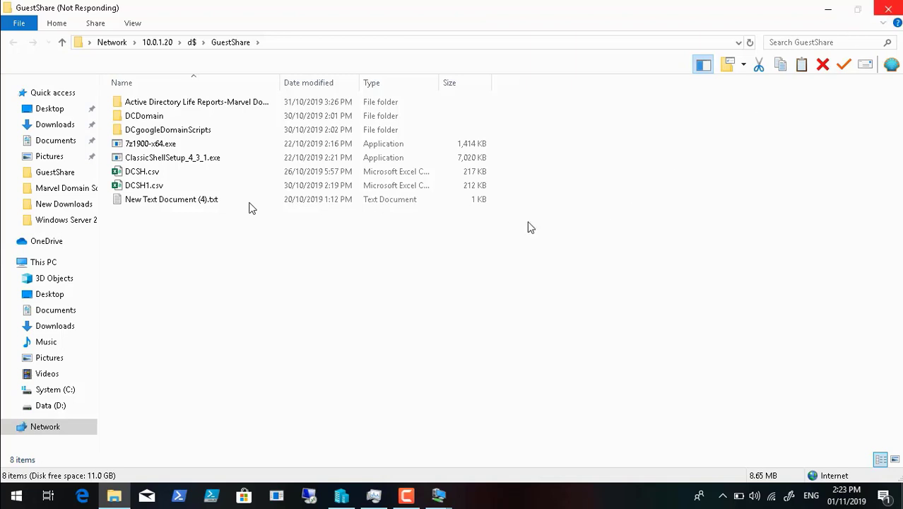
left_click(374, 497)
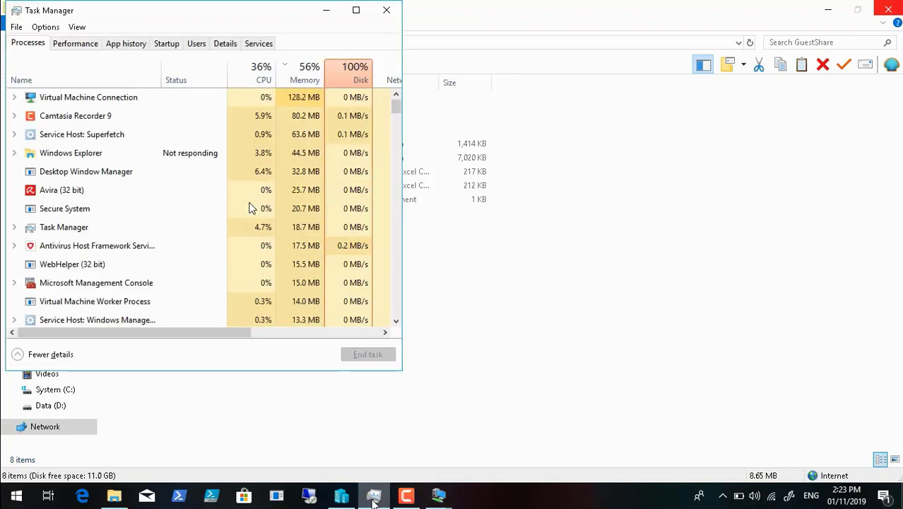
left_click(327, 16)
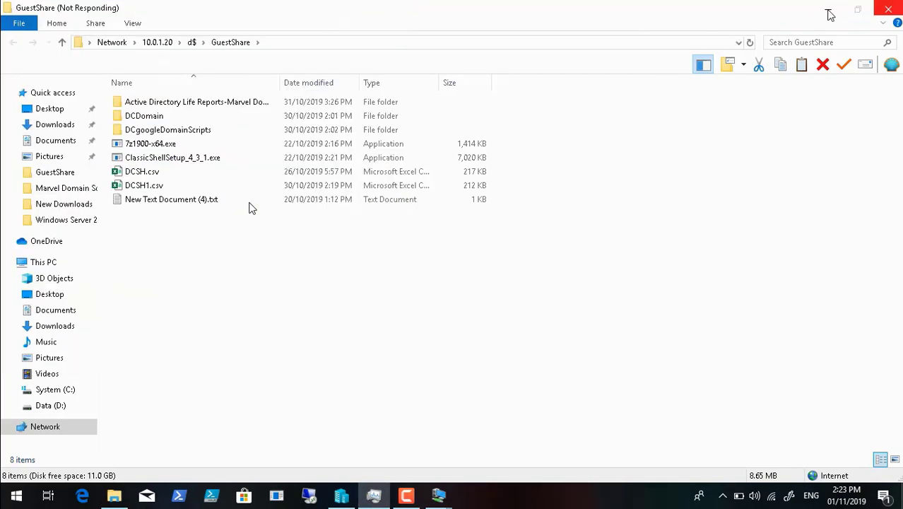
left_click(406, 497)
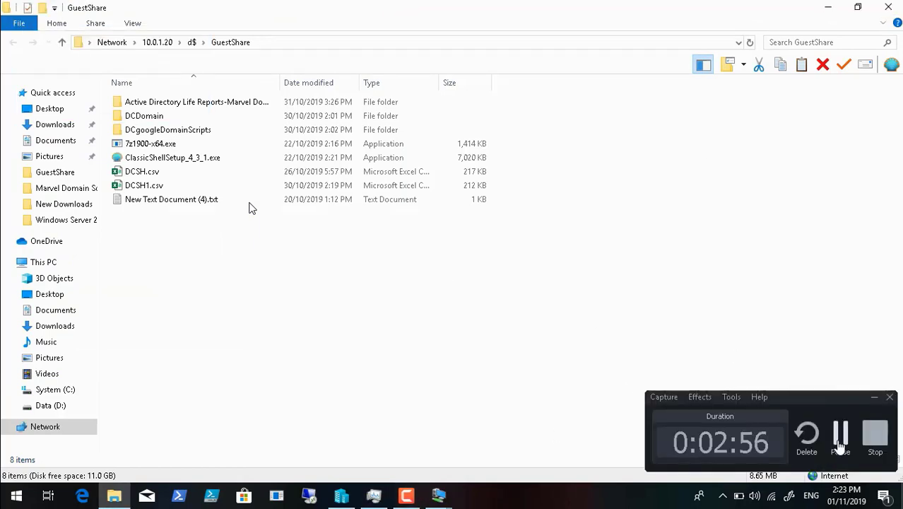
left_click(840, 438)
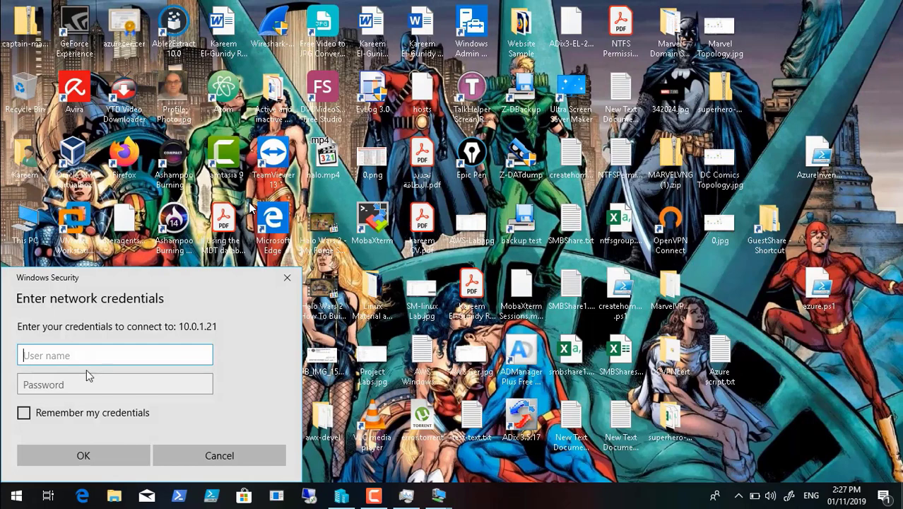
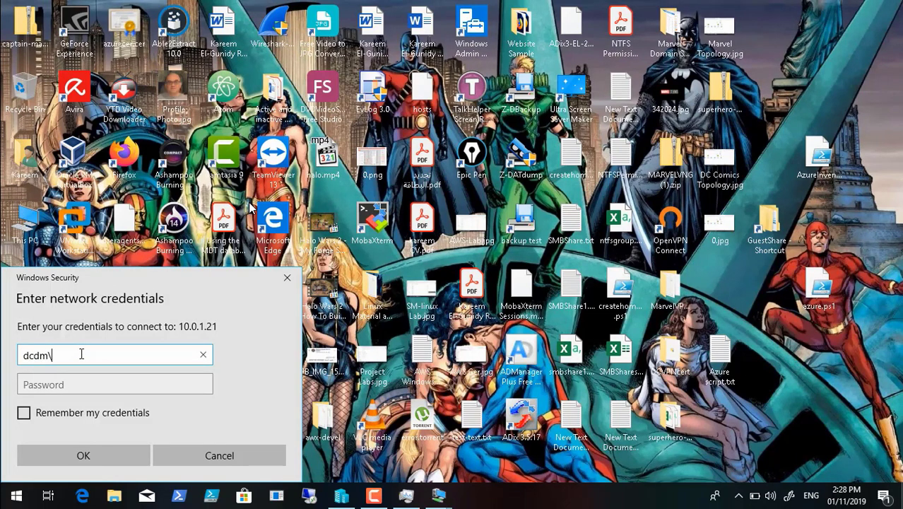
Authenticate to the 10.0.1.21 d$ share with domain credentials and paste the copied folder there
key("Tab")
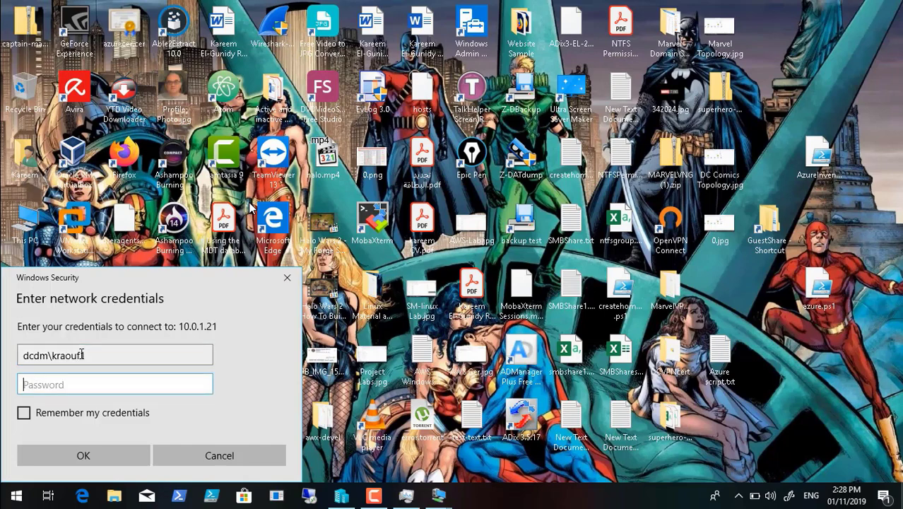
type("••••••••••")
key("Return")
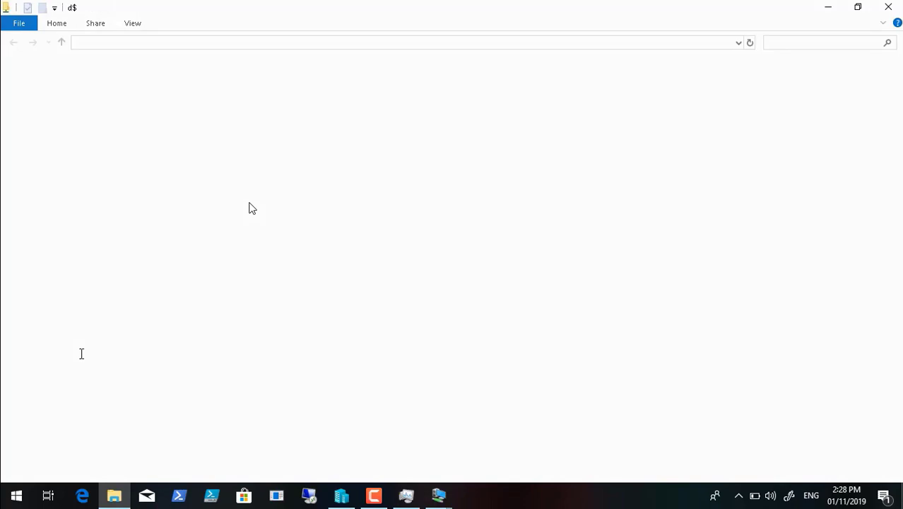
right_click(178, 237)
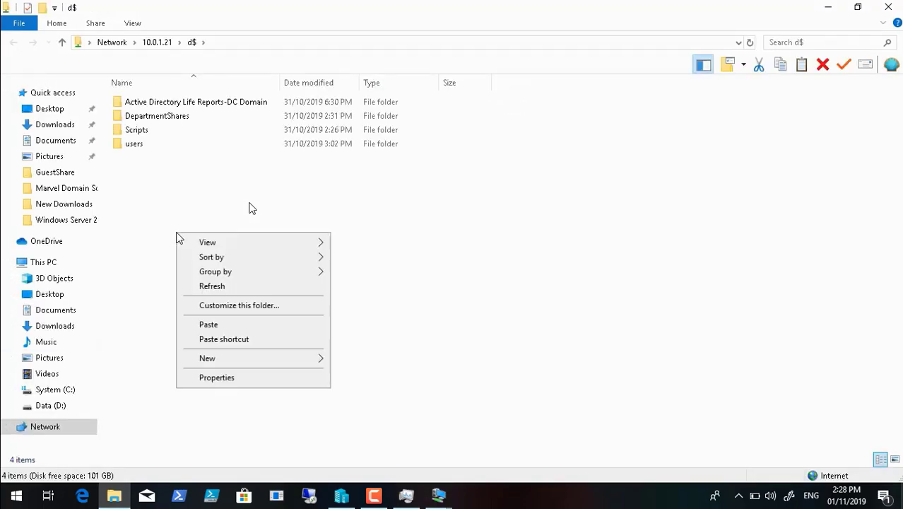
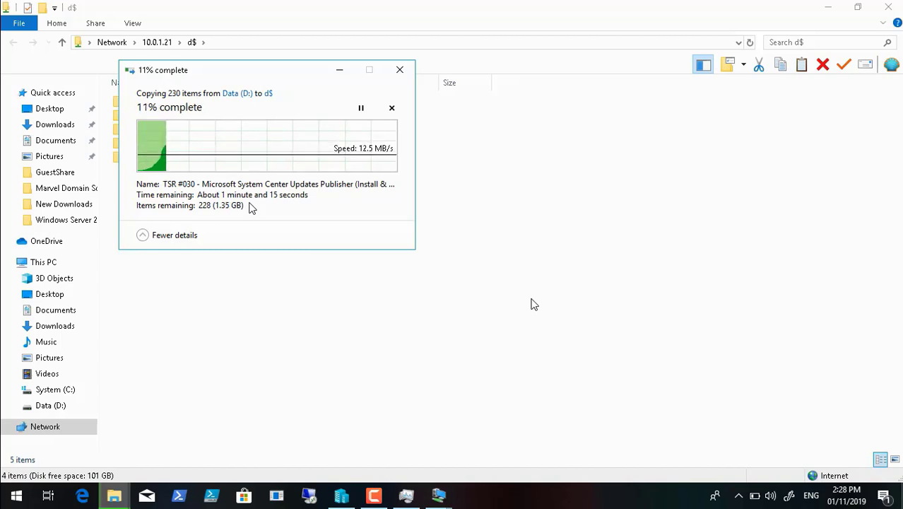
Let the MDT 8456 Files copy to the 10.0.1.21 d$ share finish, then minimize File Explorer
left_click(373, 486)
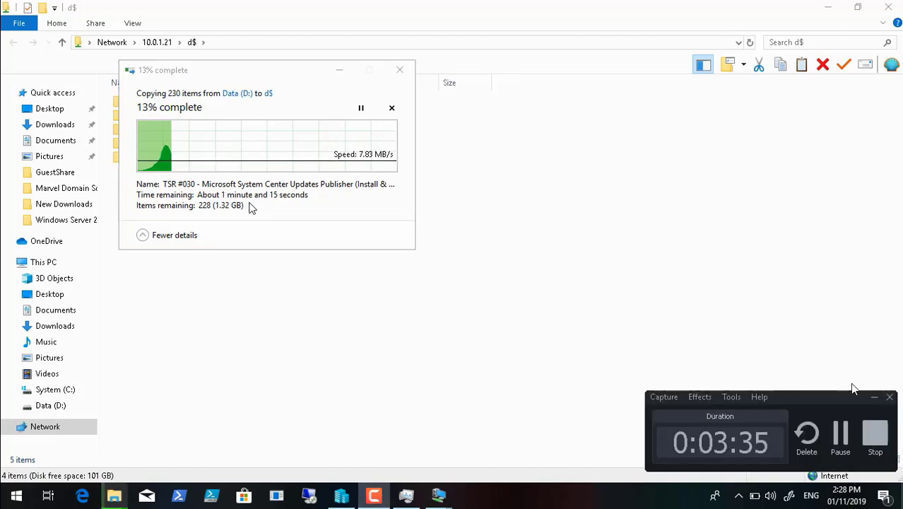
left_click(847, 428)
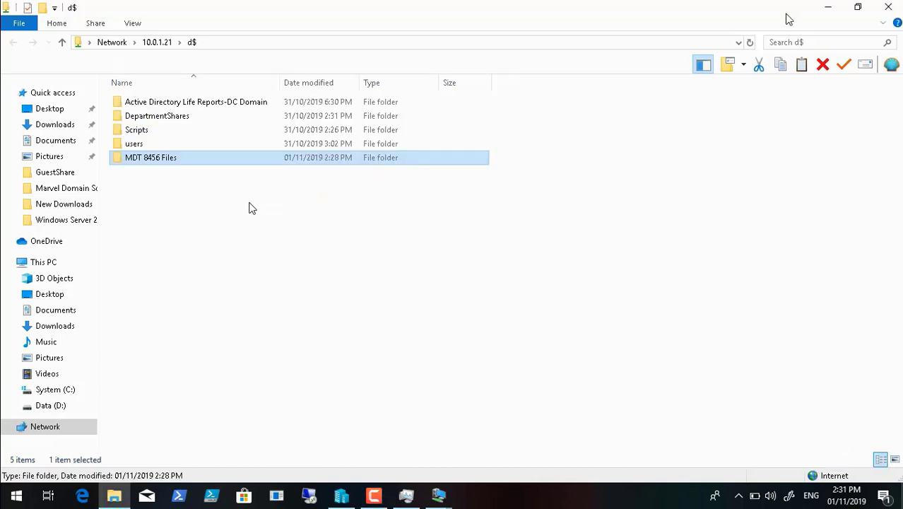
left_click(824, 9)
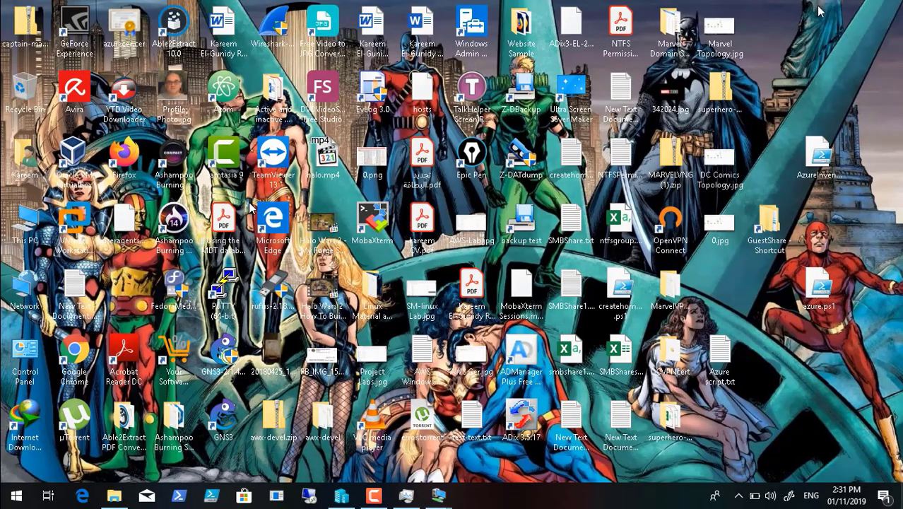
Restore Hyper-V Manager and bring up the DCDC02 VM console full-screen
left_click(342, 496)
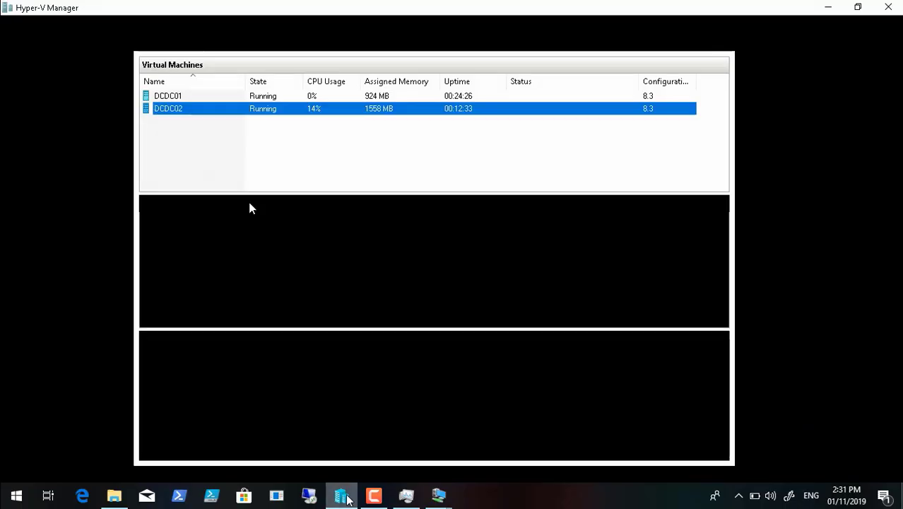
left_click(438, 496)
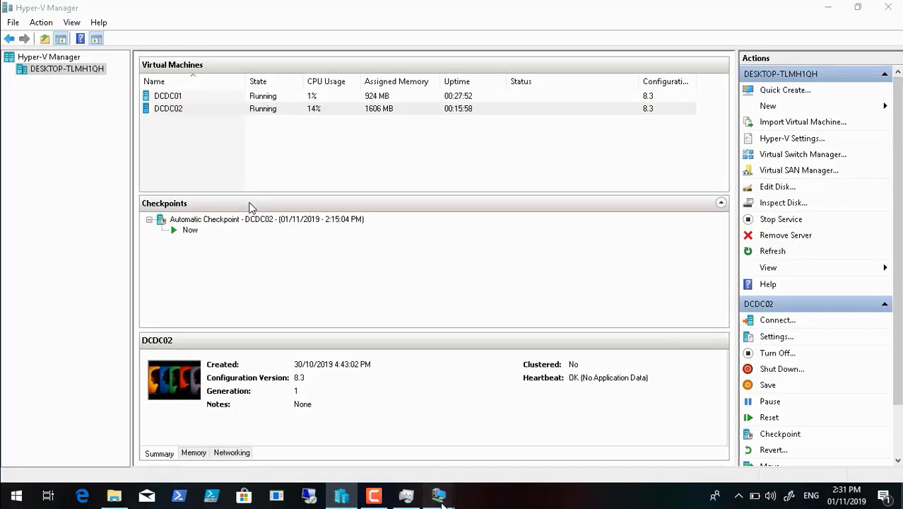
left_click(494, 450)
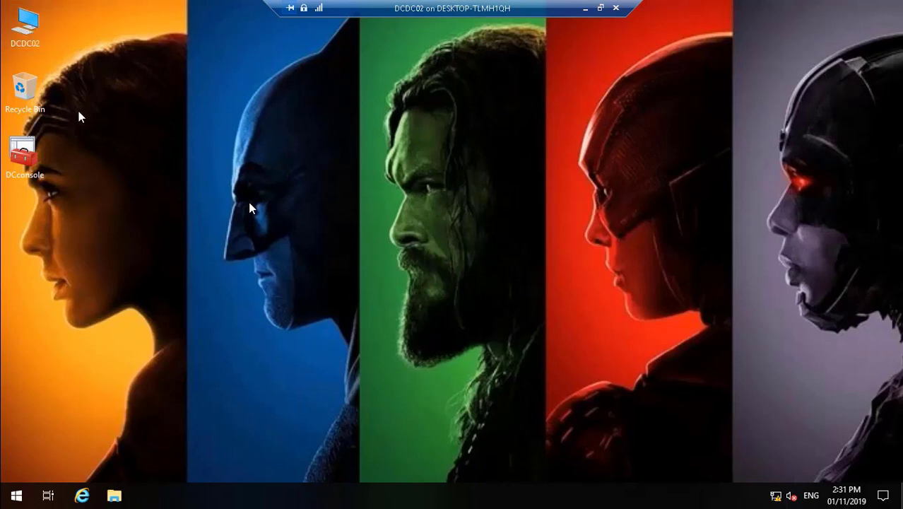
On DCDC02, open MDT 8456 Files on Local Disk (D:) and select adksetup
key("super+e")
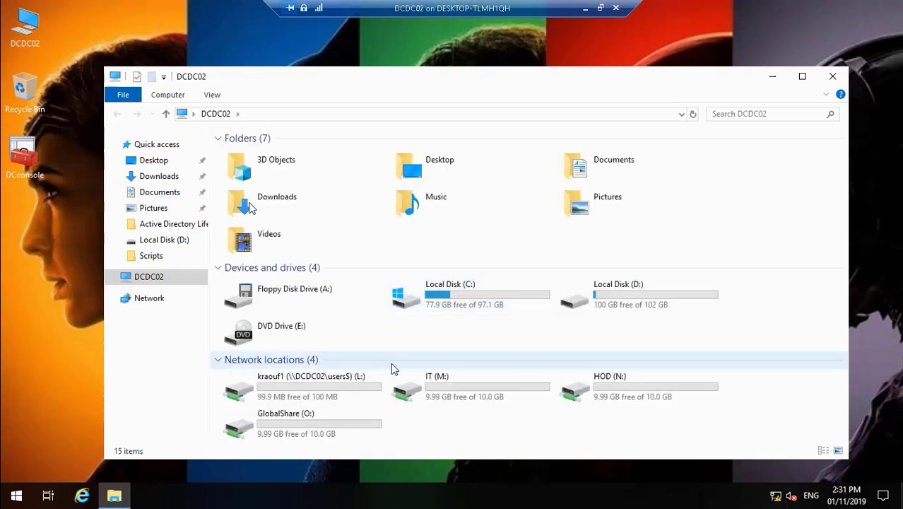
double_click(585, 305)
left_click(31, 481)
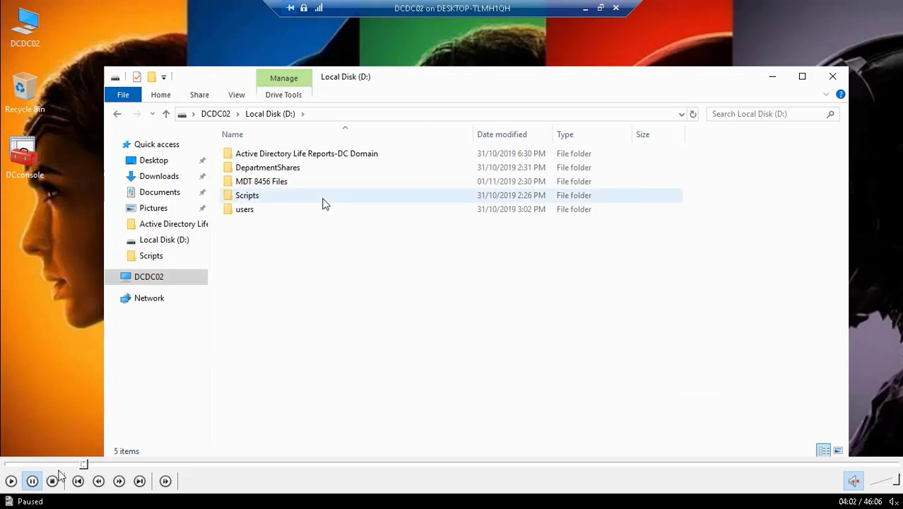
left_click(81, 465)
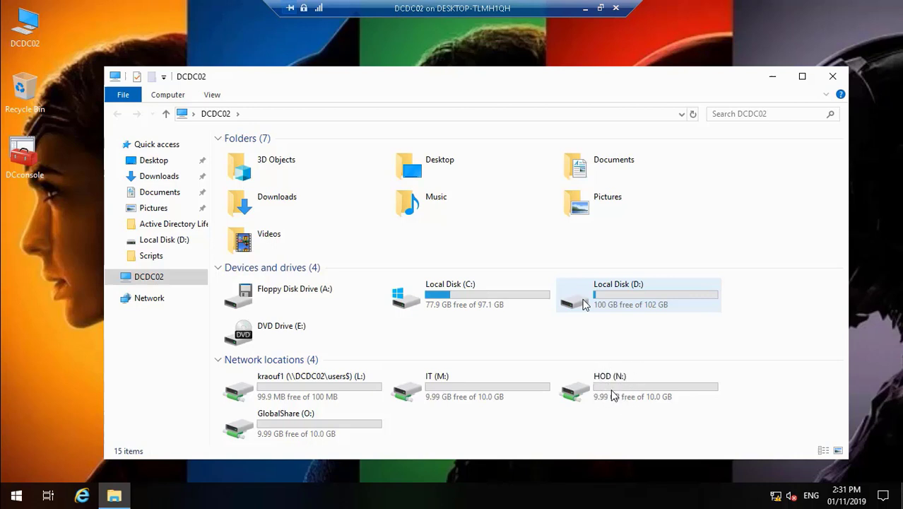
mouse_move(268, 452)
mouse_move(170, 507)
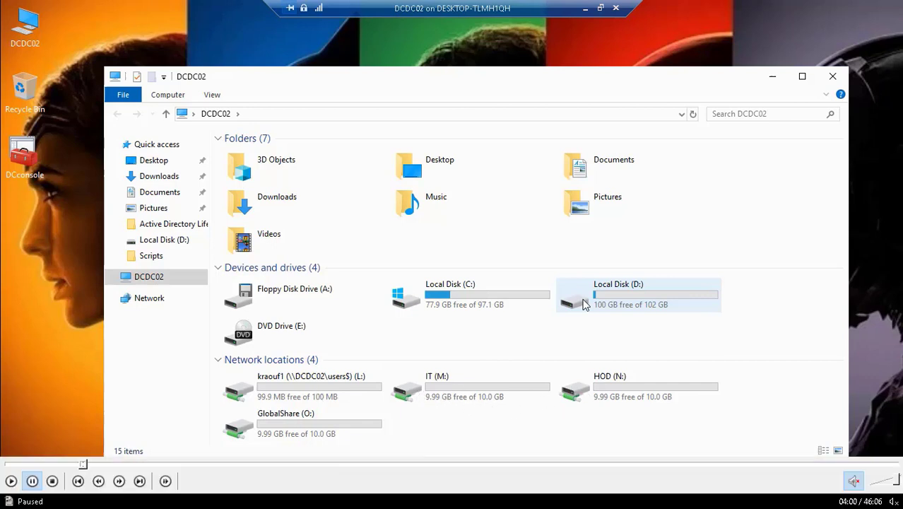
left_click(10, 483)
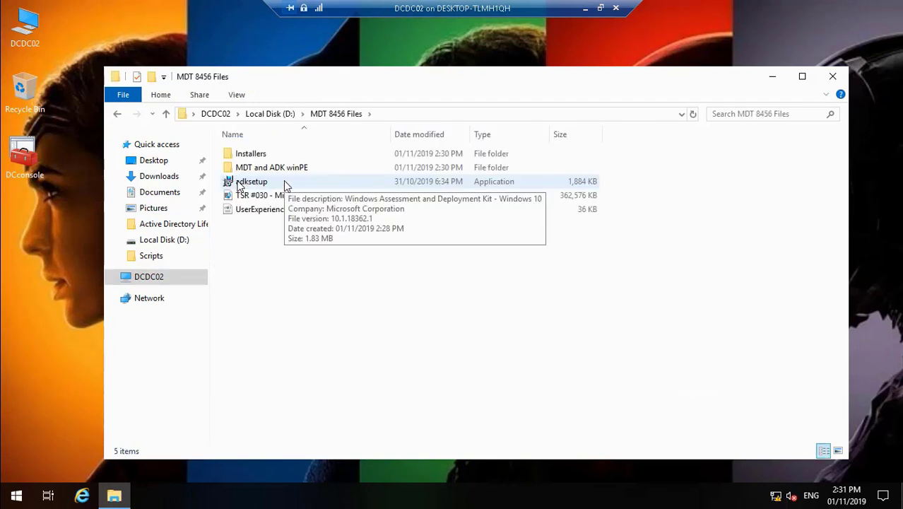
left_click(262, 183)
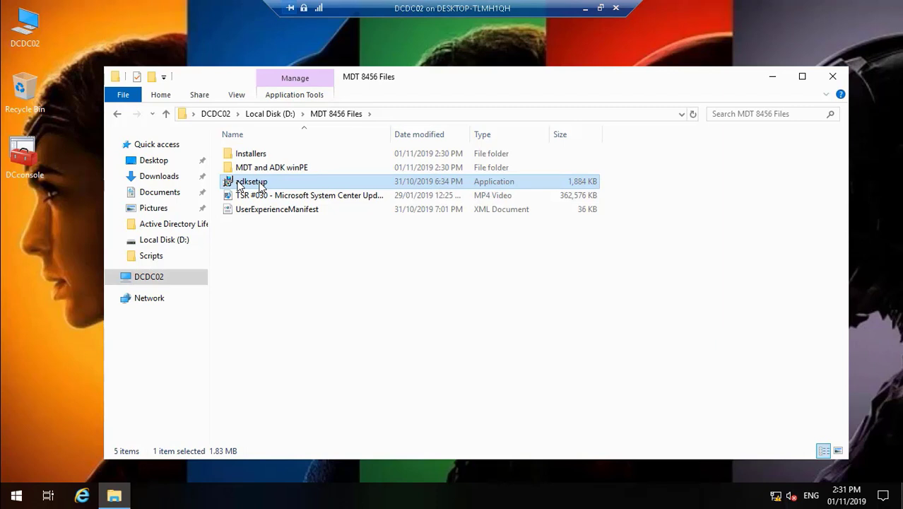
Run adksetup, choose No for usage data, and accept the licence agreement
double_click(259, 185)
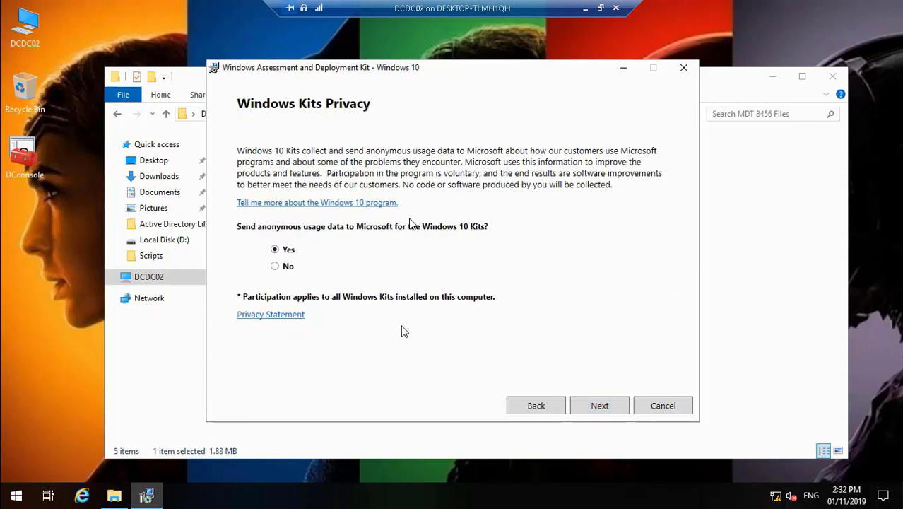
left_click(287, 273)
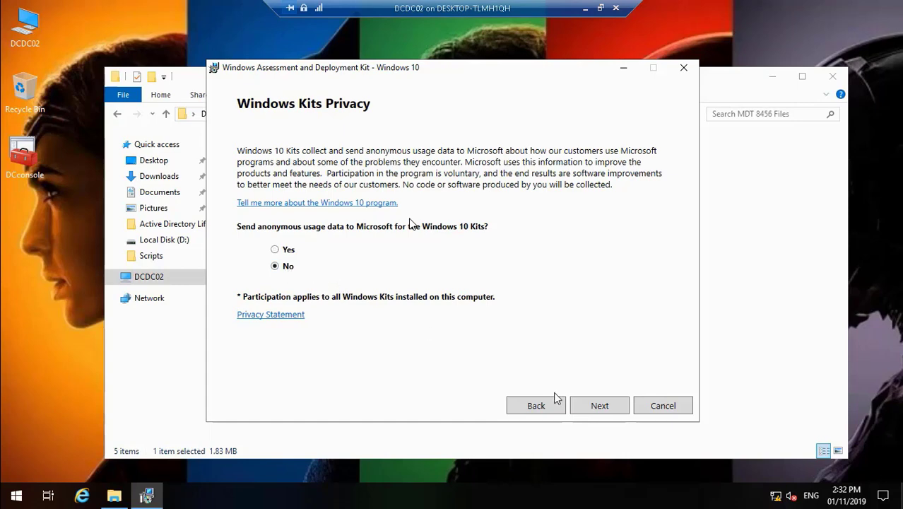
left_click(594, 408)
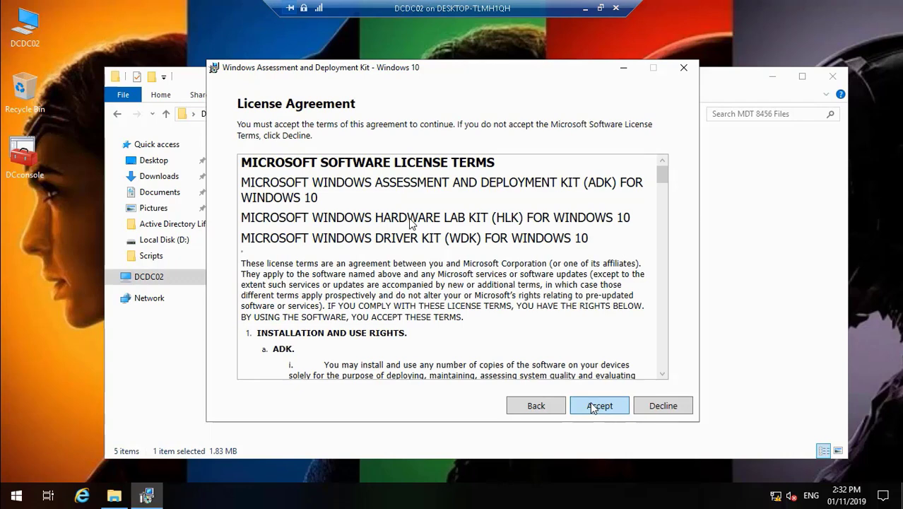
left_click(593, 408)
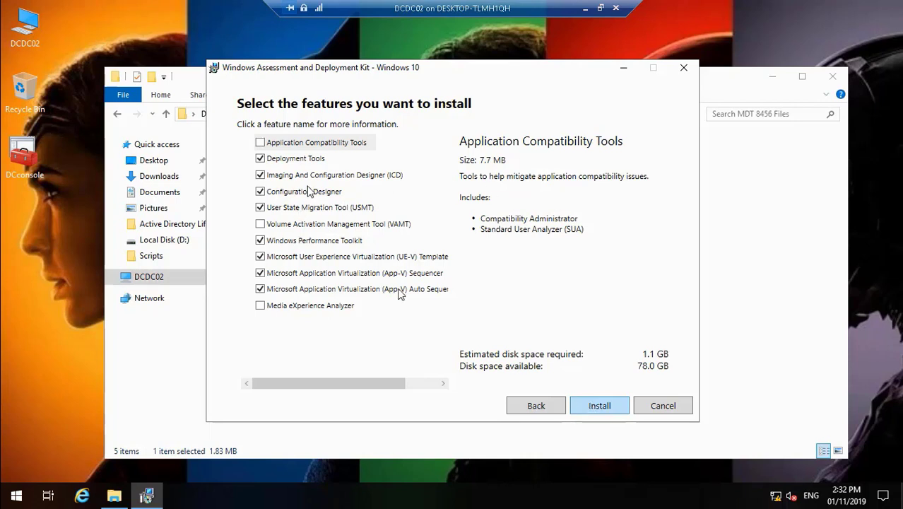
Install the checked ADK features, leaving Application Compatibility Tools, VAMT and Media eXperience Analyzer out
left_click(336, 311)
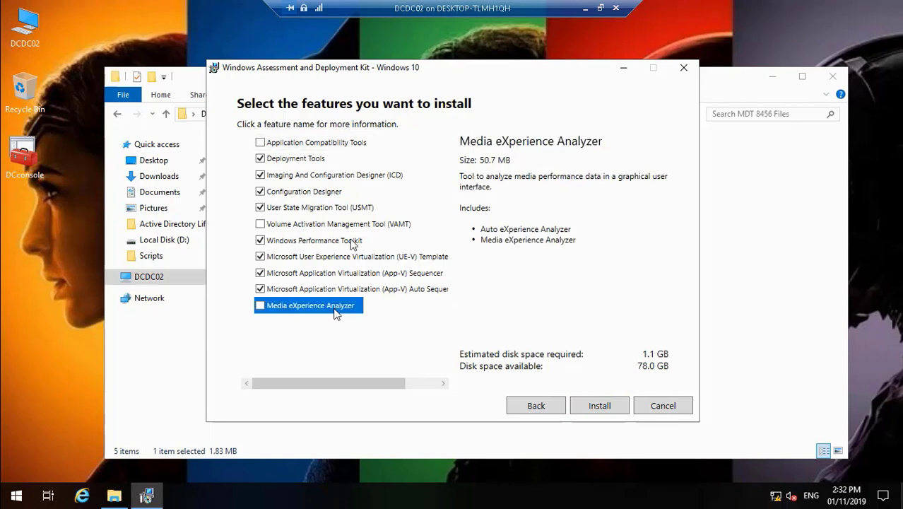
left_click(327, 146)
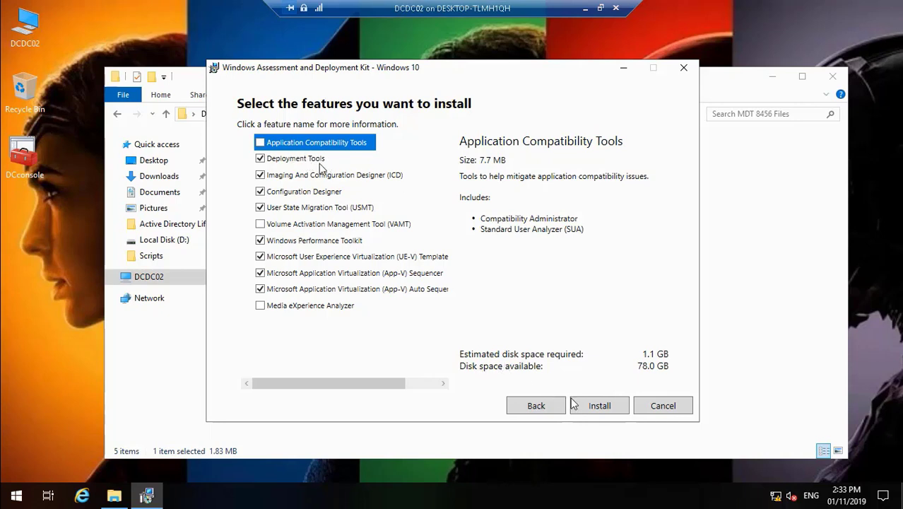
left_click(602, 408)
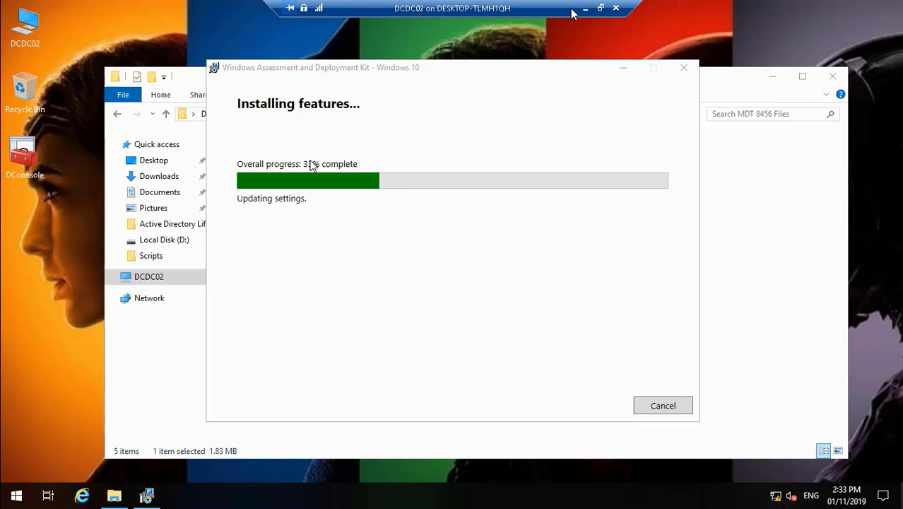
Use the VM taskbar, then minimize the DCDC02 console back to Hyper-V Manager
mouse_move(58, 500)
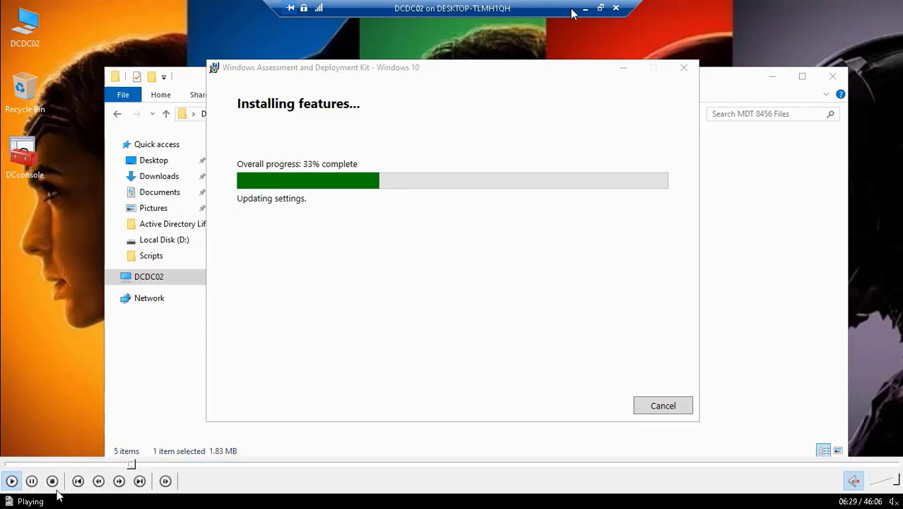
left_click(138, 464)
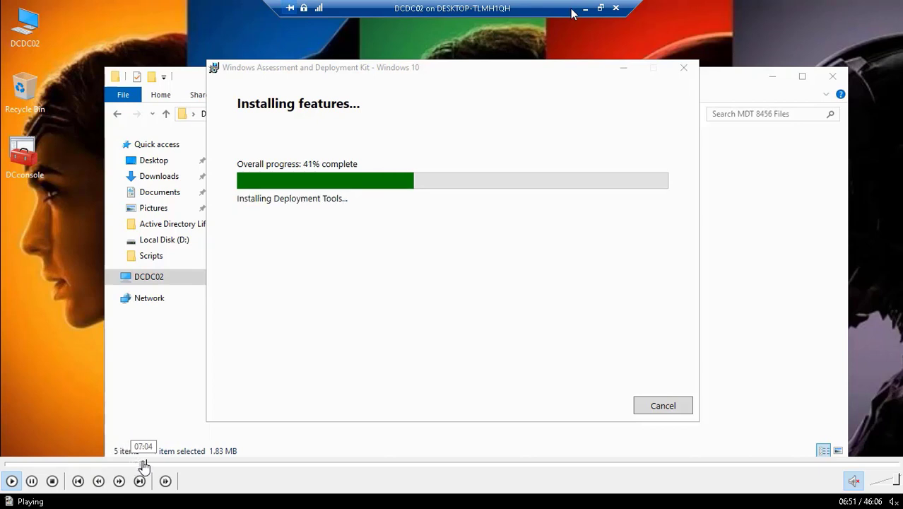
left_click(143, 464)
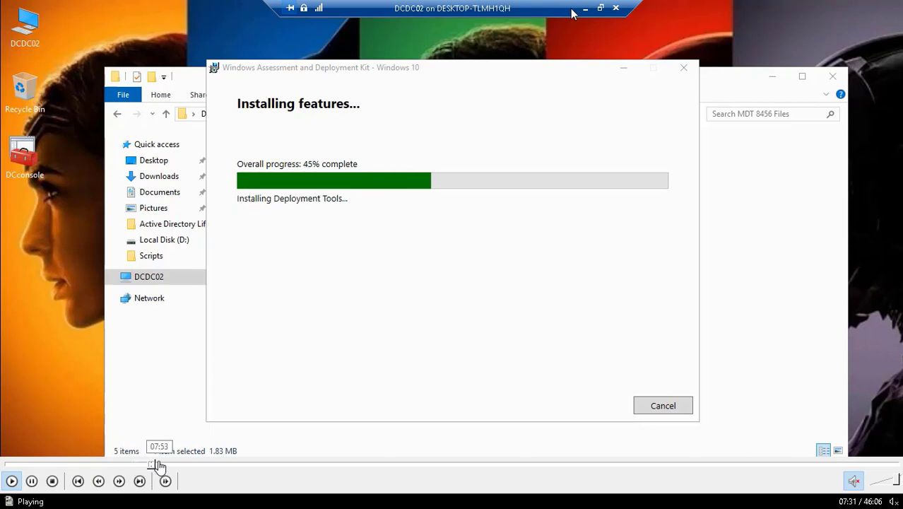
left_click(155, 464)
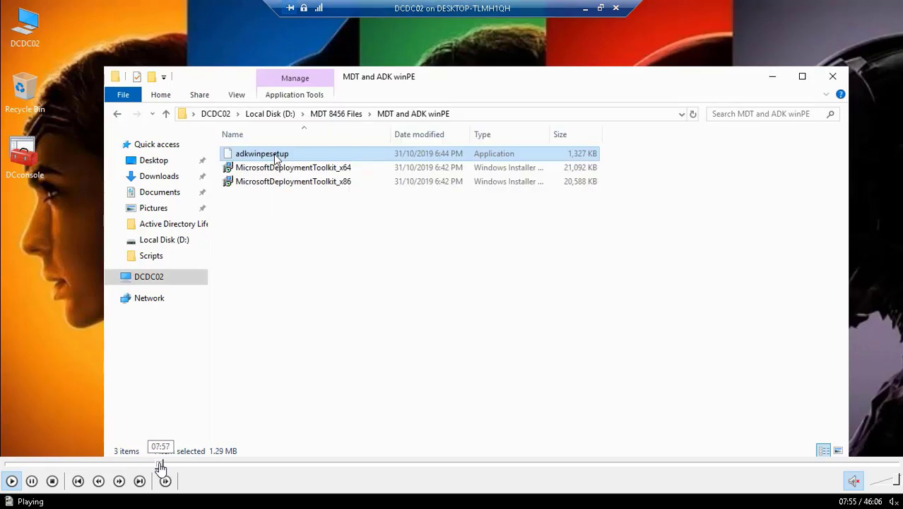
left_click(155, 464)
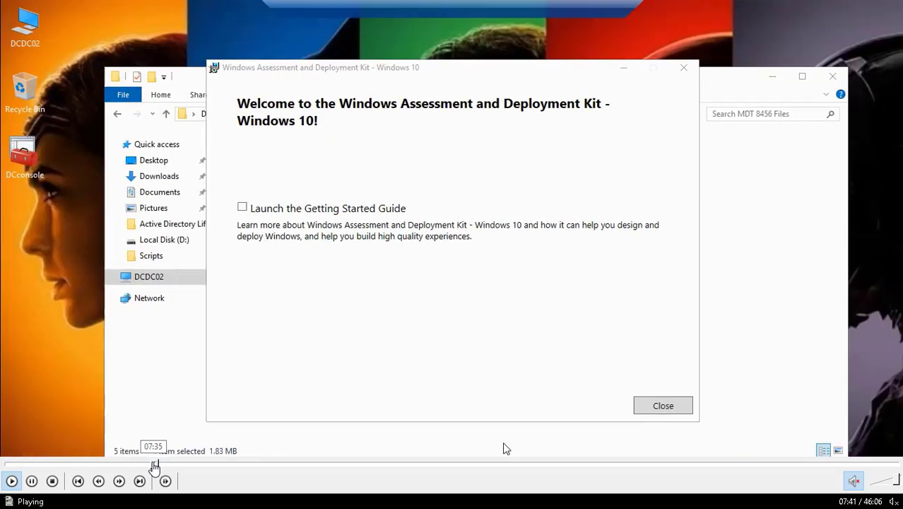
left_click(152, 465)
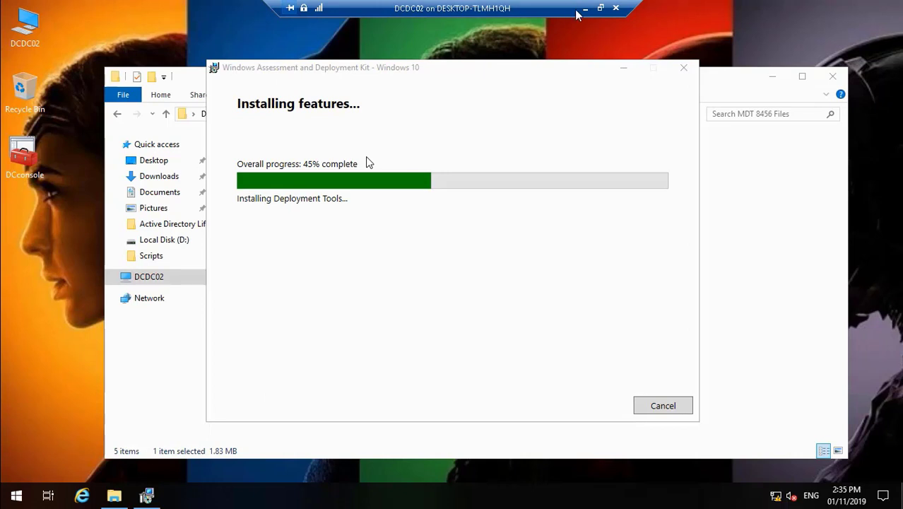
left_click(585, 9)
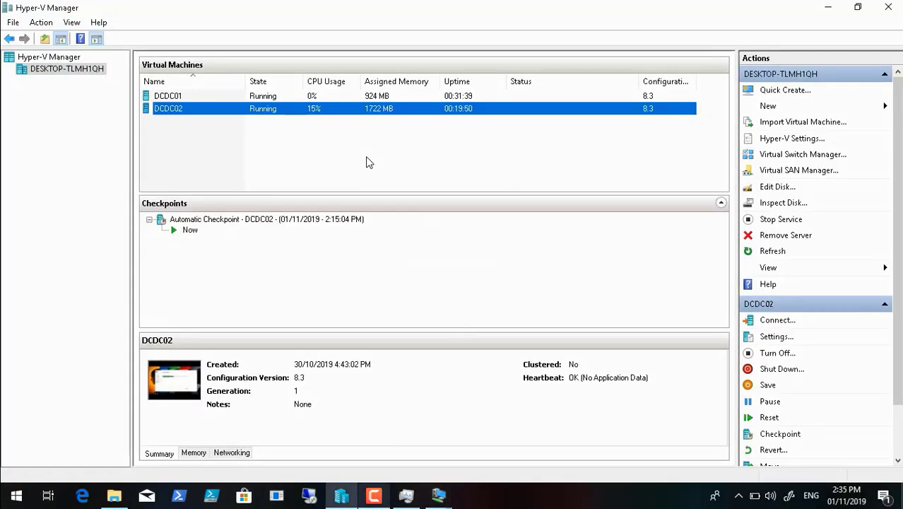
Switch back to the DCDC02 console and close the finished ADK welcome screen
left_click(374, 494)
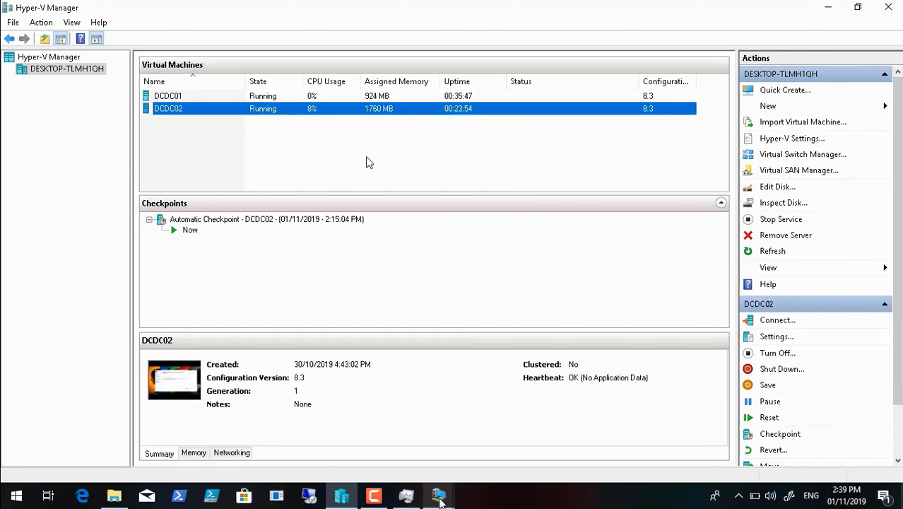
left_click(444, 498)
left_click(511, 399)
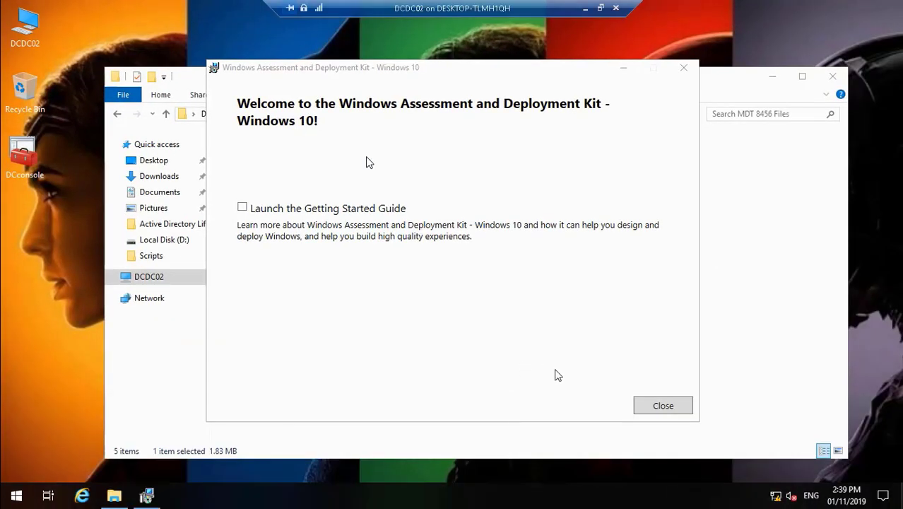
left_click(657, 407)
left_click(659, 407)
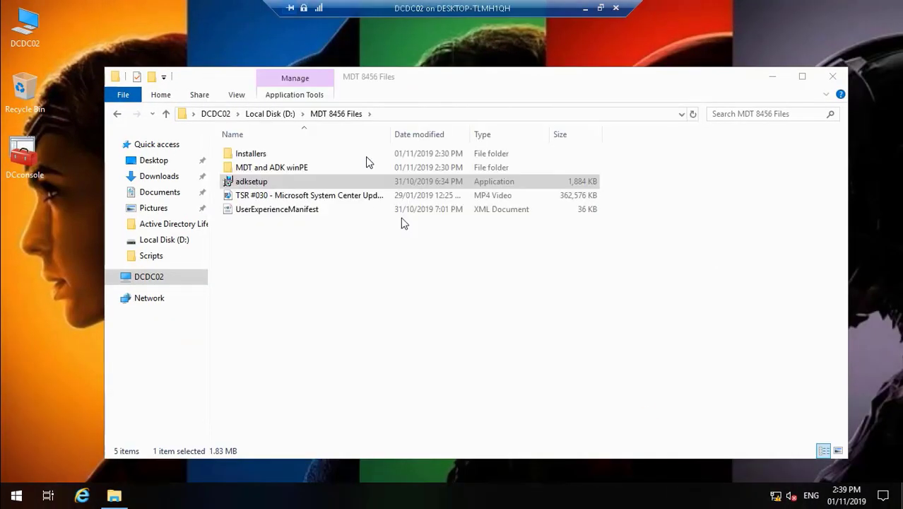
Open the MDT and ADK winPE folder and launch adkwinpesetup
left_click(302, 171)
double_click(303, 171)
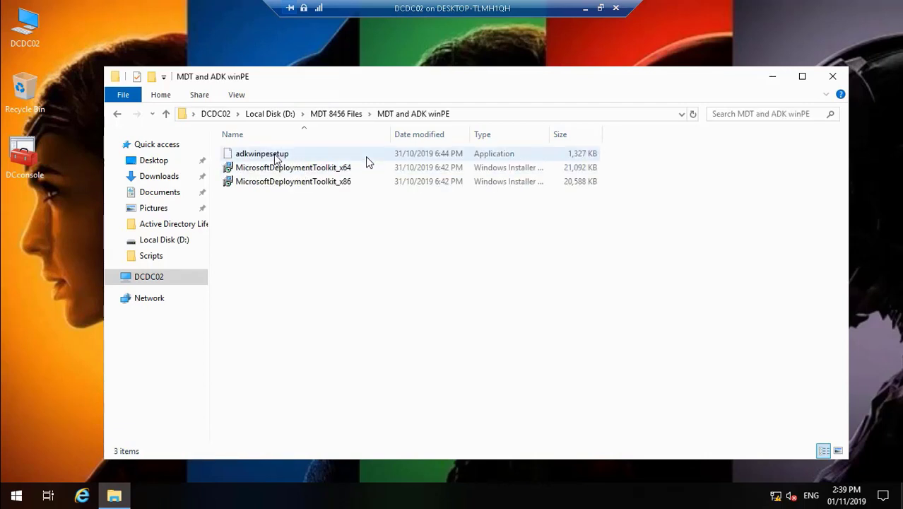
left_click(366, 157)
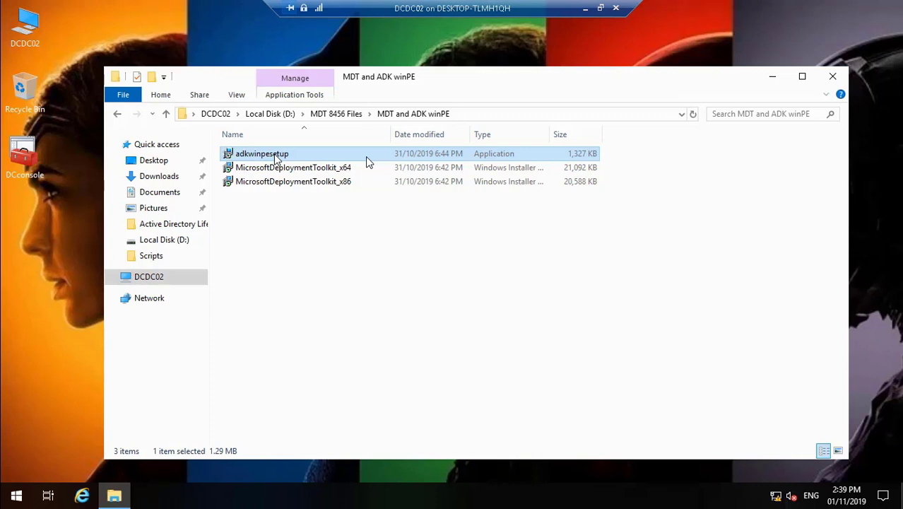
double_click(367, 158)
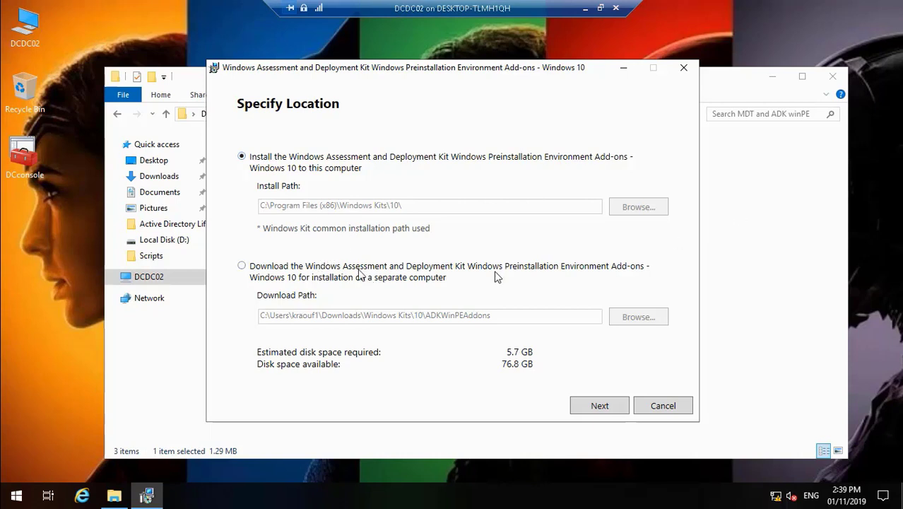
Cancel the WinPE Add-ons install, close its setup, and close the folder window
left_click(654, 409)
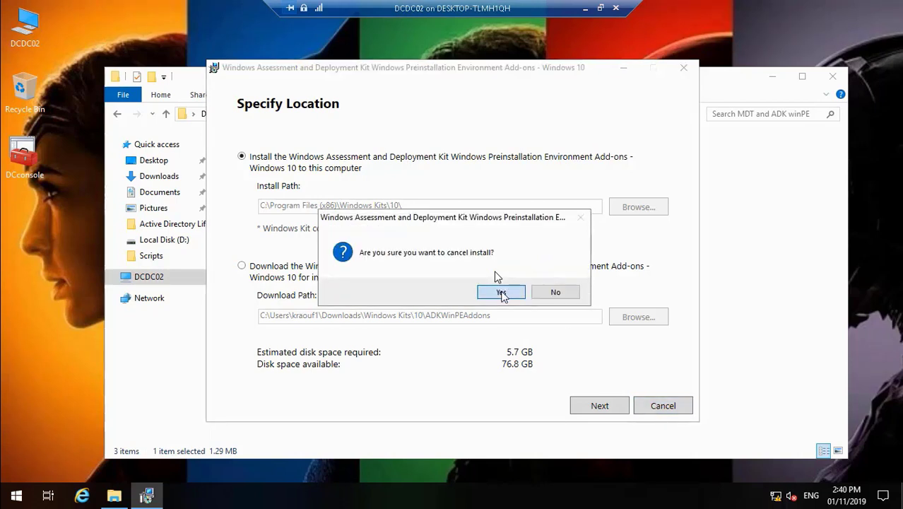
left_click(502, 293)
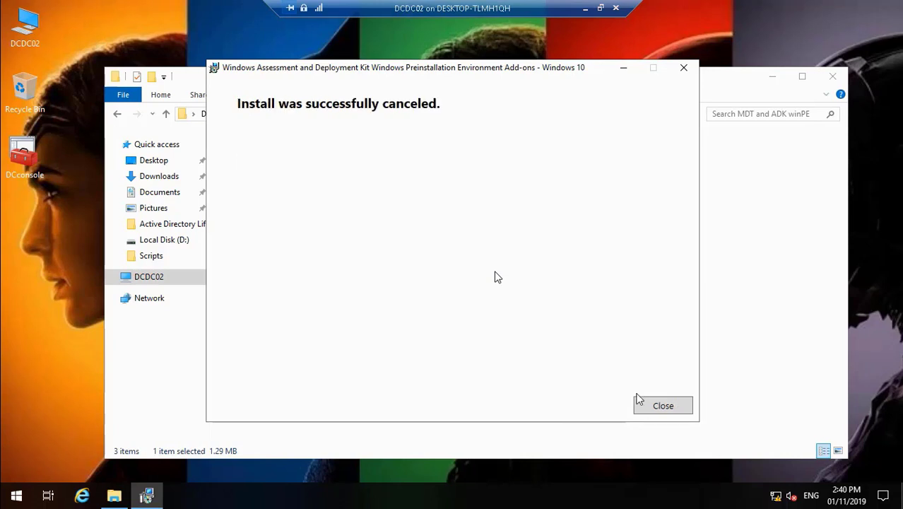
left_click(652, 407)
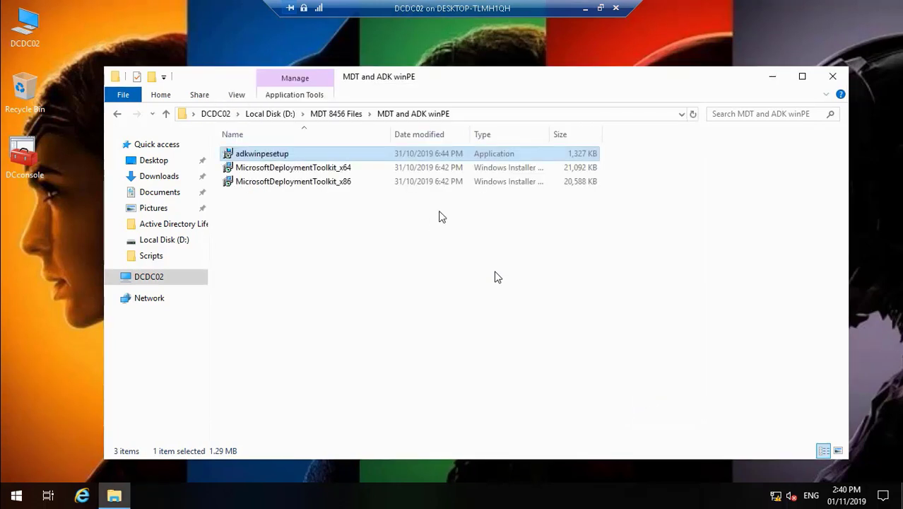
left_click(833, 79)
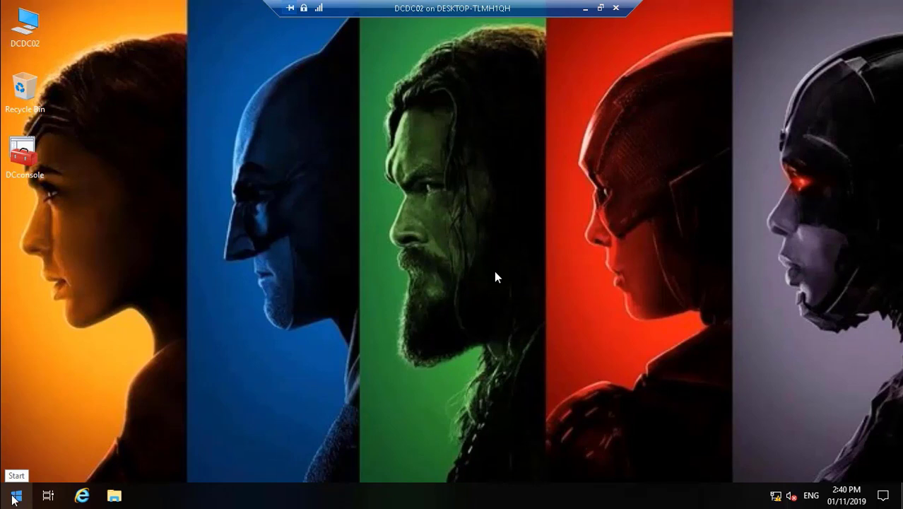
Shut down DCDC02 from the Start menu with reason Other (Unplanned)
right_click(14, 498)
mouse_move(83, 458)
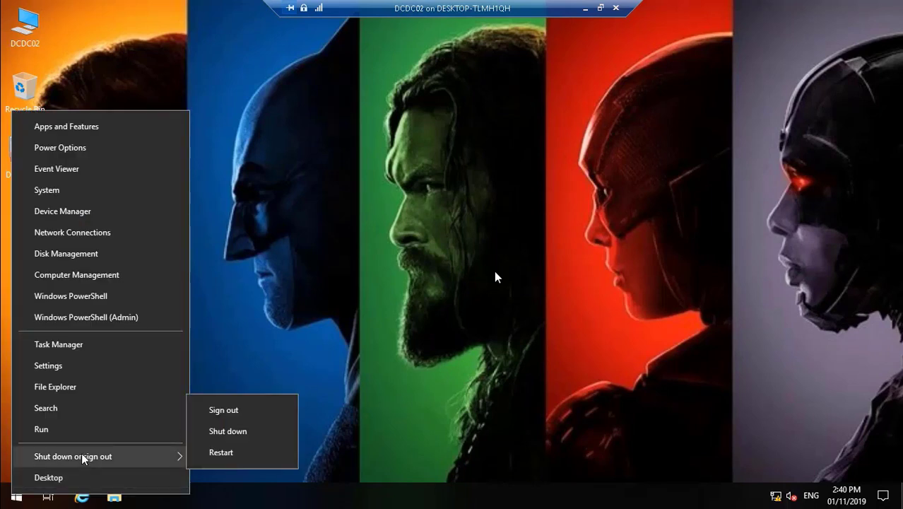
left_click(262, 438)
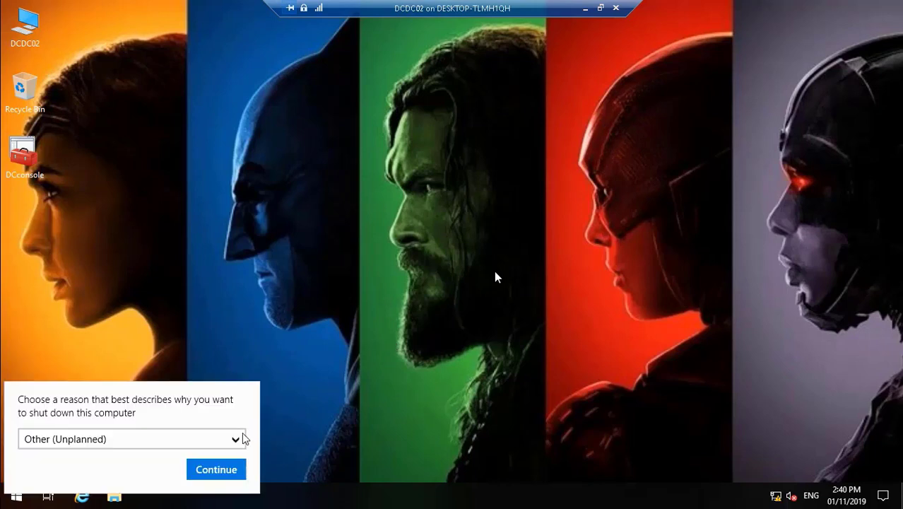
left_click(219, 470)
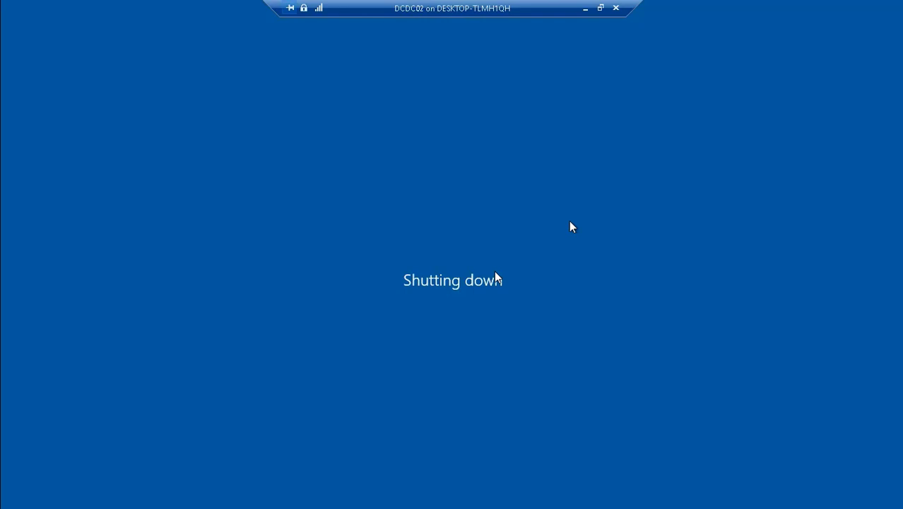
On the host, open D:\MDT 8456 Files through This PC and Data (D:)
left_click(585, 7)
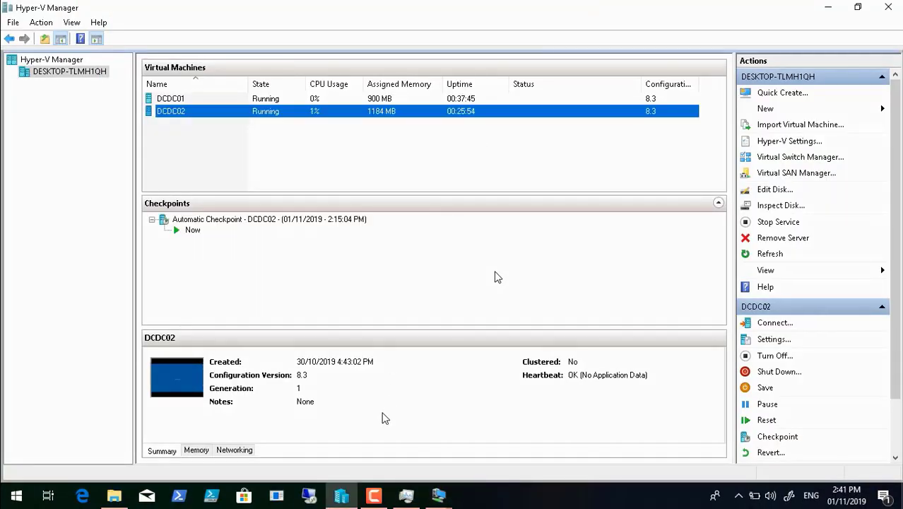
left_click(828, 8)
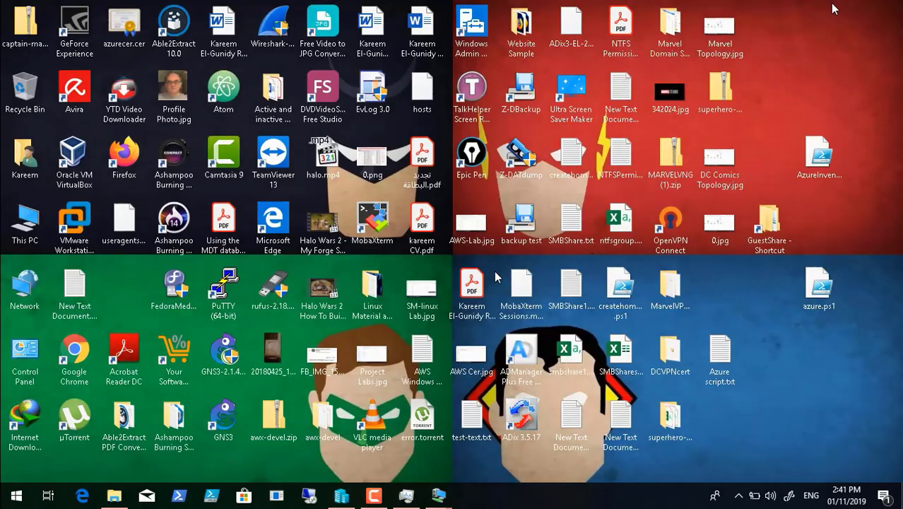
double_click(28, 223)
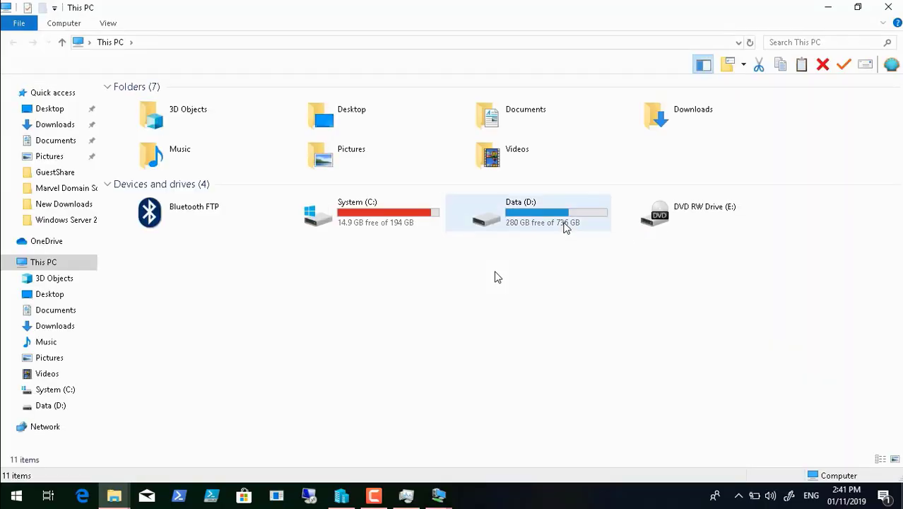
left_click(549, 219)
double_click(548, 219)
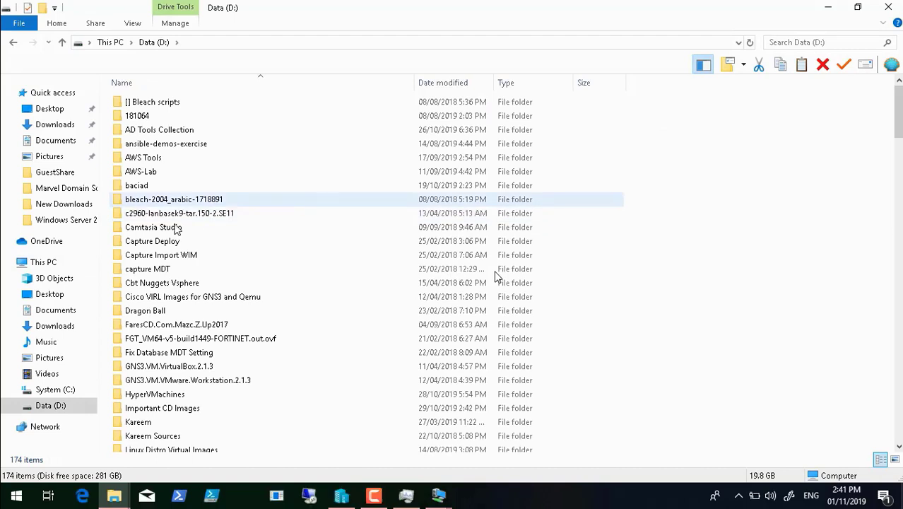
left_click(168, 231)
type("m")
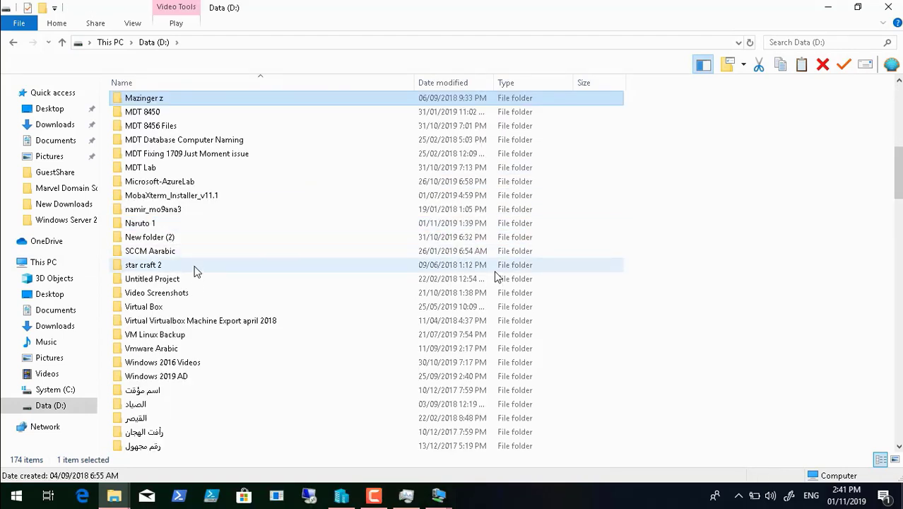
double_click(191, 128)
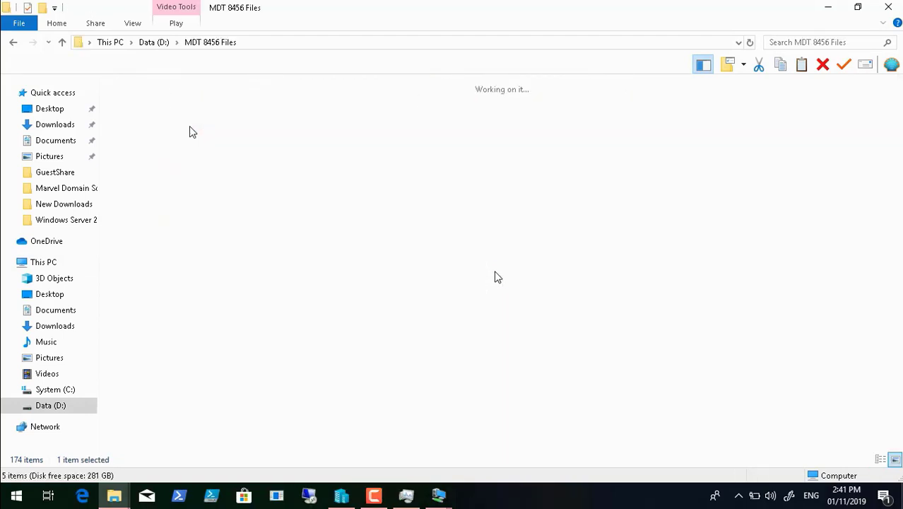
Launch the WinPE add-ons installer from MDT and ADK winPE, cancelling the mistaken ADK setup
left_click(288, 126)
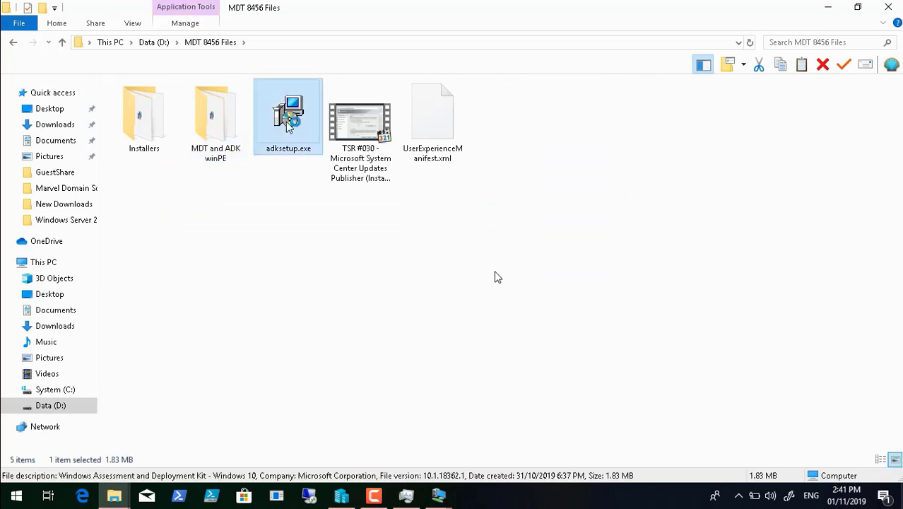
double_click(288, 126)
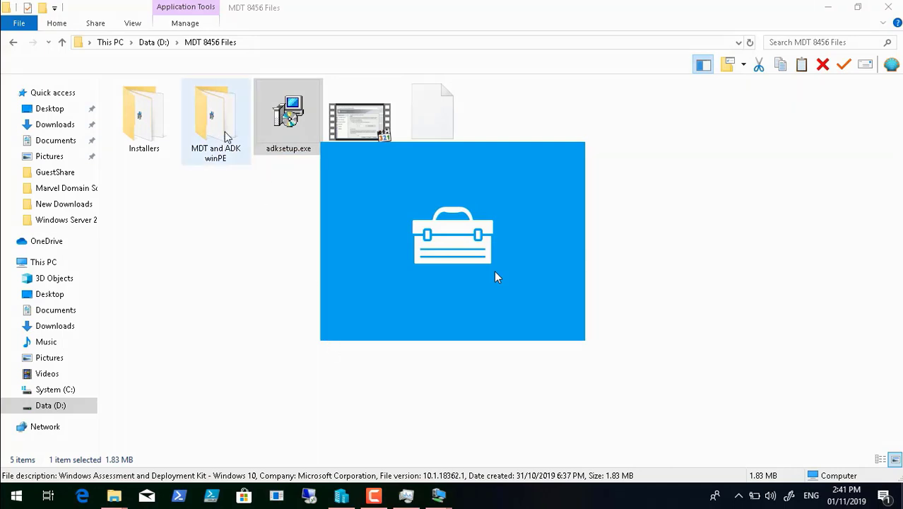
left_click(226, 137)
double_click(226, 137)
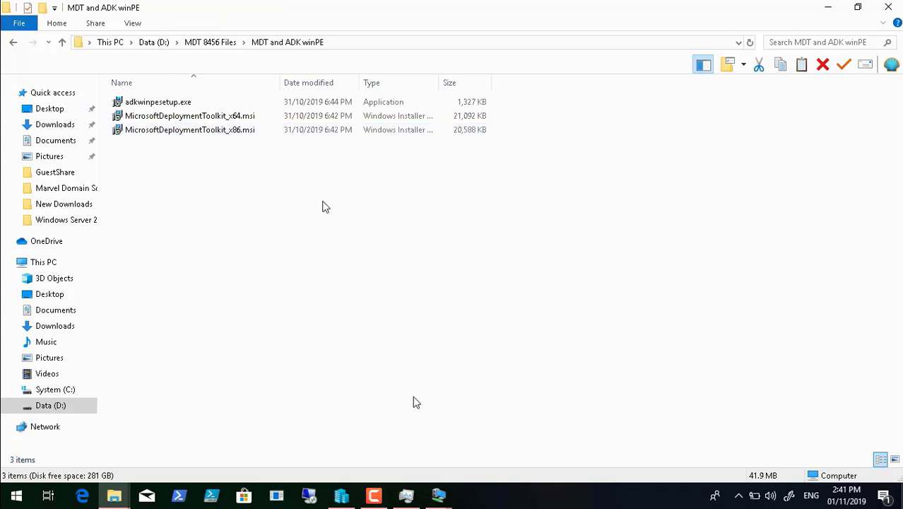
double_click(169, 104)
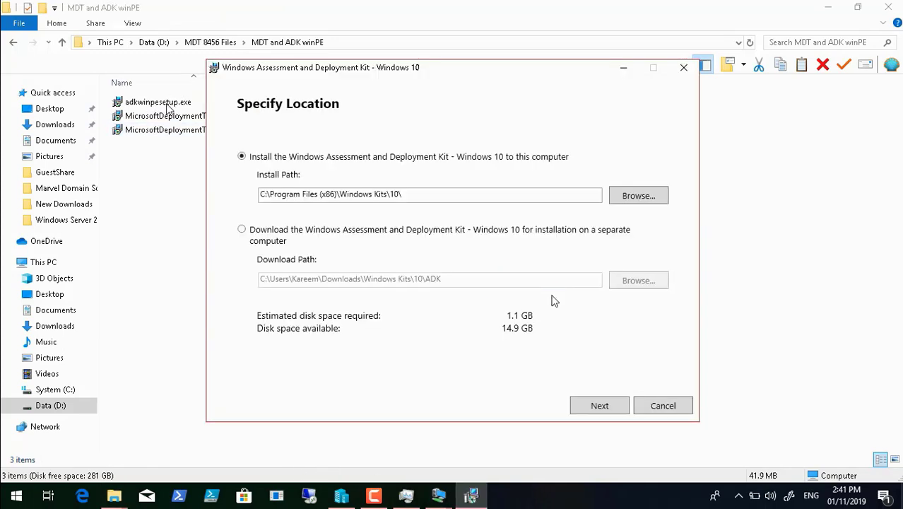
left_click(662, 405)
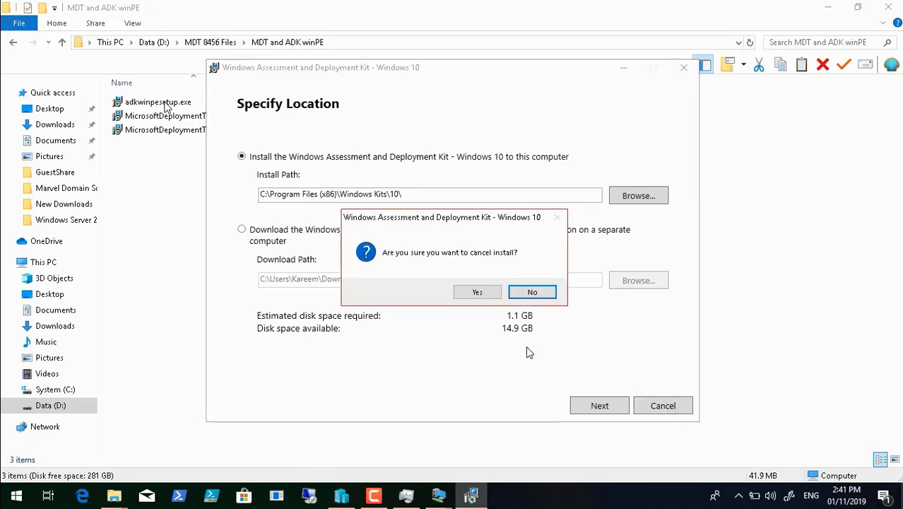
left_click(478, 296)
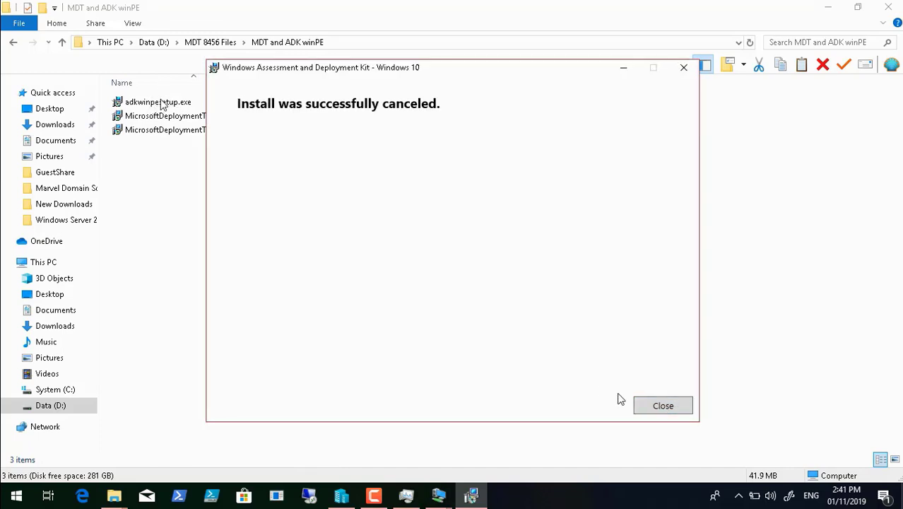
left_click(657, 405)
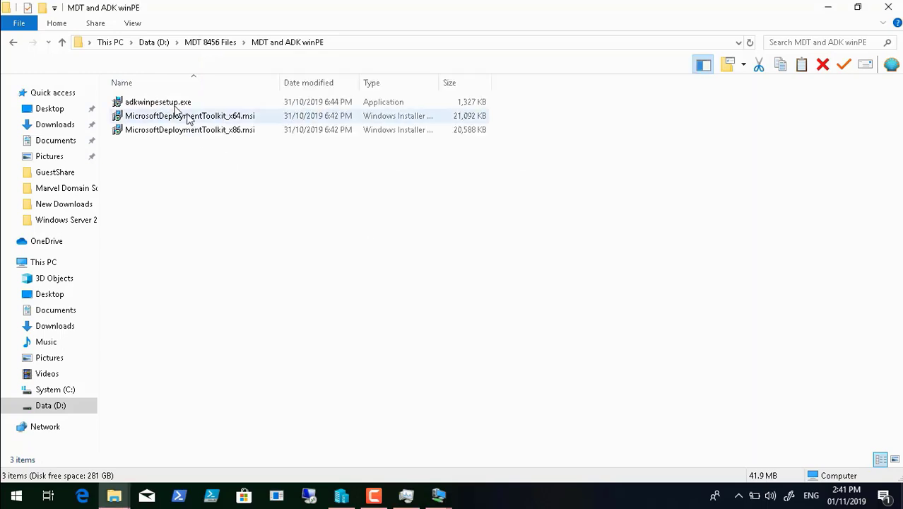
left_click(177, 104)
Launch the WinPE Add-ons installer, choose Download, and copy the ADKWinPEAddons folder name
double_click(176, 106)
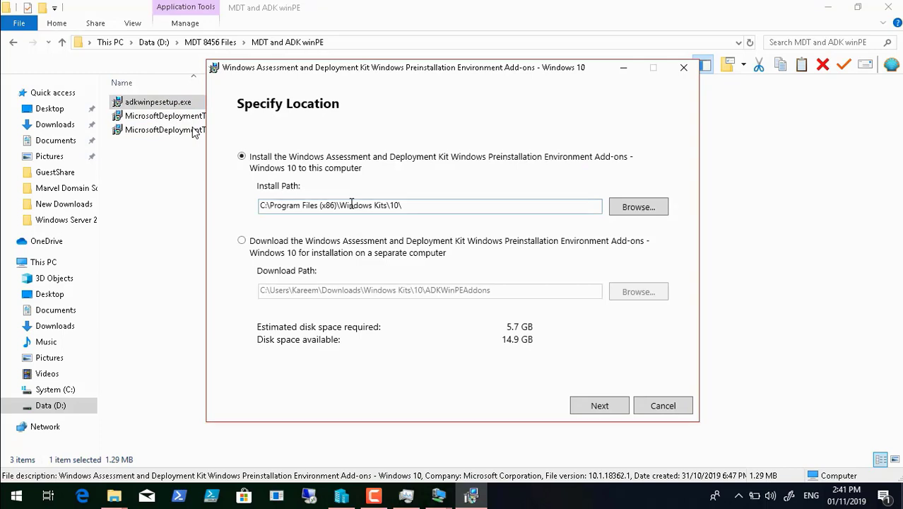
left_click(242, 241)
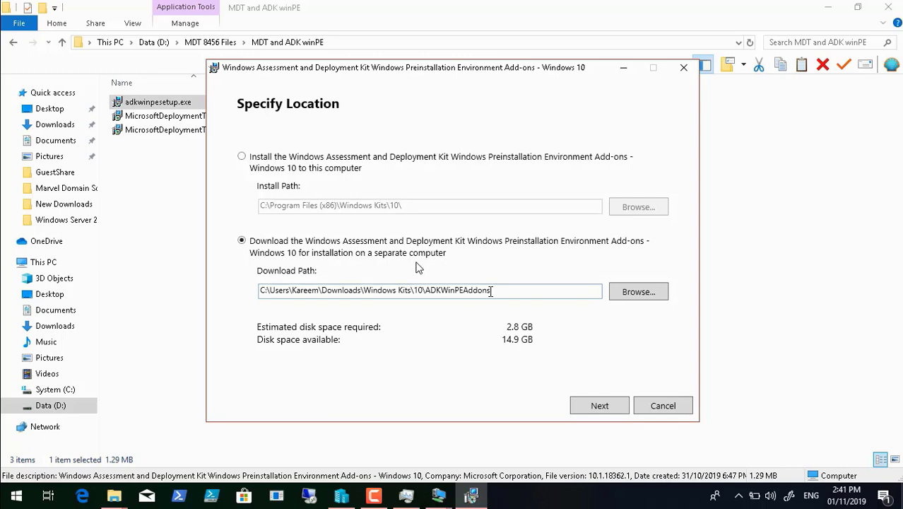
left_click_drag(494, 291, 425, 290)
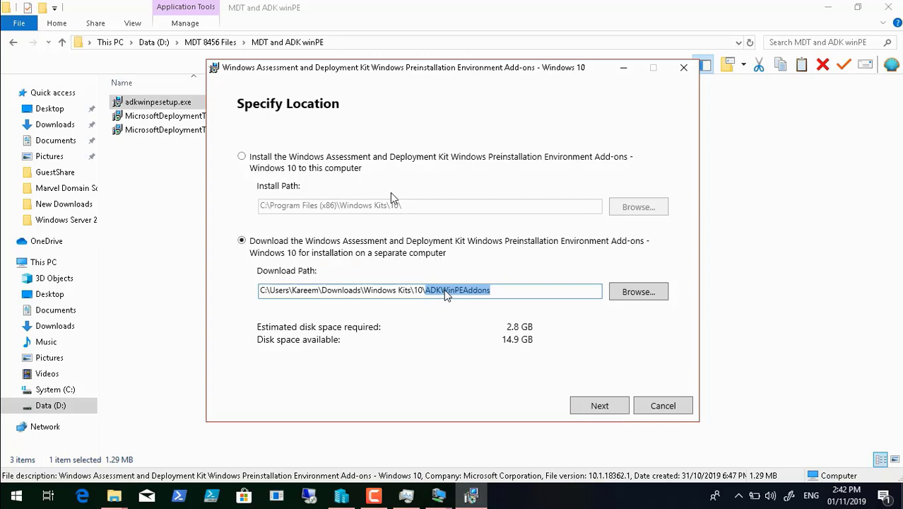
right_click(446, 292)
left_click(472, 315)
Set the download location to a new ADKWinPEAddons folder under D:\MDT 8456 Files
left_click(649, 296)
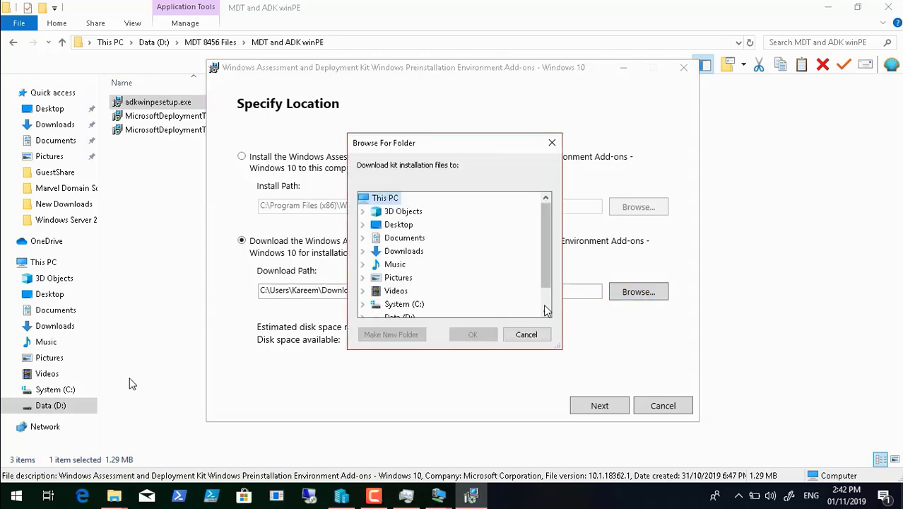
left_click(546, 311)
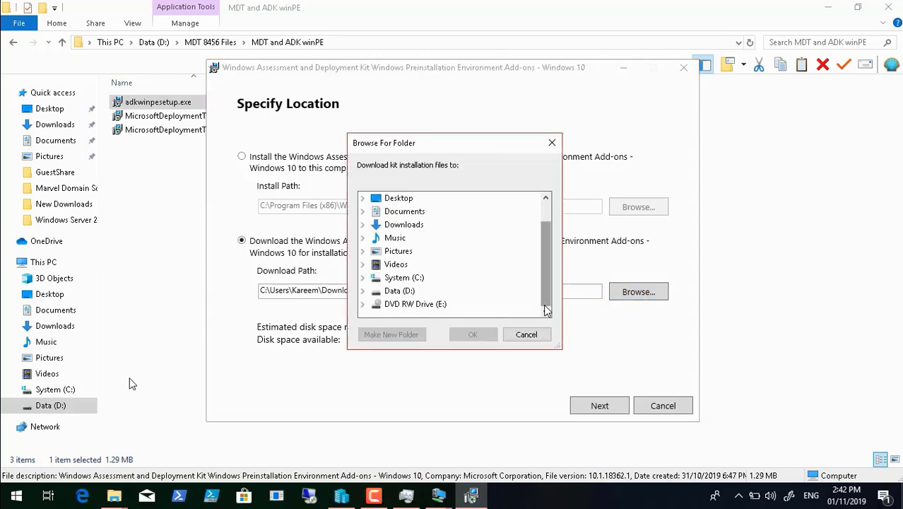
left_click(364, 290)
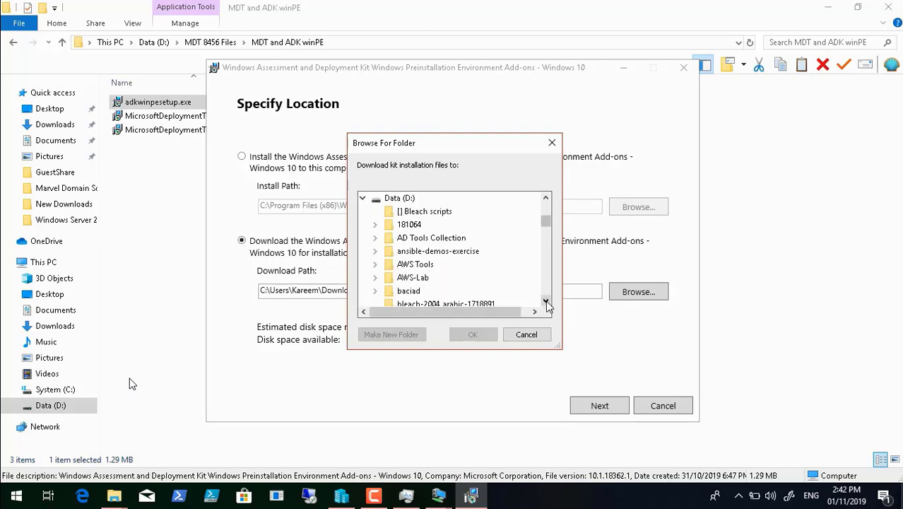
left_click(546, 301)
left_click_drag(546, 300, 547, 300)
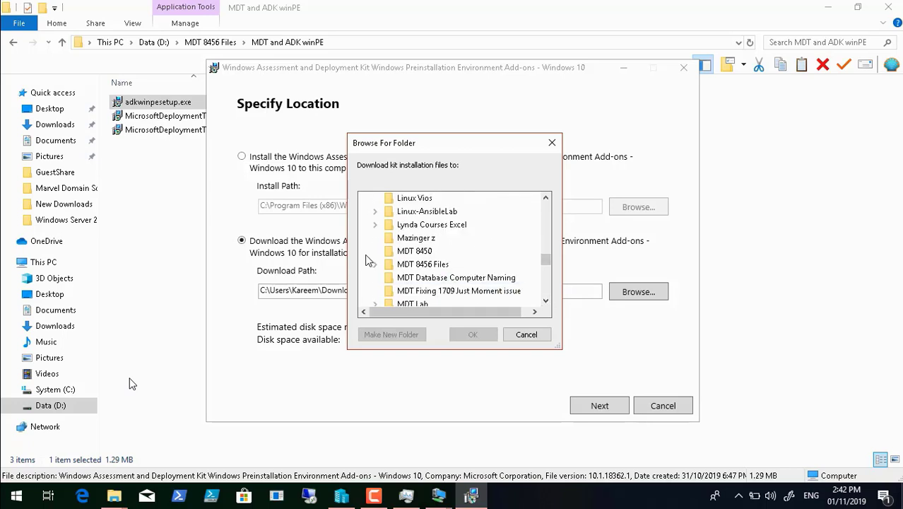
left_click(374, 265)
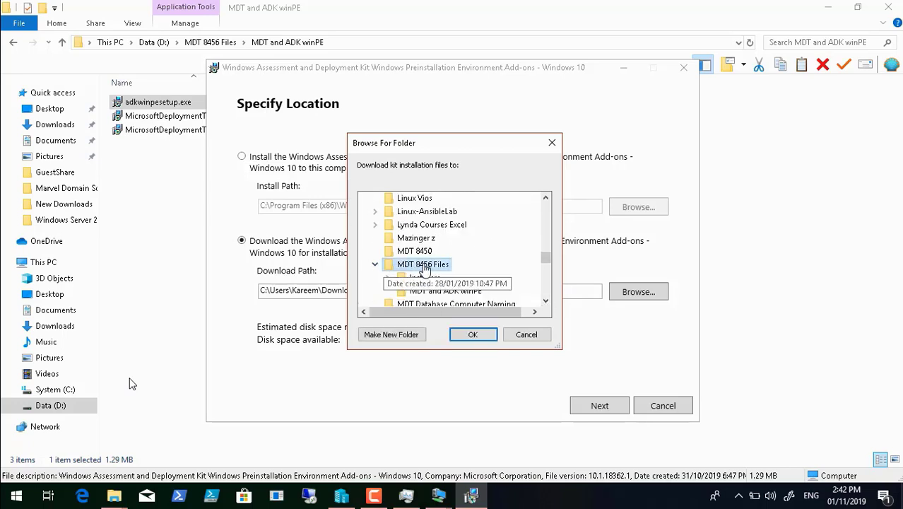
left_click(404, 336)
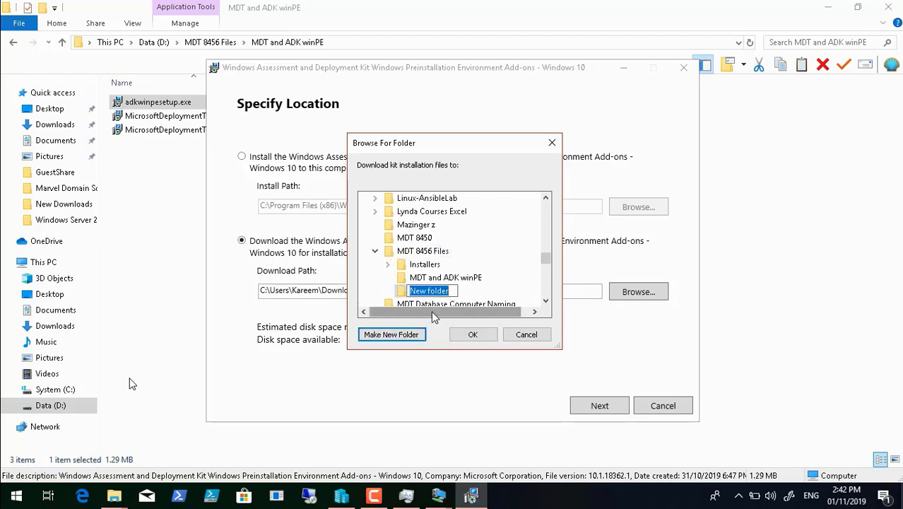
key("ctrl+v")
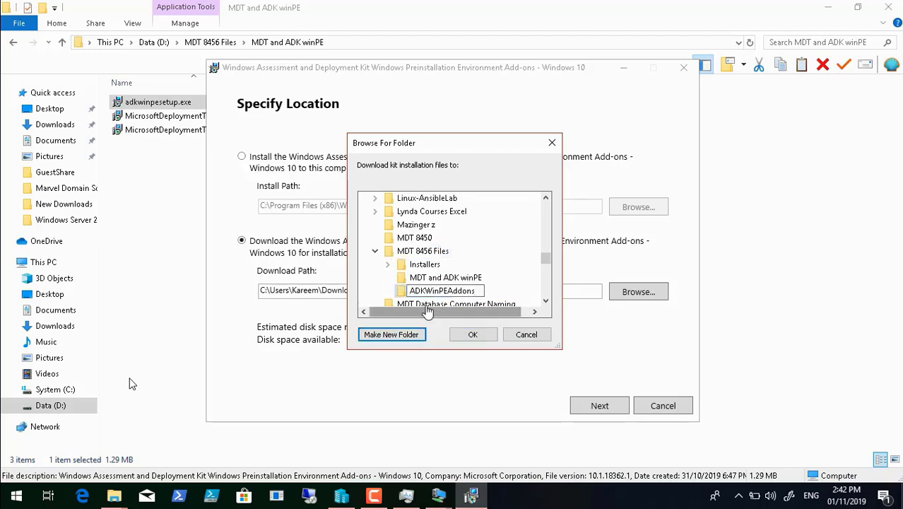
key("Escape")
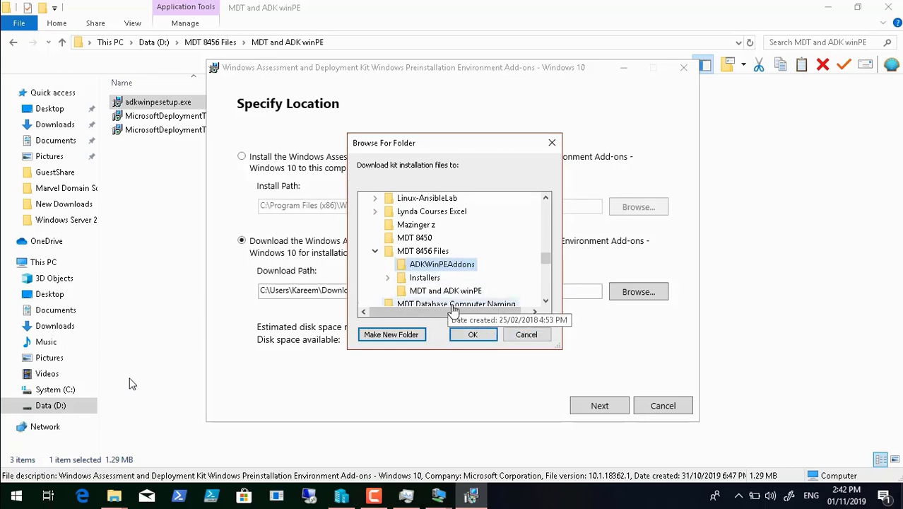
left_click(474, 333)
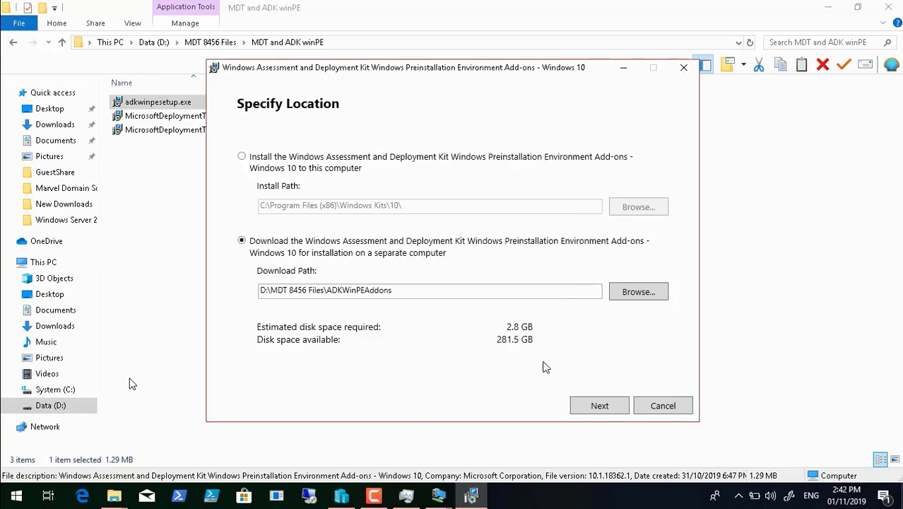
Continue past the location page and connect the host to another wireless network
left_click(609, 412)
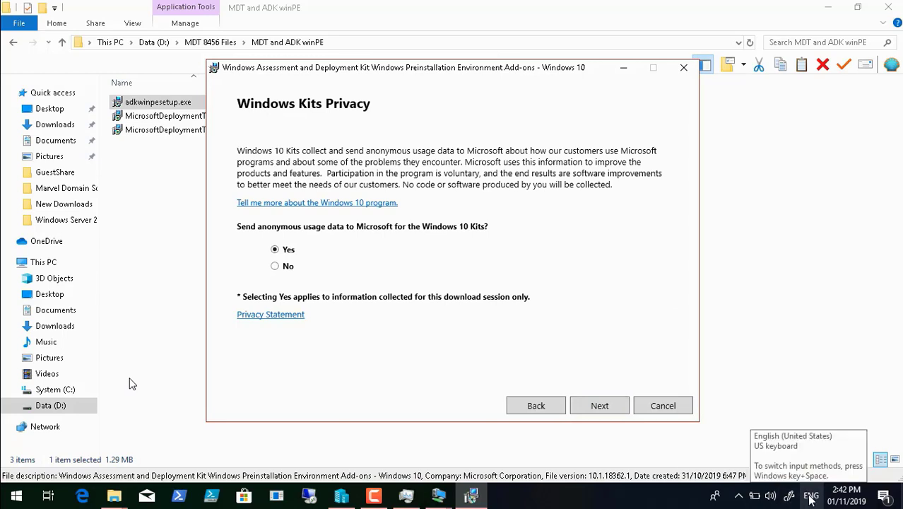
left_click(737, 497)
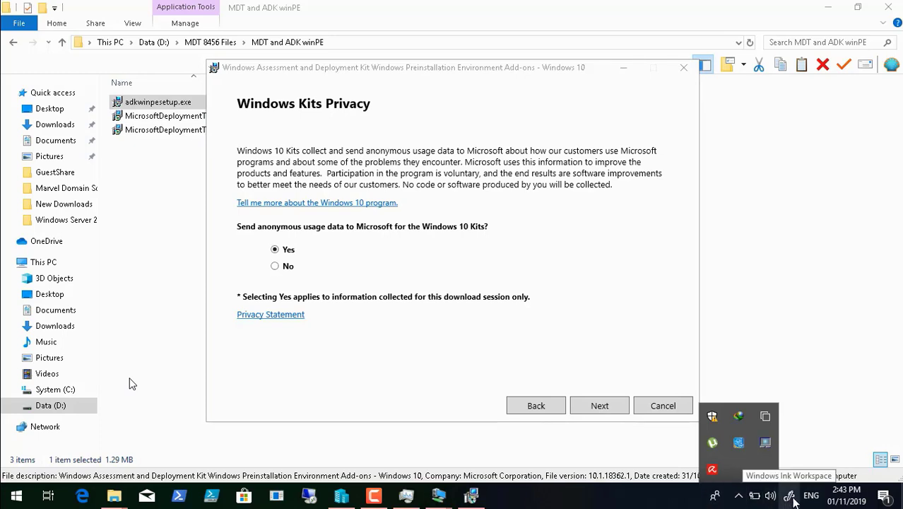
left_click(884, 497)
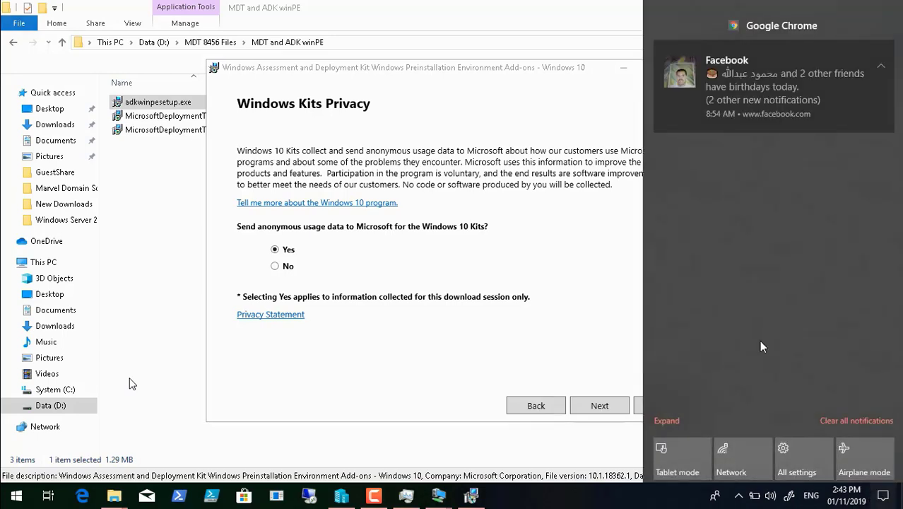
left_click(739, 447)
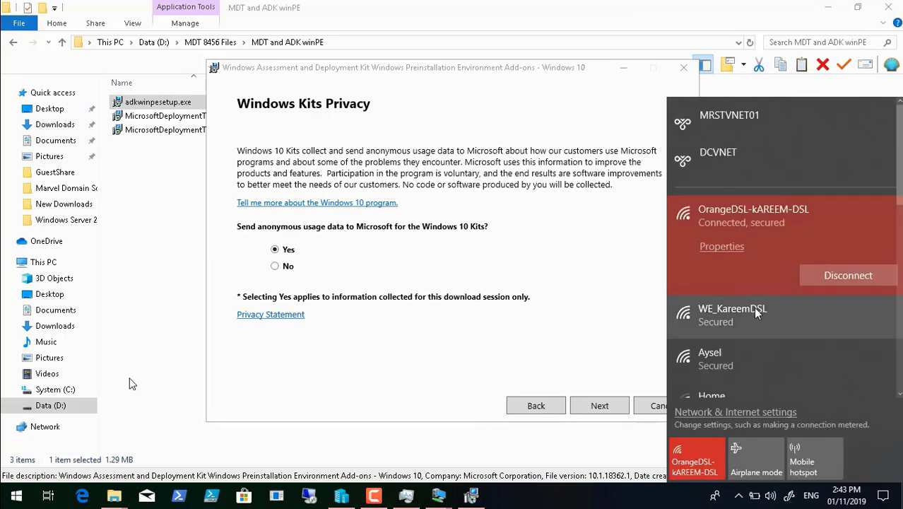
left_click(755, 313)
left_click(831, 317)
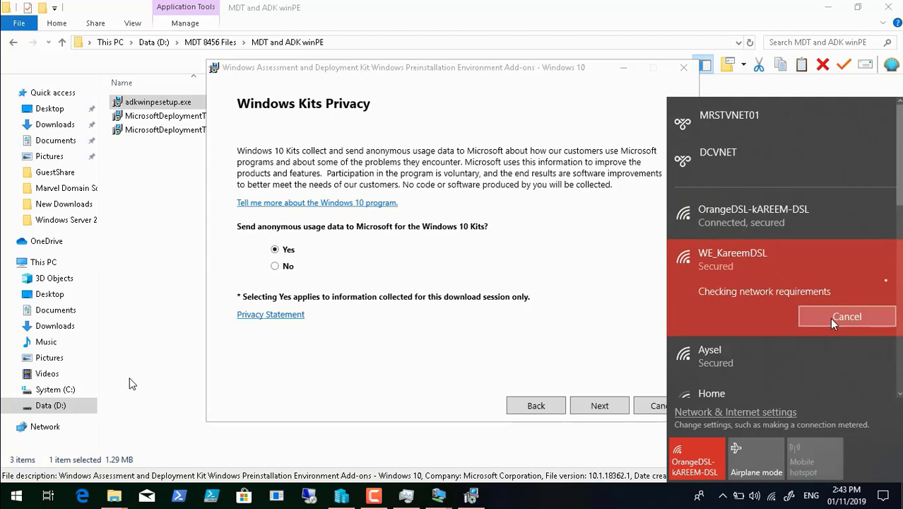
Choose No for sending anonymous usage data and continue past the privacy page
left_click(447, 353)
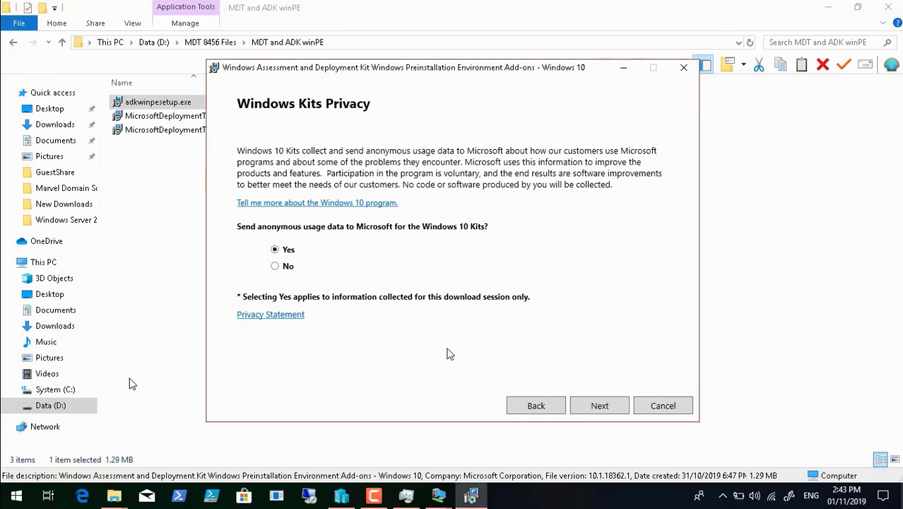
left_click(285, 266)
left_click(599, 407)
Accept the license to start the download, then check DCDC02 and Hyper-V Manager
left_click(597, 407)
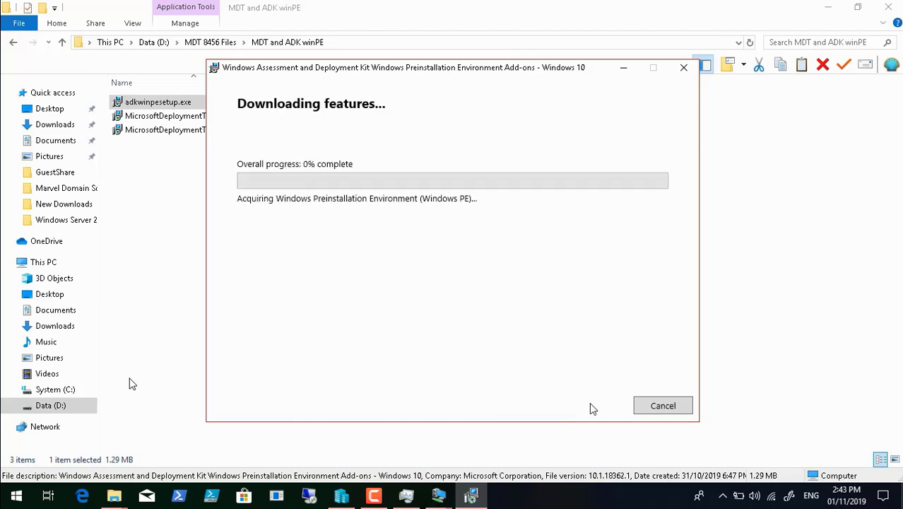
left_click(439, 495)
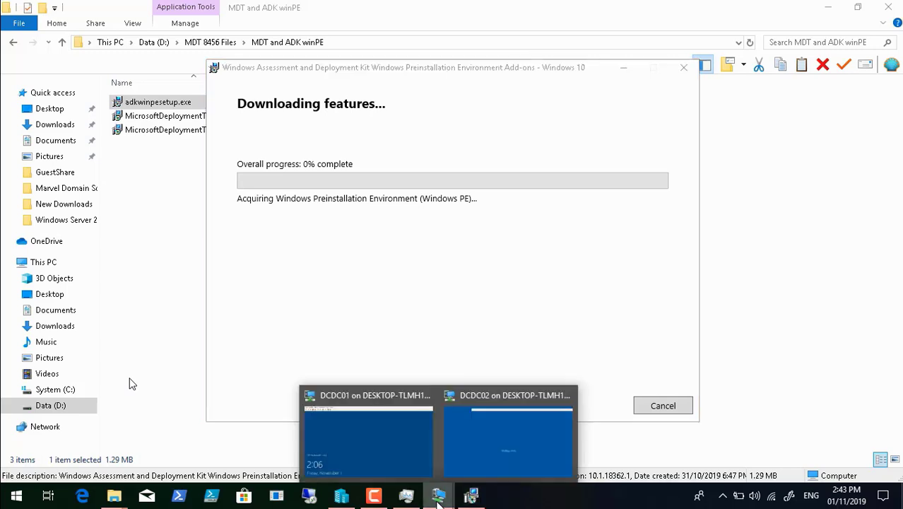
left_click(490, 461)
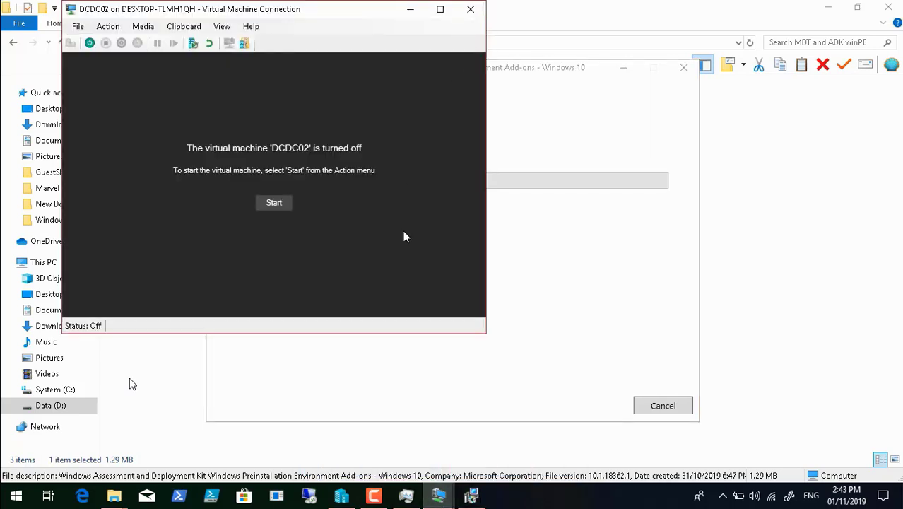
left_click(472, 9)
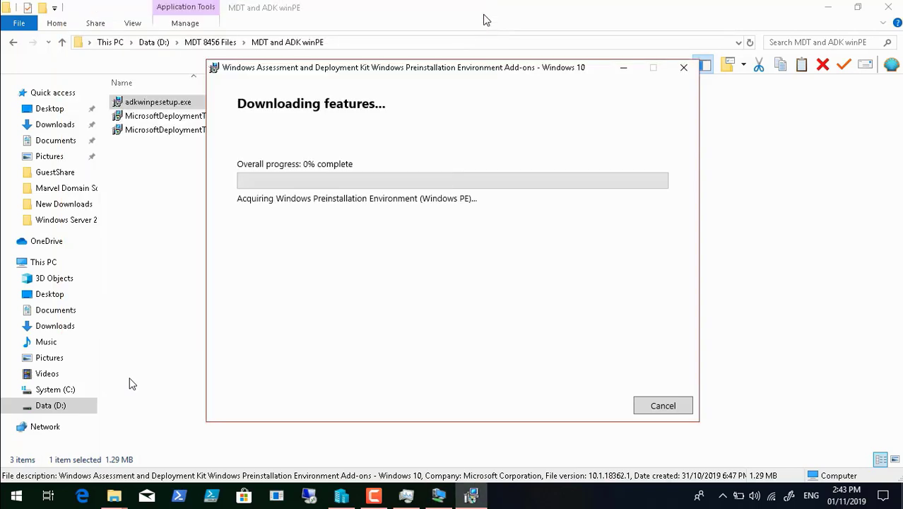
left_click(342, 497)
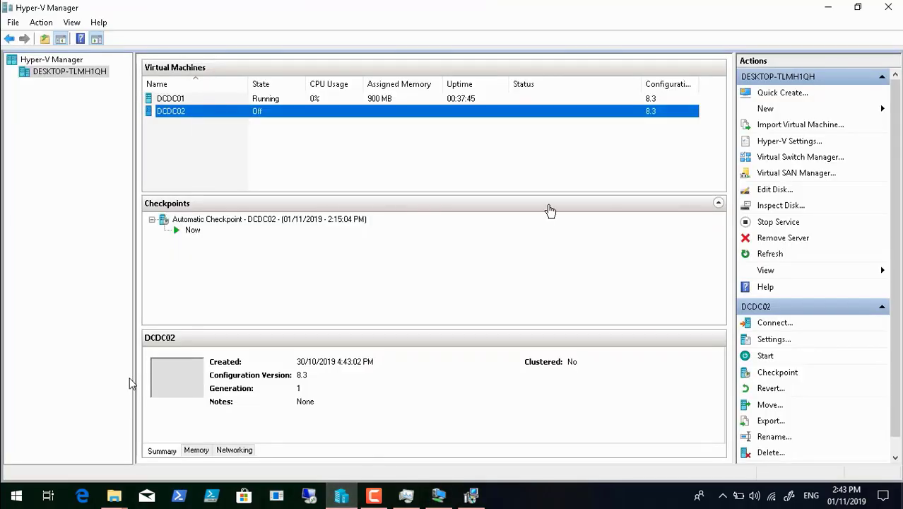
left_click(822, 11)
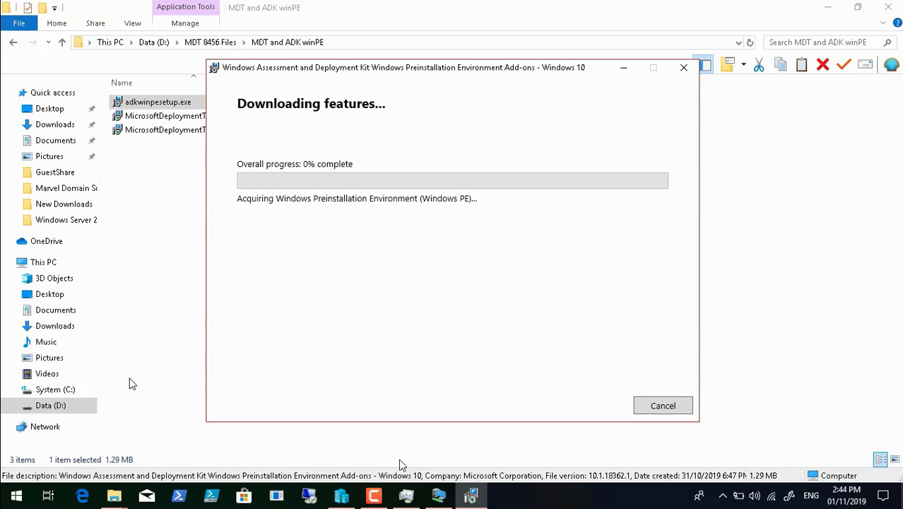
Wait until the WinPE features finish downloading to D:\MDT 8456 Files\ADKWinPEAddons
mouse_move(125, 463)
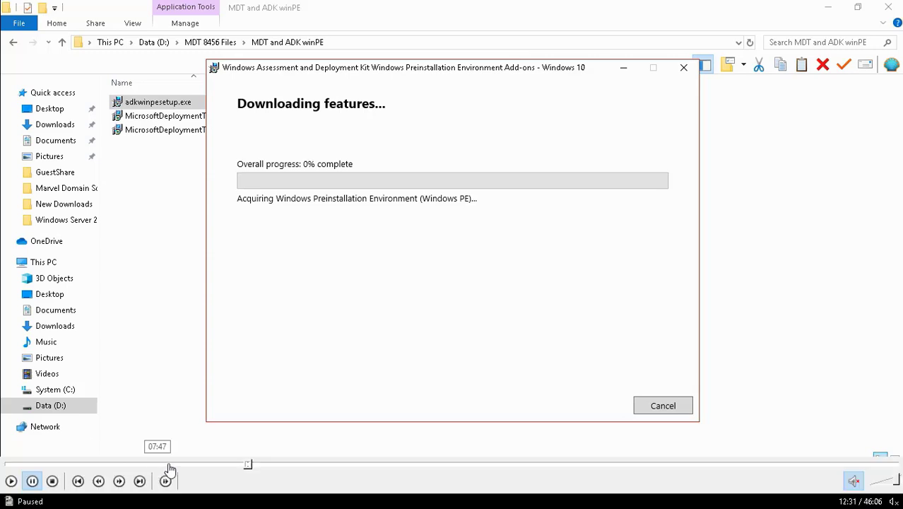
left_click(252, 465)
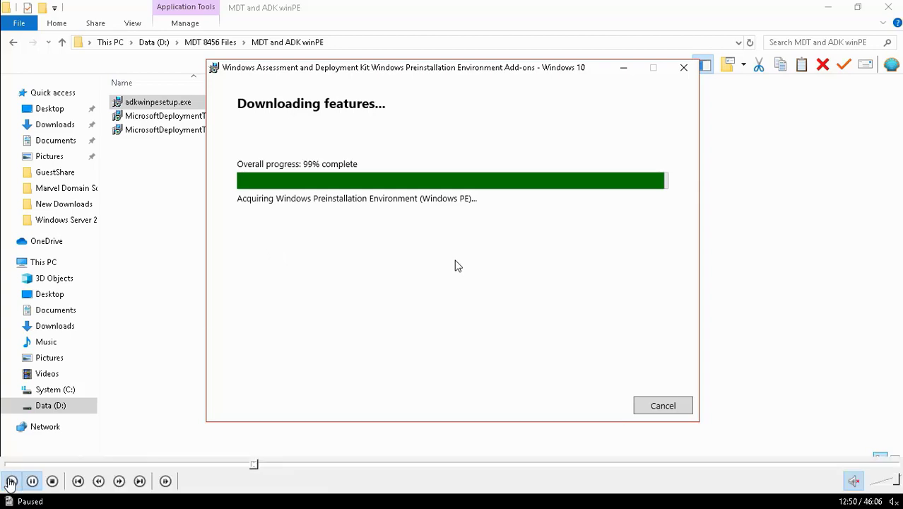
left_click(10, 481)
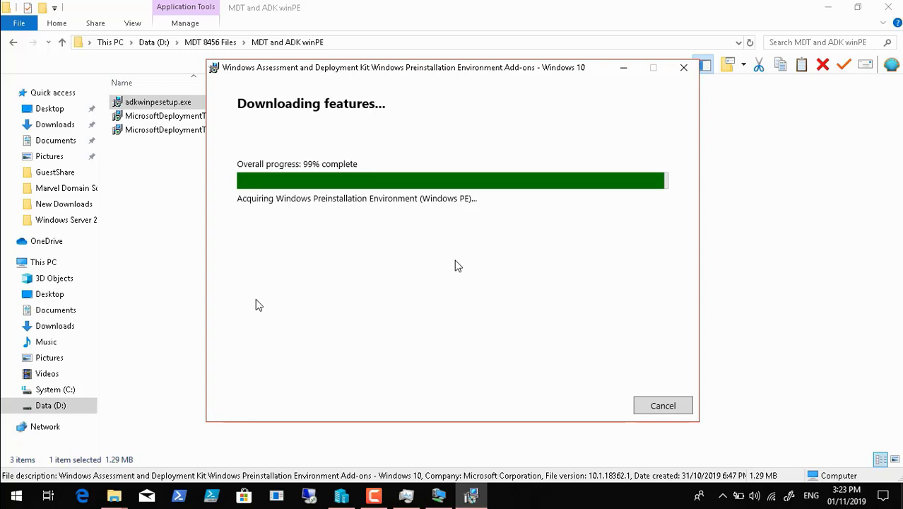
mouse_move(99, 477)
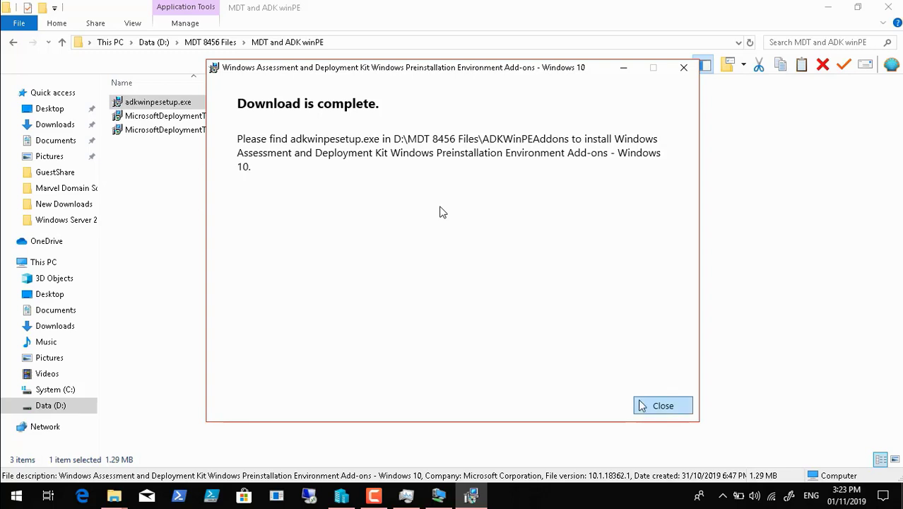
Close the download-complete notice, open ADKWinPEAddons from MDT 8456 Files, then minimize Explorer
left_click(663, 405)
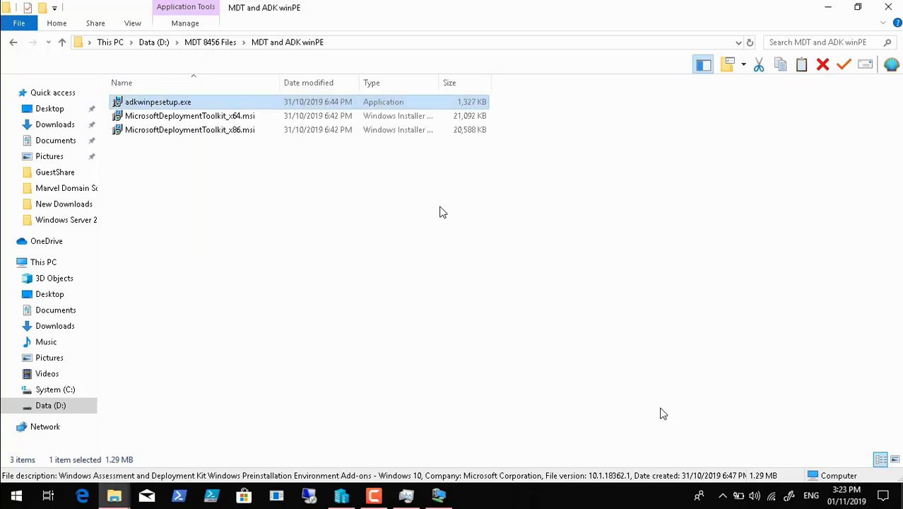
left_click(201, 42)
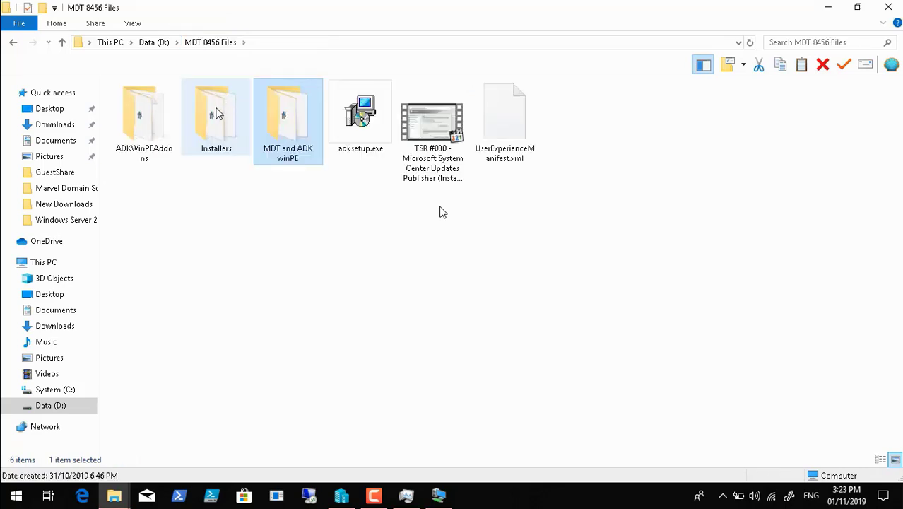
double_click(159, 120)
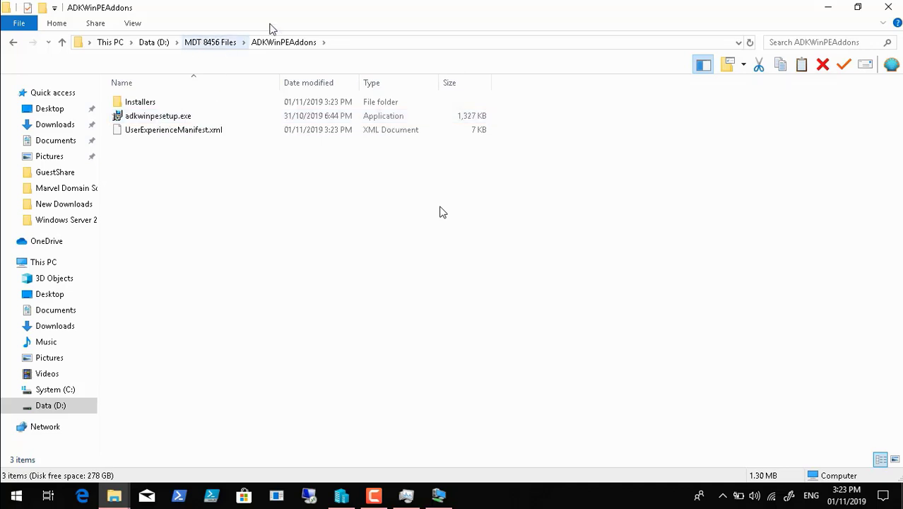
left_click(828, 7)
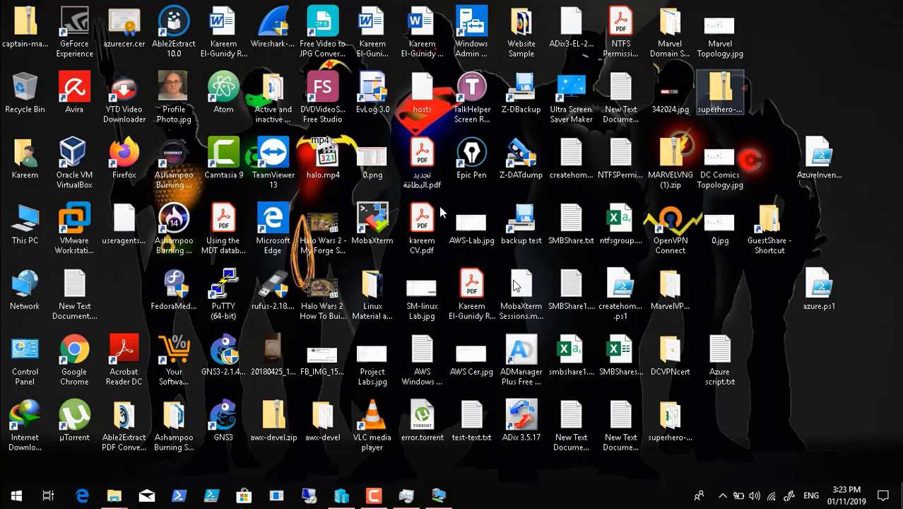
Connect to DCDC02 and start it, continuing from its last state instead of the checkpoint
left_click(346, 498)
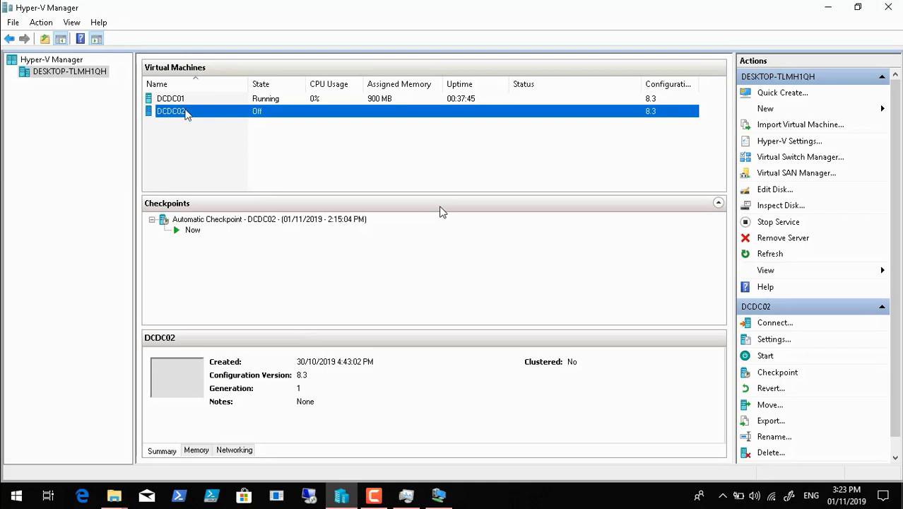
right_click(180, 115)
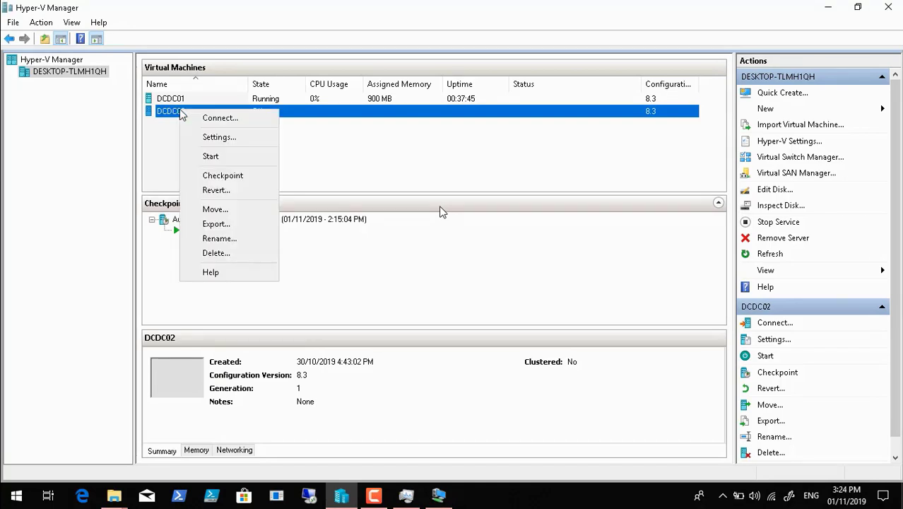
left_click(200, 121)
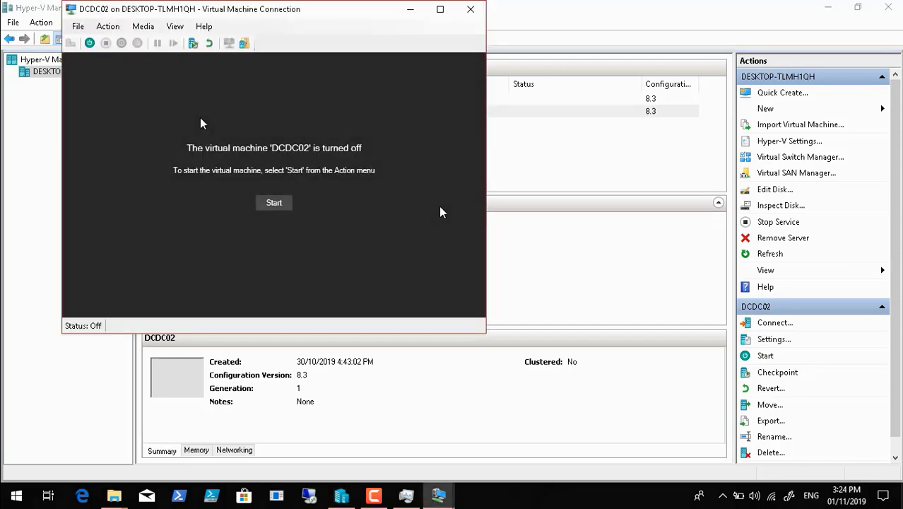
left_click(273, 202)
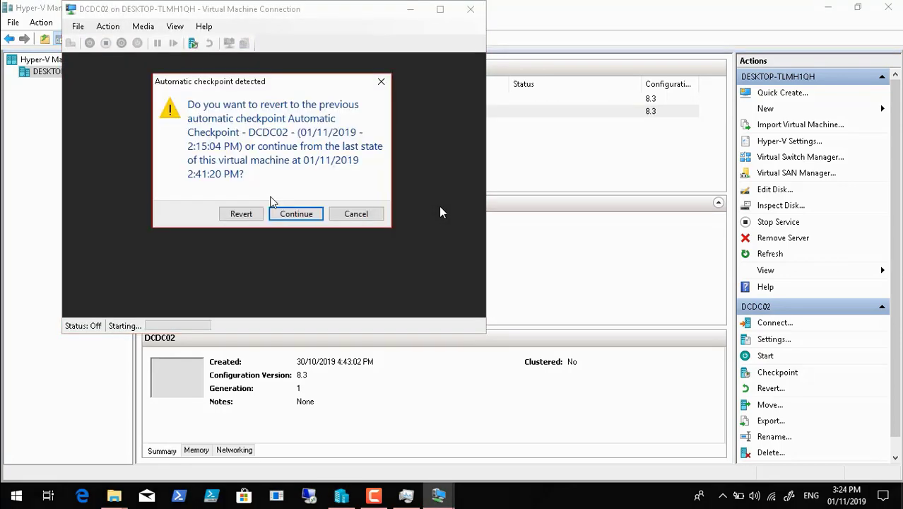
left_click(295, 214)
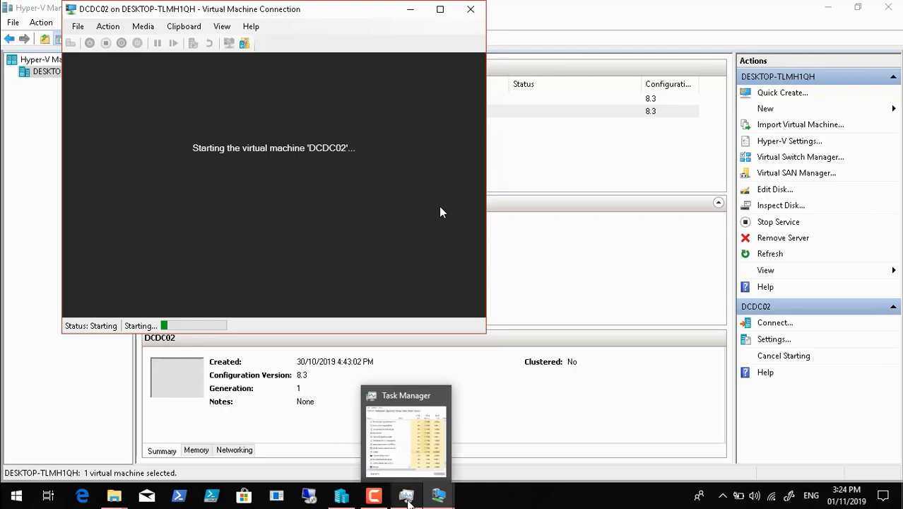
Check resource usage in Task Manager, then minimize it and the VM window
left_click(407, 497)
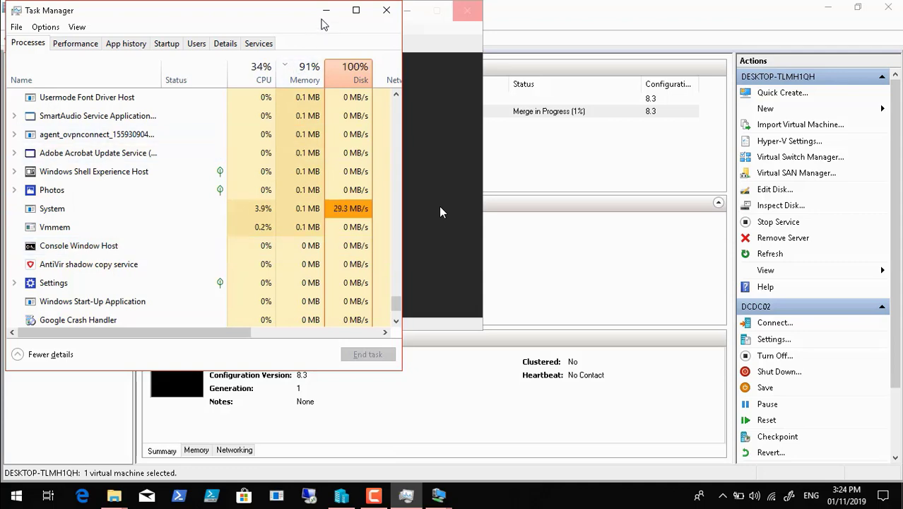
left_click(326, 11)
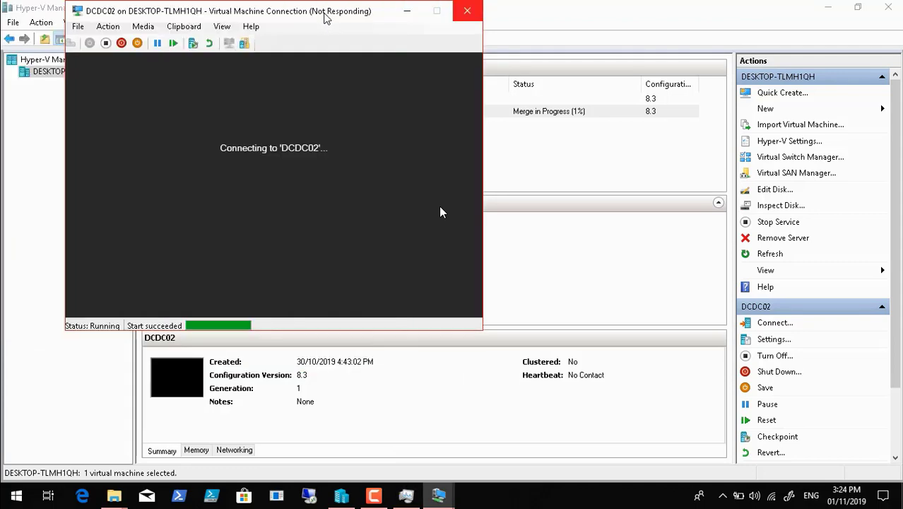
left_click(407, 11)
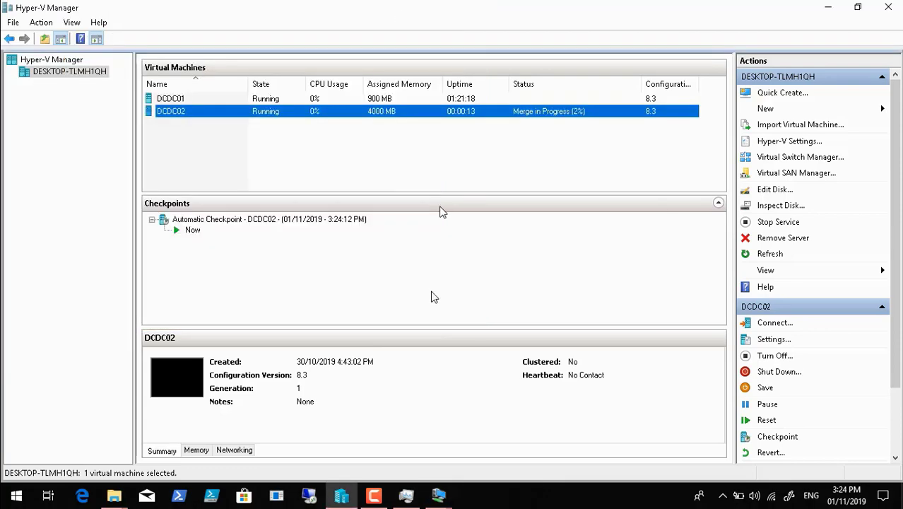
left_click(372, 497)
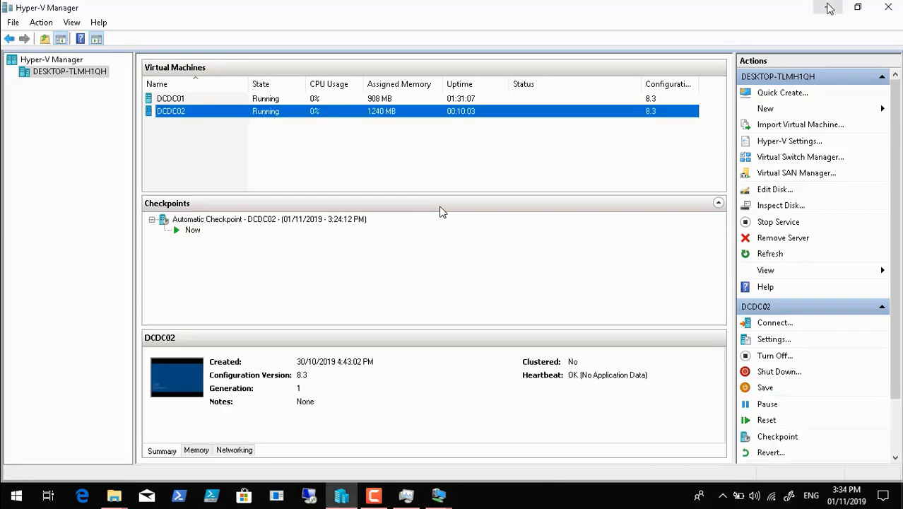
Dismiss the Connect to DCDC02 dialog and copy the ADKWinPEAddons folder from MDT 8456 Files
left_click(830, 8)
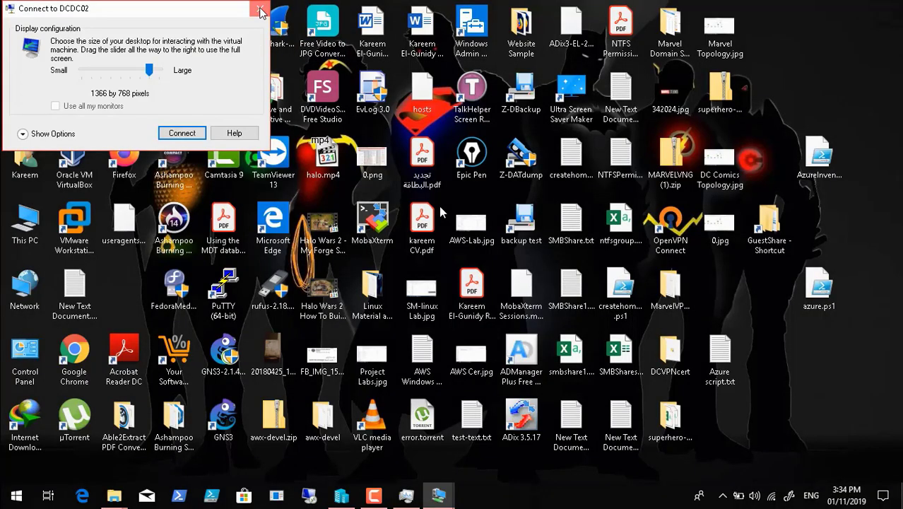
left_click(260, 10)
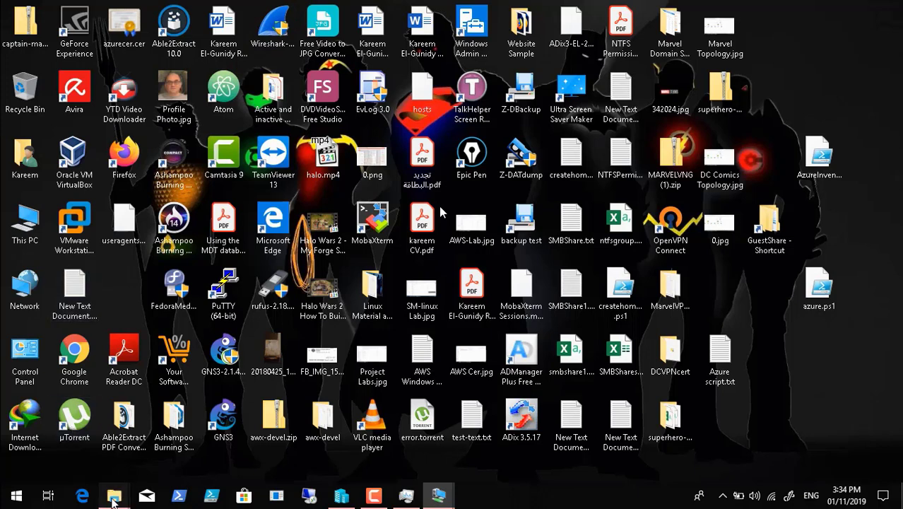
mouse_move(112, 501)
left_click(233, 428)
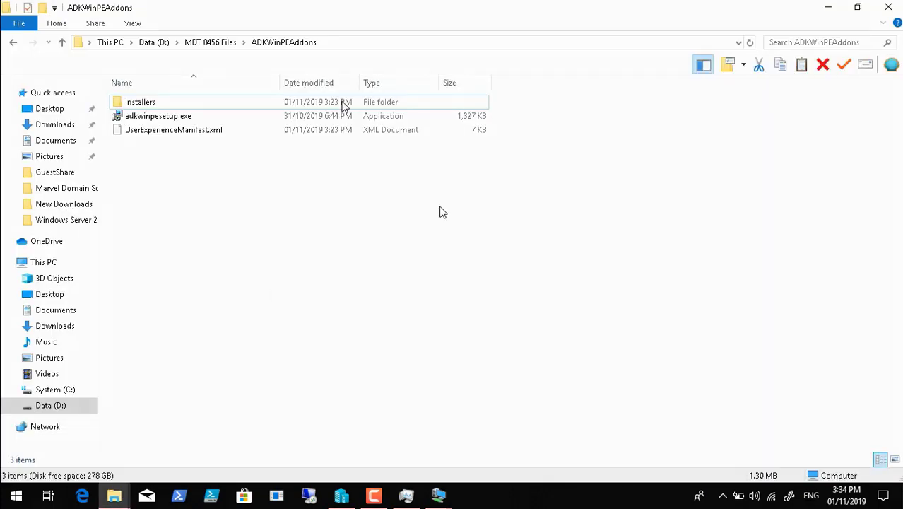
left_click(198, 41)
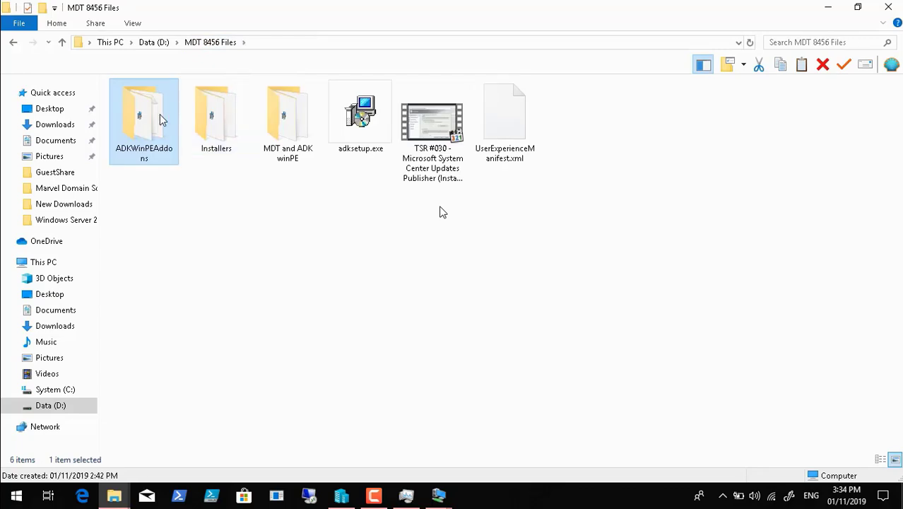
right_click(162, 120)
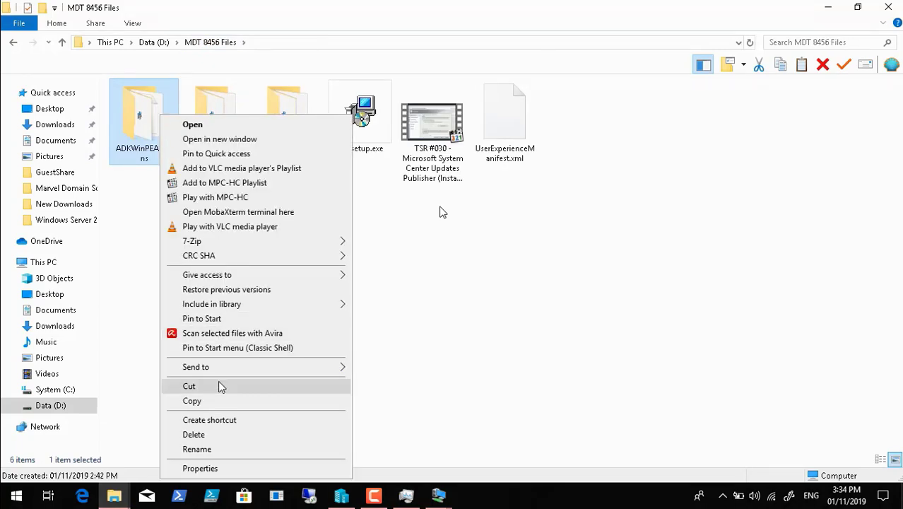
left_click(219, 400)
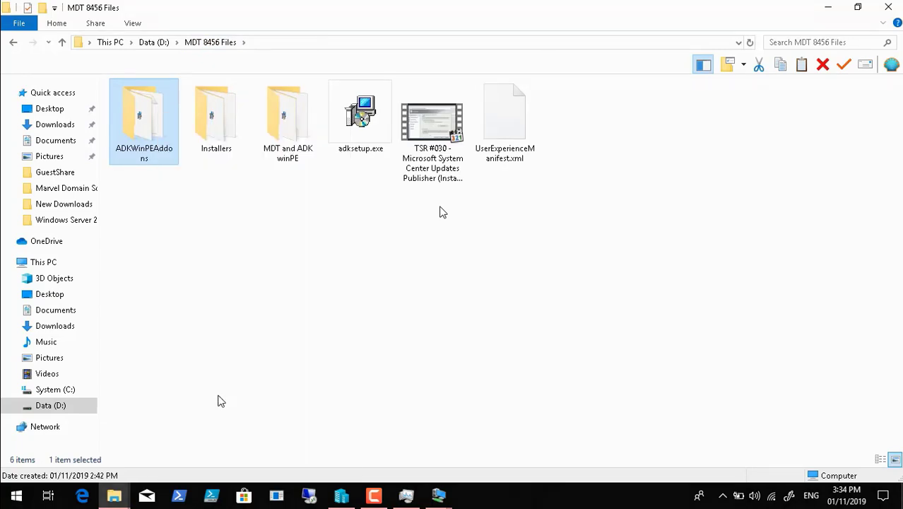
left_click(888, 7)
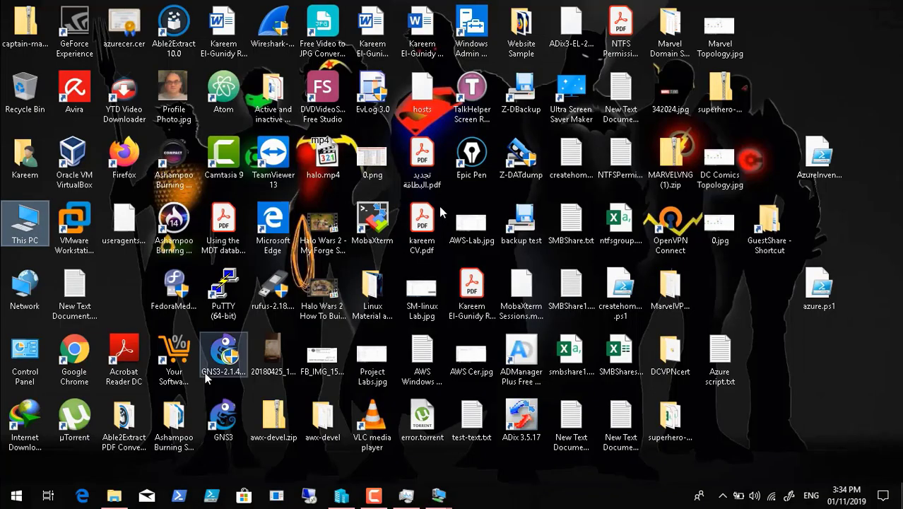
Open \\10.0.1.21\d$ through Run and maximize its window
left_click(20, 499)
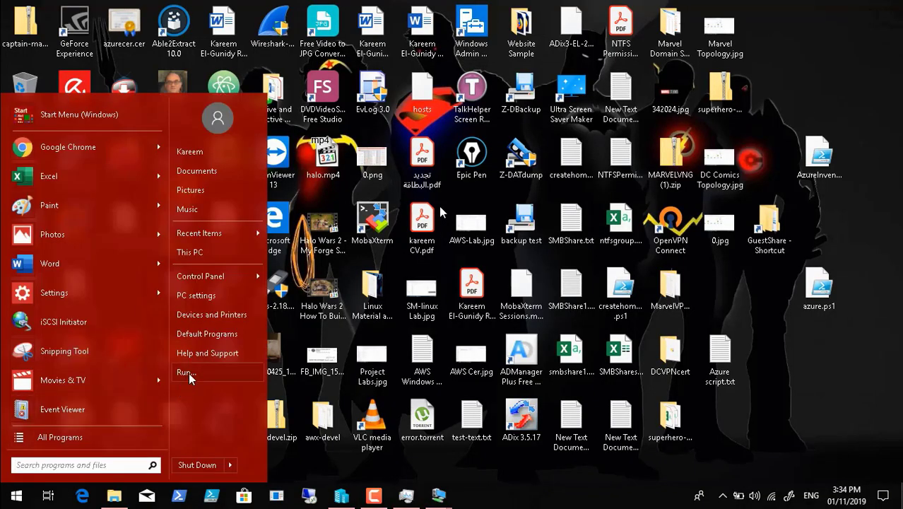
left_click(188, 377)
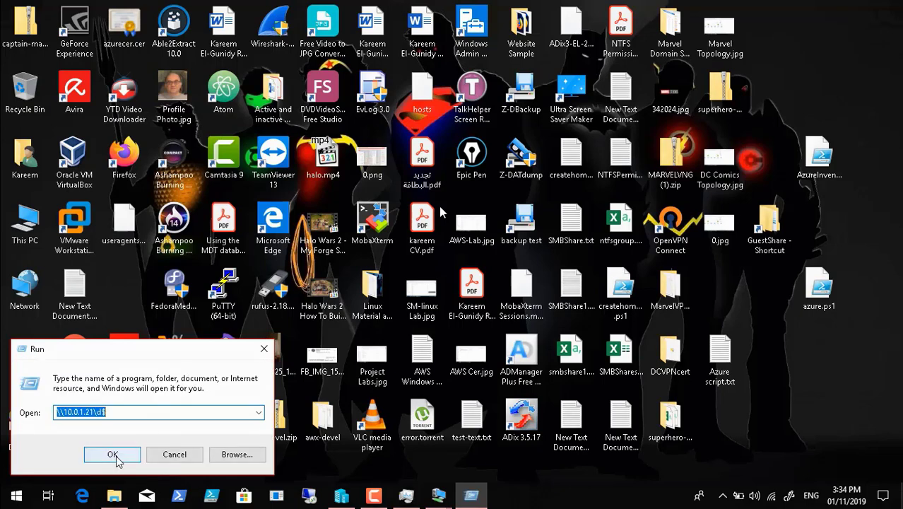
left_click(116, 454)
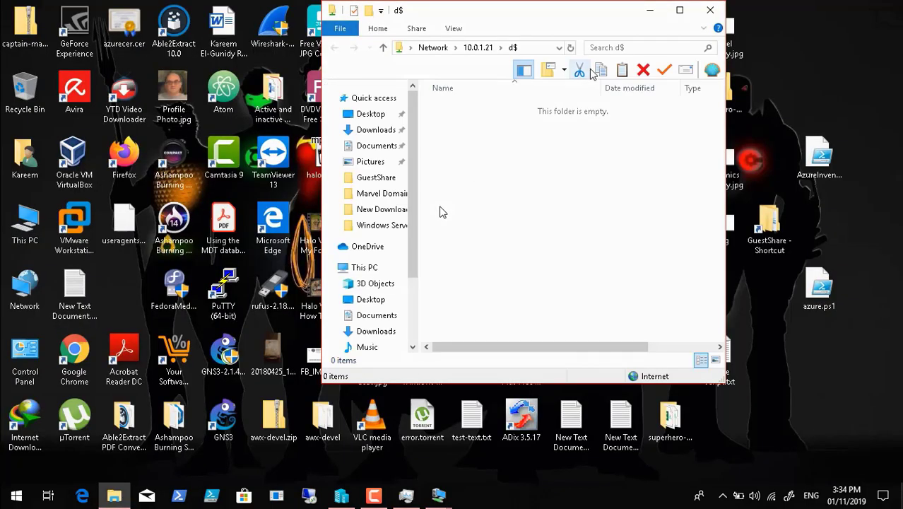
left_click(679, 10)
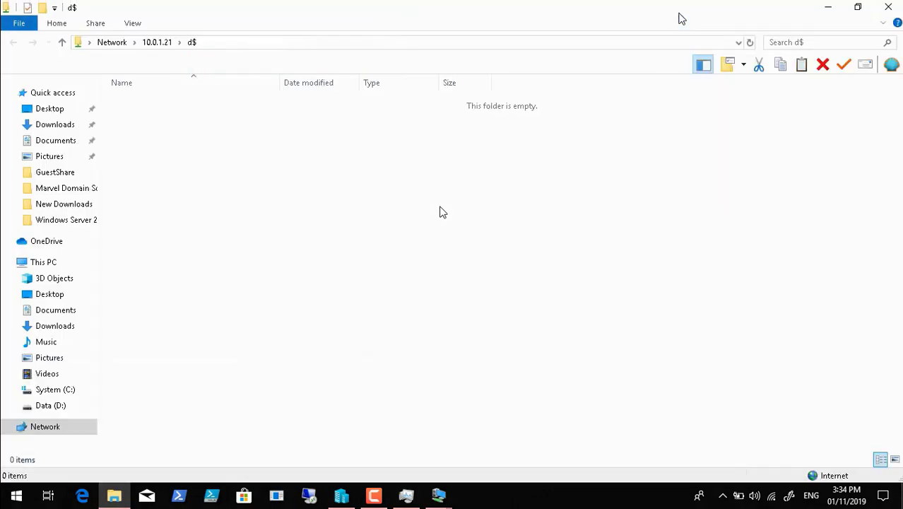
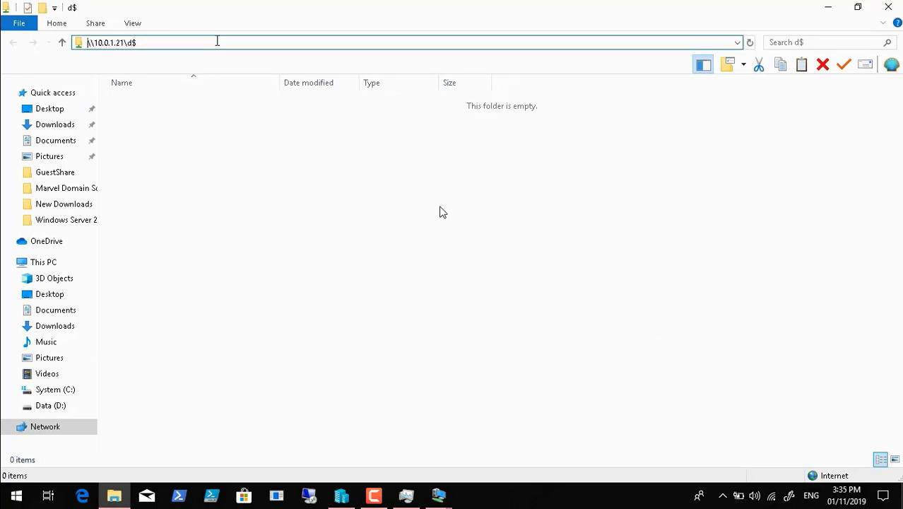
Go to \\10.0.1.21\d$ and open the MDT 8456 Files folder
key("Return")
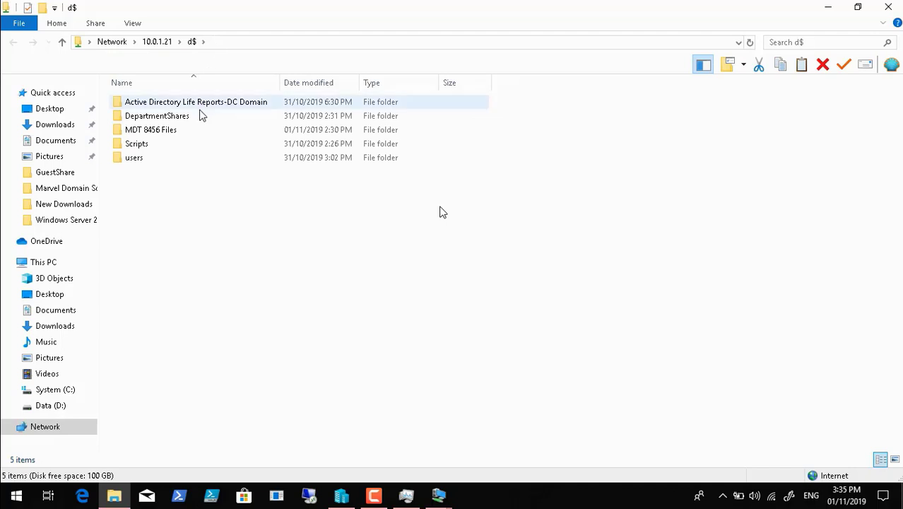
left_click(178, 130)
double_click(178, 130)
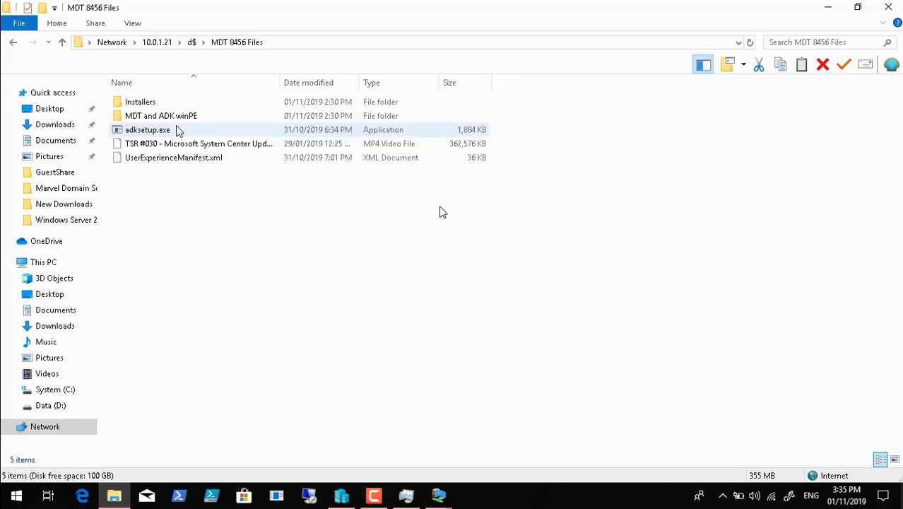
Paste the ADKWinPEAddons folder into MDT 8456 Files, then show the desktop
right_click(210, 235)
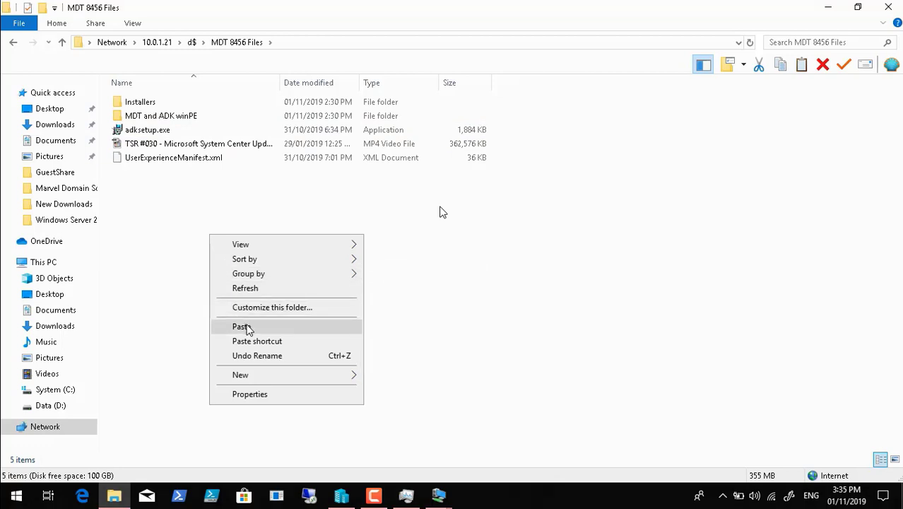
left_click(247, 327)
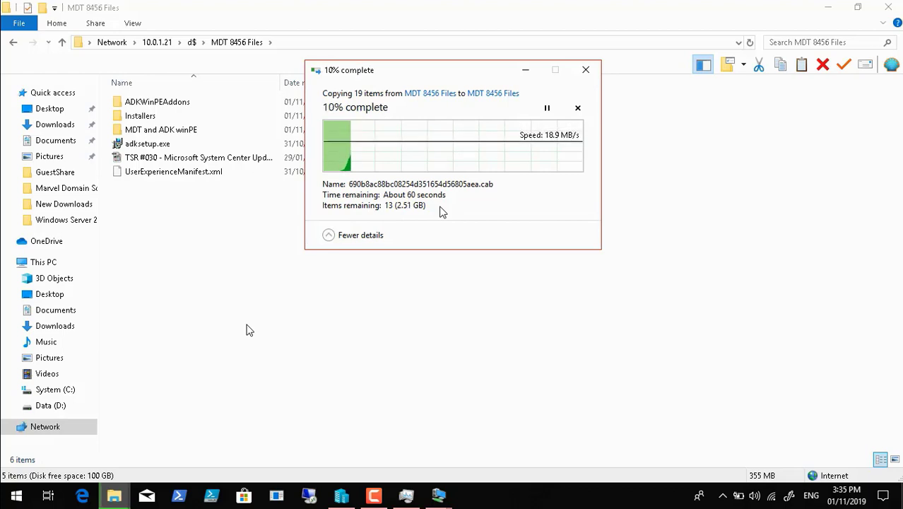
left_click(376, 498)
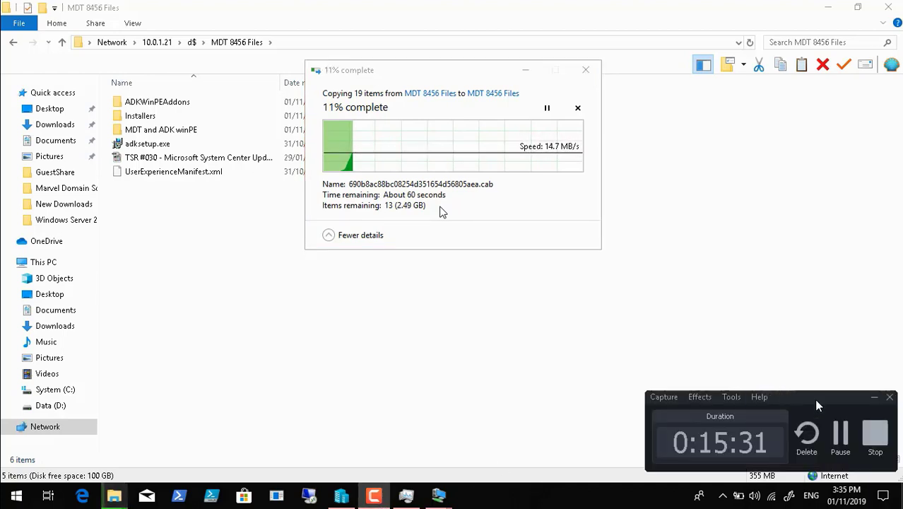
left_click(841, 438)
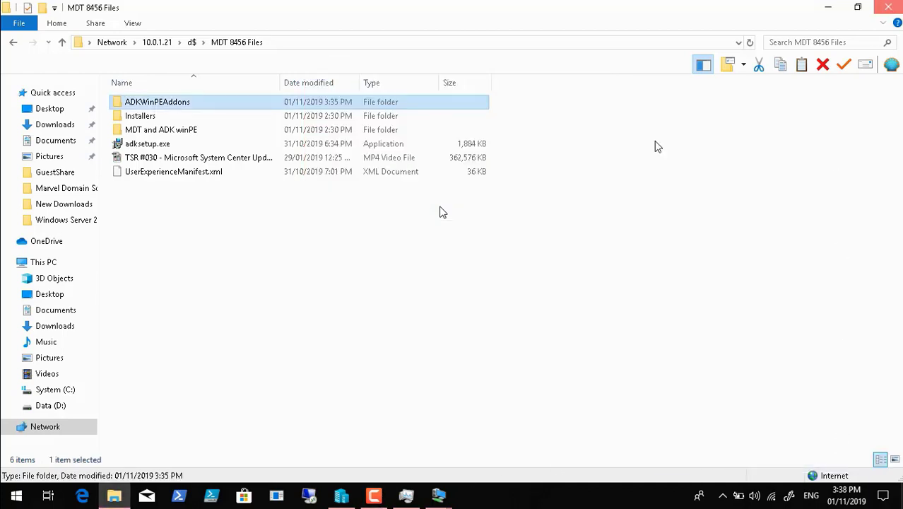
key("super+d")
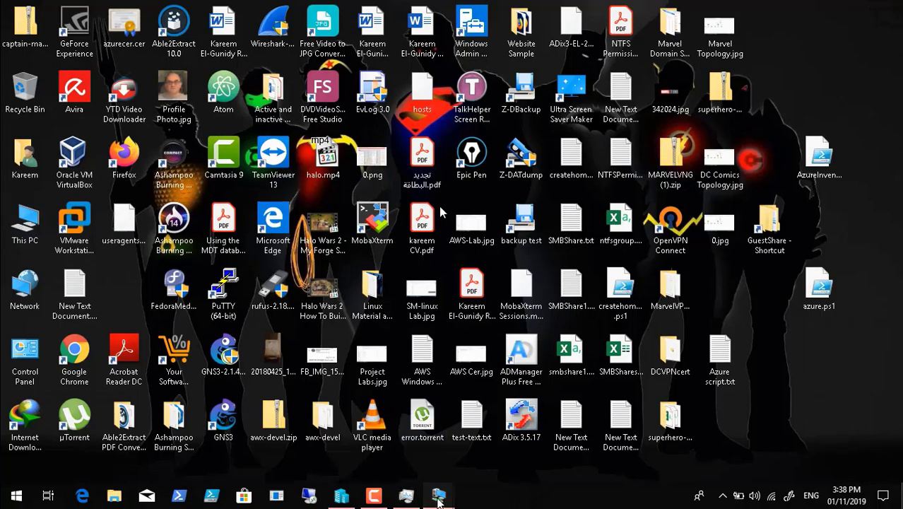
Bring up the DCDC02 VM, wake its lock screen and switch to full screen mode
mouse_move(438, 499)
left_click(501, 444)
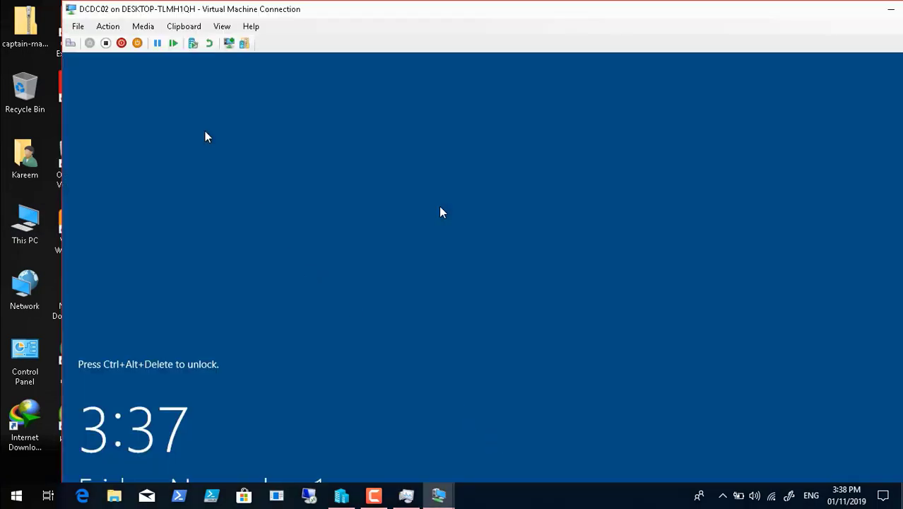
left_click(69, 44)
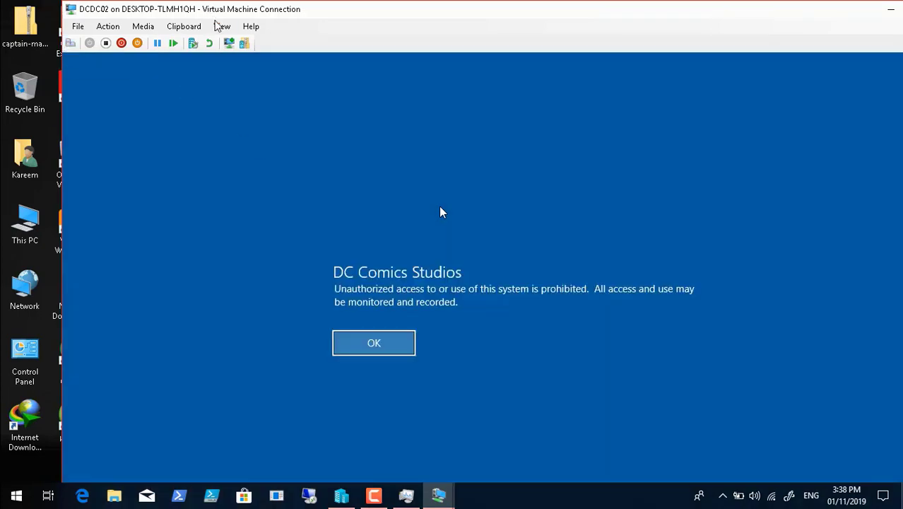
left_click(219, 26)
left_click(233, 38)
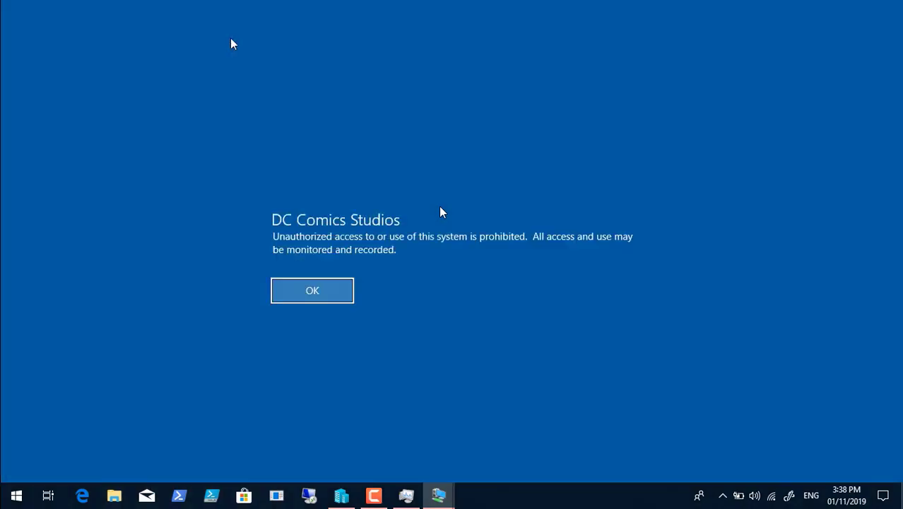
Acknowledge the DC Comics Studios legal notice and sign in with the account's username and password
left_click(312, 290)
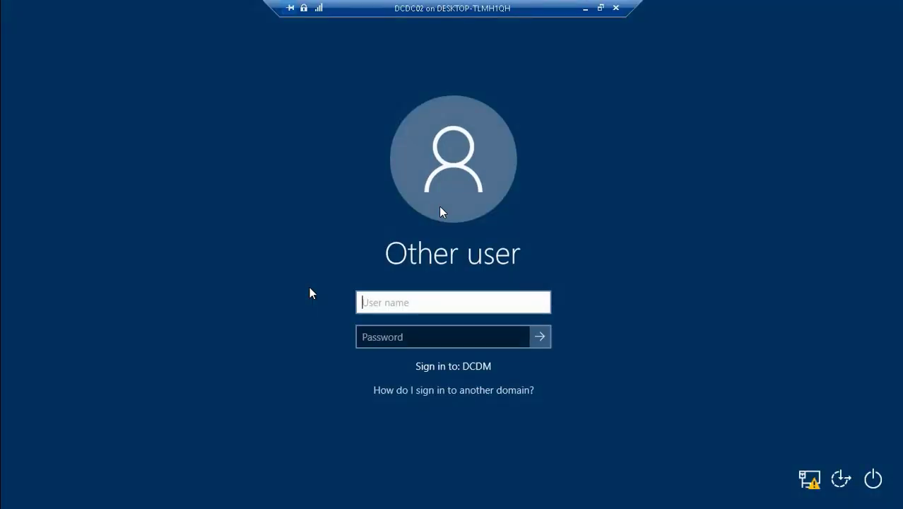
key("Tab")
type("P@ssw")
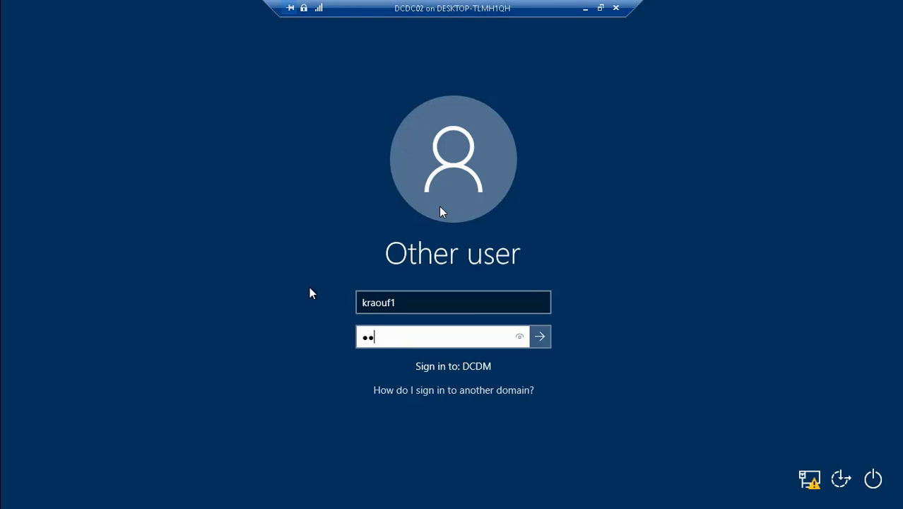
type("0rd12")
key("Return")
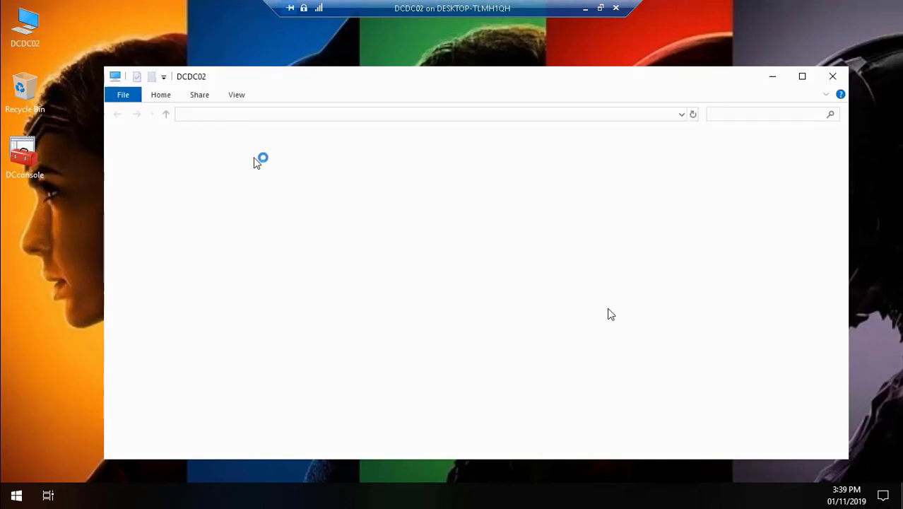
Browse to Local Disk (D:) > MDT 8456 Files > MDT and ADK winPE and run adkwinpesetup
double_click(609, 309)
left_click(438, 496)
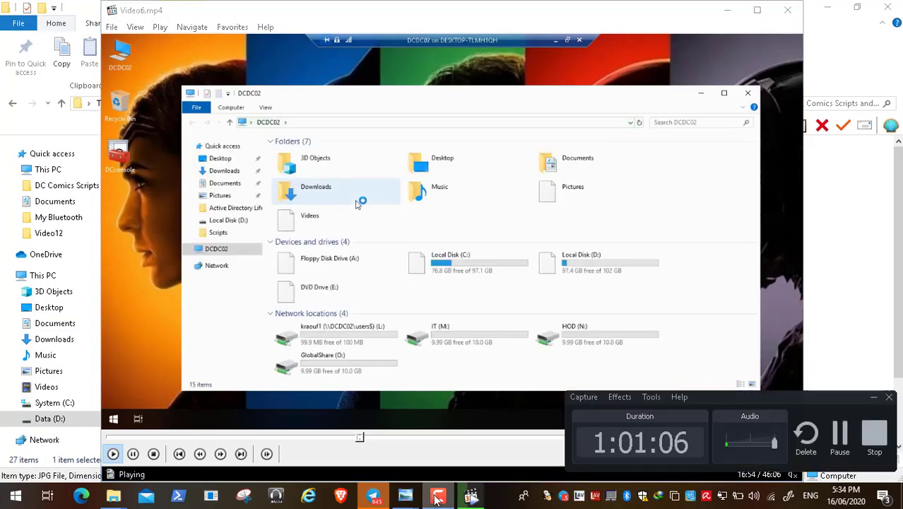
left_click(873, 398)
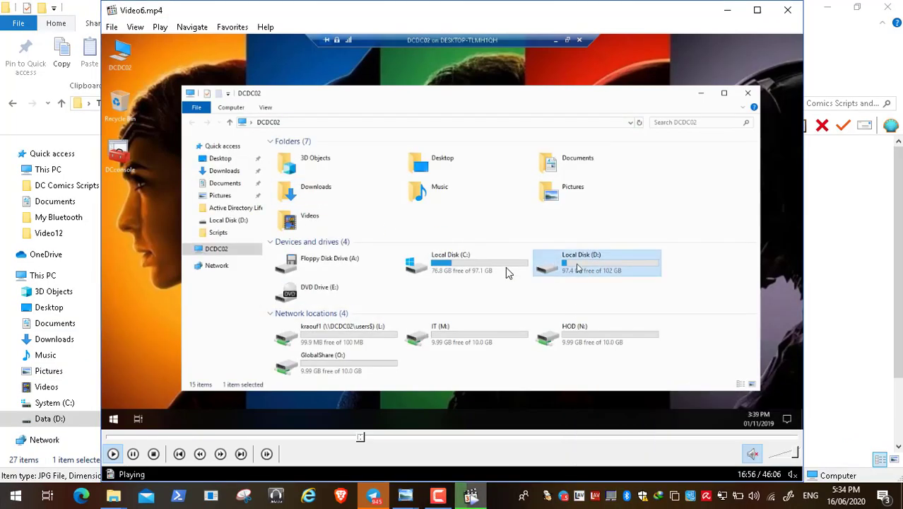
double_click(415, 253)
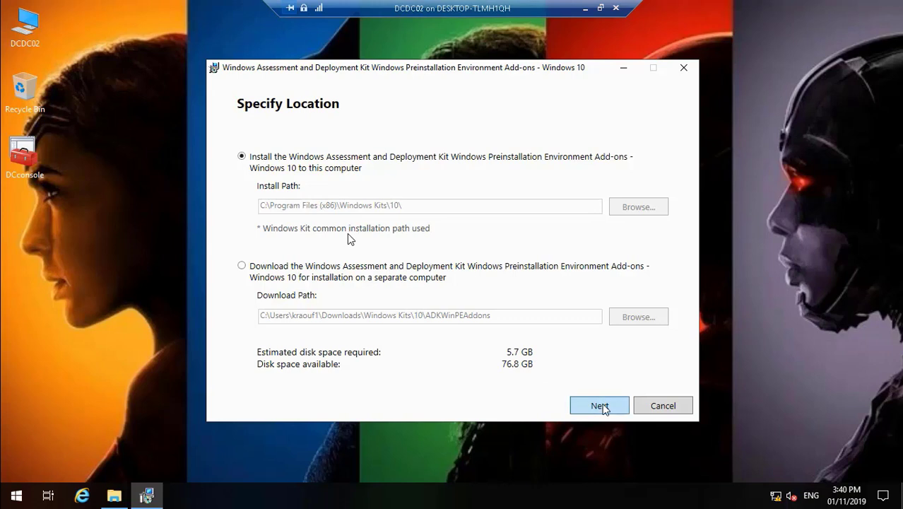
Keep the default install path and usage data off, accept the license and install Windows PE
left_click(601, 407)
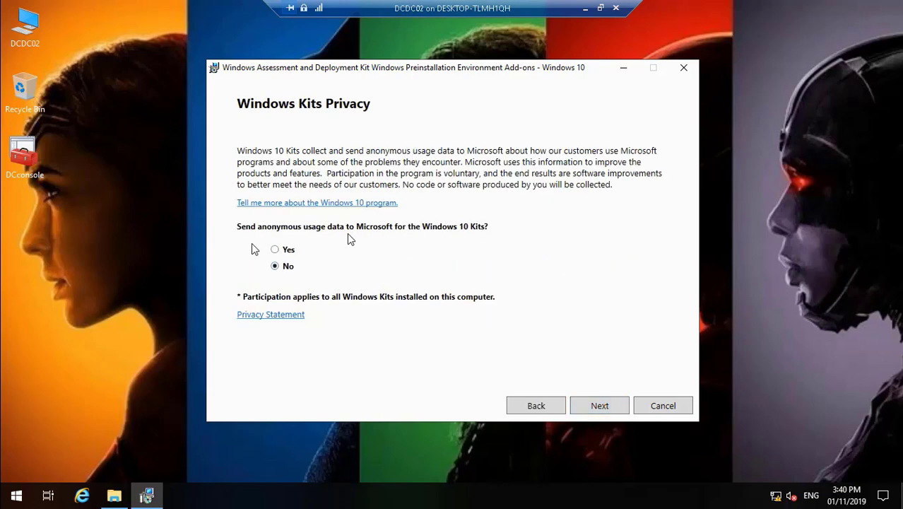
left_click(614, 408)
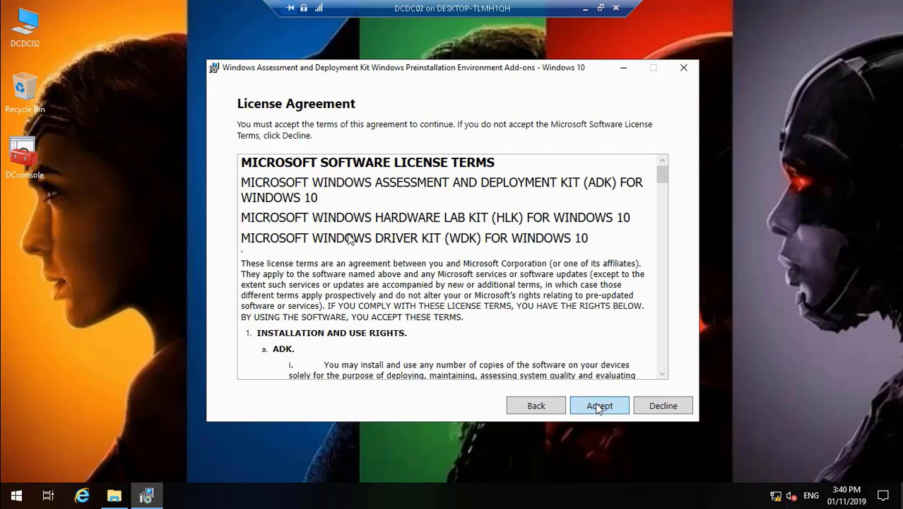
left_click(599, 407)
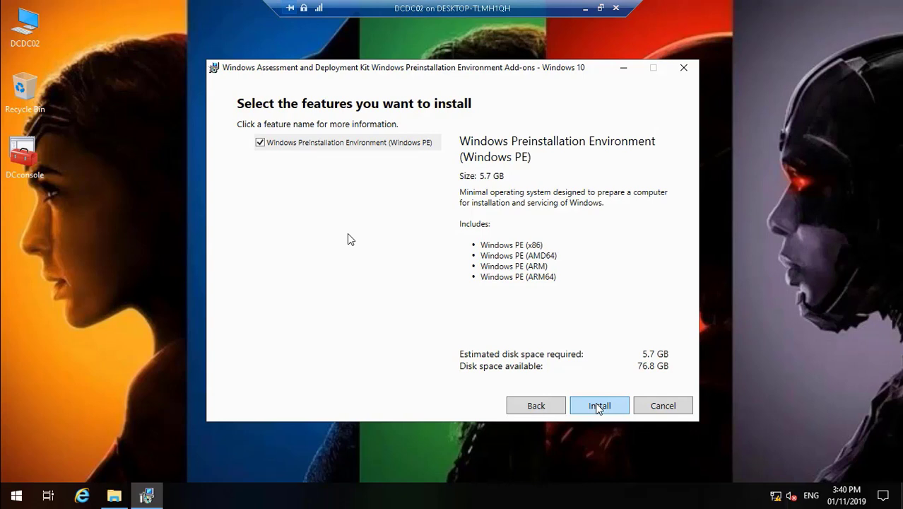
left_click(600, 407)
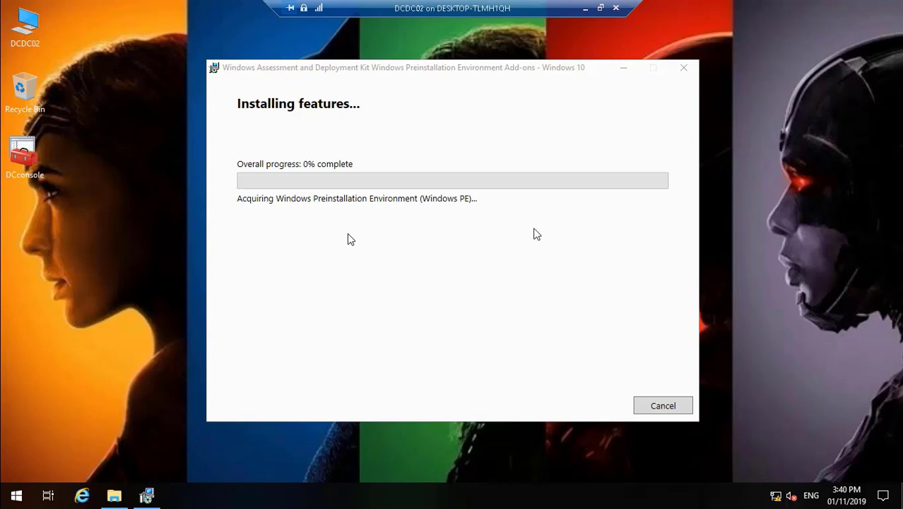
After the install finishes, return to DCDC02, close the installer and reopen the MDT and ADK winPE folder
left_click(583, 10)
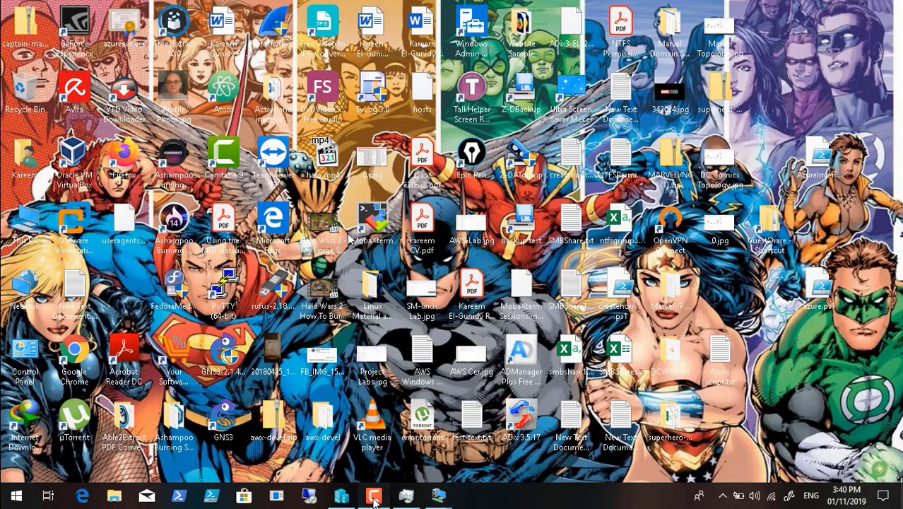
left_click(386, 488)
left_click(843, 434)
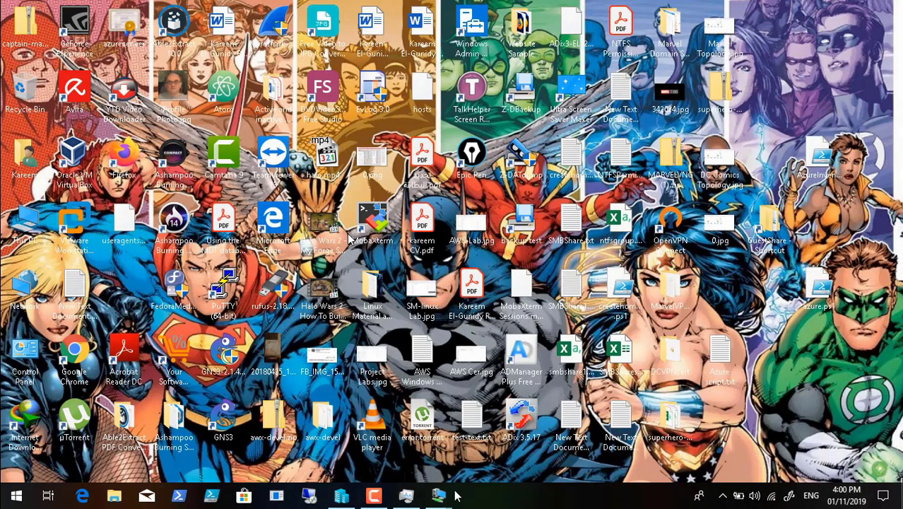
mouse_move(438, 494)
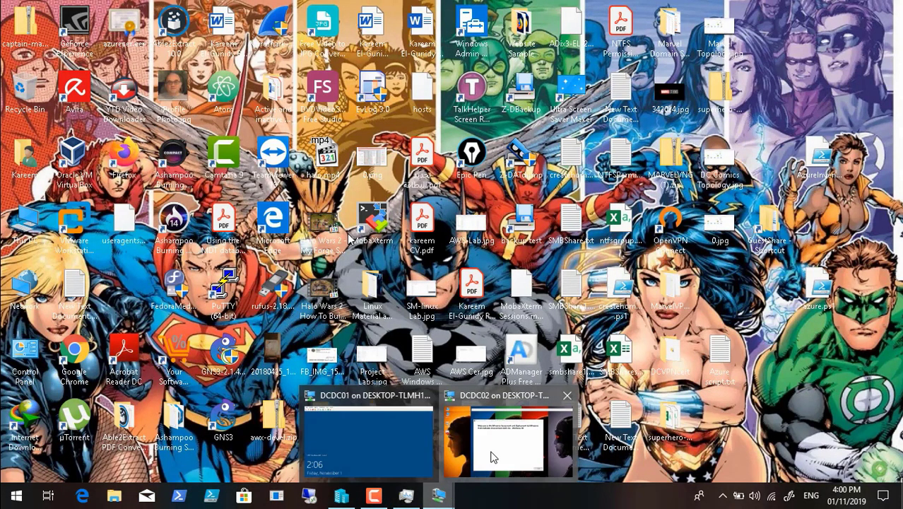
left_click(493, 452)
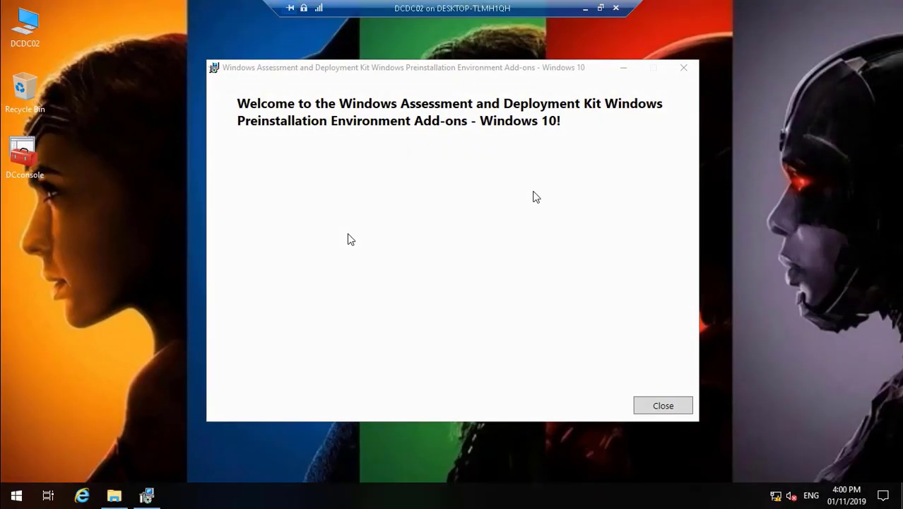
left_click(663, 406)
left_click(117, 497)
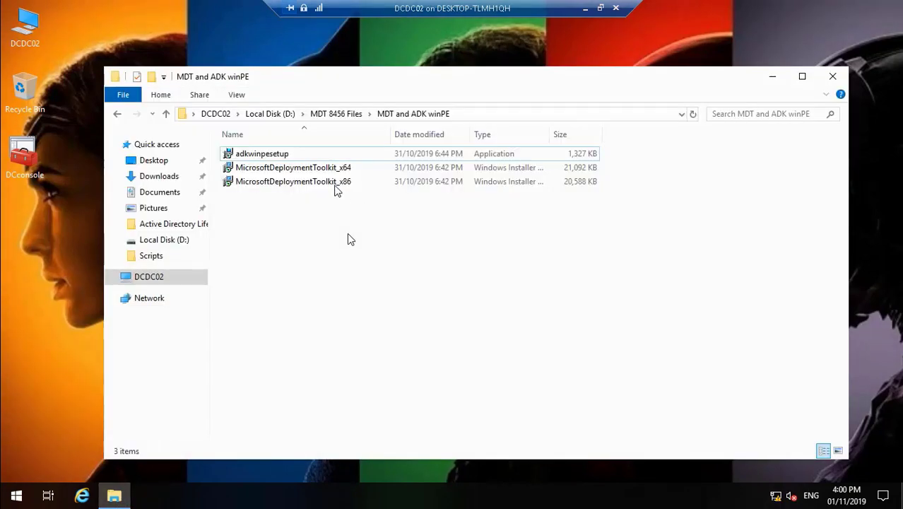
Select and run MicrosoftDeploymentToolkit_x64 to open the MDT 6.3.8456.1000 Setup Wizard
left_click(319, 168)
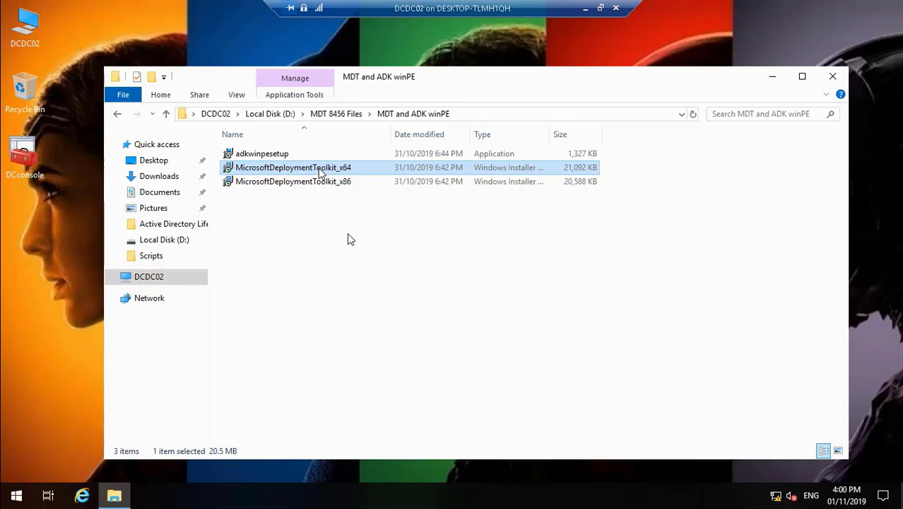
double_click(320, 169)
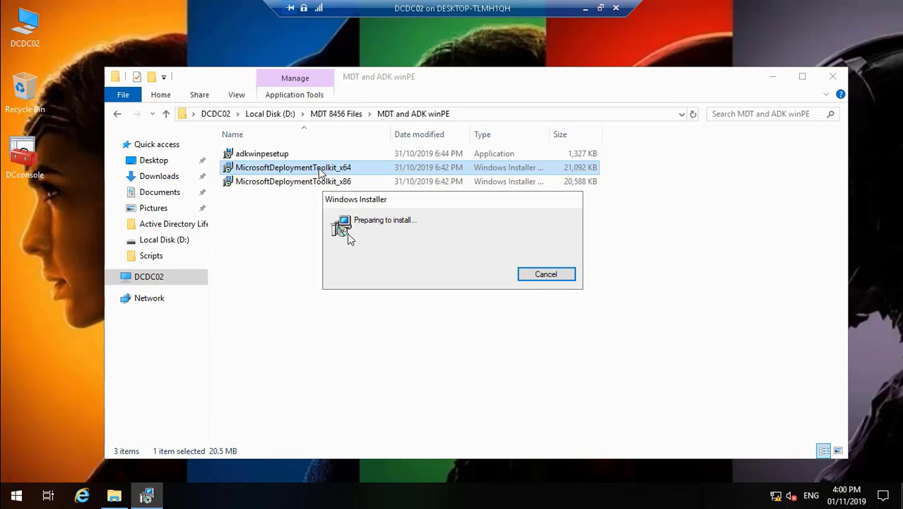
Close File Explorer and install MDT with default features, accepting the licence and not joining the improvement program
left_click(830, 79)
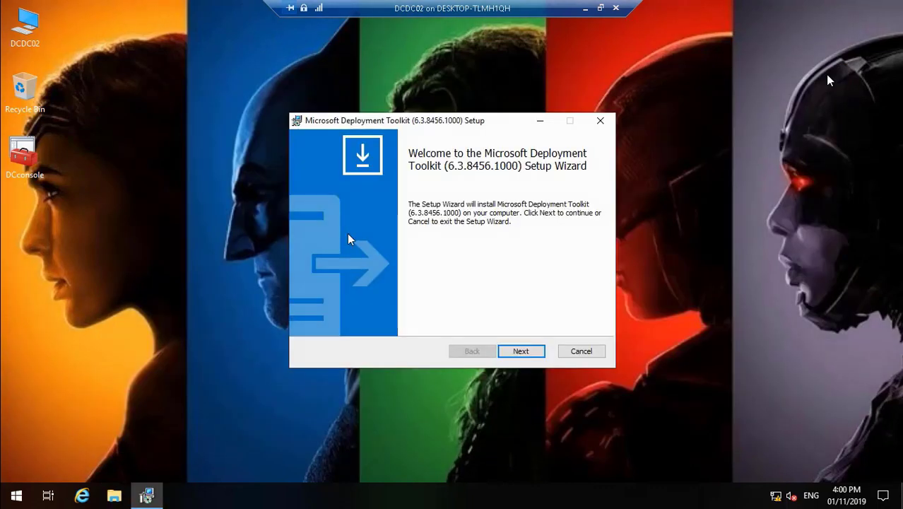
left_click(523, 352)
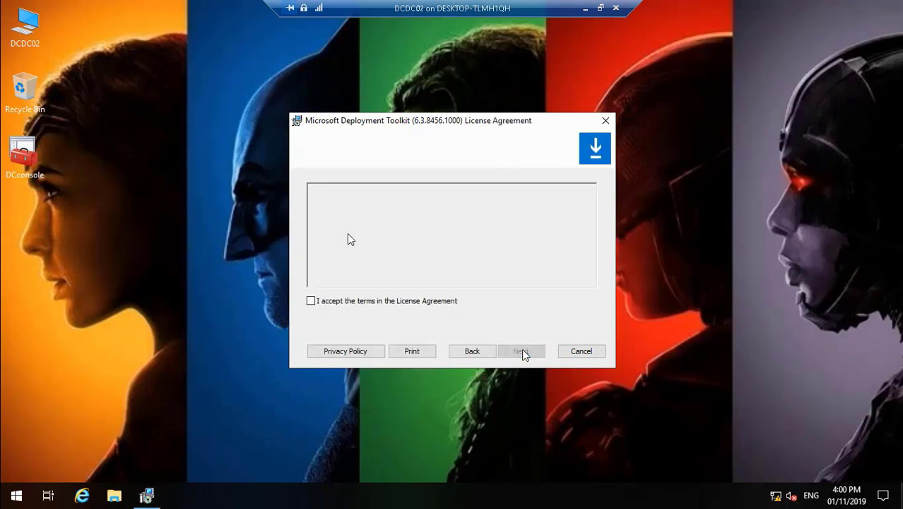
left_click(369, 301)
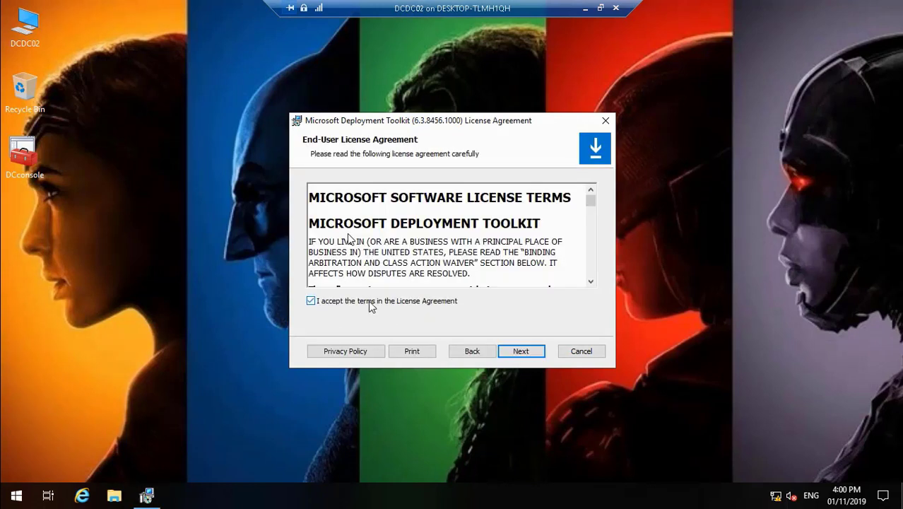
left_click(523, 352)
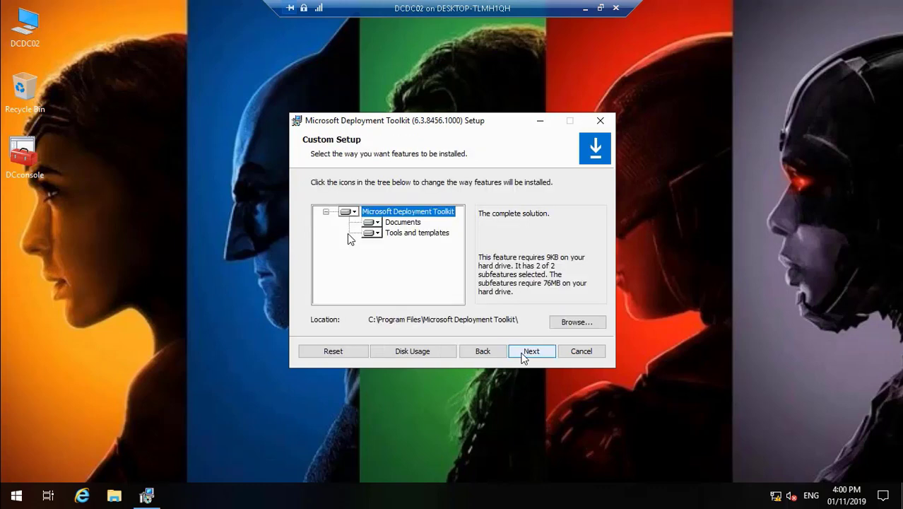
left_click(524, 355)
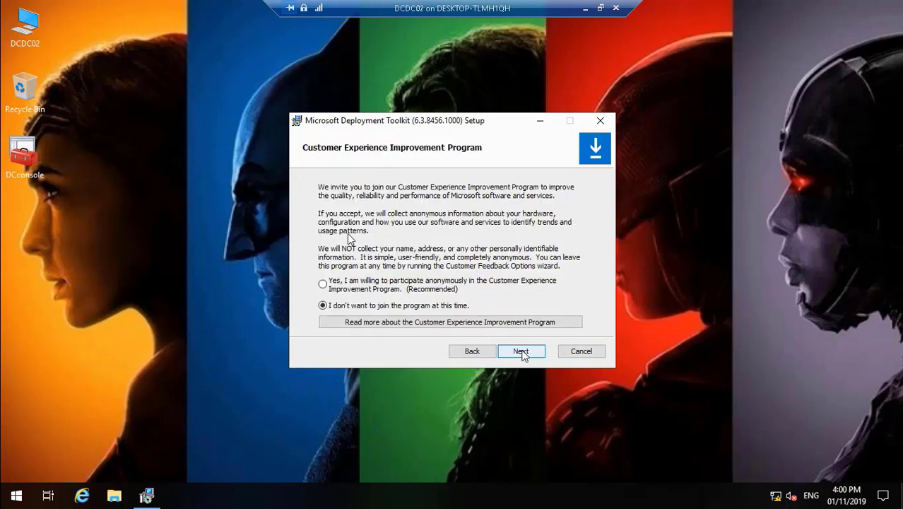
left_click(522, 352)
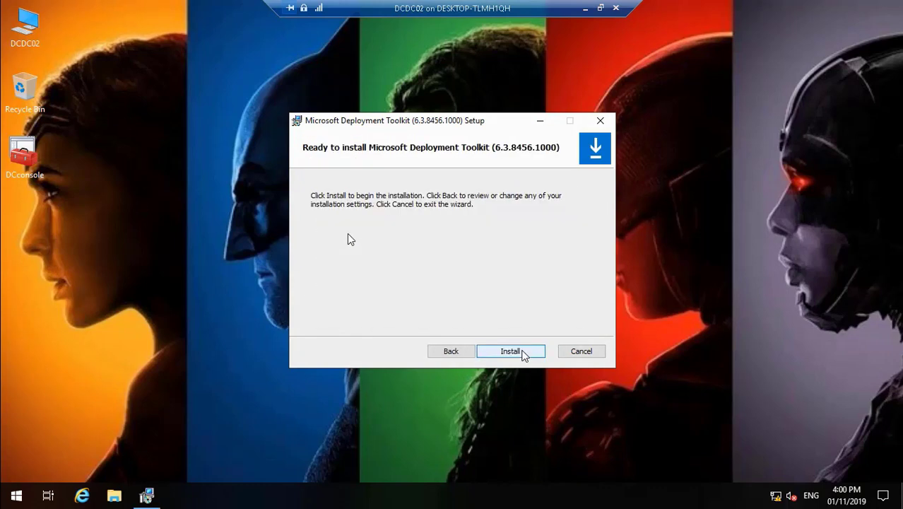
left_click(523, 353)
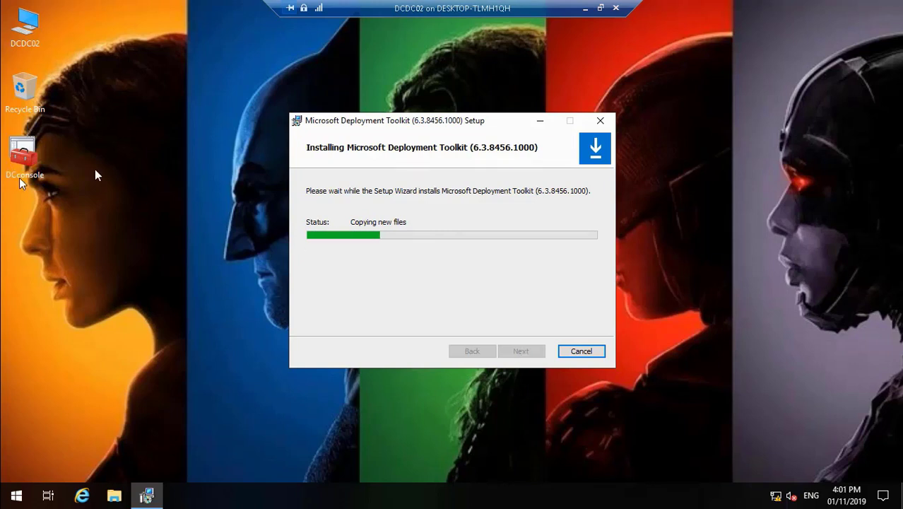
left_click(31, 159)
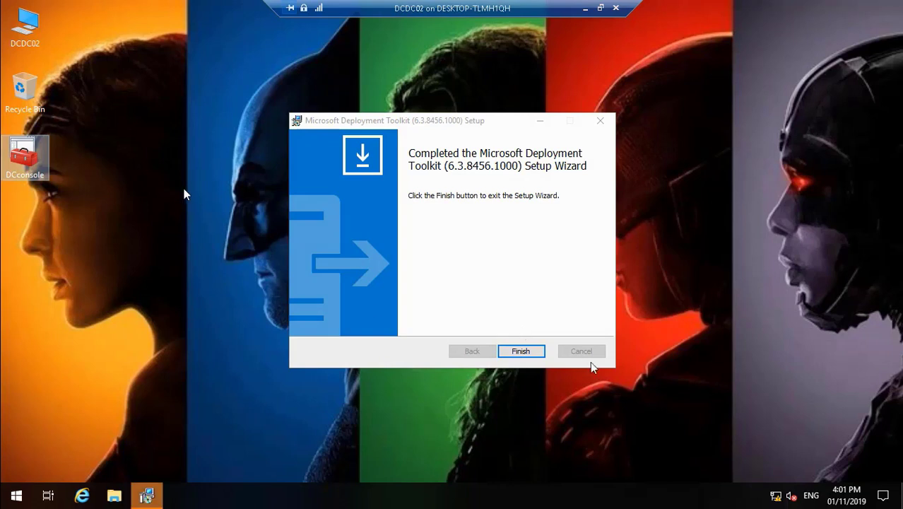
Finish the MDT Setup Wizard and open the DCconsole console from the desktop
left_click(521, 351)
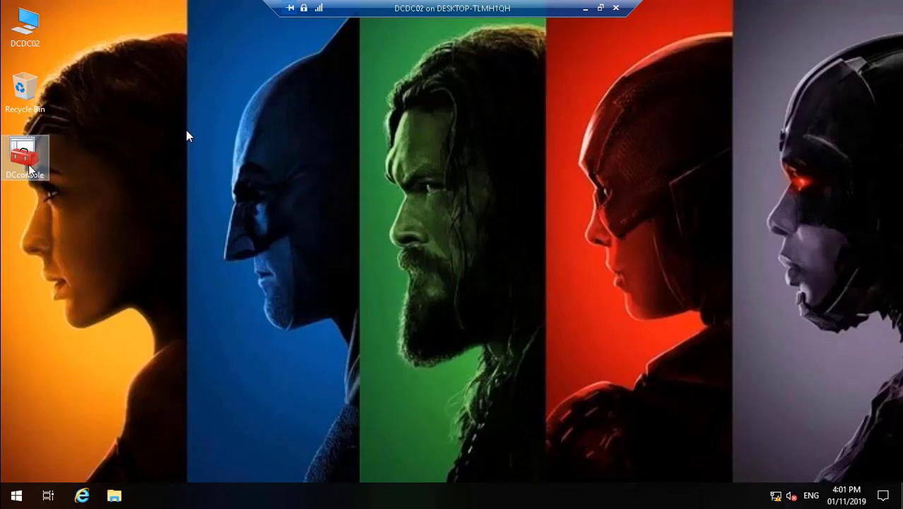
mouse_move(42, 506)
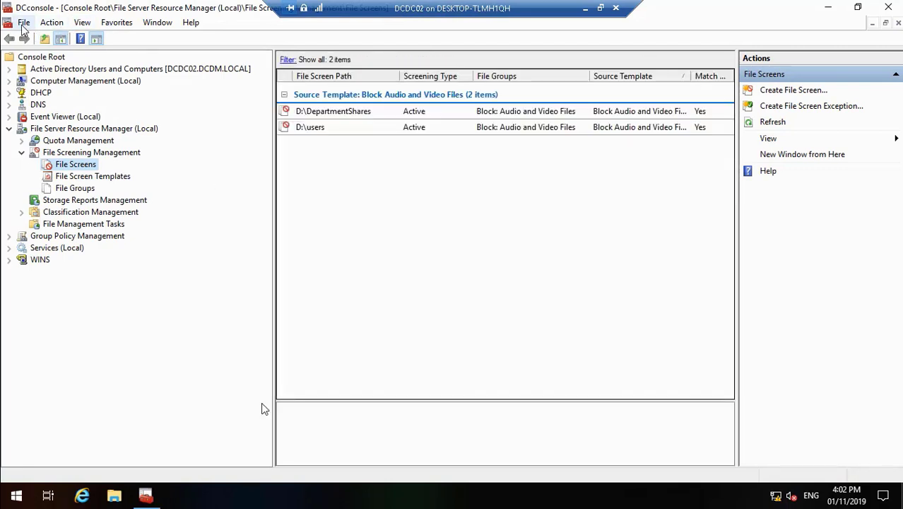
Add the Microsoft Deployment Workbench snap-in through File > Add/Remove Snap-in and confirm with OK
left_click(23, 24)
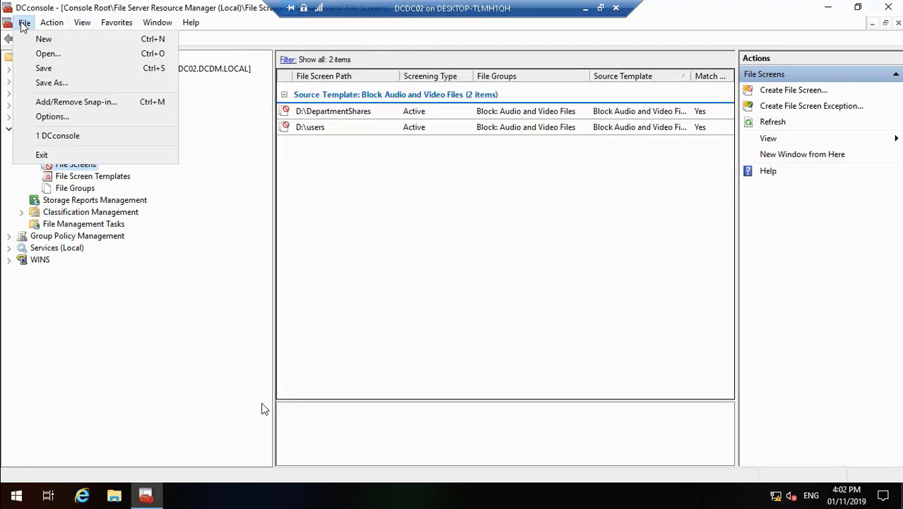
left_click(86, 103)
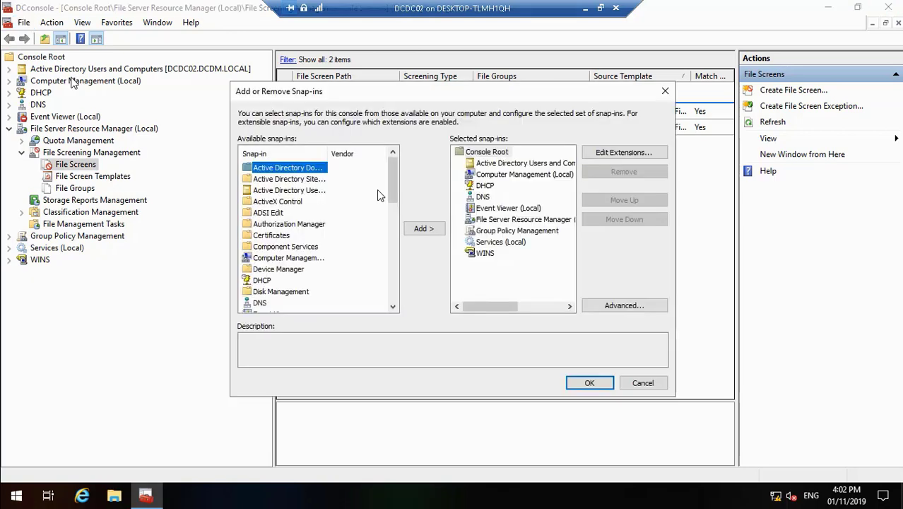
left_click(393, 306)
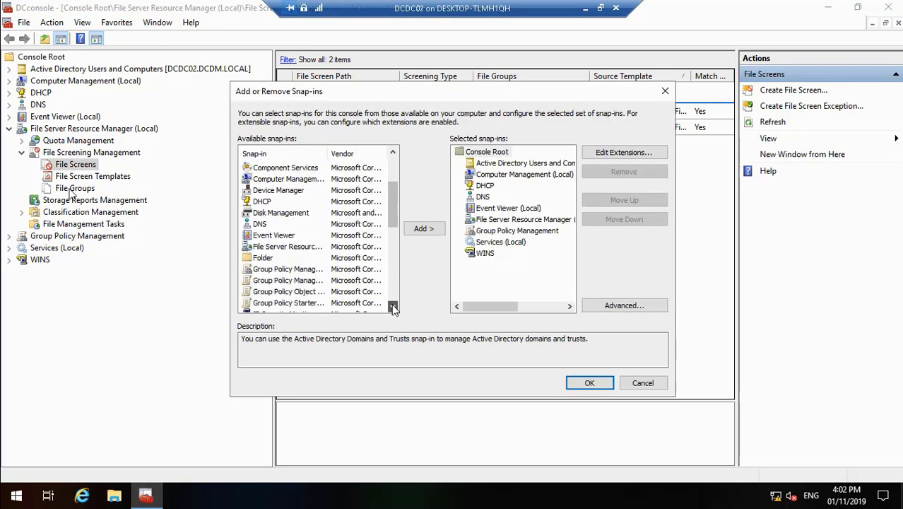
left_click_drag(394, 307, 393, 306)
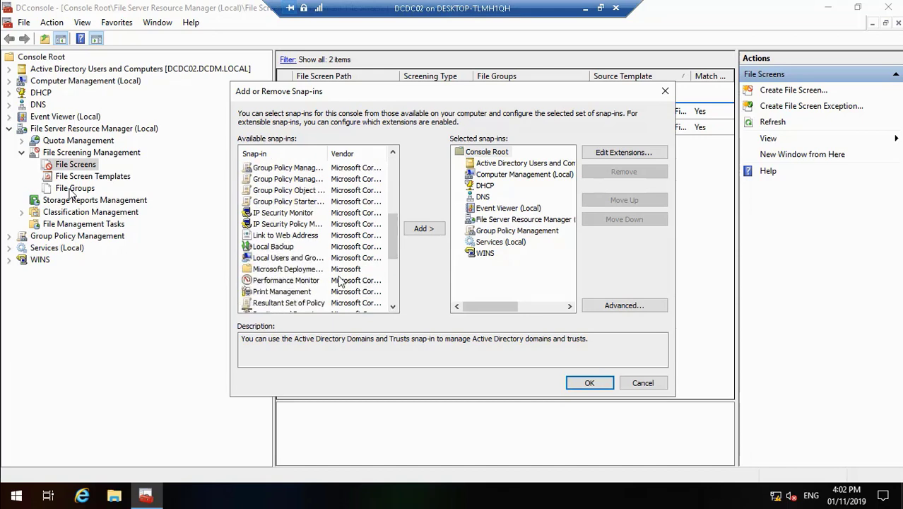
left_click(299, 272)
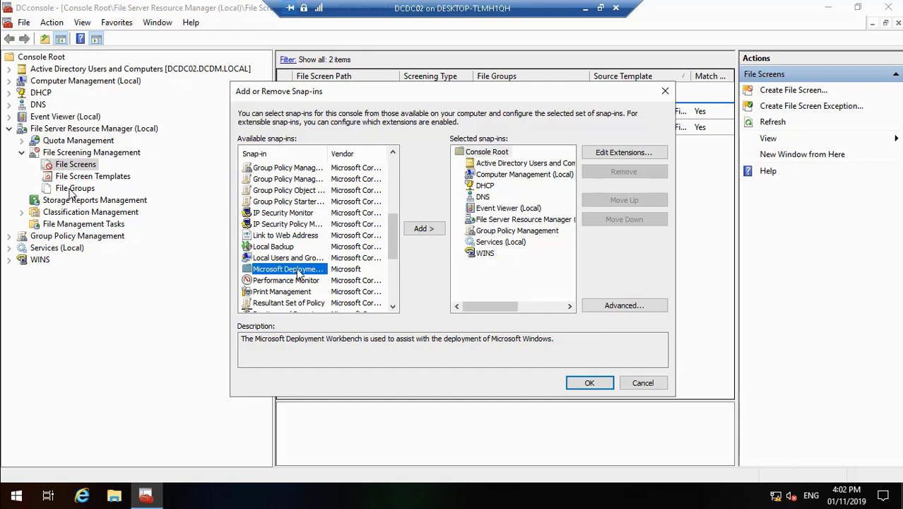
left_click(432, 231)
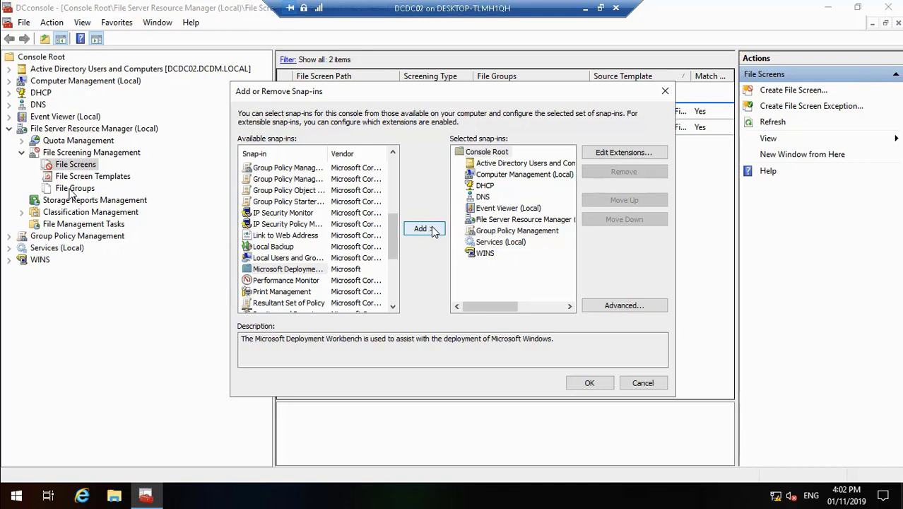
left_click(424, 229)
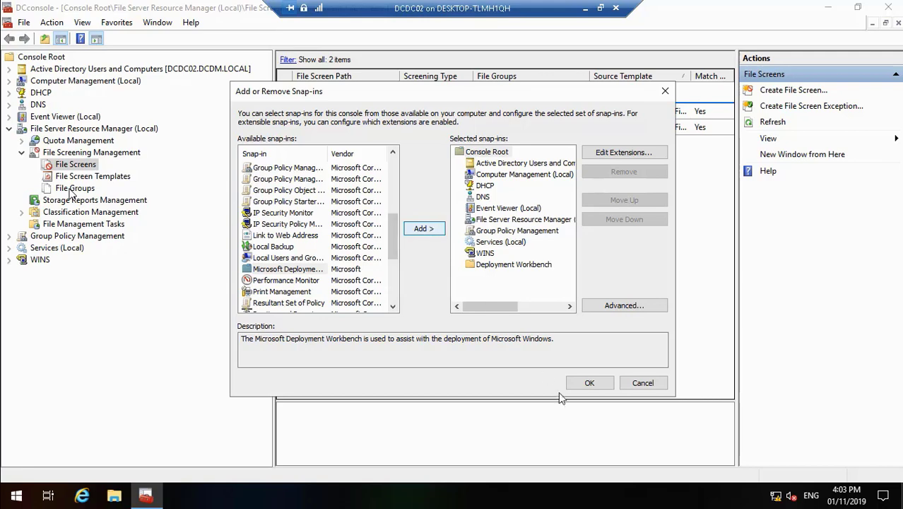
left_click(588, 383)
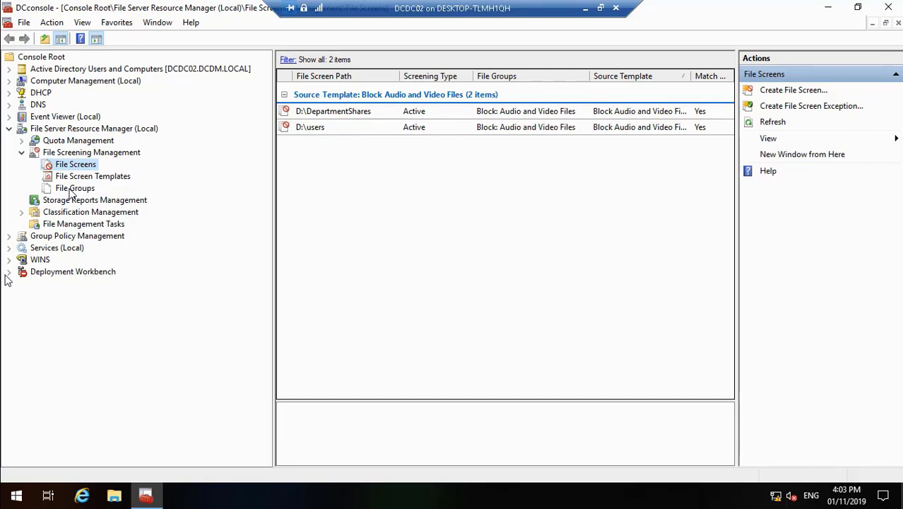
Select and expand Deployment Workbench, right-click Deployment Shares, then pause the video
left_click(51, 274)
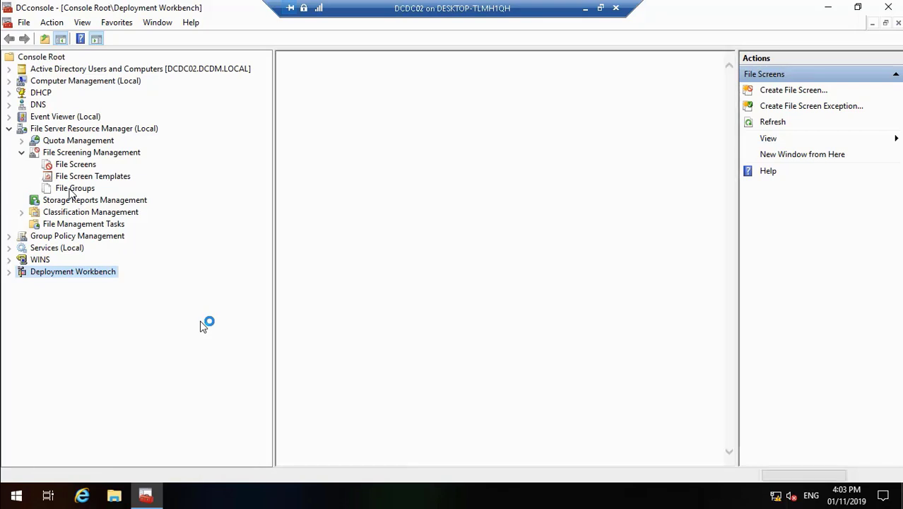
left_click(9, 272)
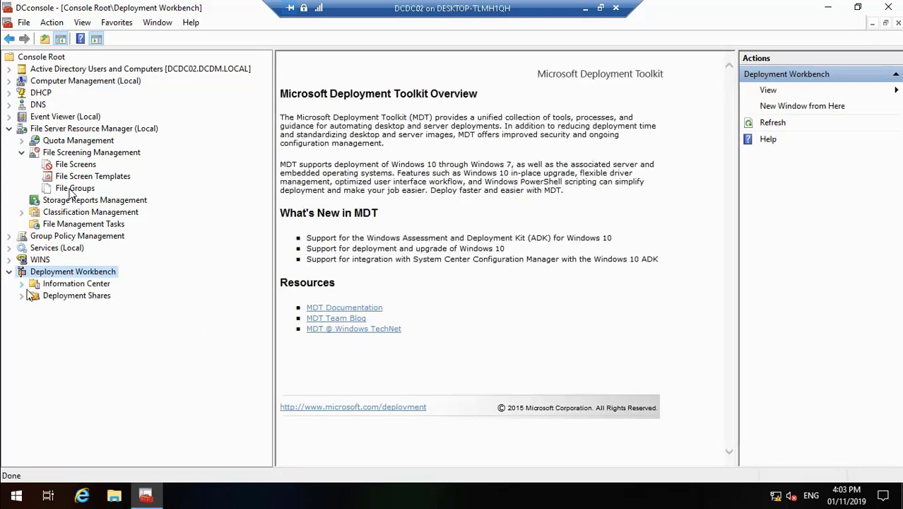
right_click(78, 296)
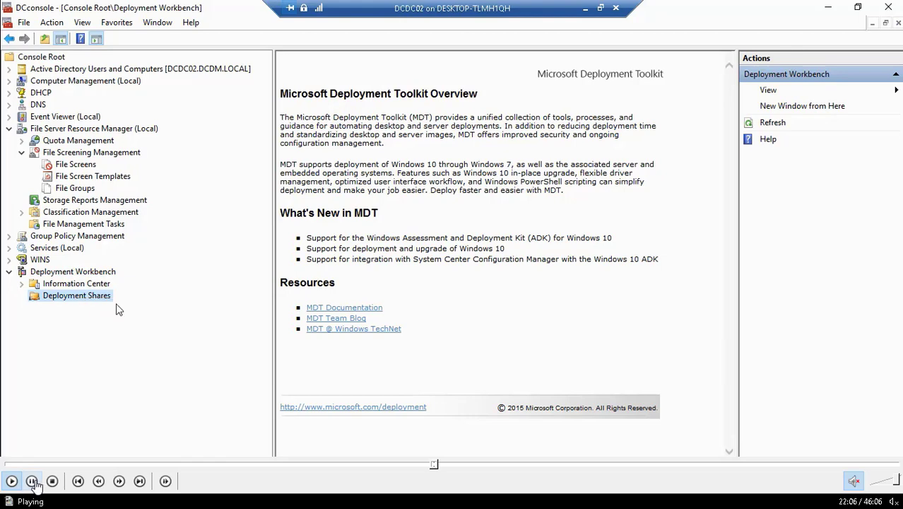
left_click(32, 482)
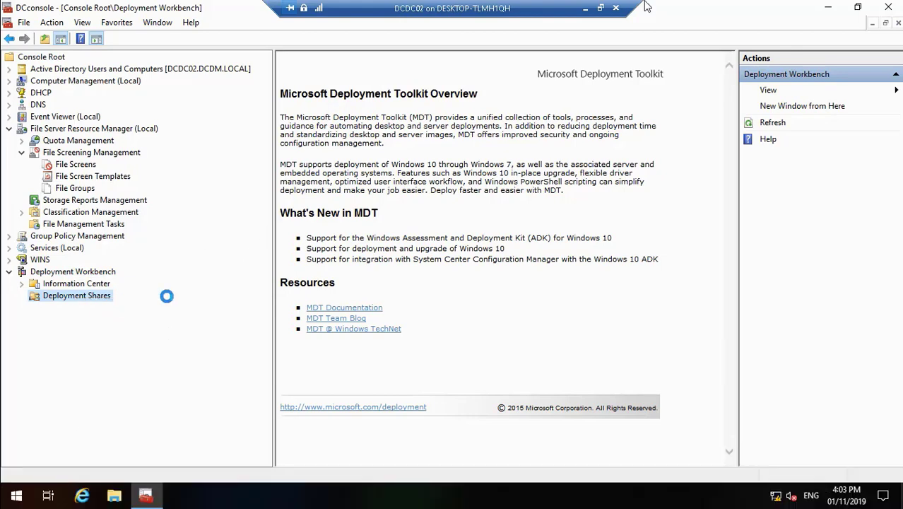
Exit full-screen video, close the DC Comics Graph image and open Zero Touch Installation.jpg
double_click(559, 111)
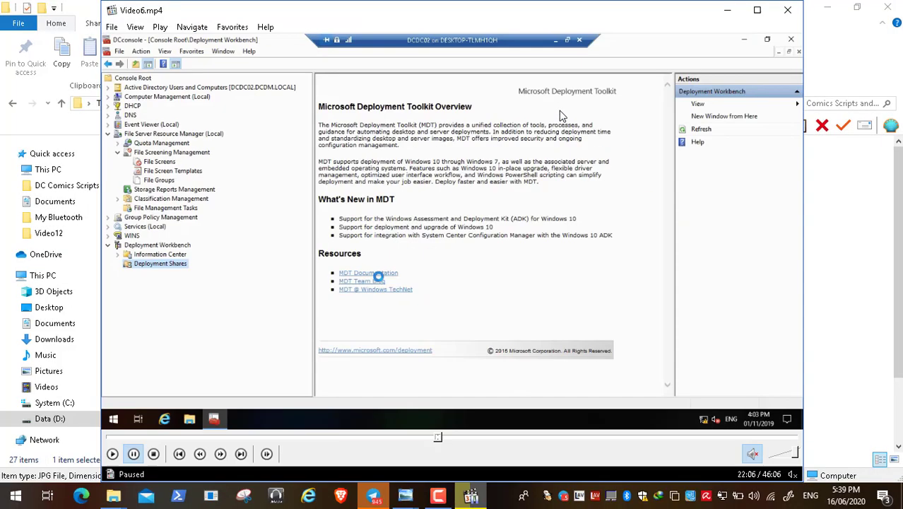
left_click(405, 495)
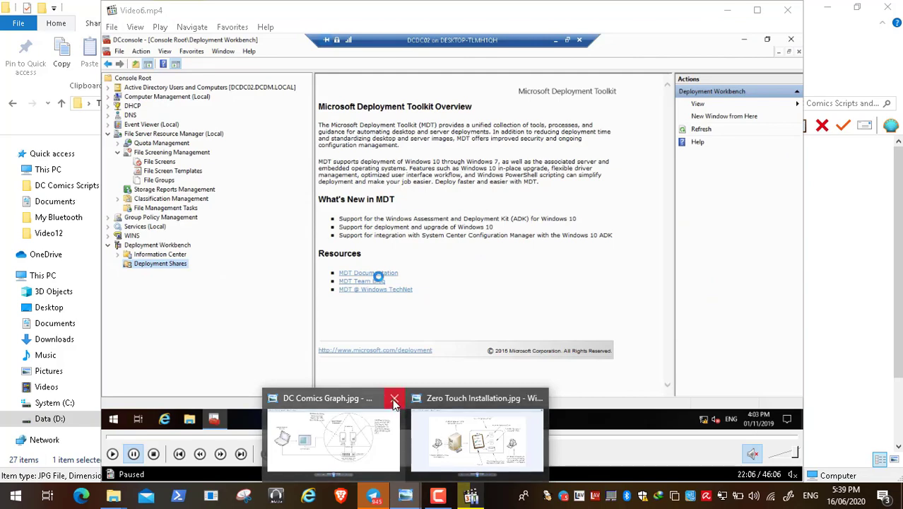
left_click(395, 400)
left_click(403, 428)
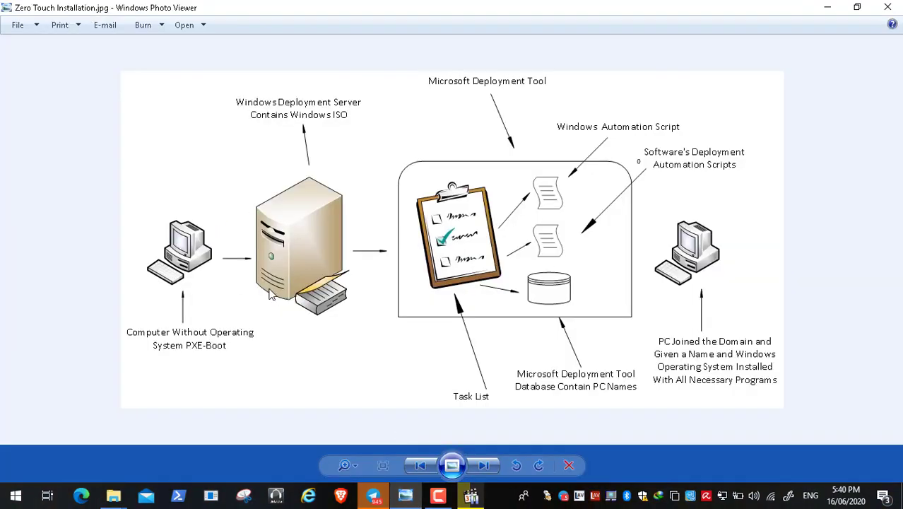
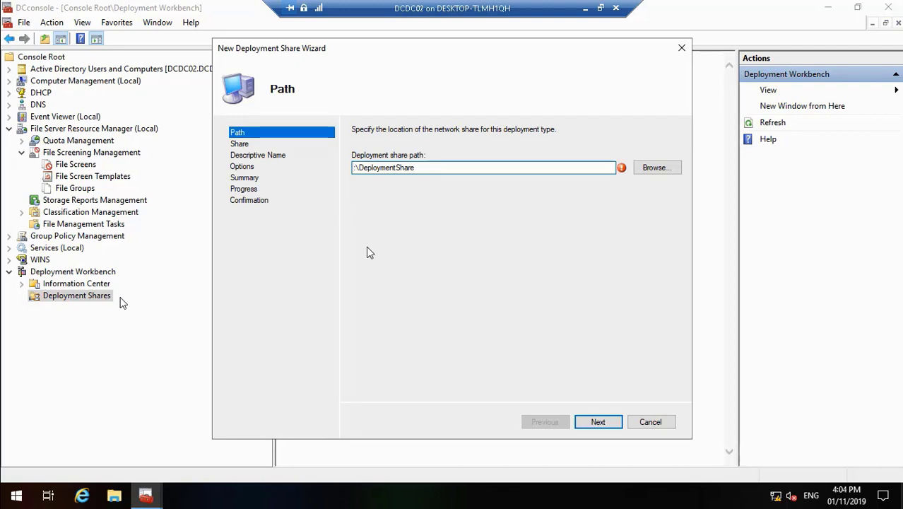
Enter D:\DeploymentShare as the share path and accept DeploymentShare$, then rewind the video and pause the recording
type("D")
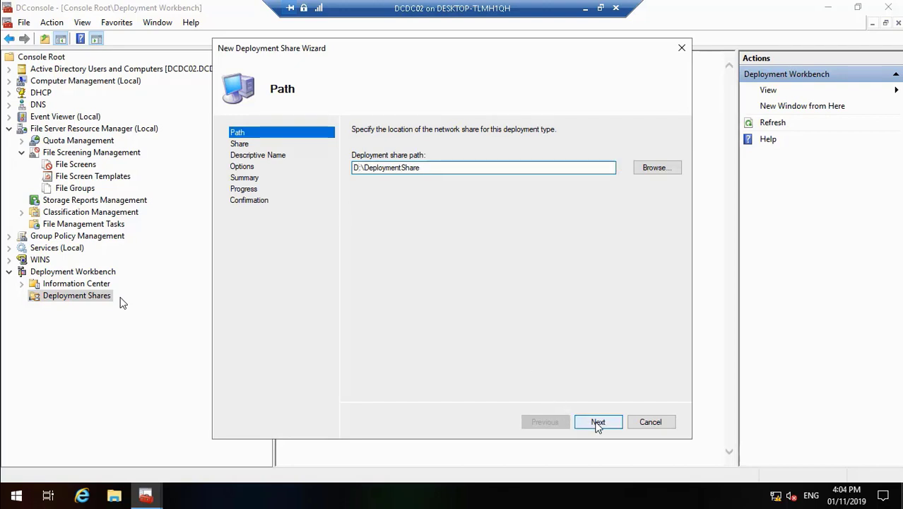
left_click(598, 422)
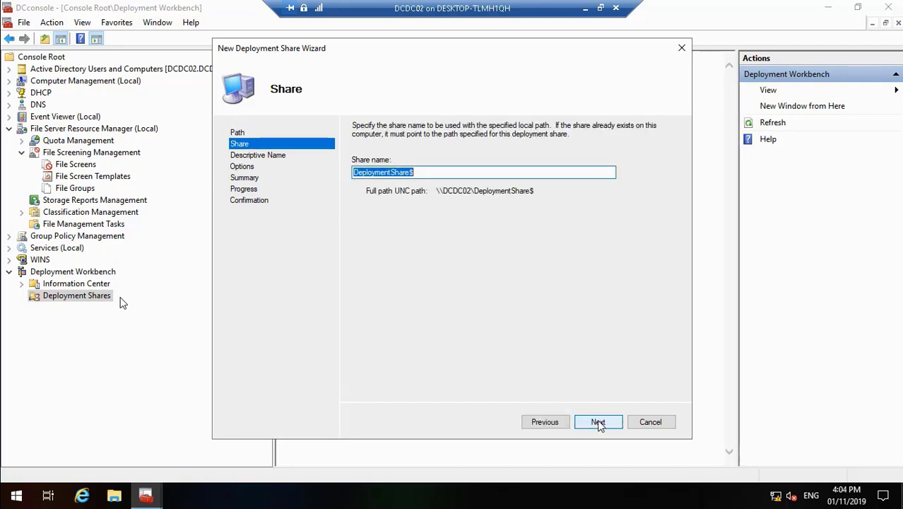
left_click(598, 421)
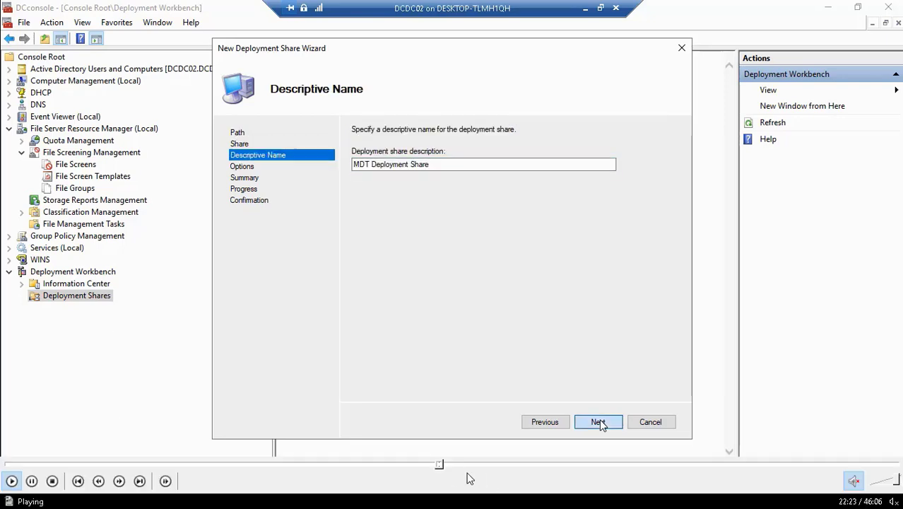
left_click(438, 465)
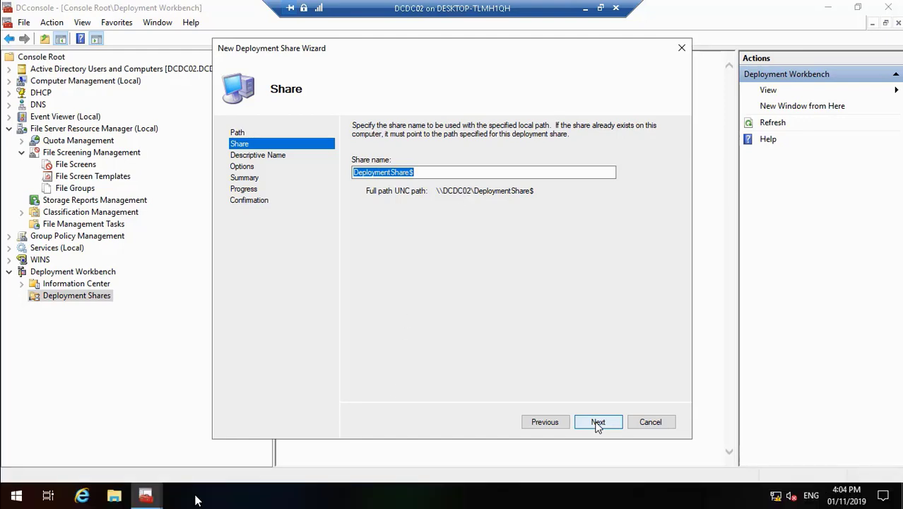
double_click(282, 310)
left_click(436, 494)
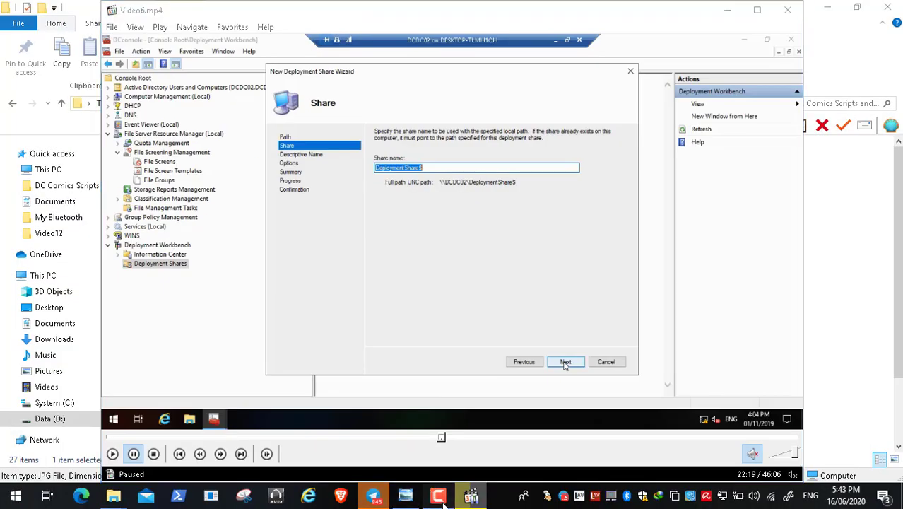
left_click(838, 434)
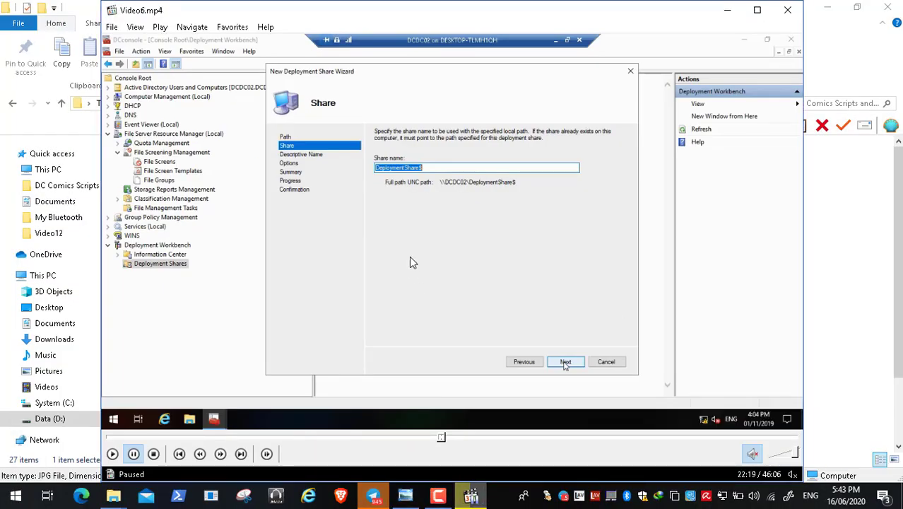
double_click(411, 257)
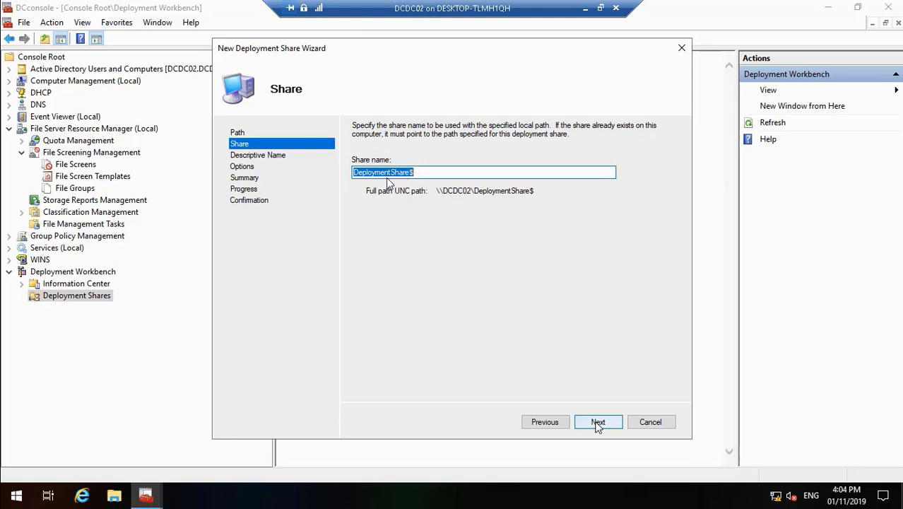
Resume the video and accept the DeploymentShare$ share name and the MDT Deployment Share description
mouse_move(33, 498)
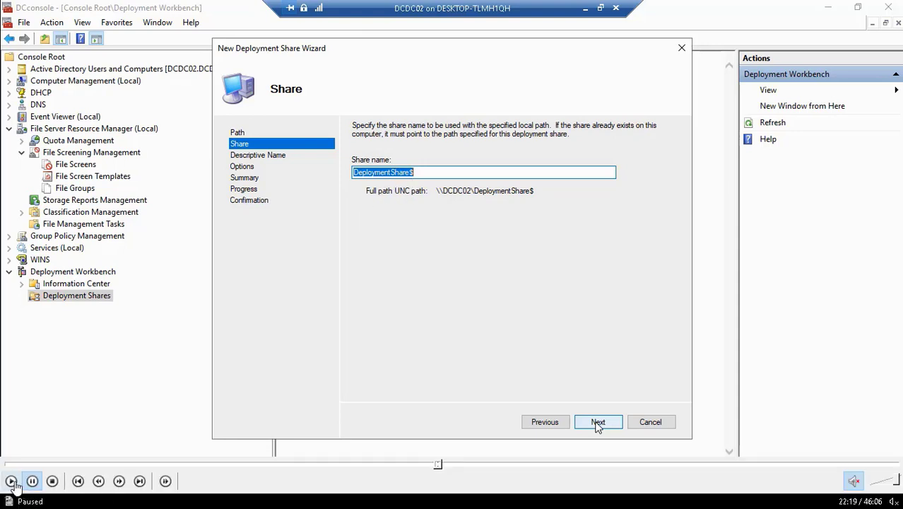
left_click(11, 480)
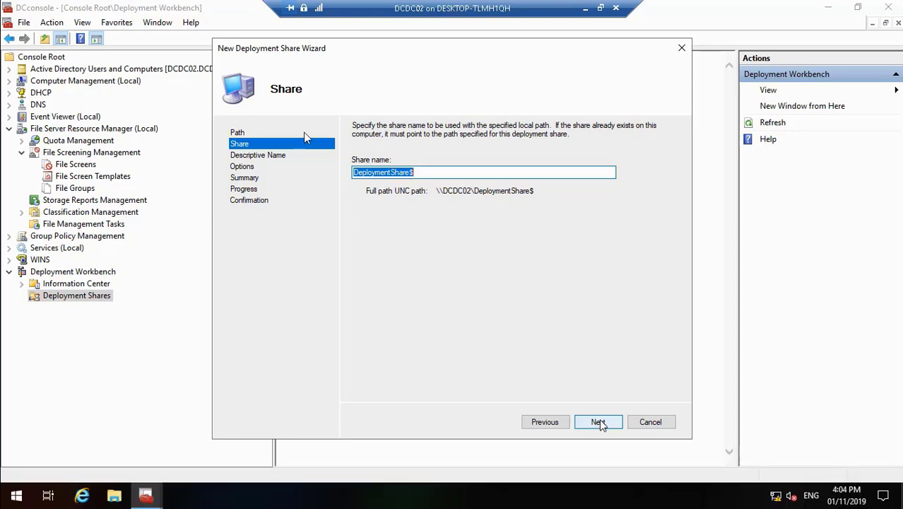
left_click(599, 422)
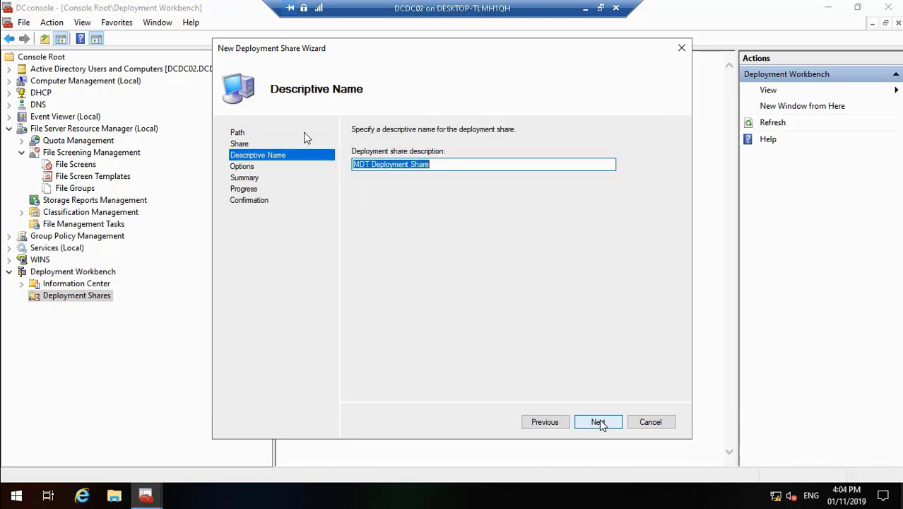
left_click(598, 422)
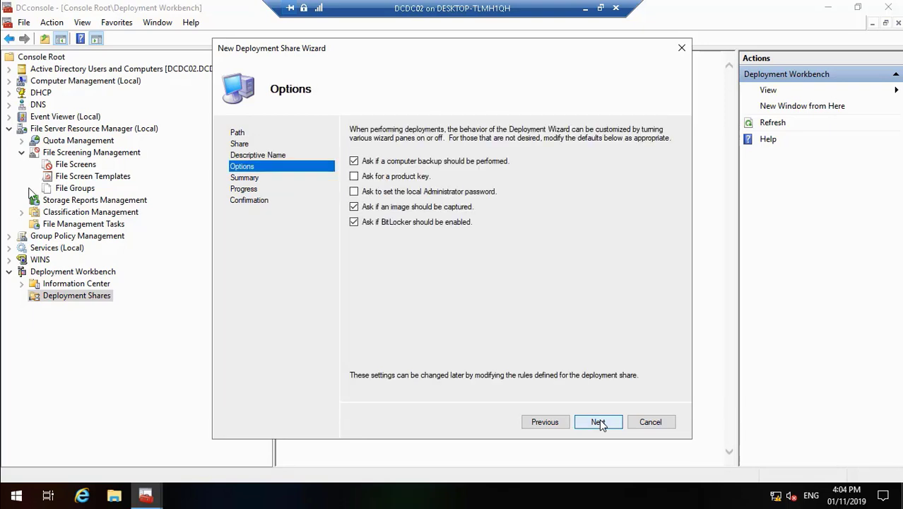
Uncheck 'Ask if a computer backup should be performed' in the wizard's Options
left_click(354, 161)
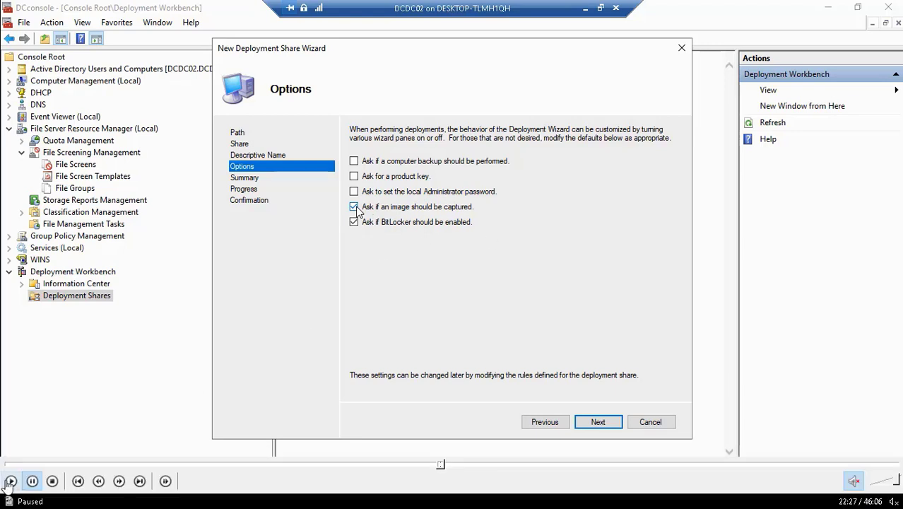
Resume the video as the wizard moves through Summary and Progress to a successful Confirmation
left_click(8, 482)
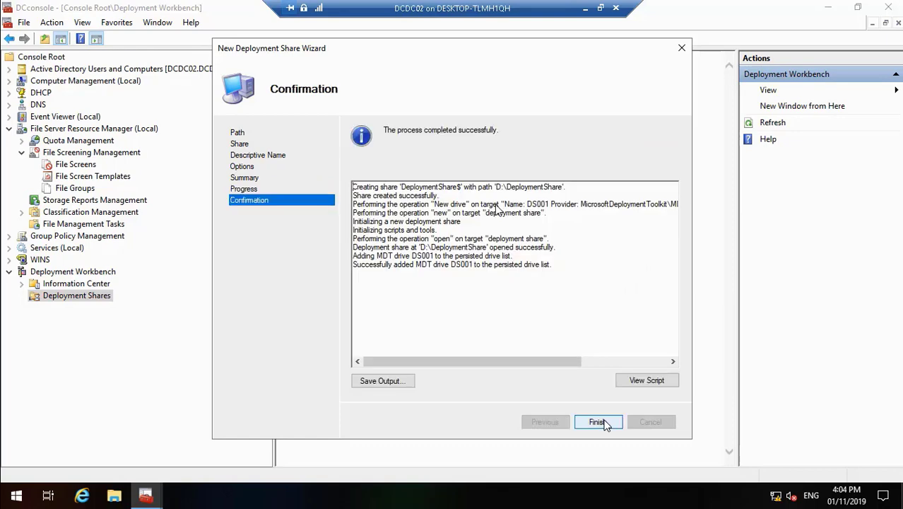
Finish the wizard, view the new share's Operating Systems folder, save the console and close DCconsole
left_click(604, 423)
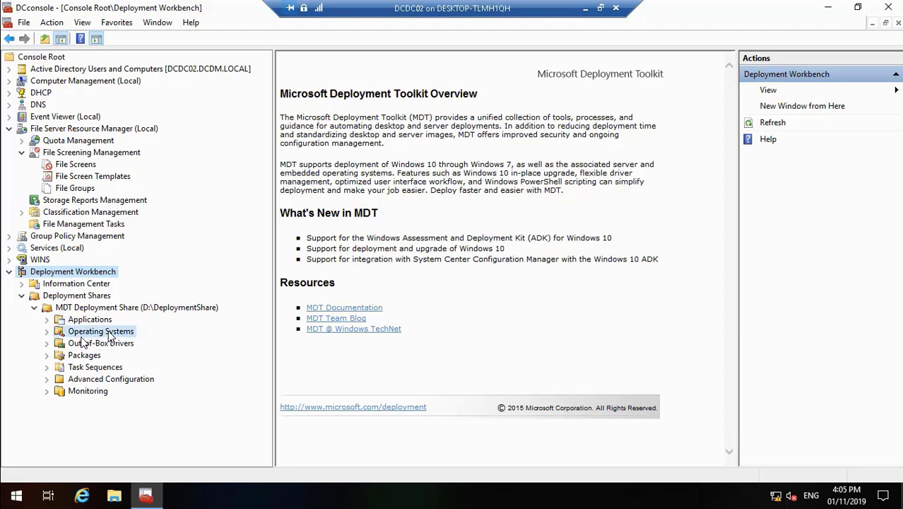
left_click(105, 332)
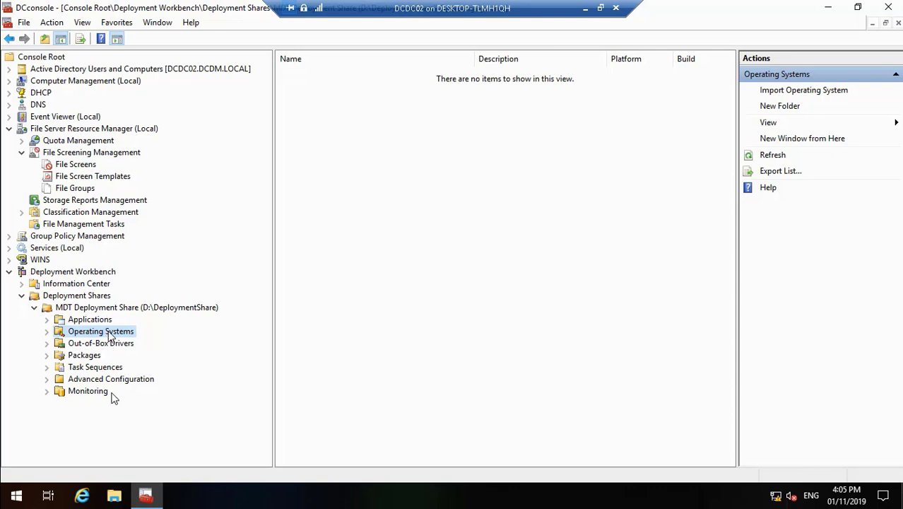
left_click(24, 23)
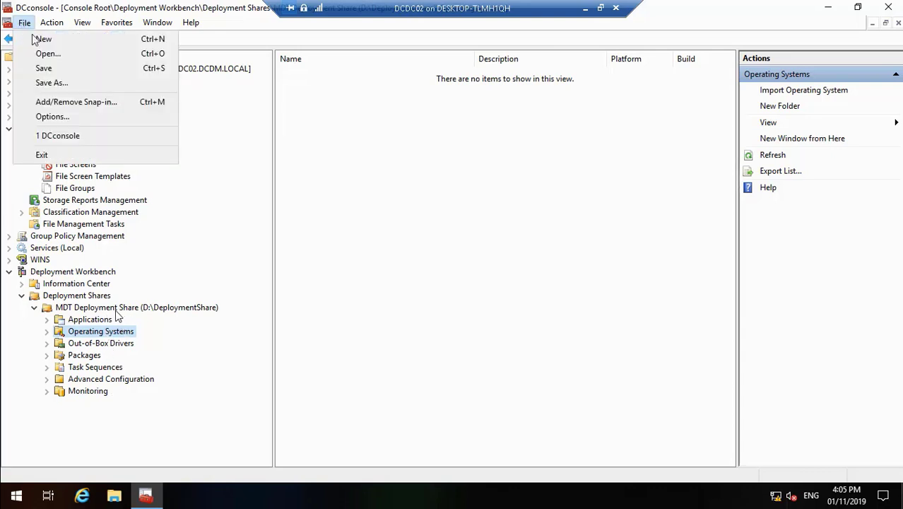
left_click(44, 67)
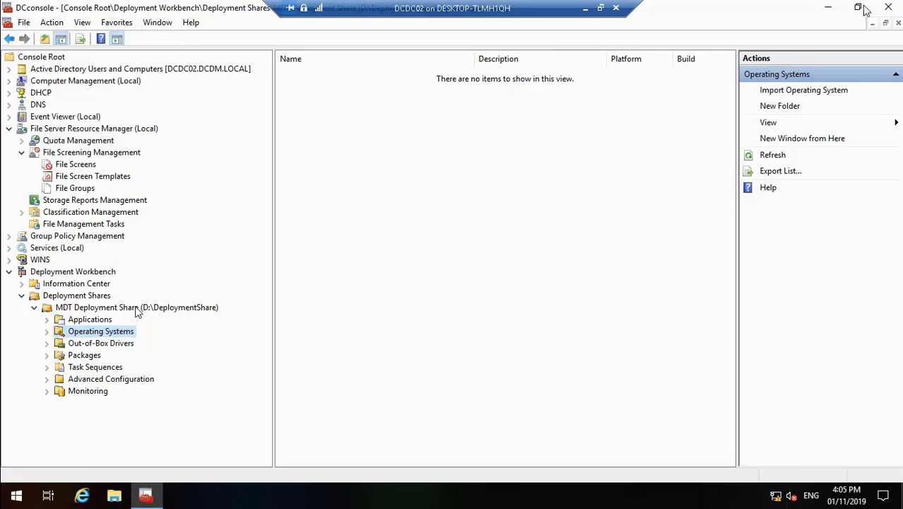
left_click(888, 7)
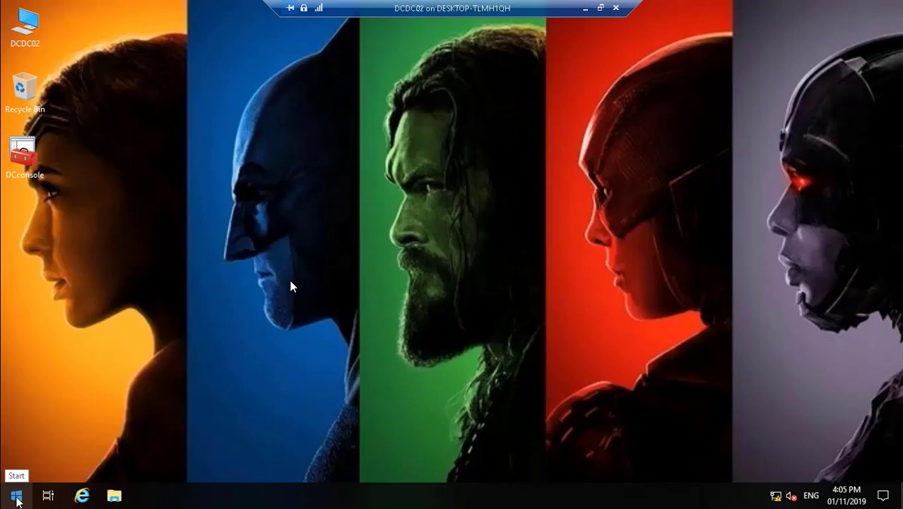
Launch Server Manager and dismiss the Windows Admin Center and inventory-collecting notices
left_click(17, 497)
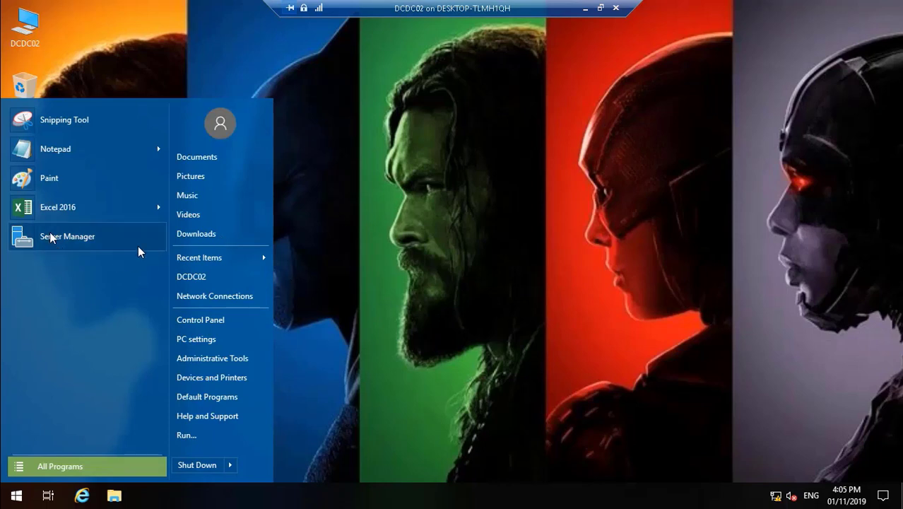
left_click(49, 237)
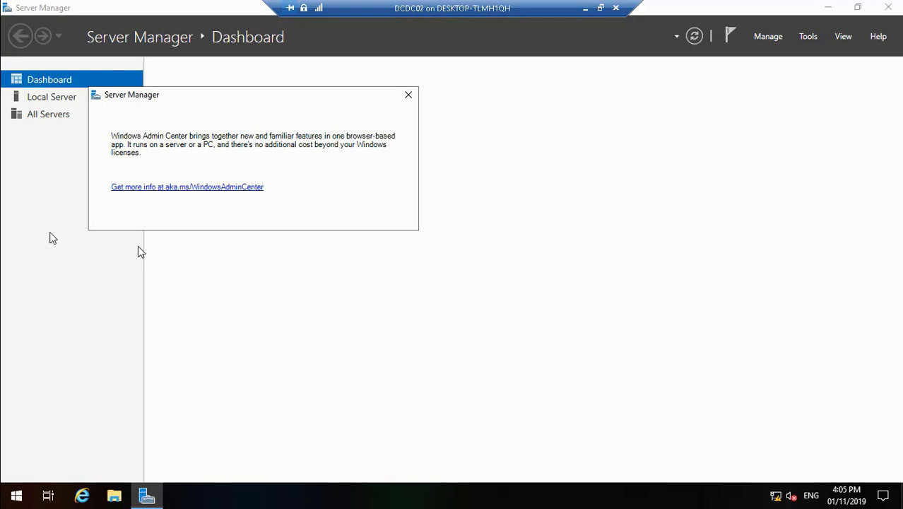
left_click(409, 95)
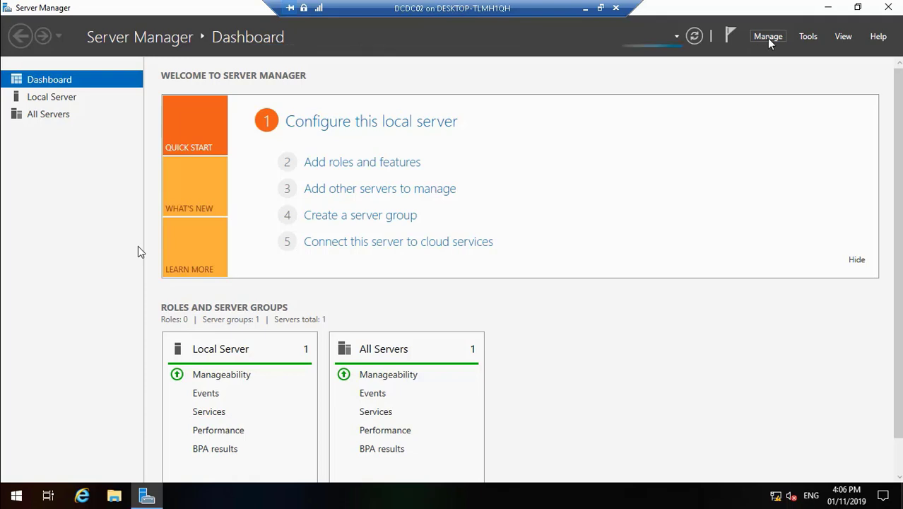
left_click(768, 39)
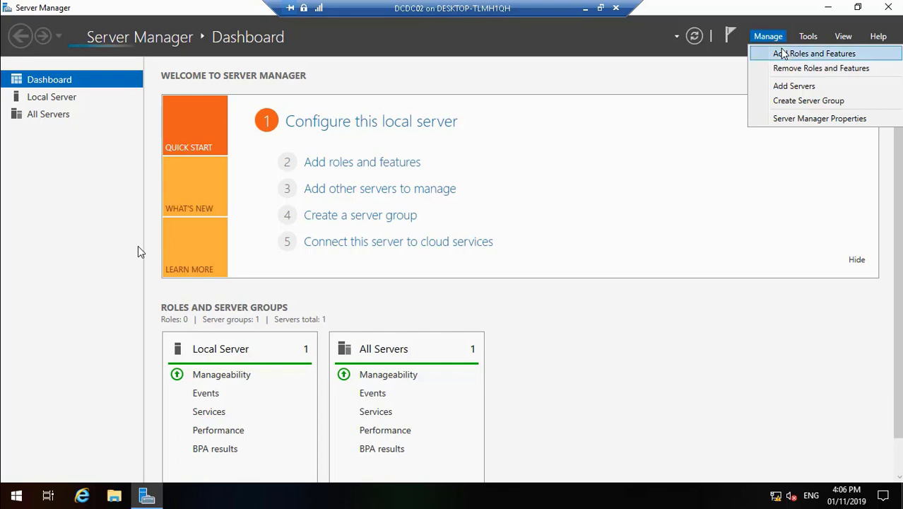
left_click(783, 56)
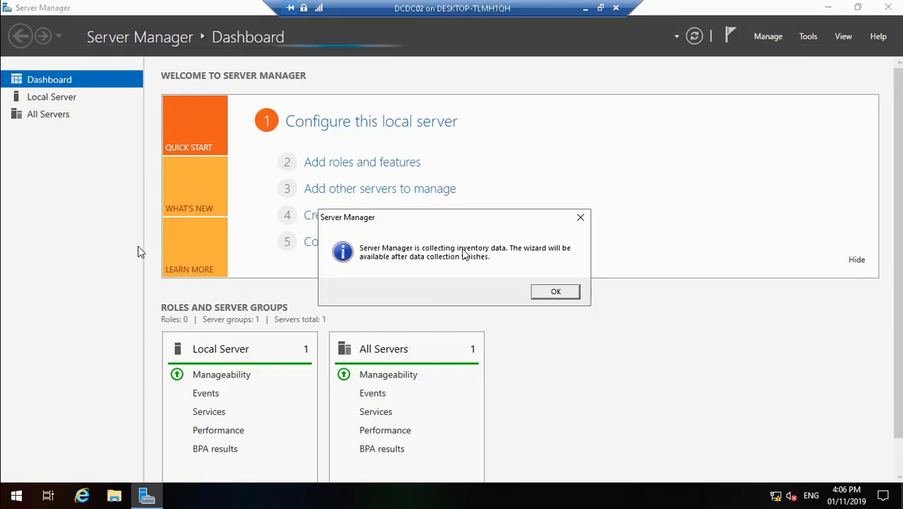
left_click(556, 292)
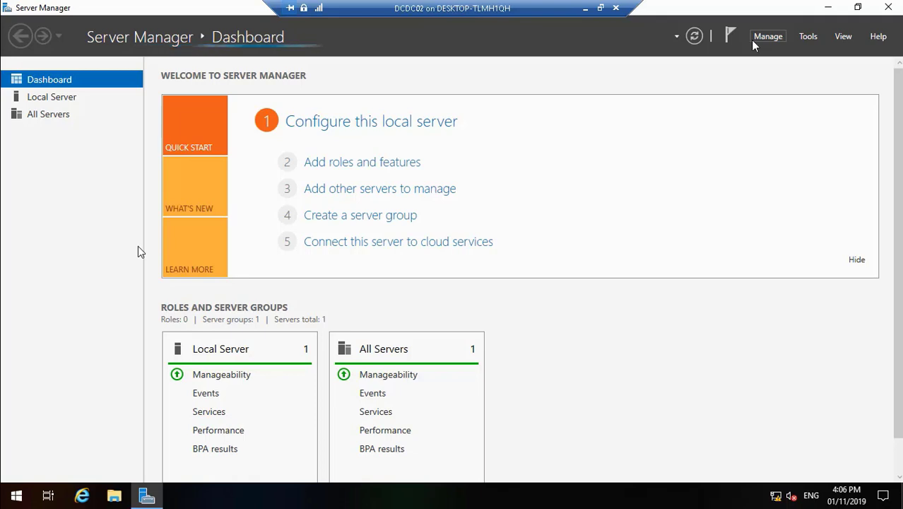
Start Add Roles and Features as a role-based installation with DCDC02 as the destination
left_click(764, 39)
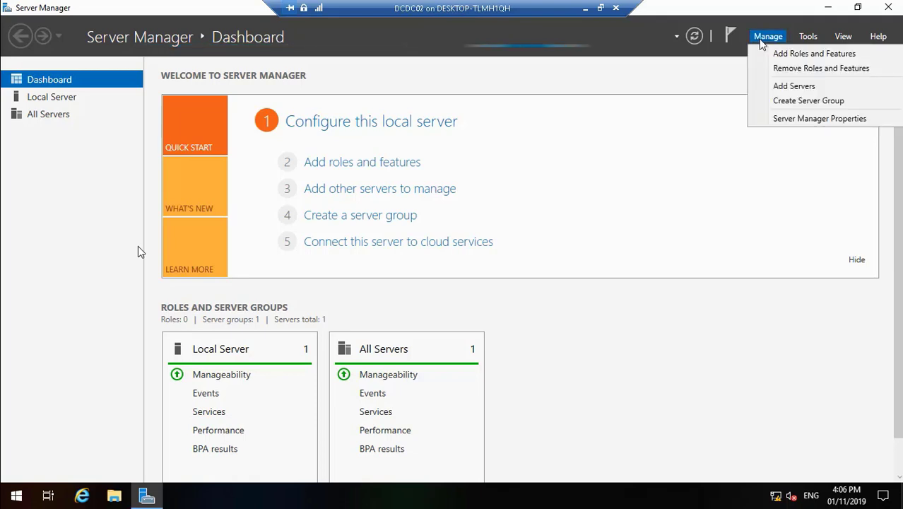
left_click(778, 54)
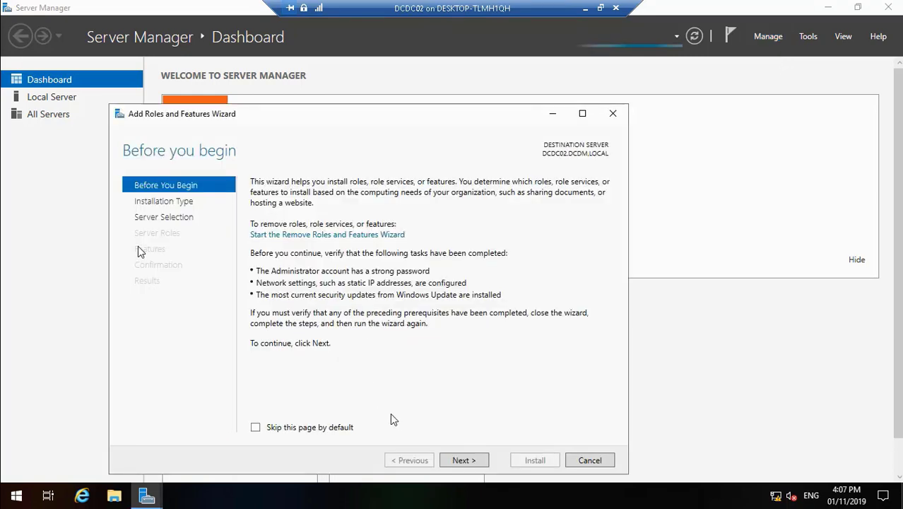
left_click(460, 460)
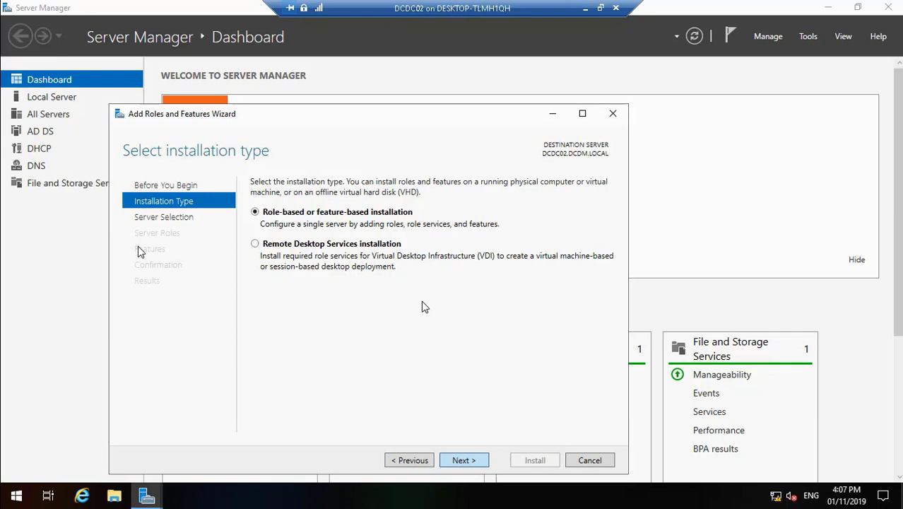
key("Return")
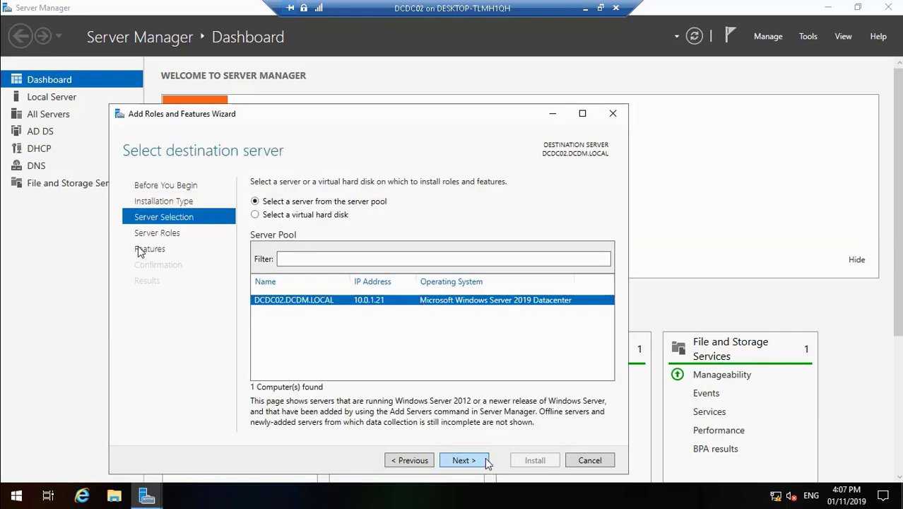
left_click(477, 460)
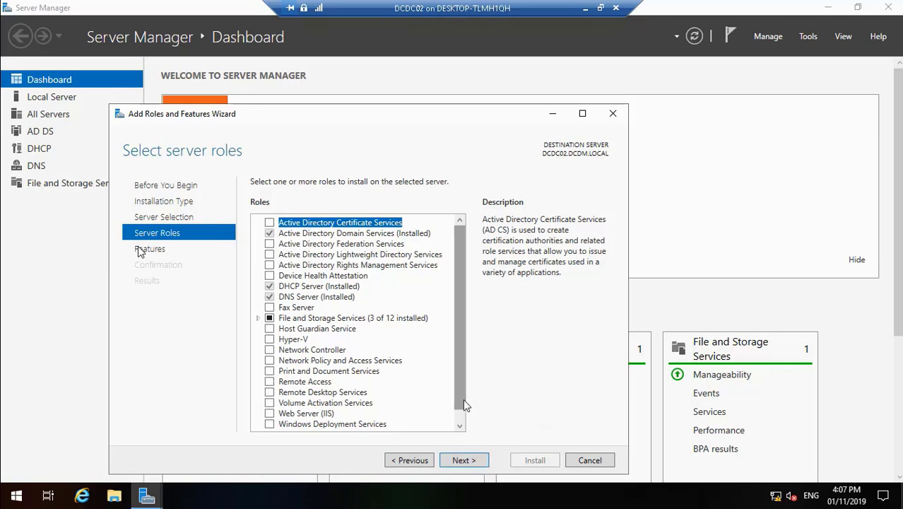
Tick Windows Deployment Services in the Roles list and advance to Select features
left_click(459, 425)
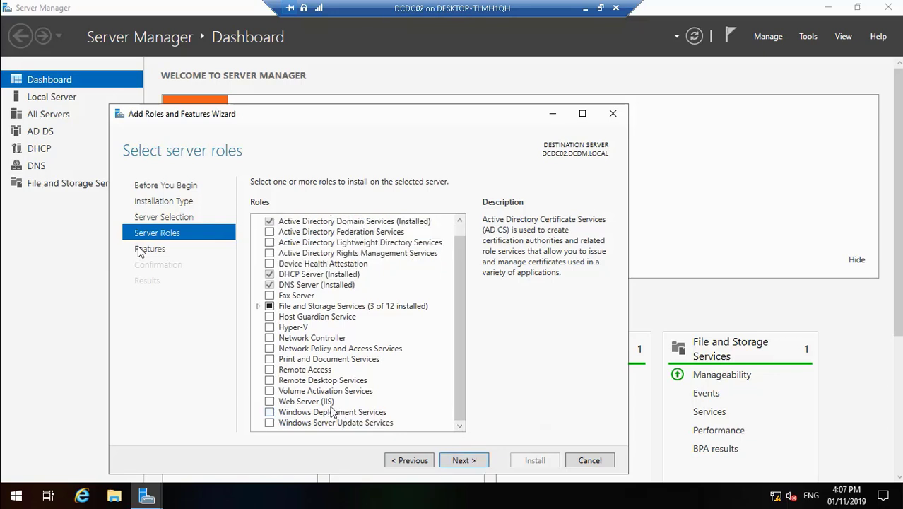
left_click(269, 412)
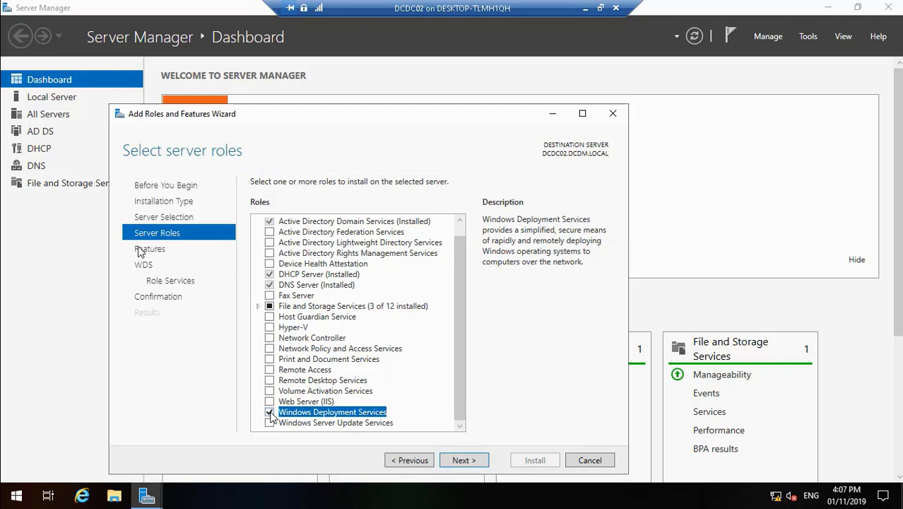
left_click(461, 461)
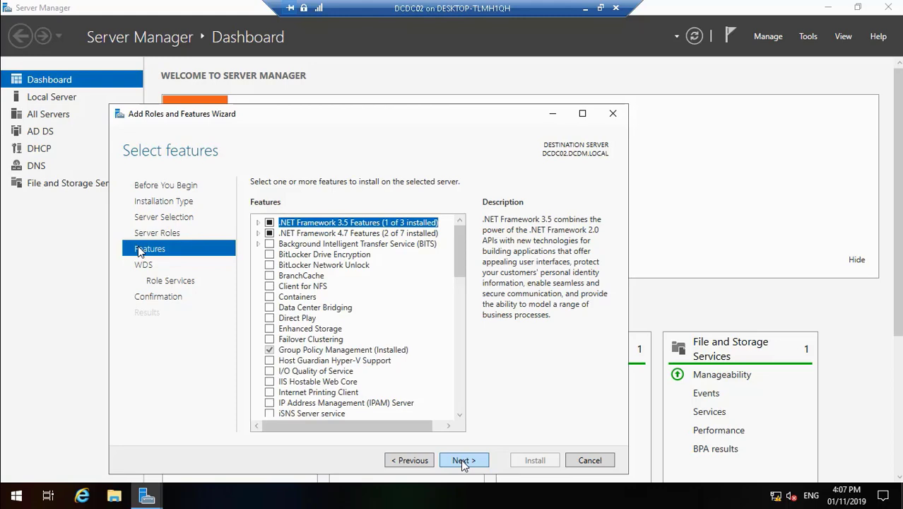
double_click(161, 219)
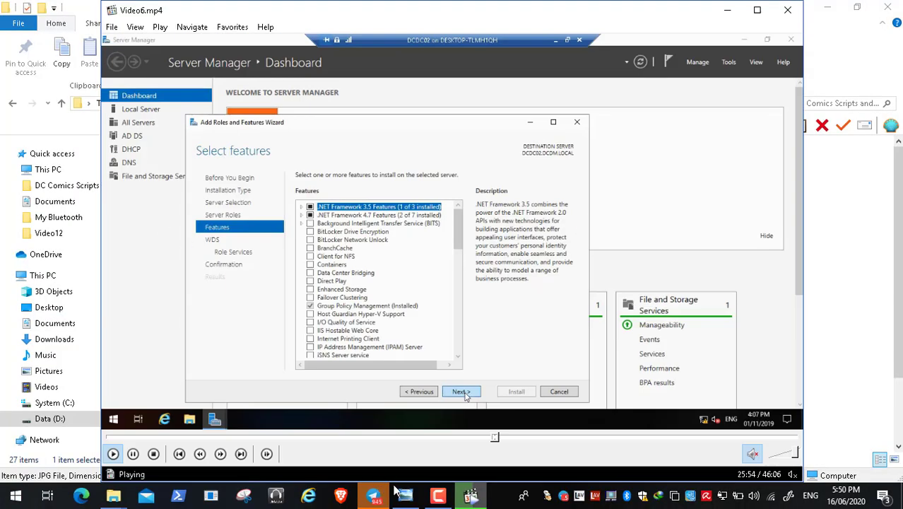
Pause the screen recording, go back to full screen, rewind the video to 25:50 and play
left_click(441, 500)
left_click(838, 442)
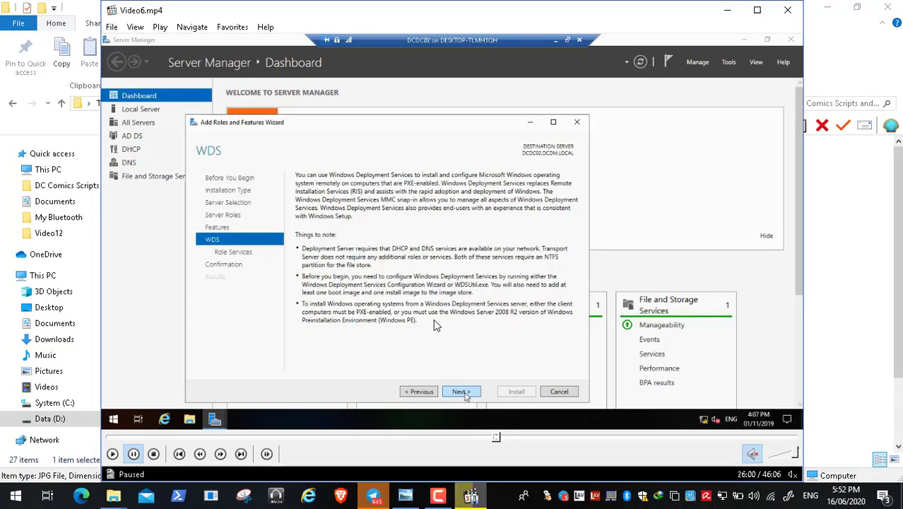
double_click(377, 323)
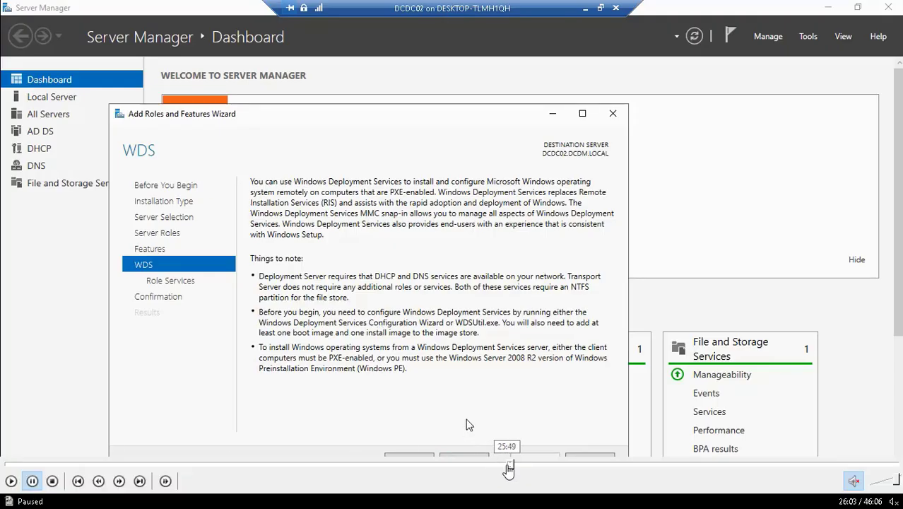
left_click(508, 464)
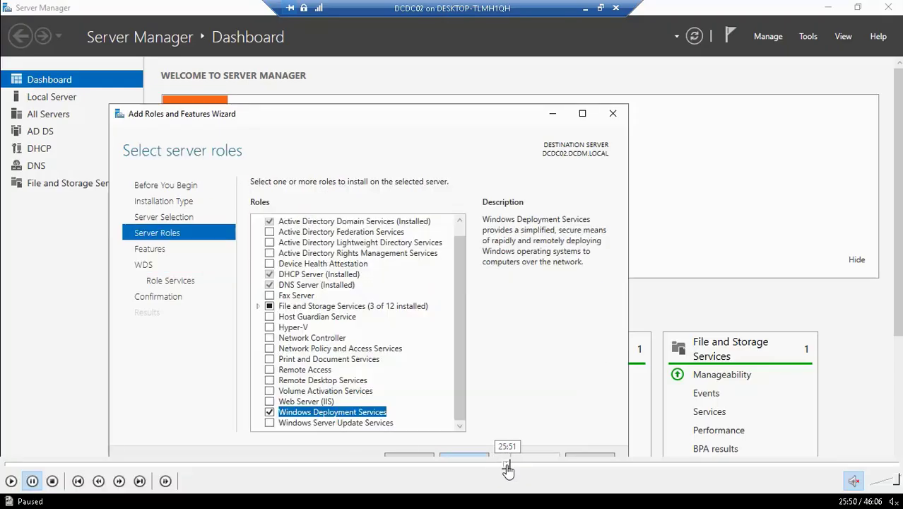
left_click(11, 480)
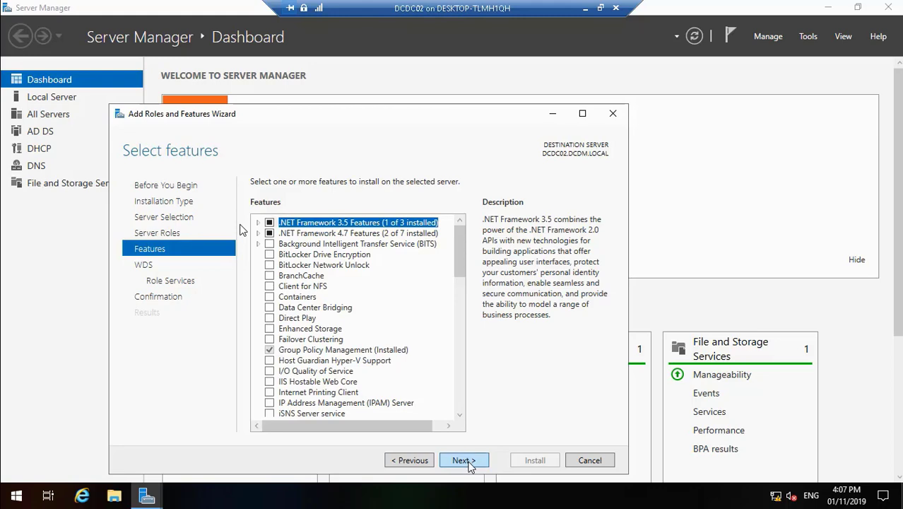
Advance to Confirmation keeping both Deployment Server and Transport Server role services selected
mouse_move(28, 498)
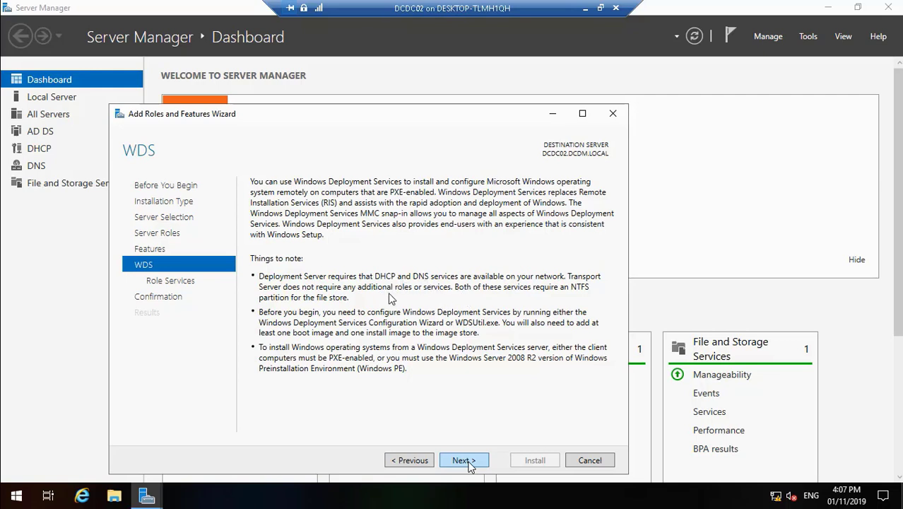
left_click(11, 481)
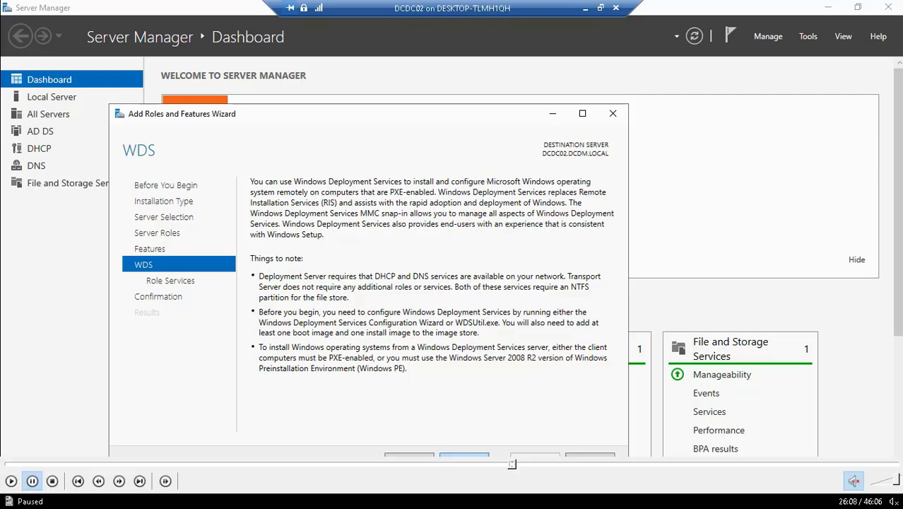
left_click(464, 460)
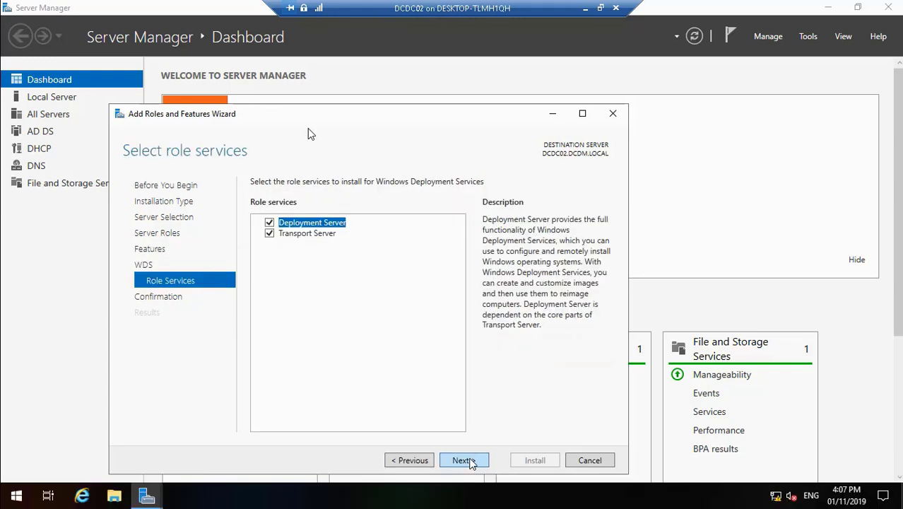
left_click(424, 460)
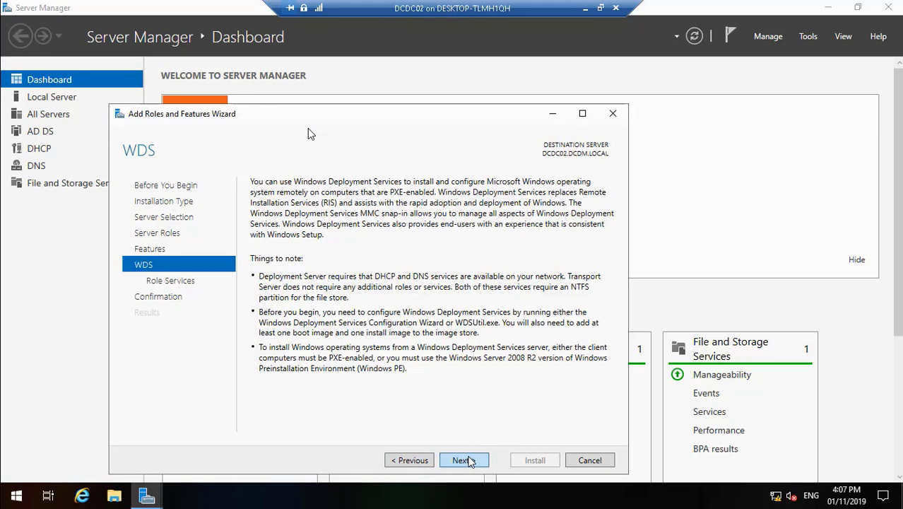
left_click(467, 459)
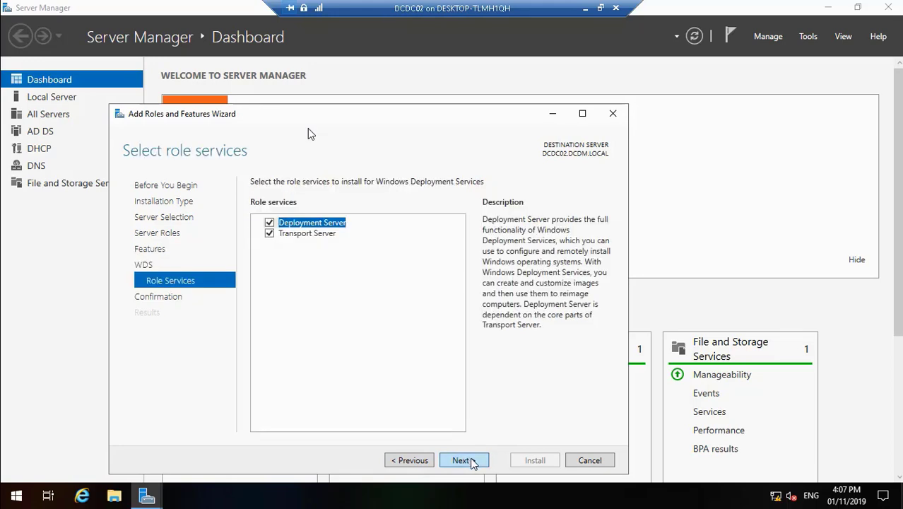
left_click(471, 460)
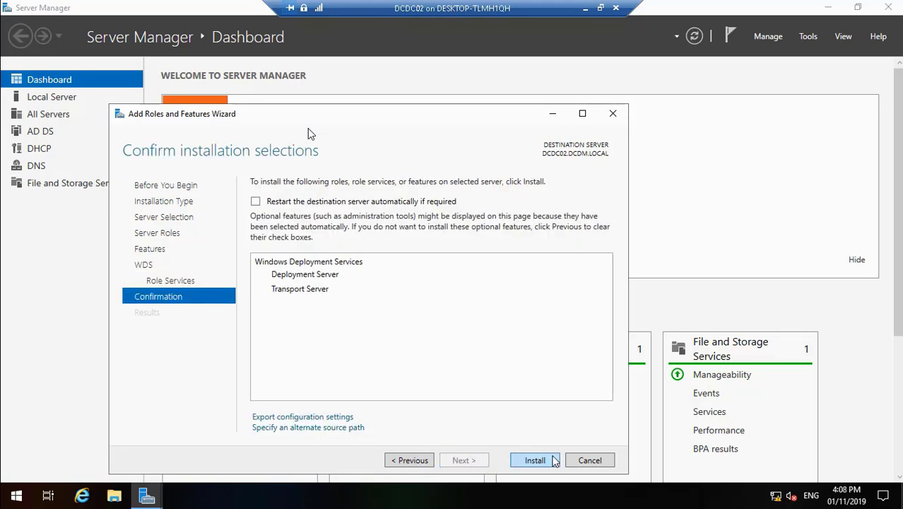
Install Windows Deployment Services on DCDC02.DCDM.LOCAL and close the wizard once it succeeds
left_click(535, 461)
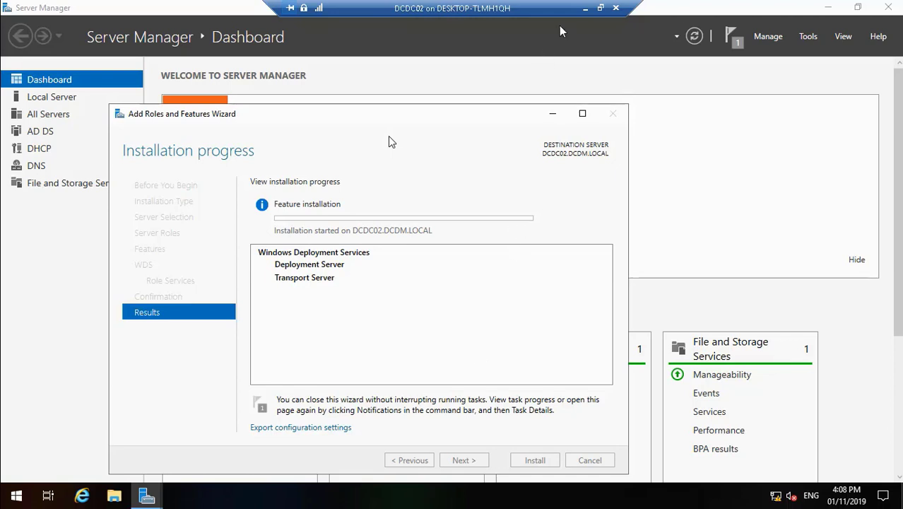
left_click(586, 9)
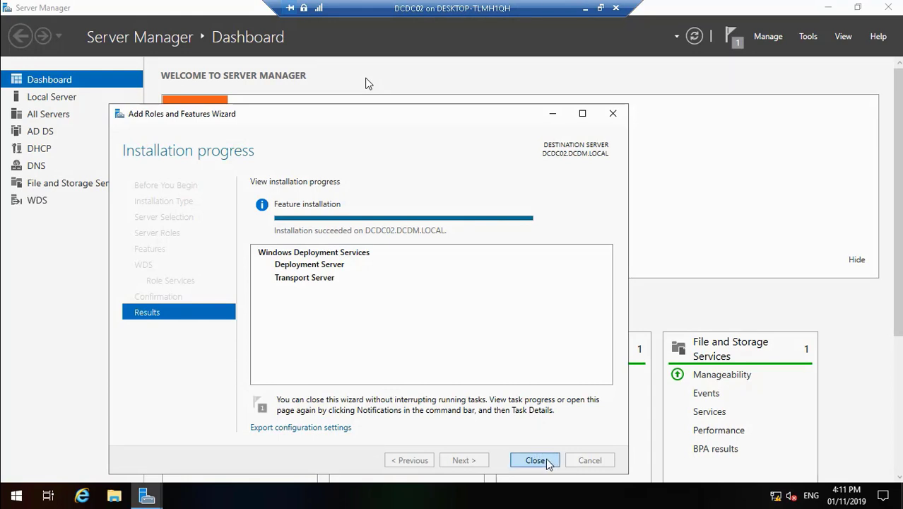
left_click(547, 462)
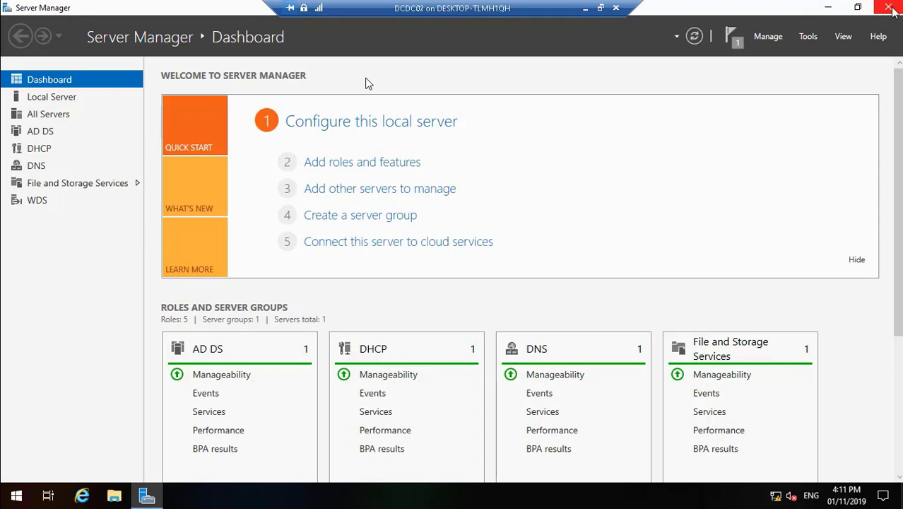
Close Server Manager and add the Windows Deployment Services snap-in to DCconsole through Add/Remove Snap-ins
left_click(889, 7)
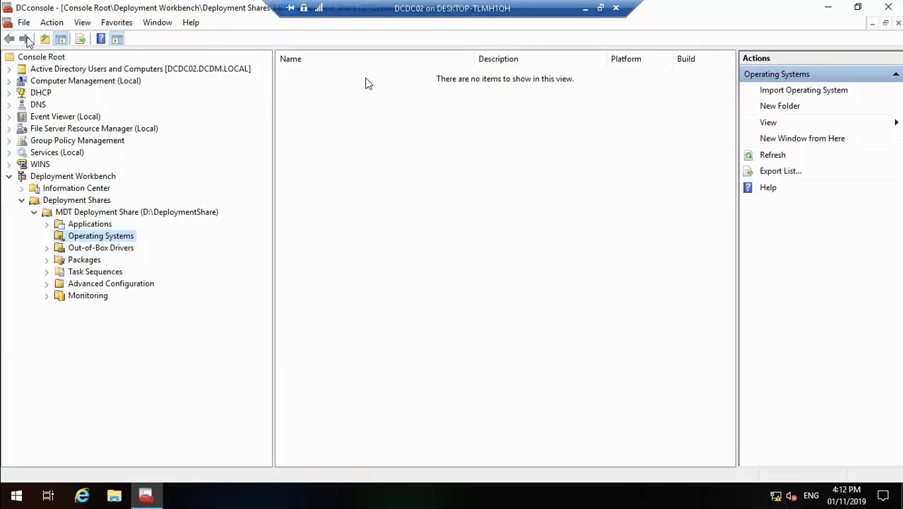
left_click(25, 23)
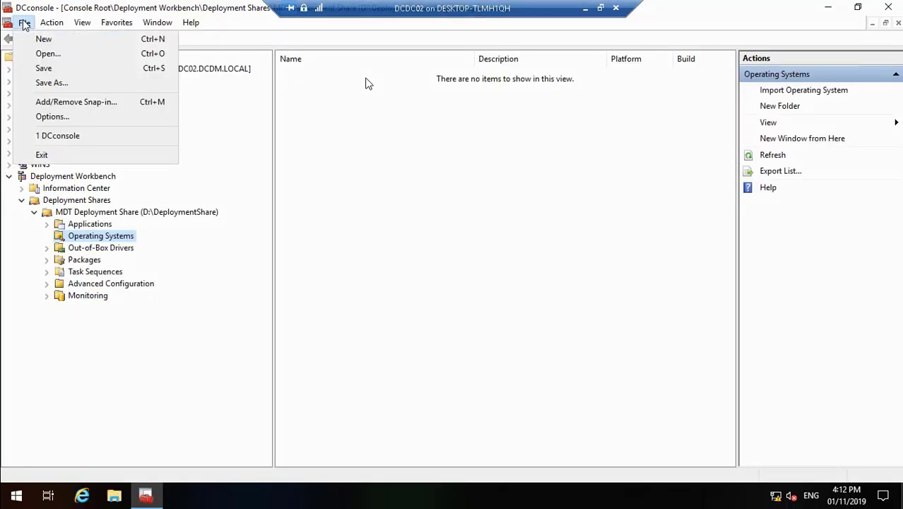
left_click(76, 103)
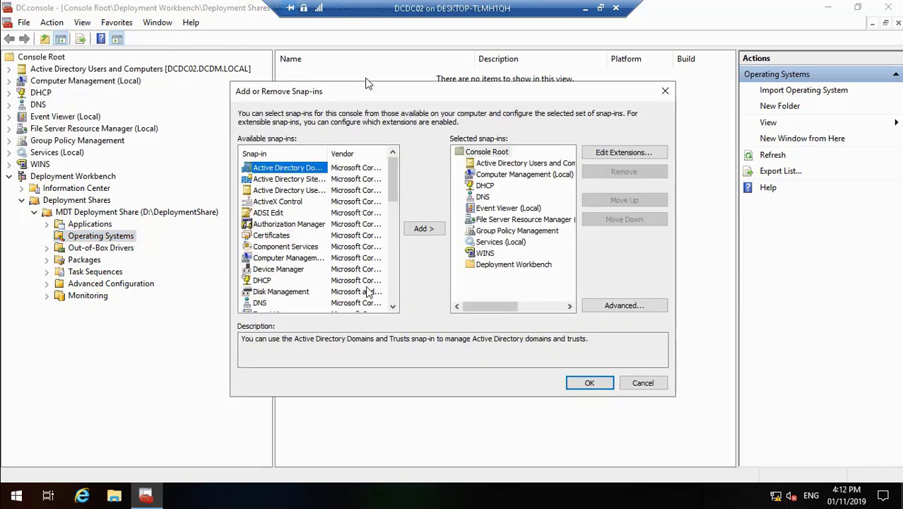
left_click_drag(392, 307, 394, 311)
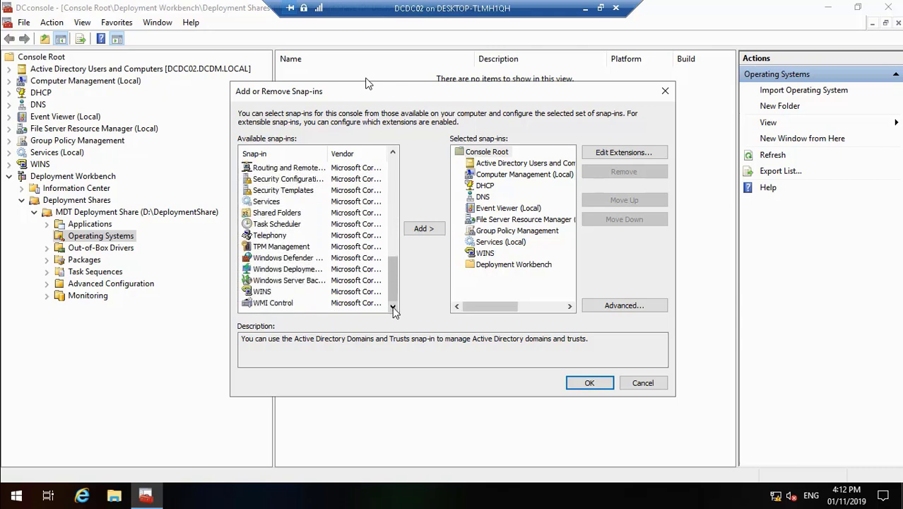
left_click(309, 269)
left_click(421, 230)
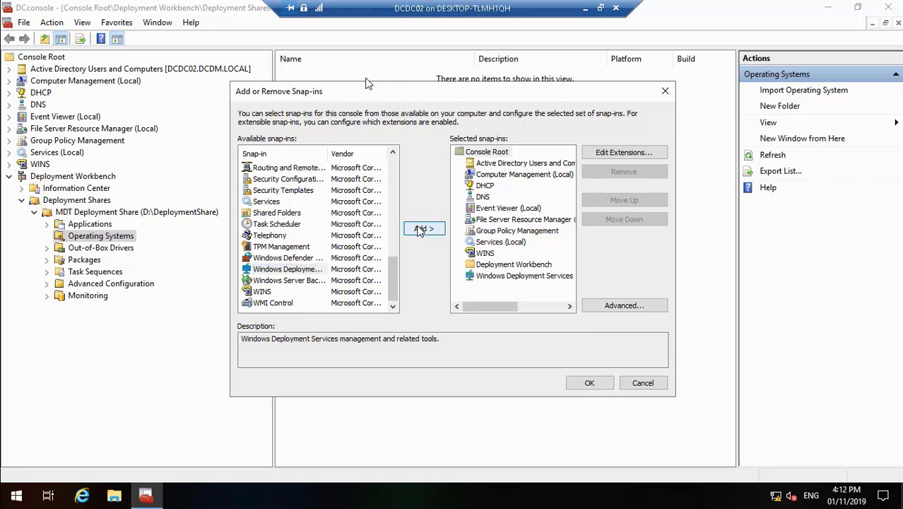
left_click(590, 383)
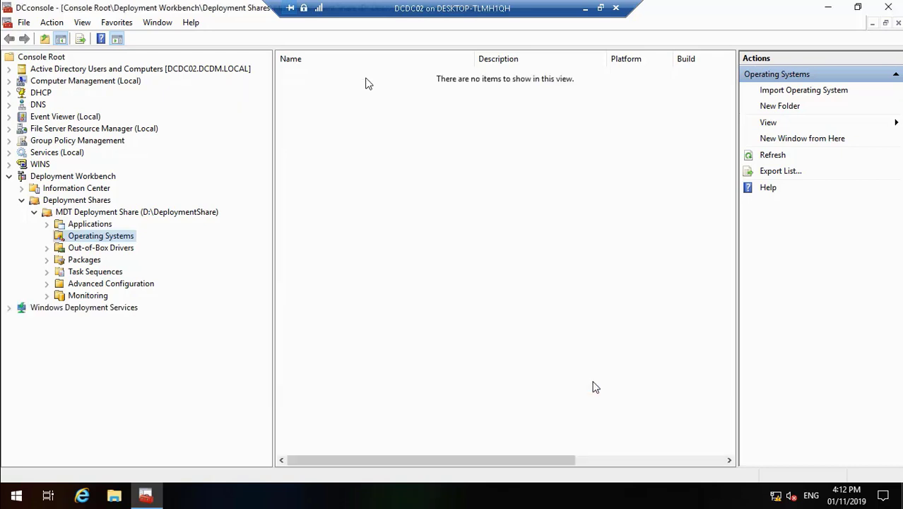
Expand Windows Deployment Services > Servers and launch Configure Server for DCDC02.DCDM.LOCAL
left_click(8, 308)
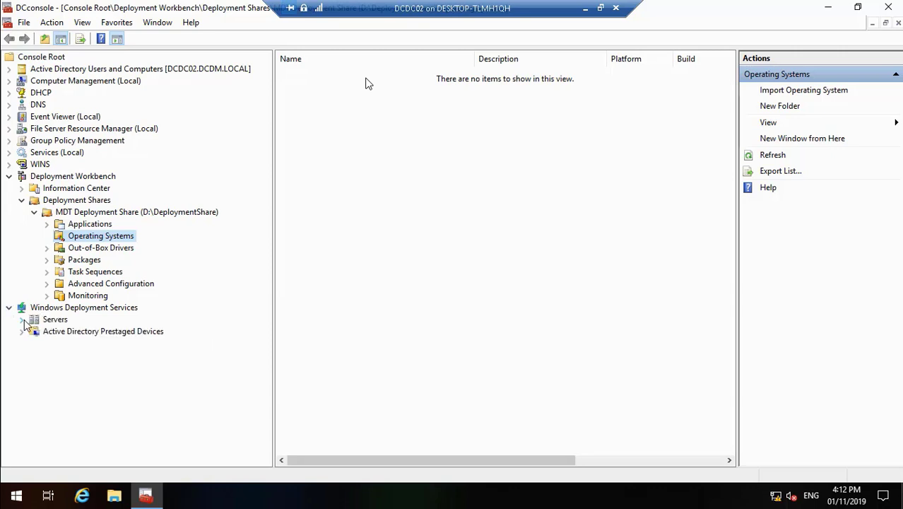
left_click(22, 320)
left_click(42, 332)
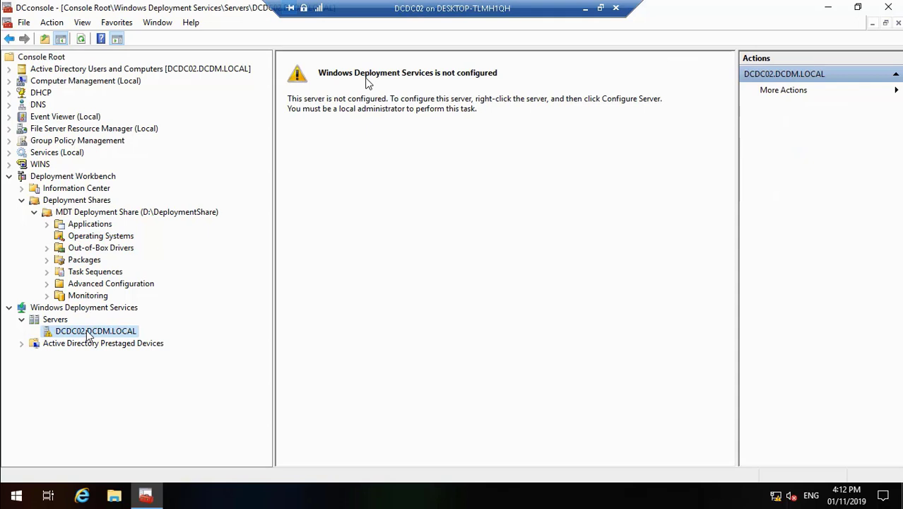
right_click(89, 334)
left_click(107, 339)
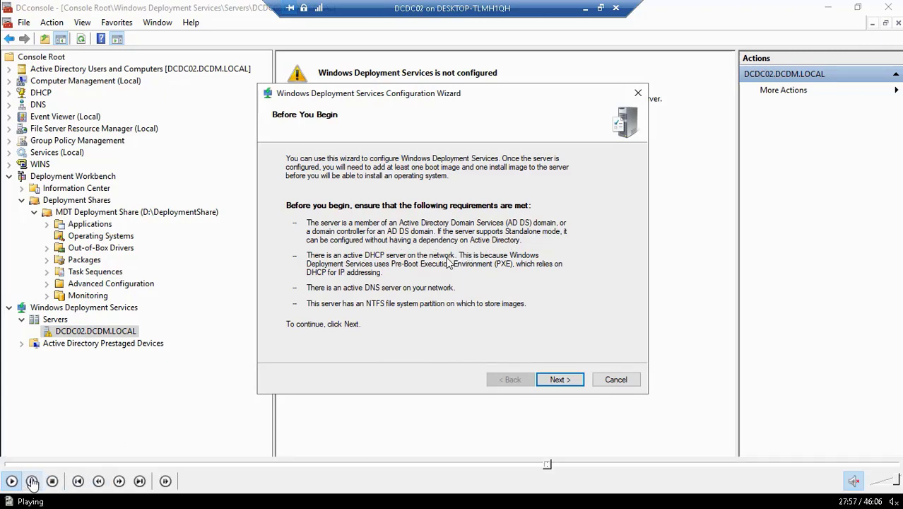
Pause the tutorial video, then resume its playback
left_click(31, 481)
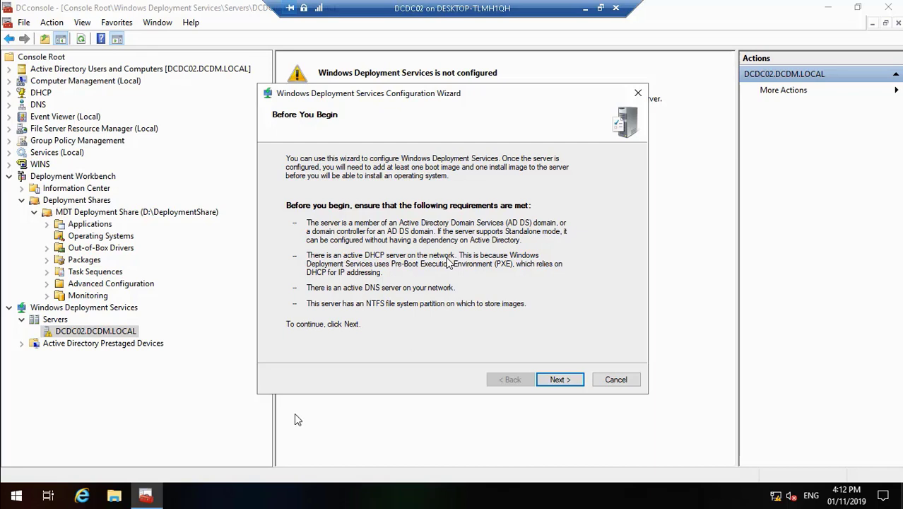
mouse_move(107, 499)
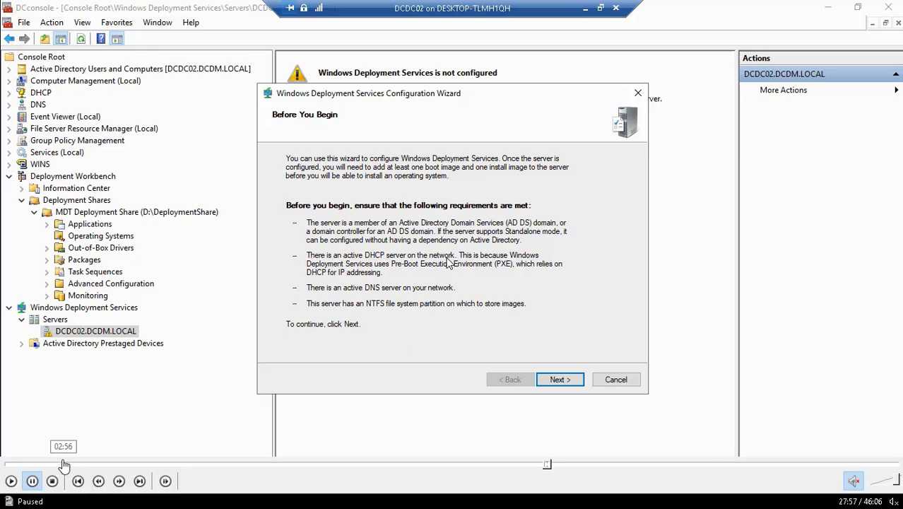
left_click(10, 484)
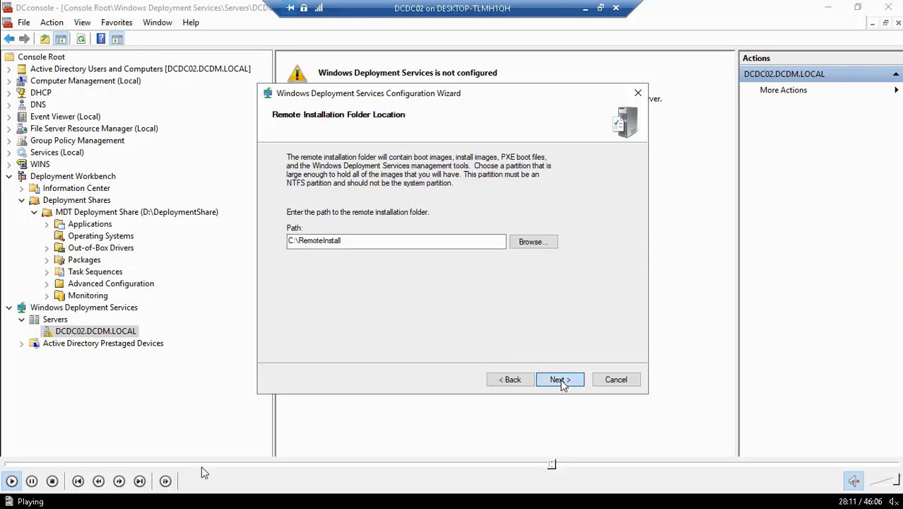
Rewind and replay the tutorial video through Install Options to the system volume warning
left_click(550, 465)
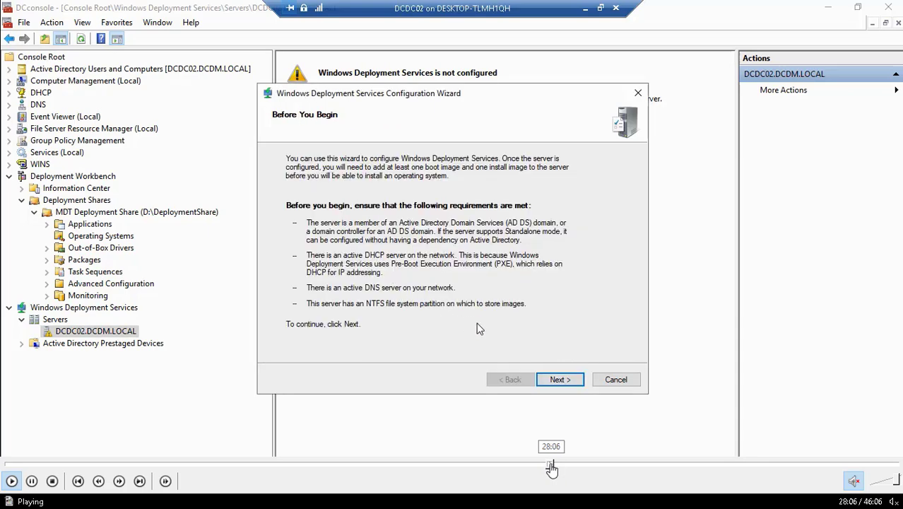
left_click(31, 482)
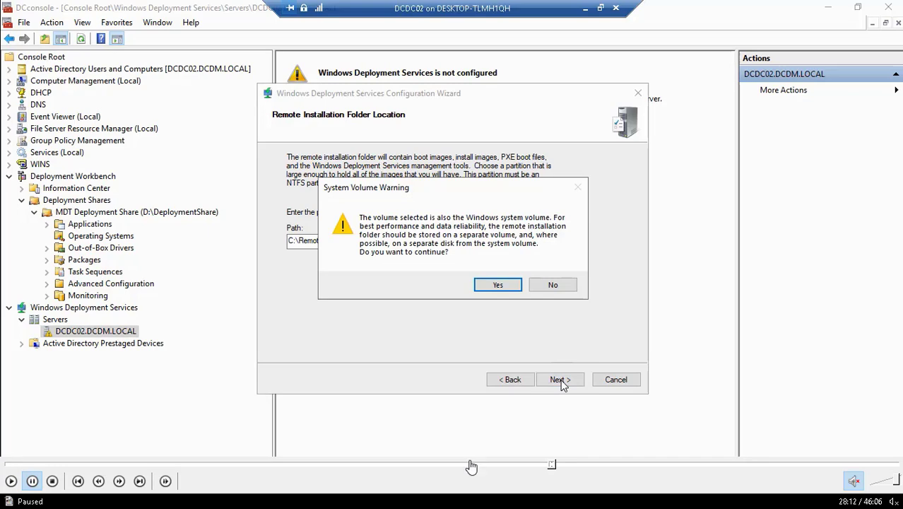
left_click(549, 466)
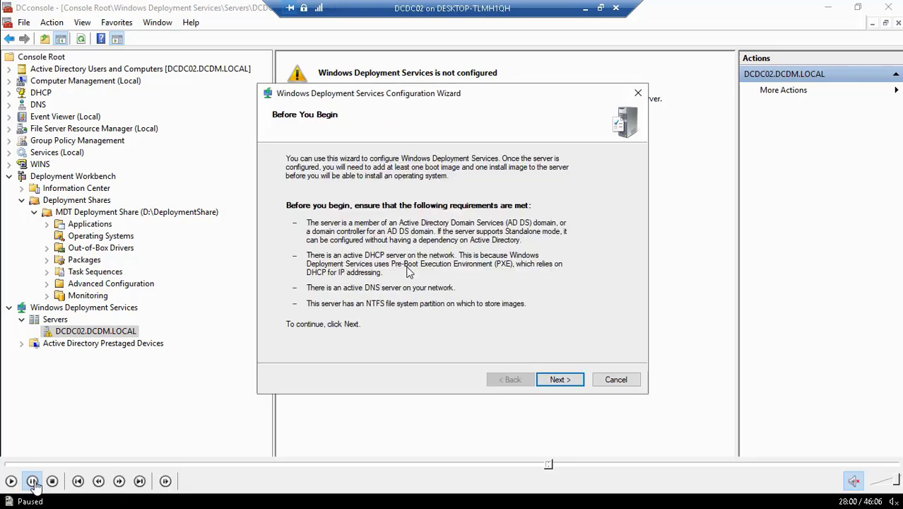
left_click(12, 481)
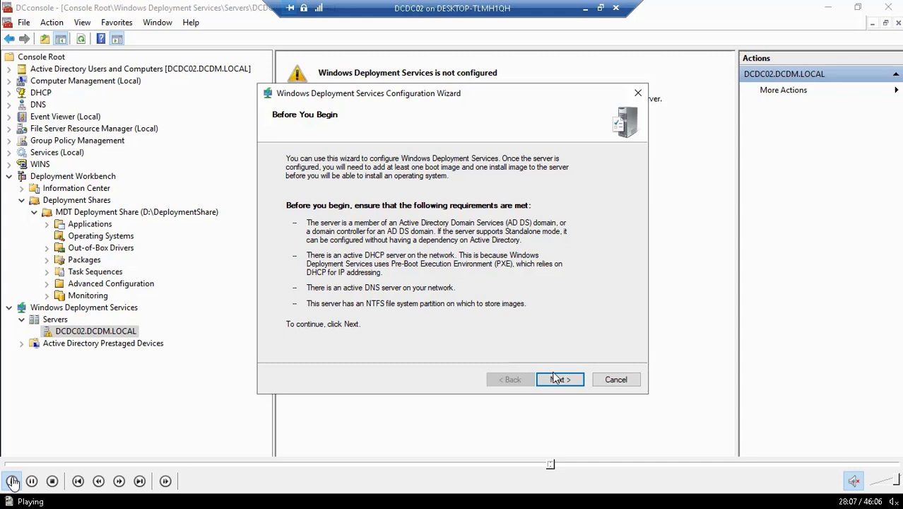
left_click(32, 481)
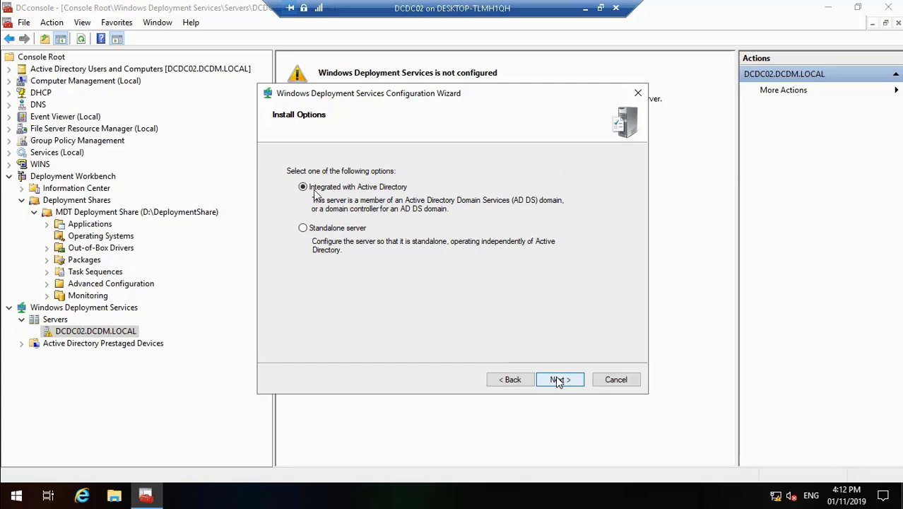
left_click(10, 481)
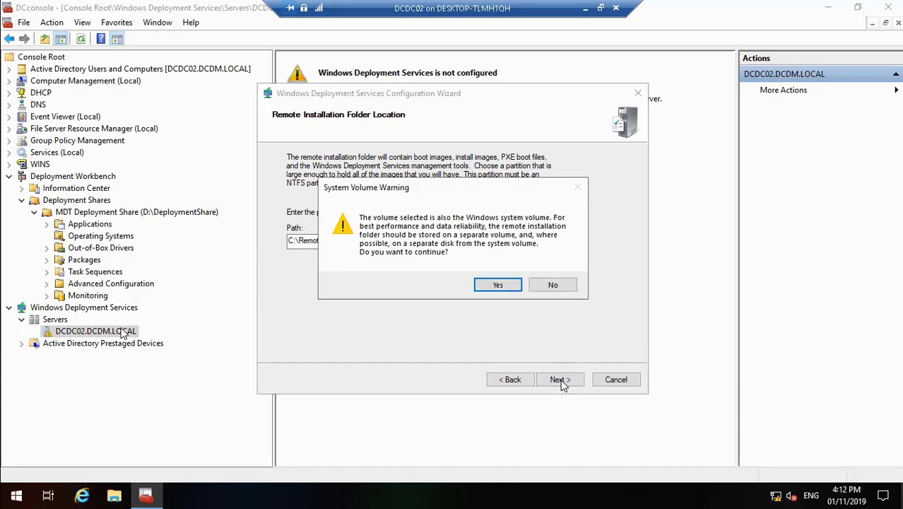
mouse_move(48, 480)
left_click(11, 480)
Compare the Zero Touch Installation diagram with the paused video, then minimize the diagram and resume
double_click(326, 218)
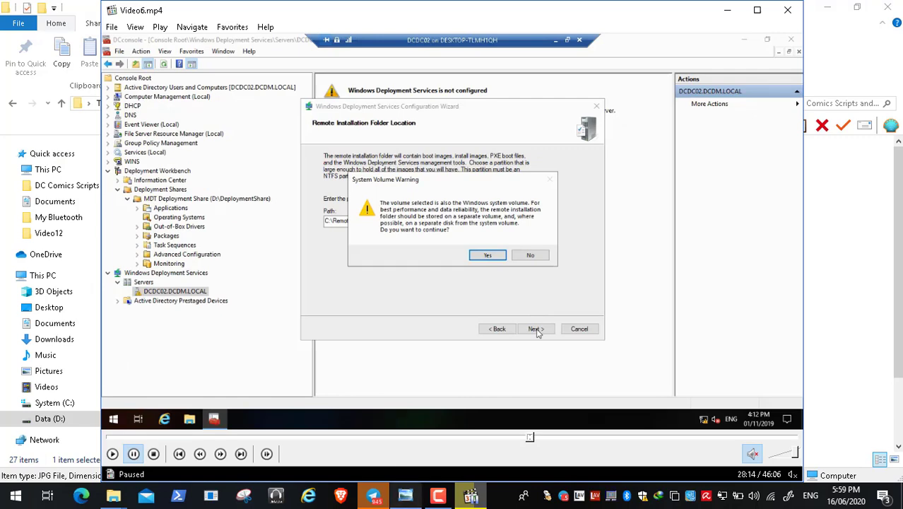
left_click(407, 496)
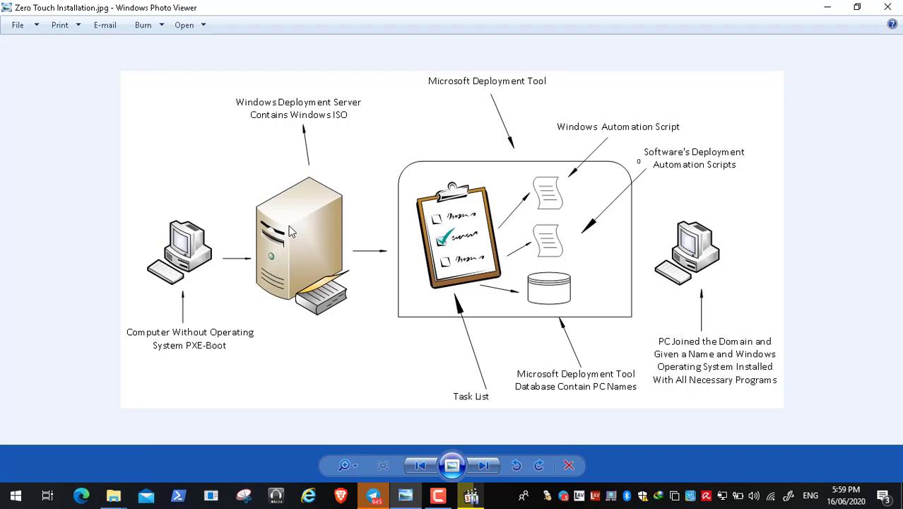
left_click(471, 495)
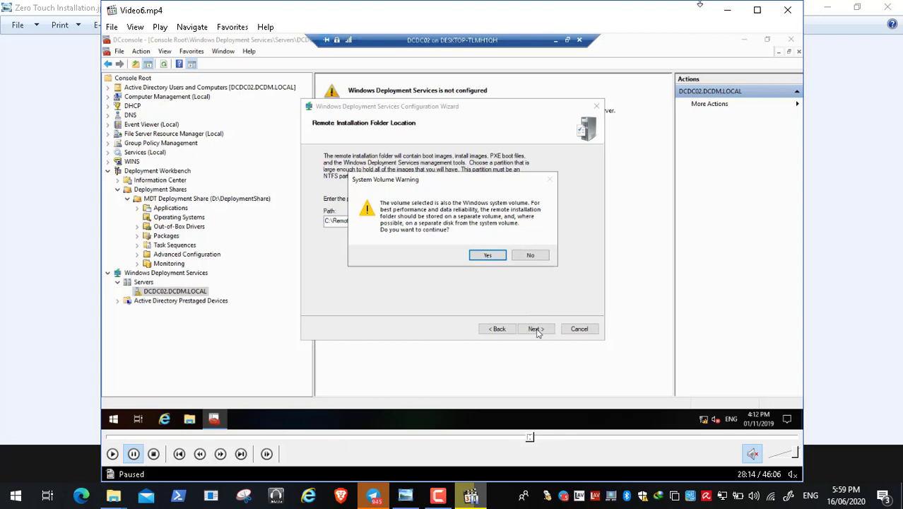
left_click(727, 10)
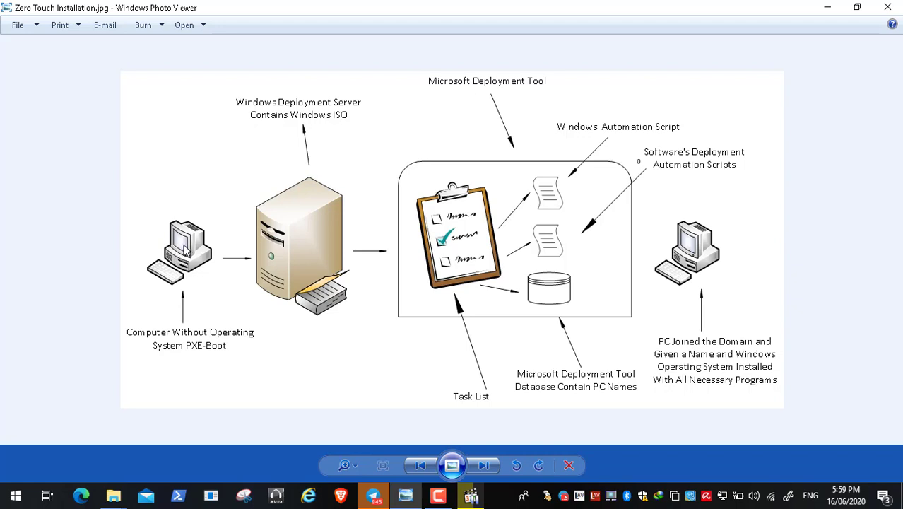
left_click(469, 497)
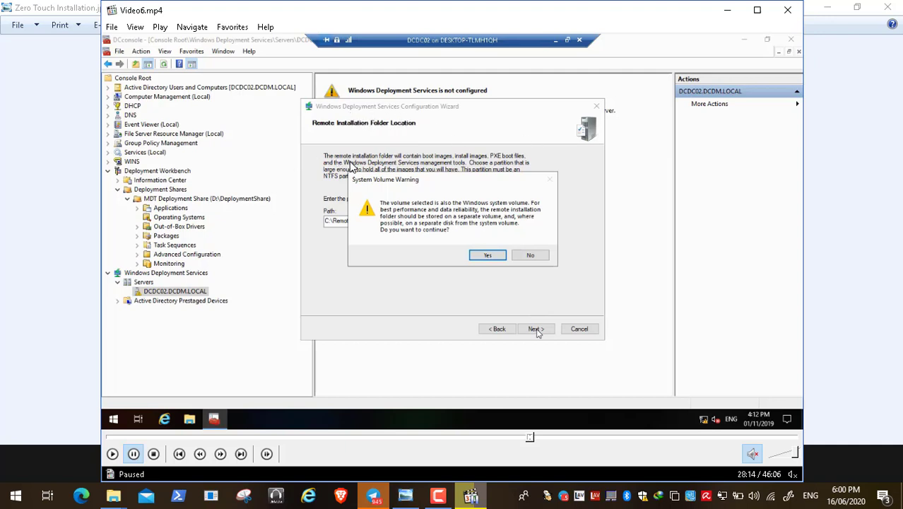
left_click(405, 495)
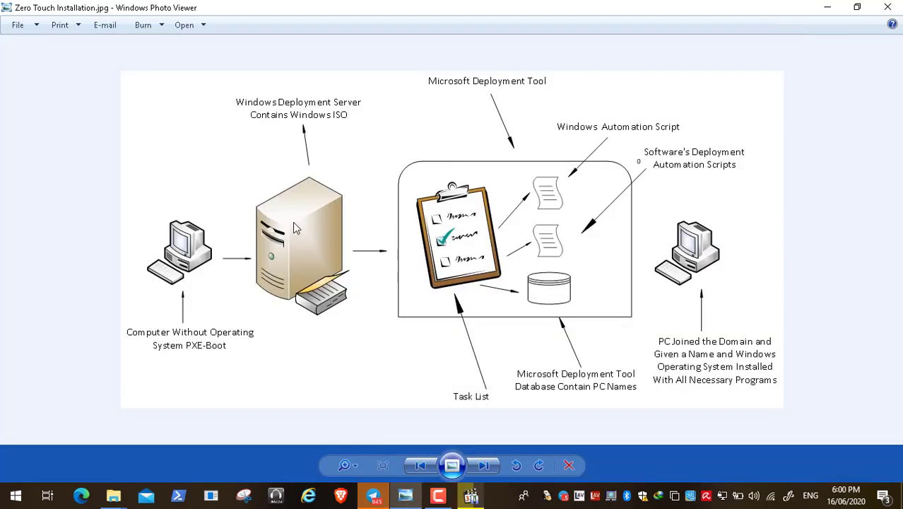
left_click(816, 7)
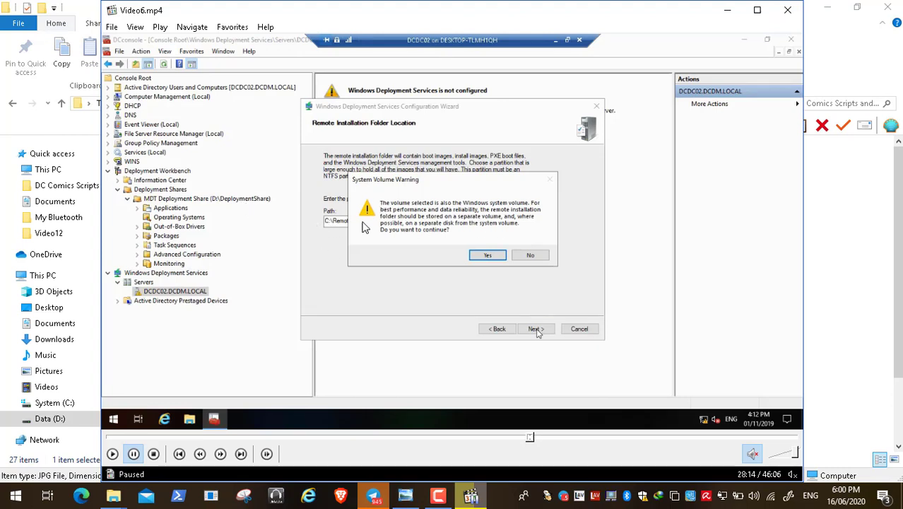
left_click(113, 456)
Return the tutorial video to full screen and pause it at the Proxy DHCP Server page
double_click(292, 249)
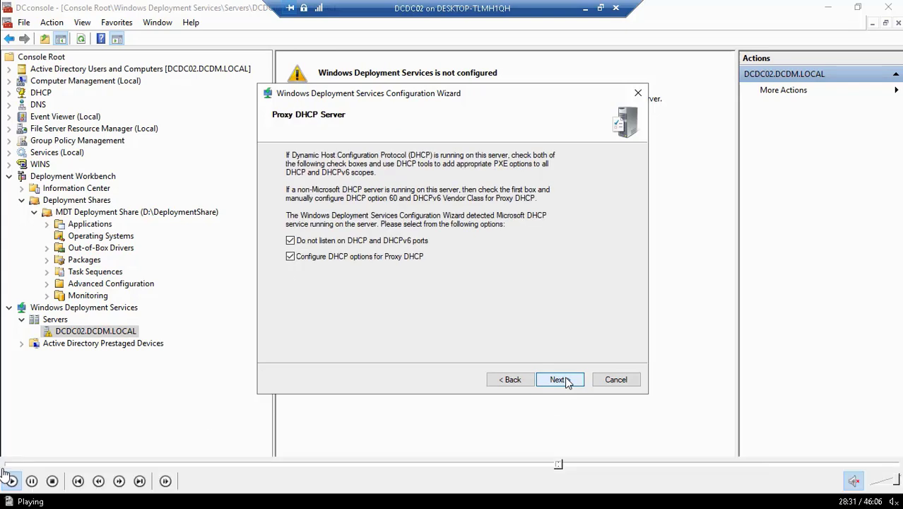
left_click(31, 481)
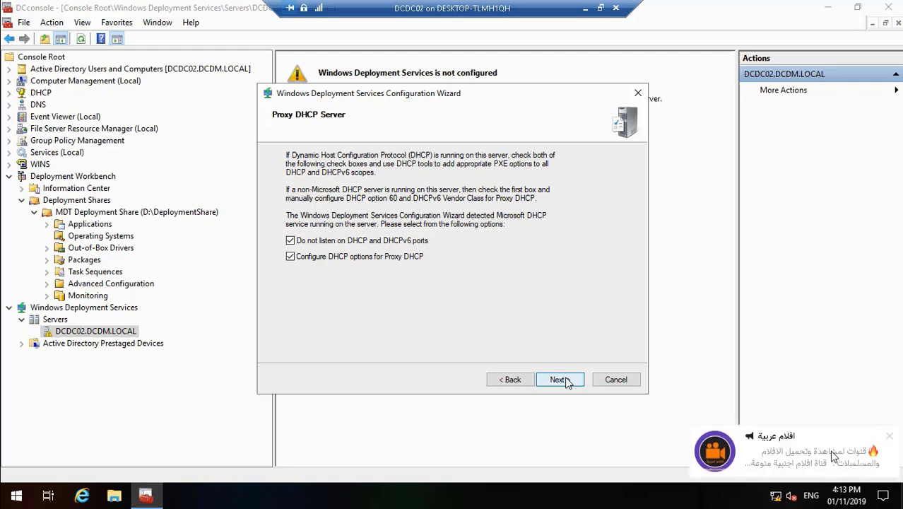
Move past Proxy DHCP Server and have PXE respond to all client computers, known and unknown
left_click(891, 437)
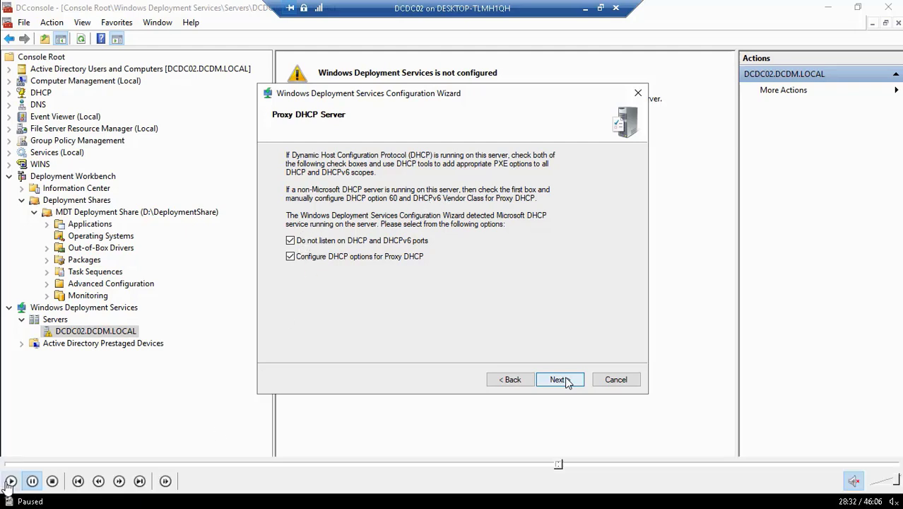
left_click(12, 481)
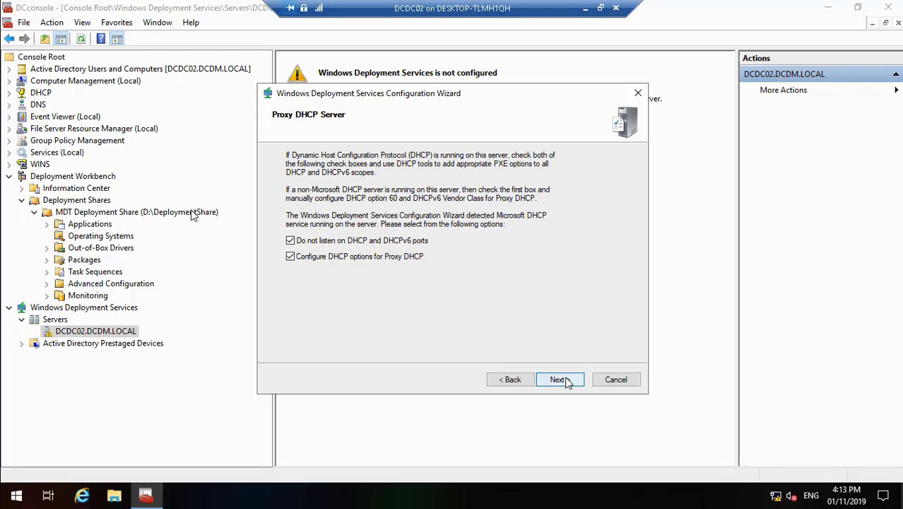
left_click(566, 380)
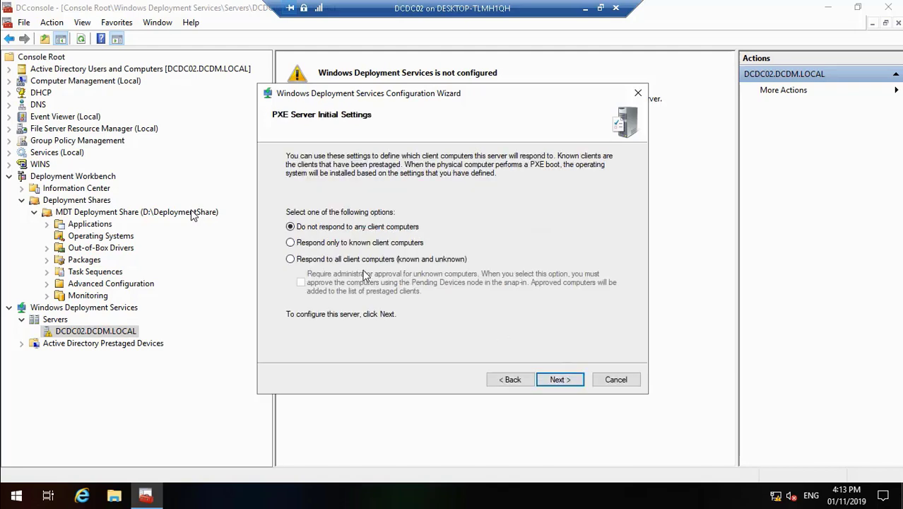
left_click(335, 263)
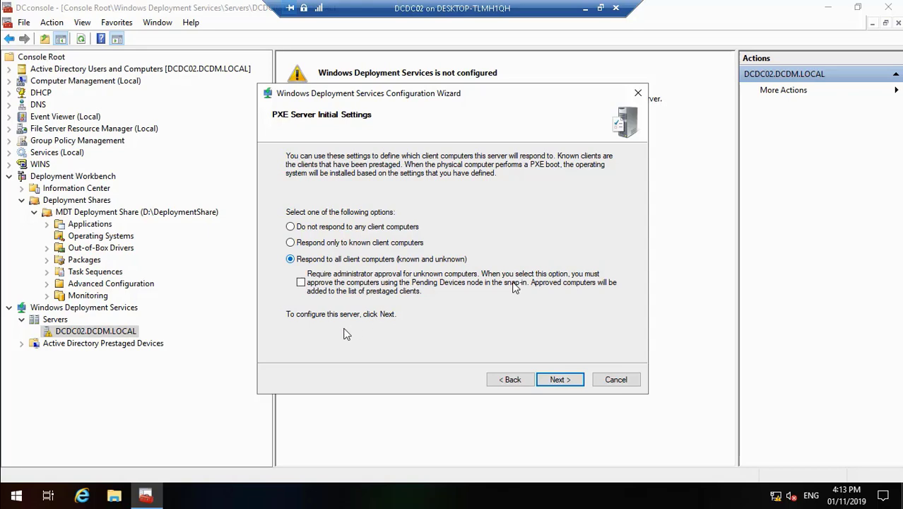
key("Escape")
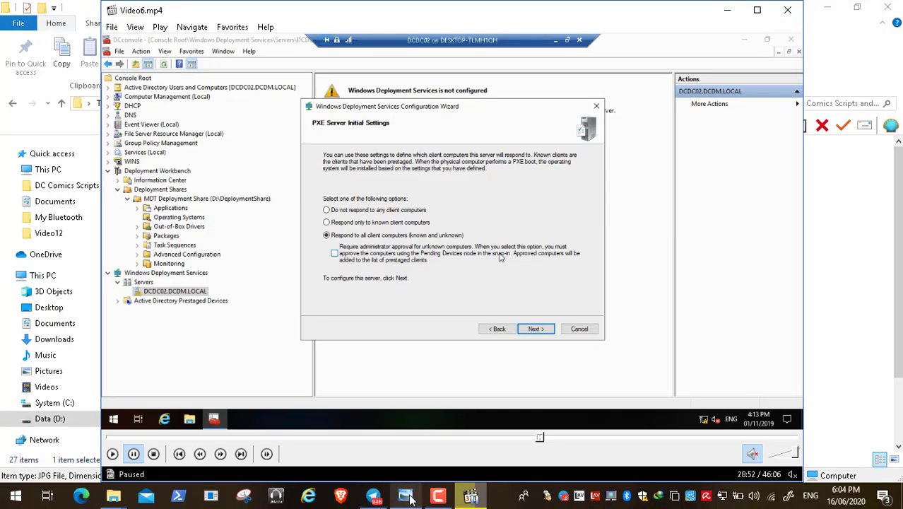
left_click(404, 497)
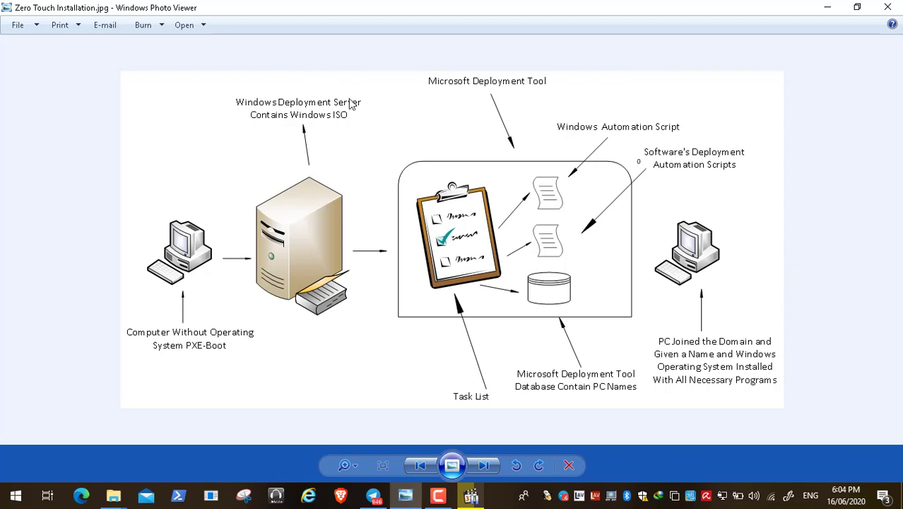
left_click(470, 495)
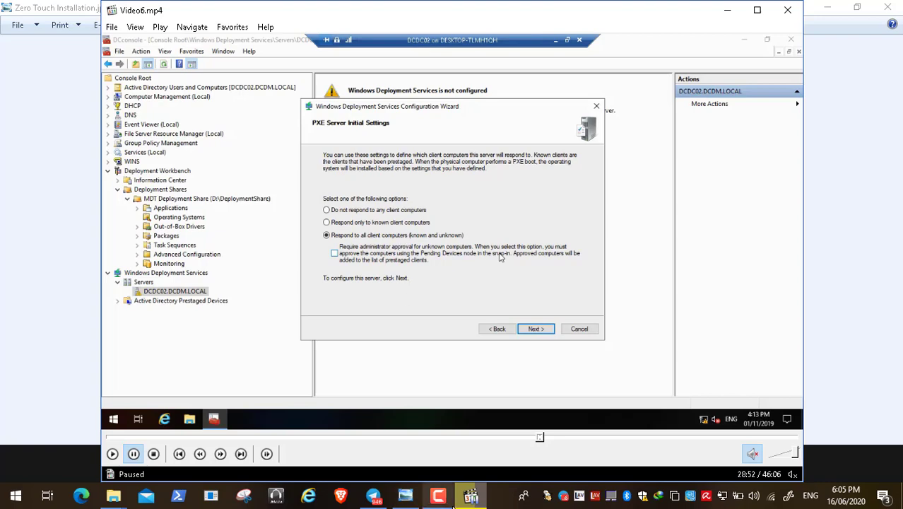
left_click(406, 495)
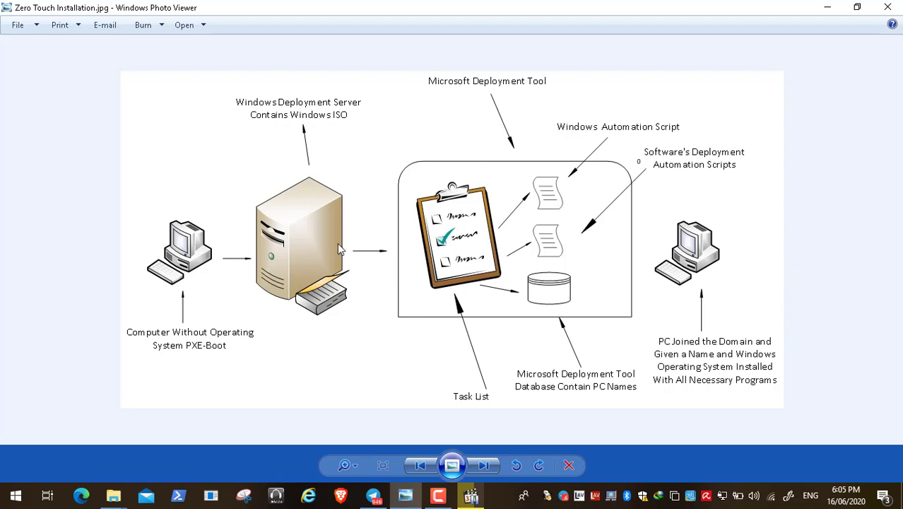
left_click(471, 498)
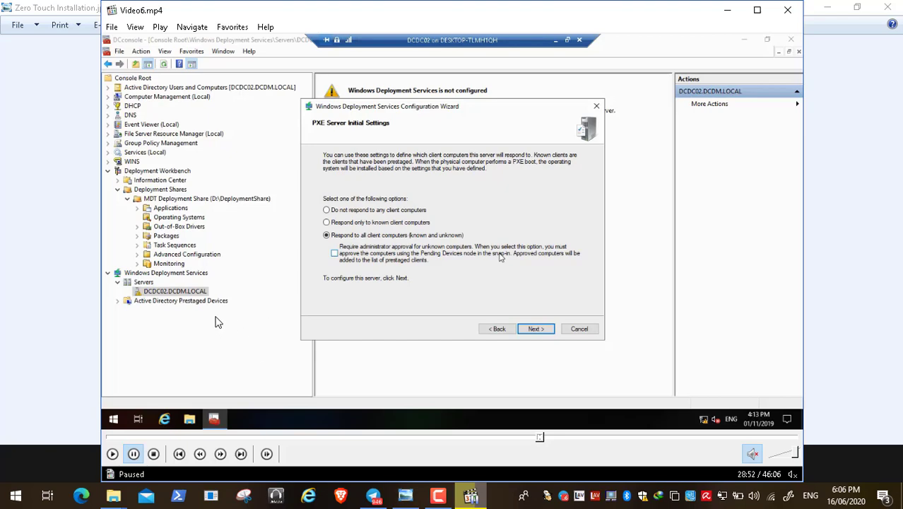
left_click(414, 500)
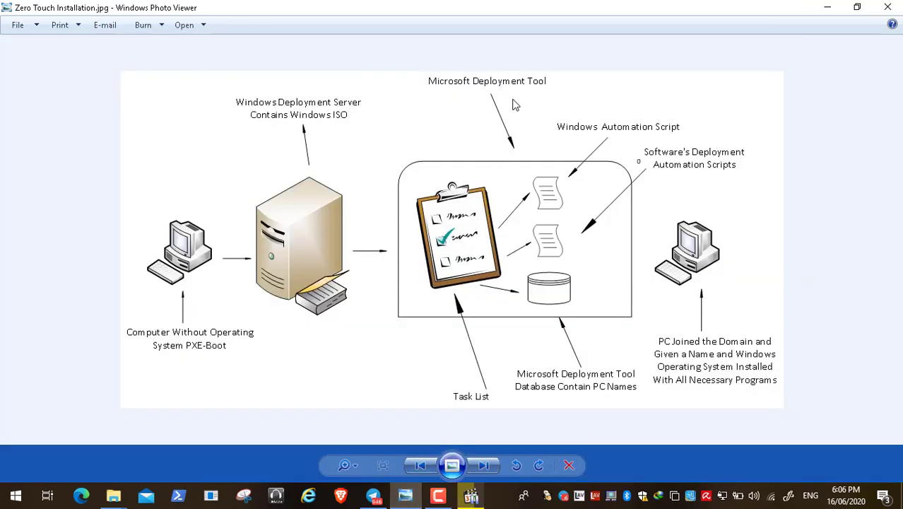
left_click(827, 7)
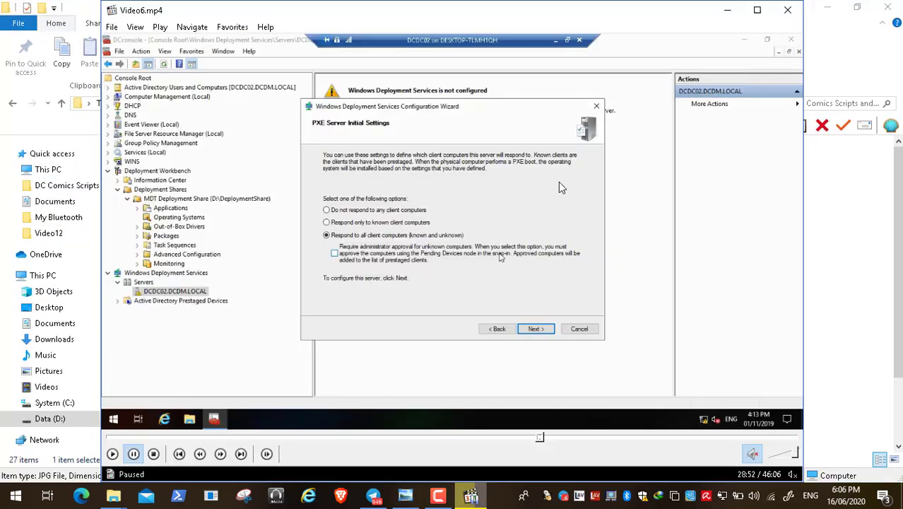
Apply the PXE Server Initial Settings, let WDS configuration run, and close the wizard at Finish
double_click(391, 225)
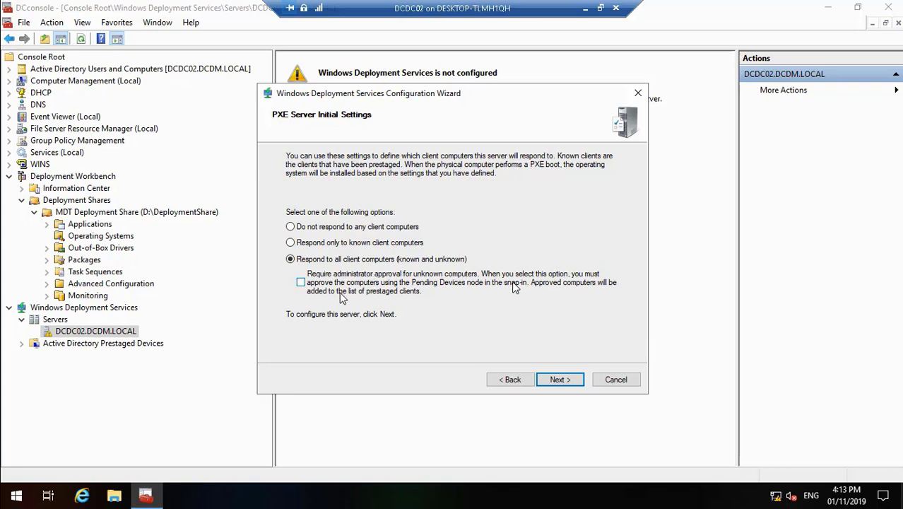
mouse_move(344, 472)
left_click(8, 487)
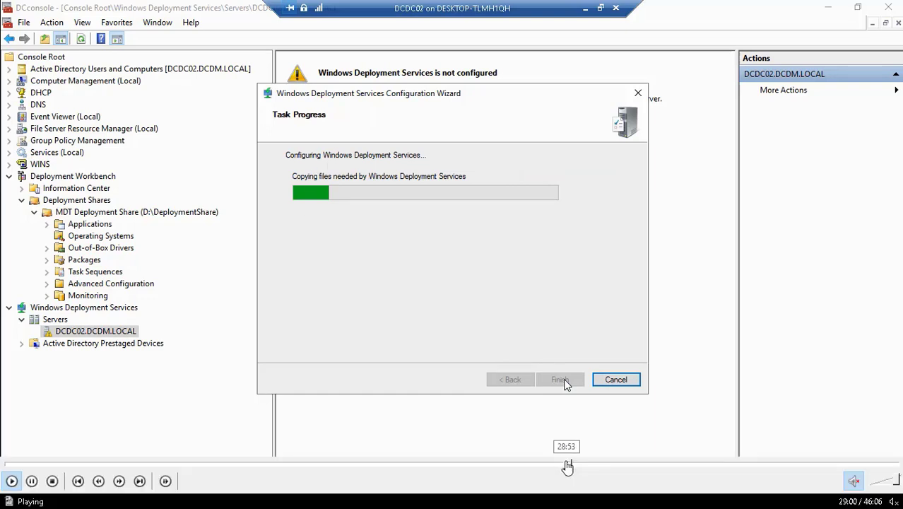
left_click(565, 467)
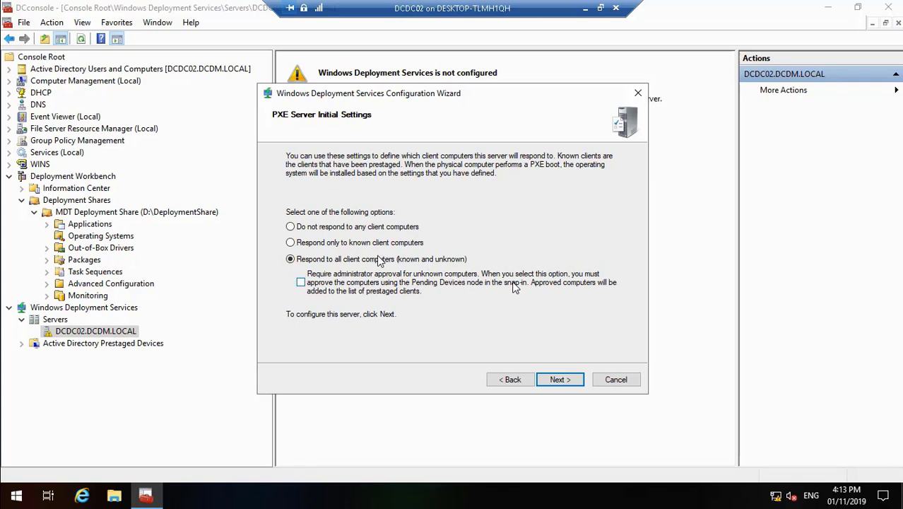
left_click(566, 383)
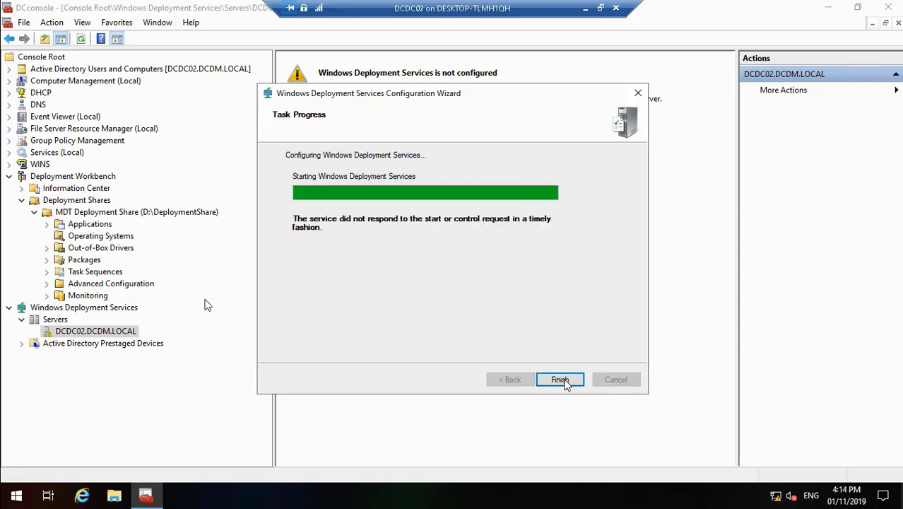
left_click(560, 380)
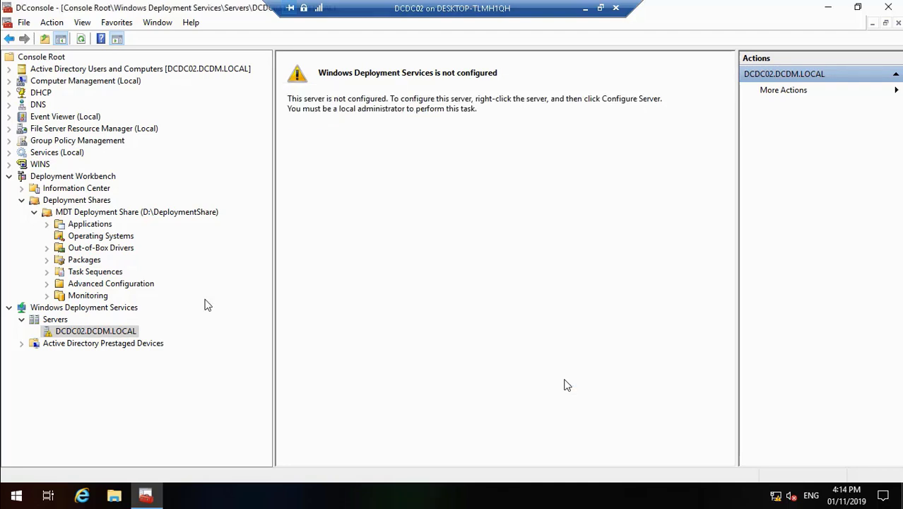
Expand DCDC02.DCDM.LOCAL to show its folders and start it via All Tasks > Start
double_click(71, 332)
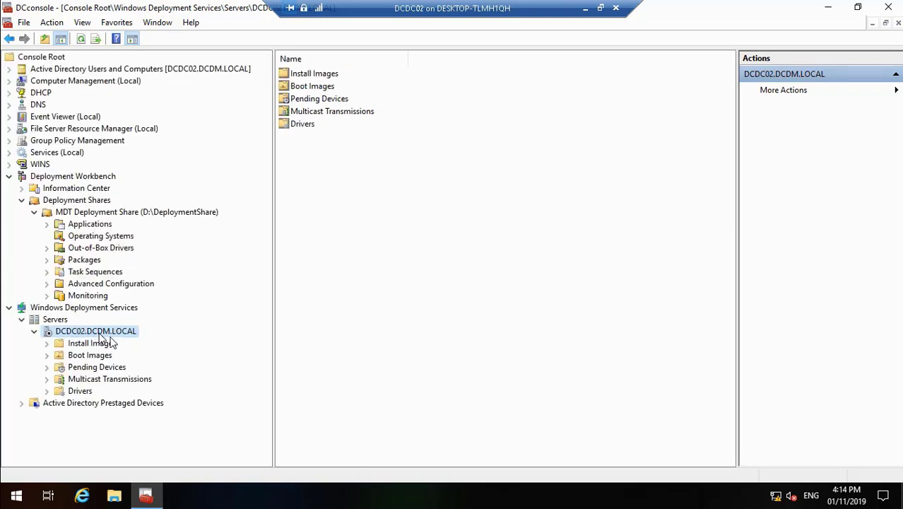
right_click(99, 331)
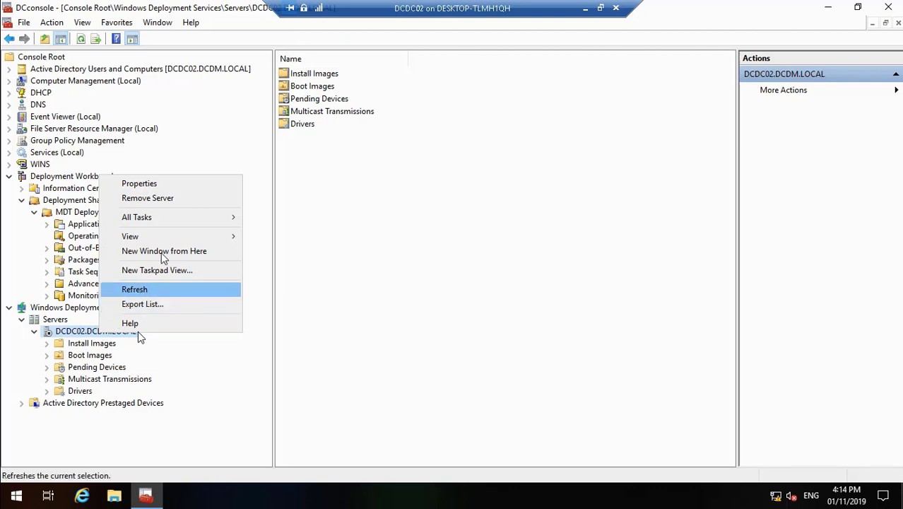
mouse_move(228, 217)
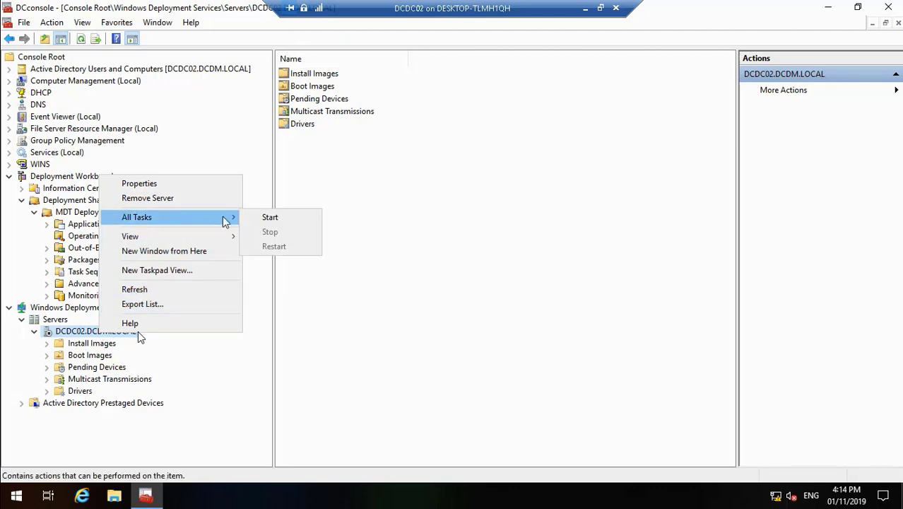
left_click(268, 219)
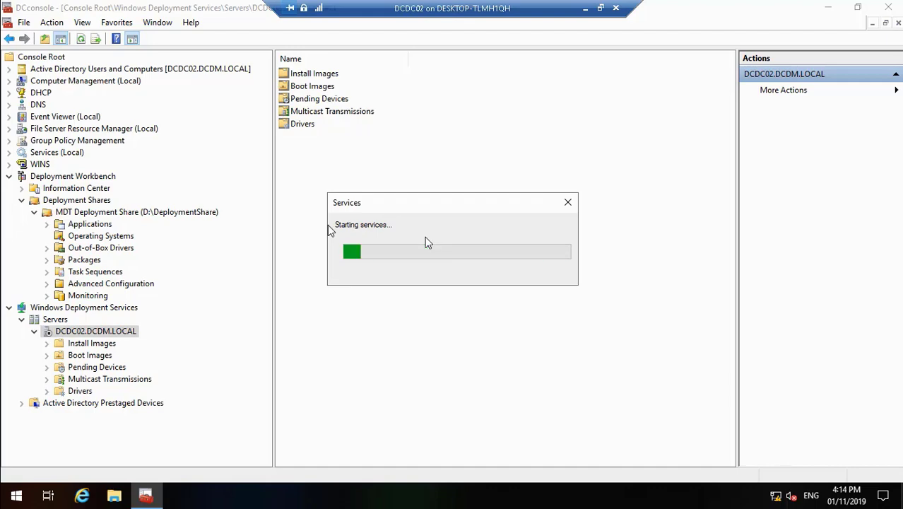
Return to the DCDC02 VM session via Hyper-V Manager and acknowledge the 'Successfully started' message
left_click(585, 8)
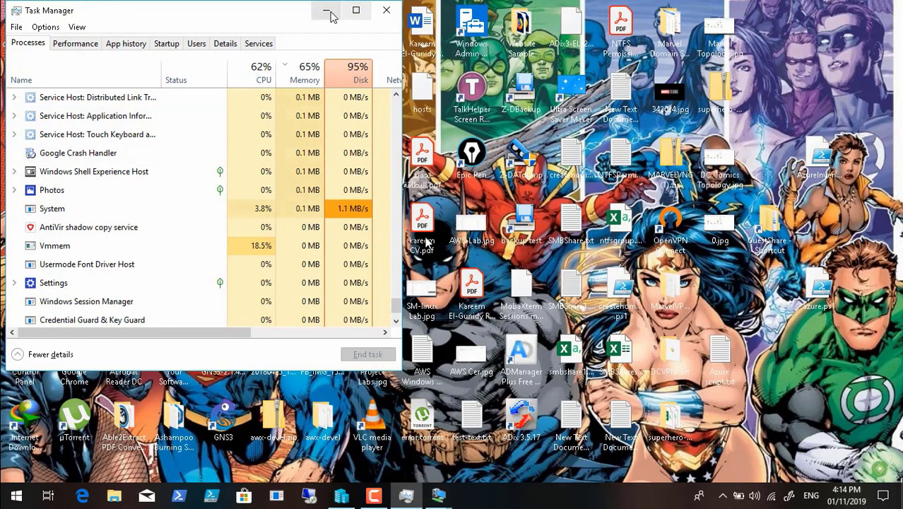
left_click(325, 10)
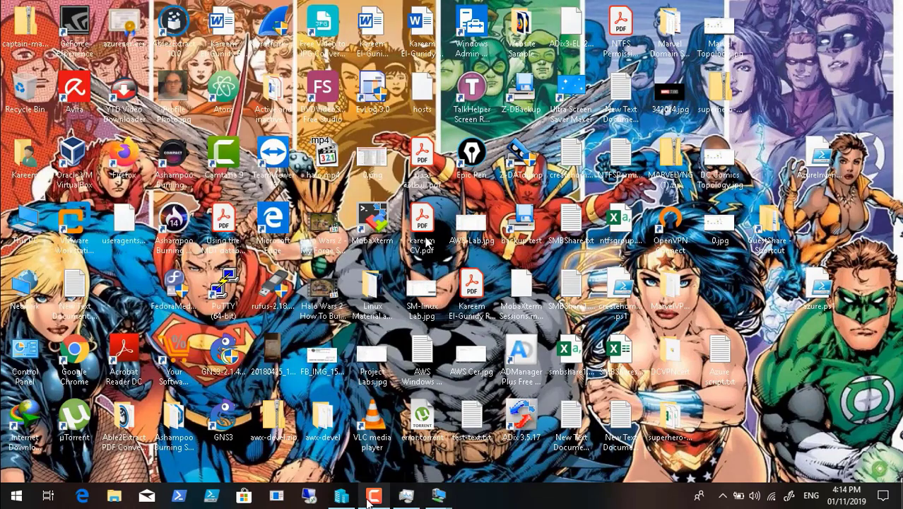
left_click(341, 496)
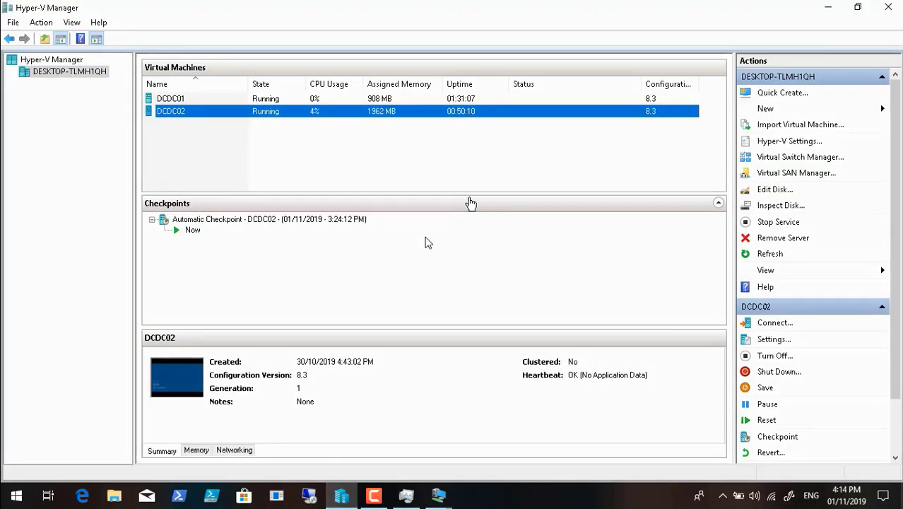
left_click(438, 495)
left_click(492, 460)
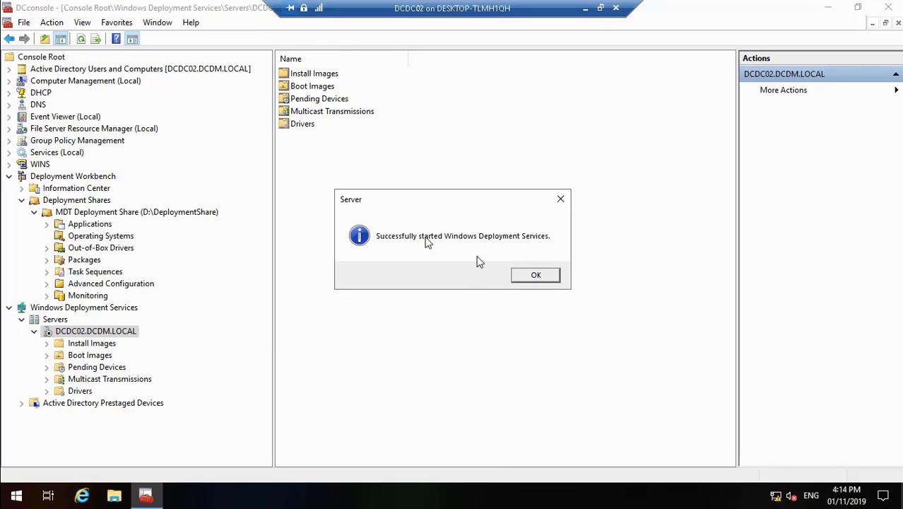
left_click(533, 277)
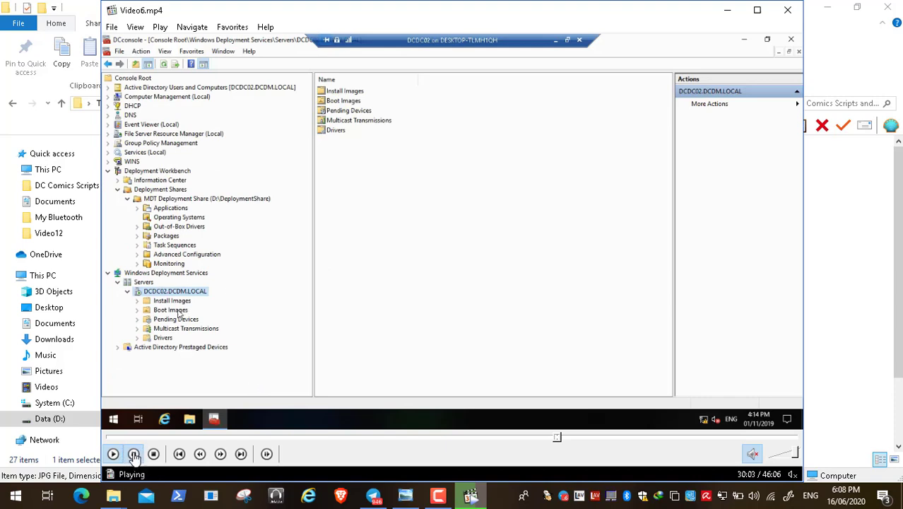
Pause the tutorial video and check the screen recorder controls
left_click(133, 453)
left_click(438, 496)
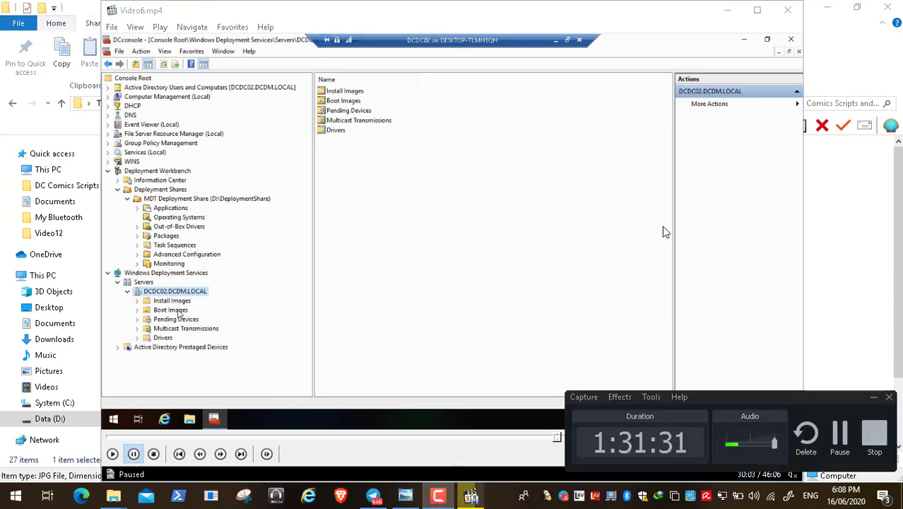
left_click(872, 398)
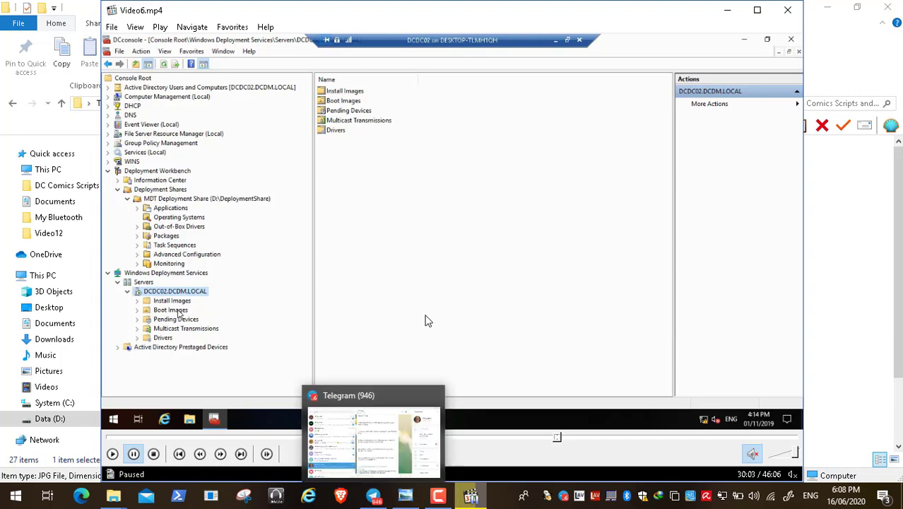
Resume the tutorial video in full screen, then switch back to the DCDC02 VM session
double_click(315, 285)
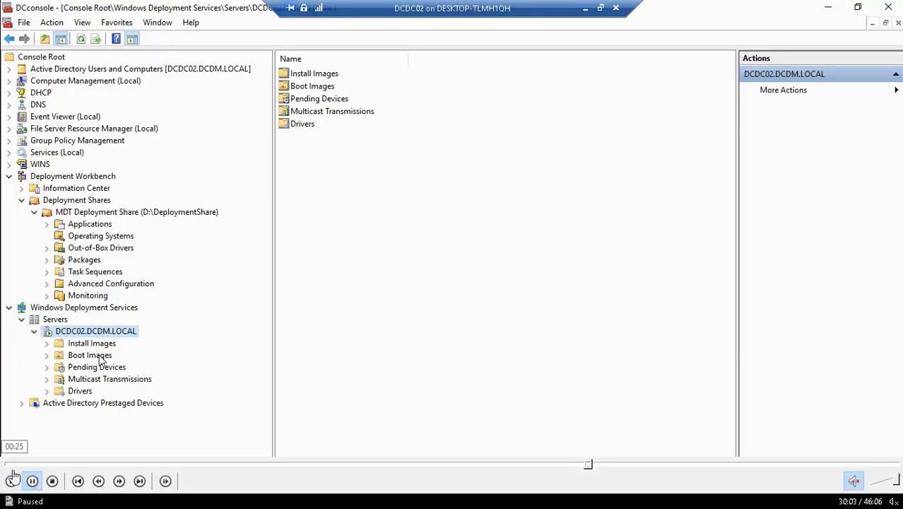
left_click(13, 481)
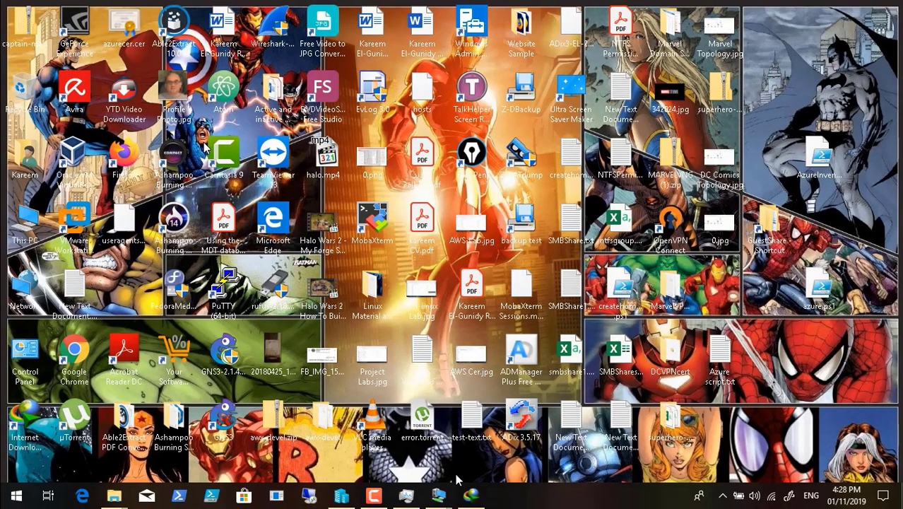
mouse_move(438, 495)
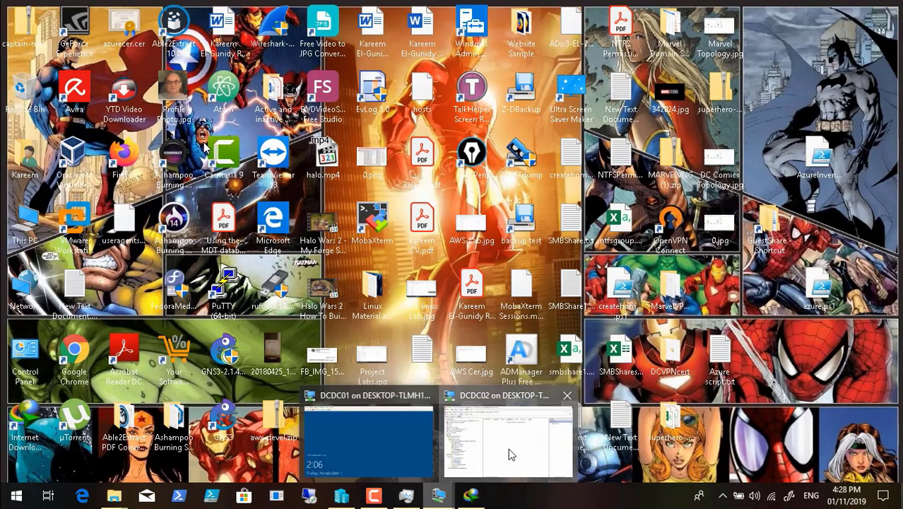
left_click(506, 452)
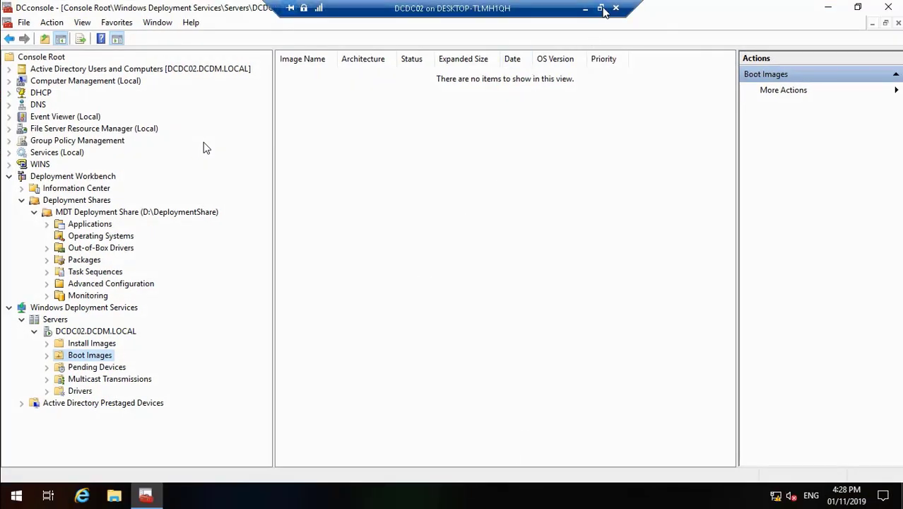
Restore the DCDC02 VM window and open its Media > DVD Drive options
left_click(600, 7)
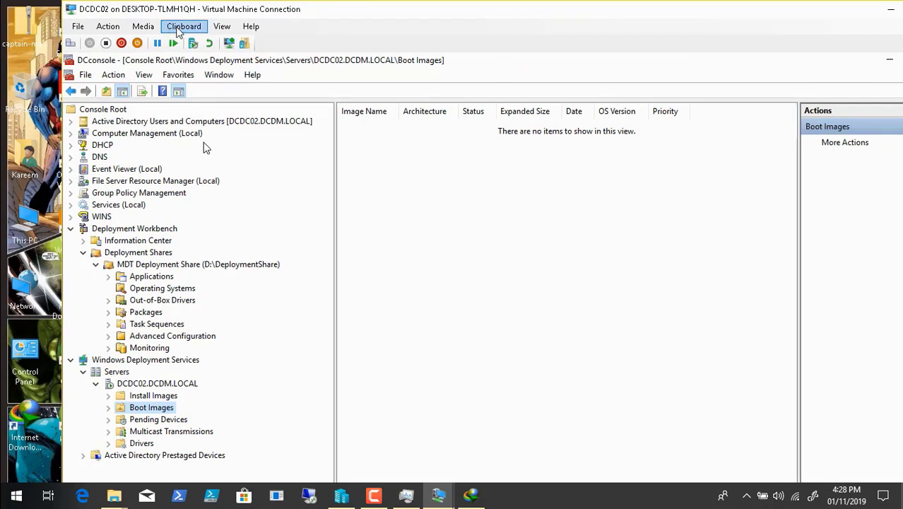
left_click(144, 27)
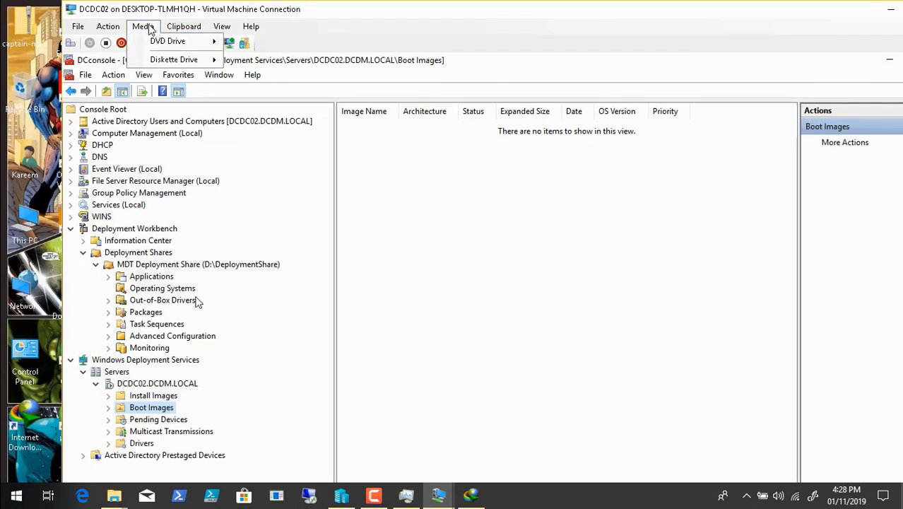
mouse_move(164, 41)
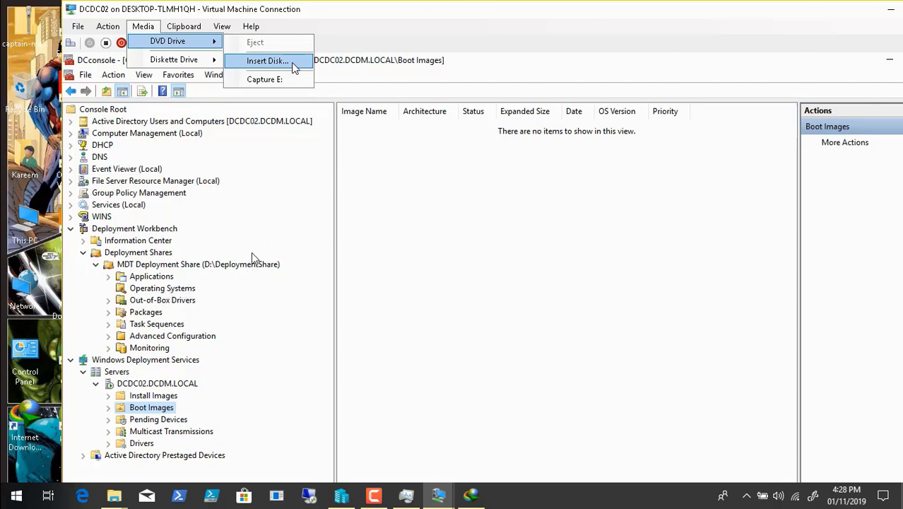
Review the Zero Touch Installation diagram, then minimize it and resume the tutorial video
double_click(373, 234)
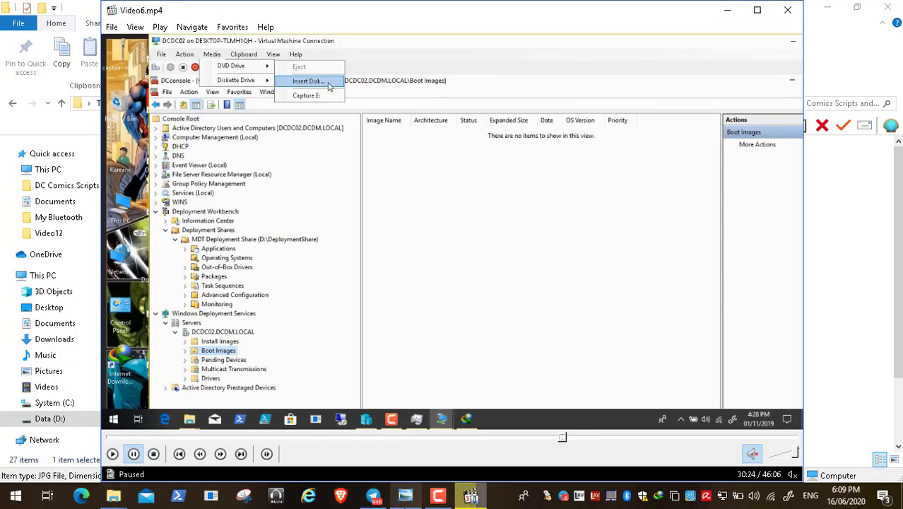
left_click(407, 497)
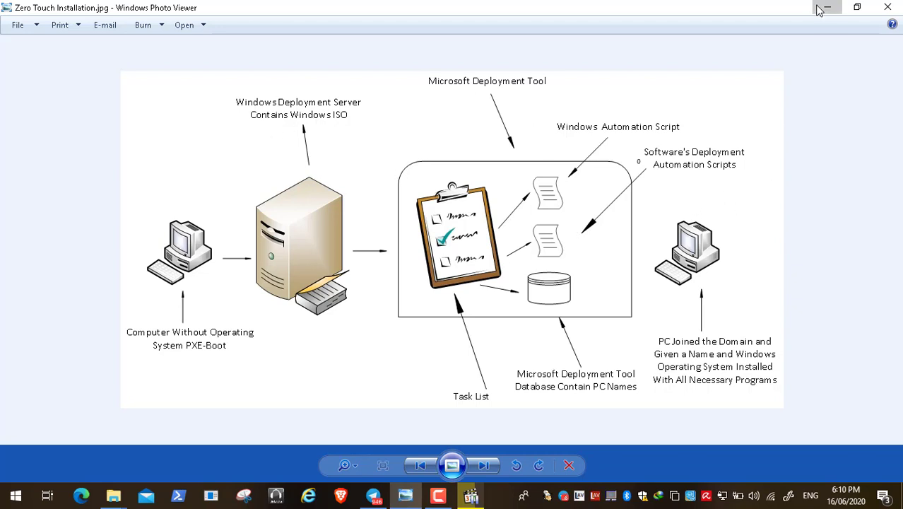
left_click(828, 7)
left_click(113, 454)
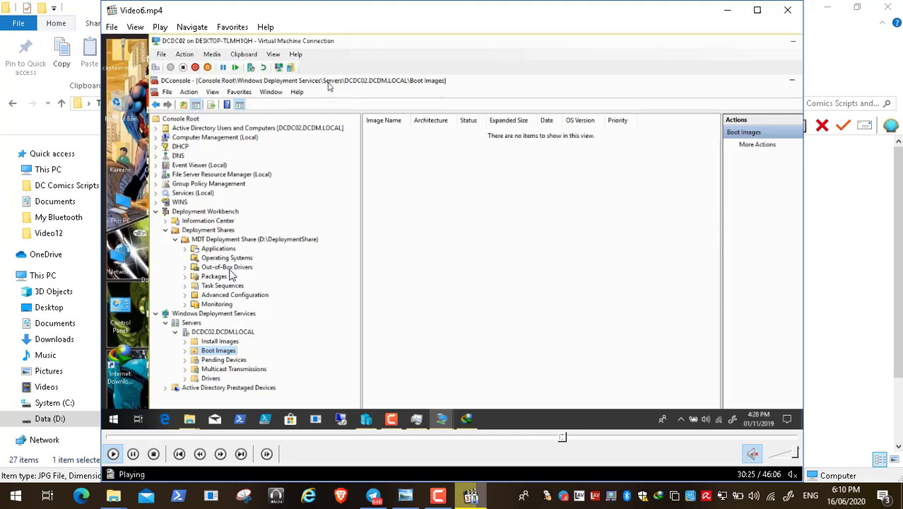
Pause the video and the screen recording, then resume the tutorial in full screen
double_click(279, 207)
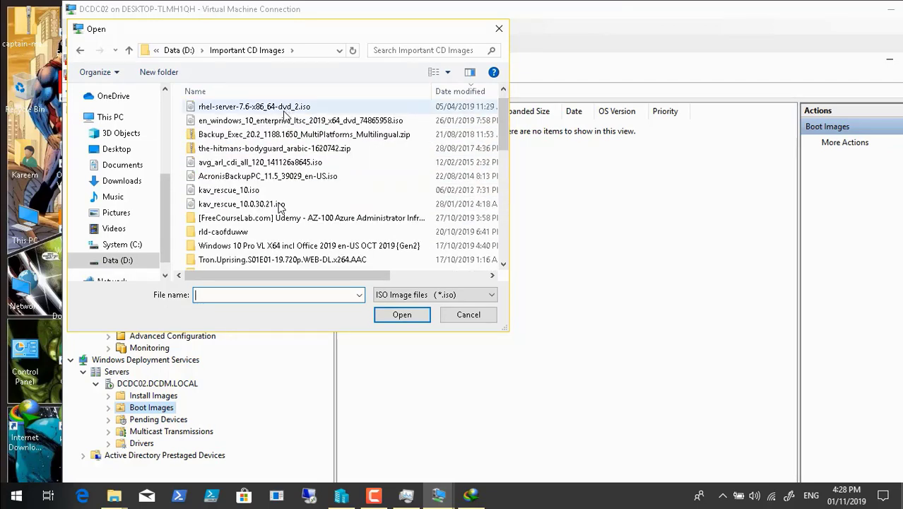
double_click(395, 321)
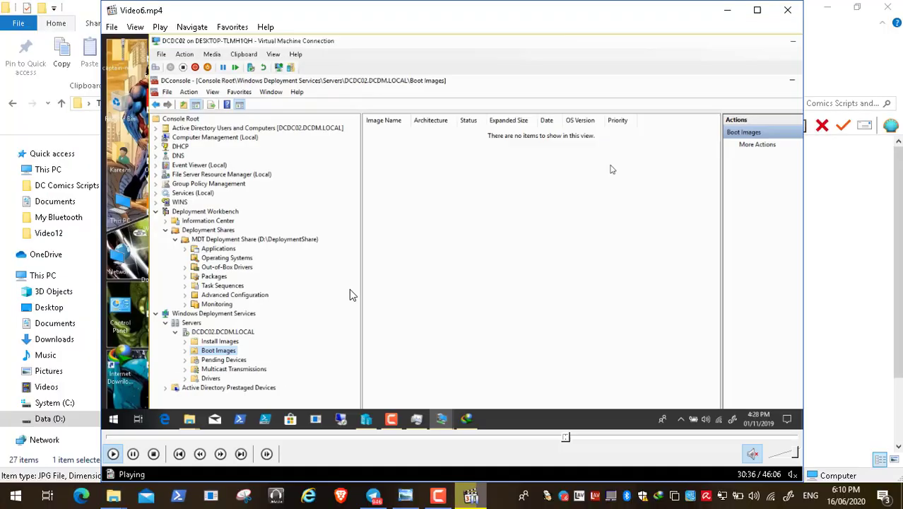
key("space")
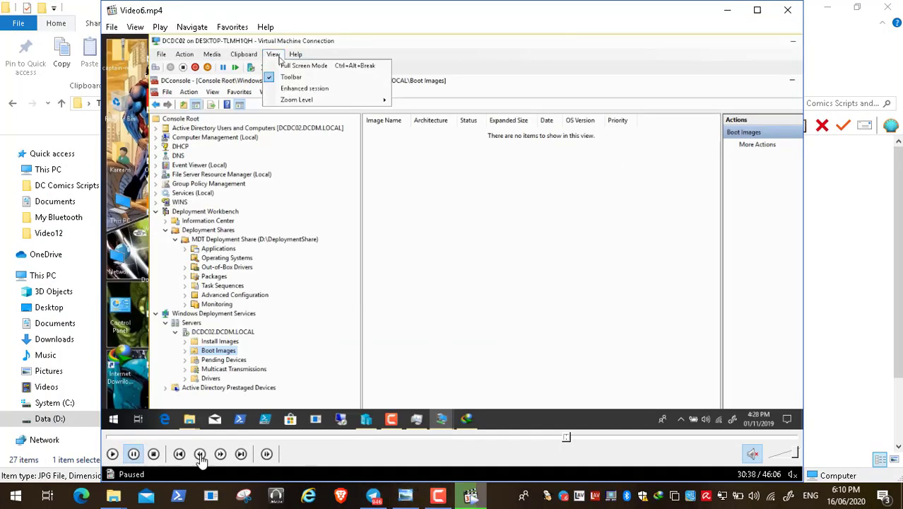
left_click(438, 497)
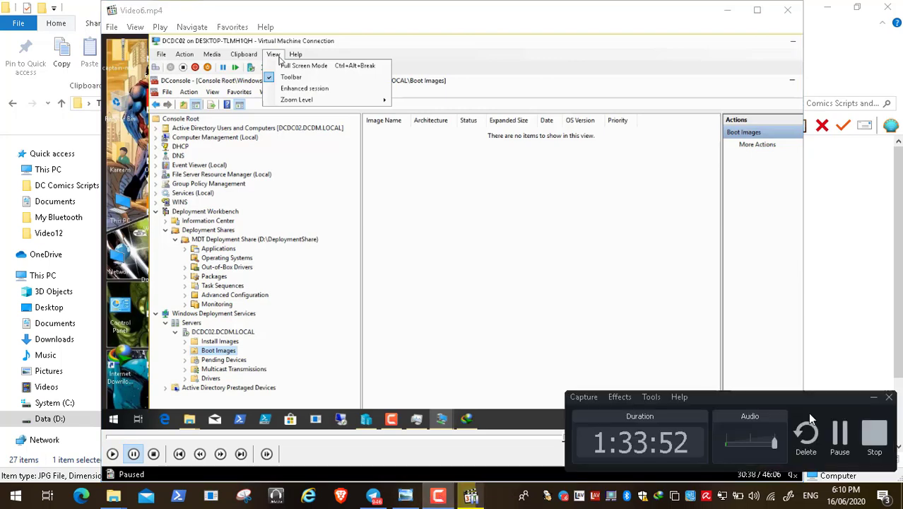
left_click(840, 432)
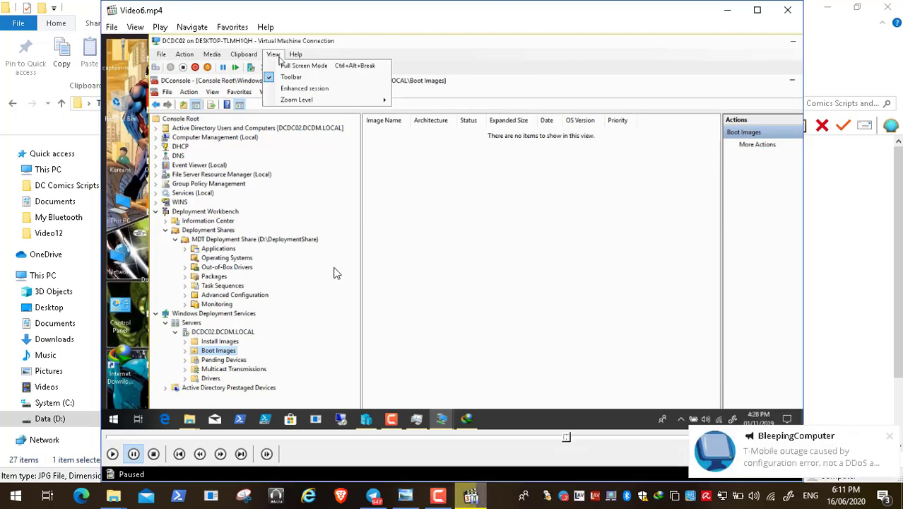
double_click(335, 272)
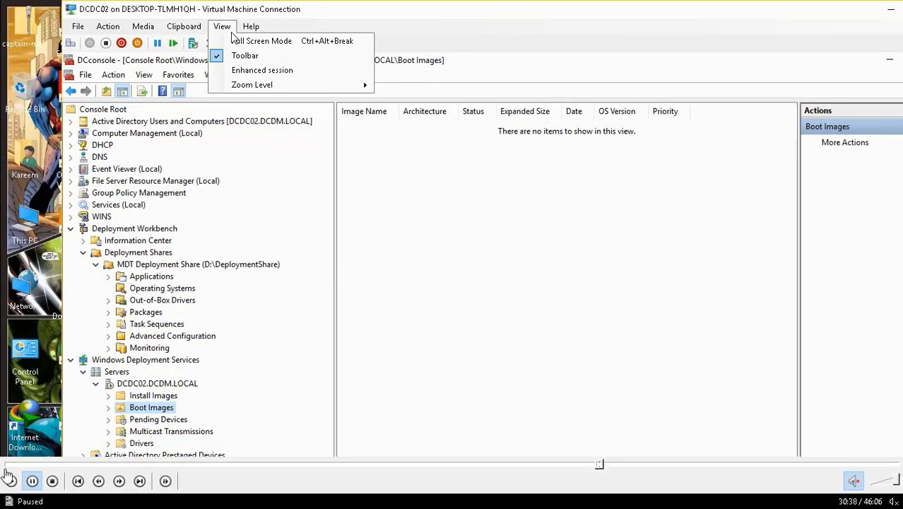
left_click(12, 481)
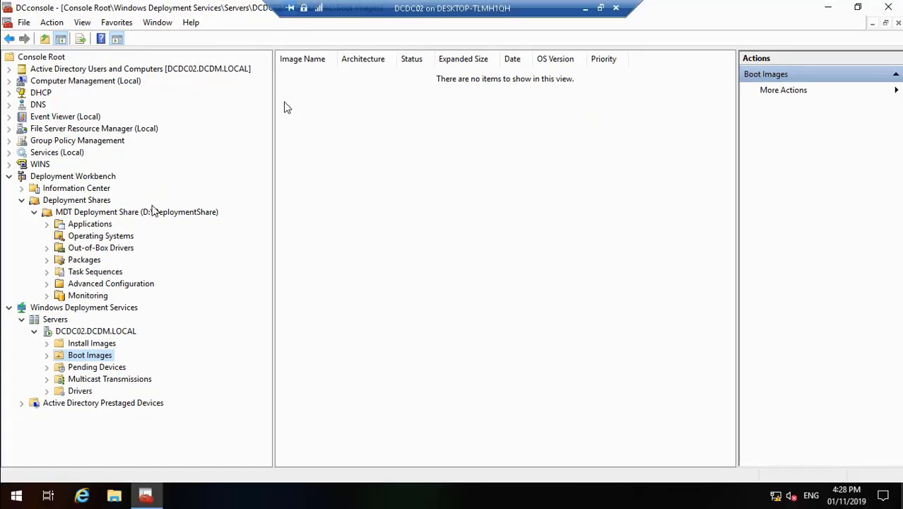
Launch Import Operating System from the Operating Systems folder, keeping the Full set of source files option
left_click(108, 236)
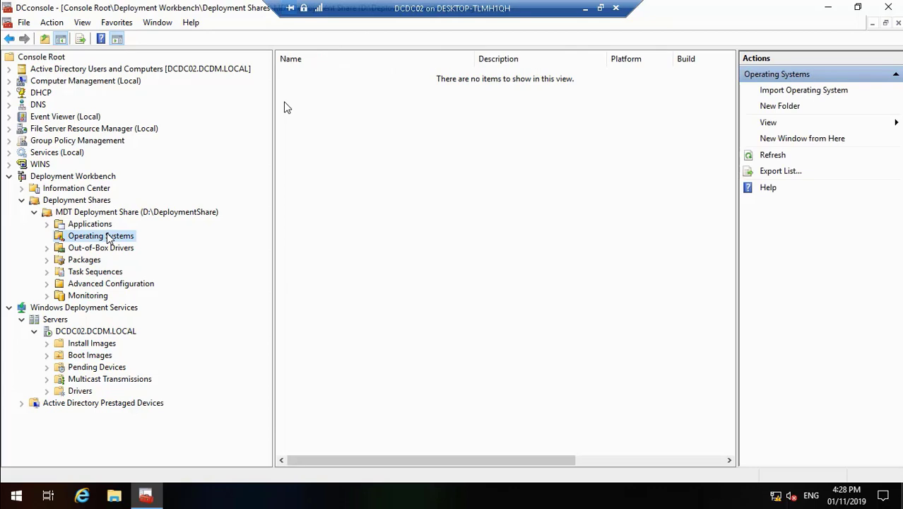
right_click(107, 236)
left_click(129, 242)
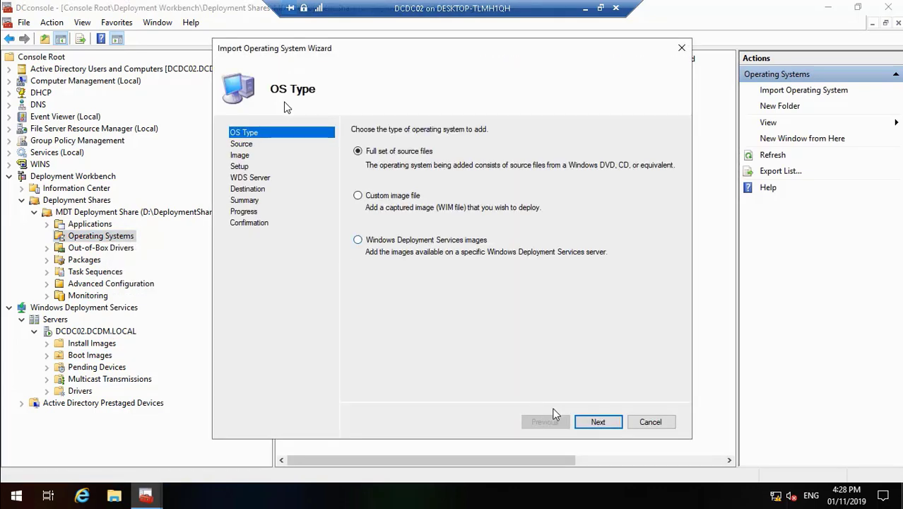
left_click(593, 422)
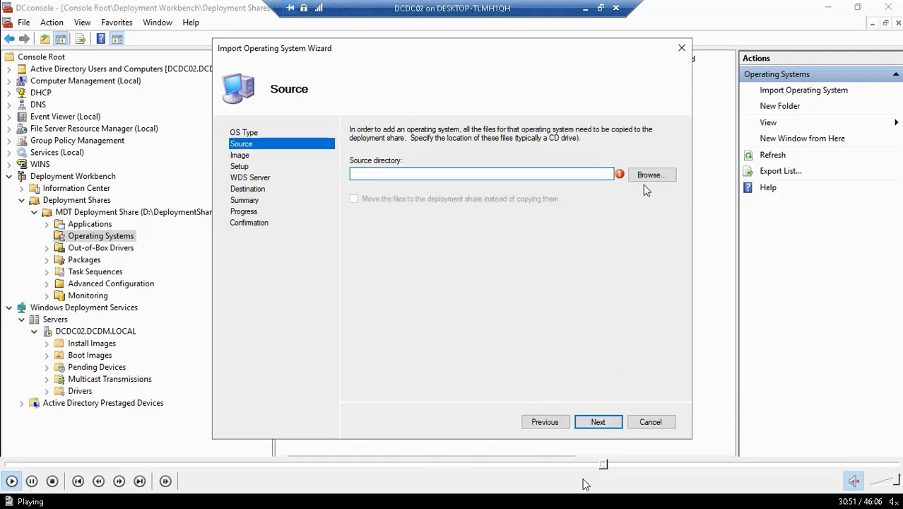
Rewind the tutorial video, exit full-screen playback, and bring the Zero Touch Installation diagram forward
left_click(602, 465)
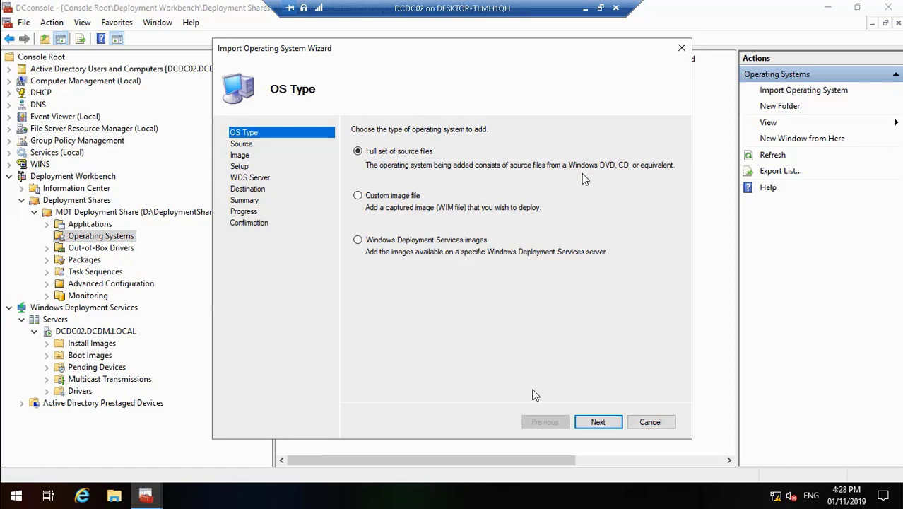
key("Escape")
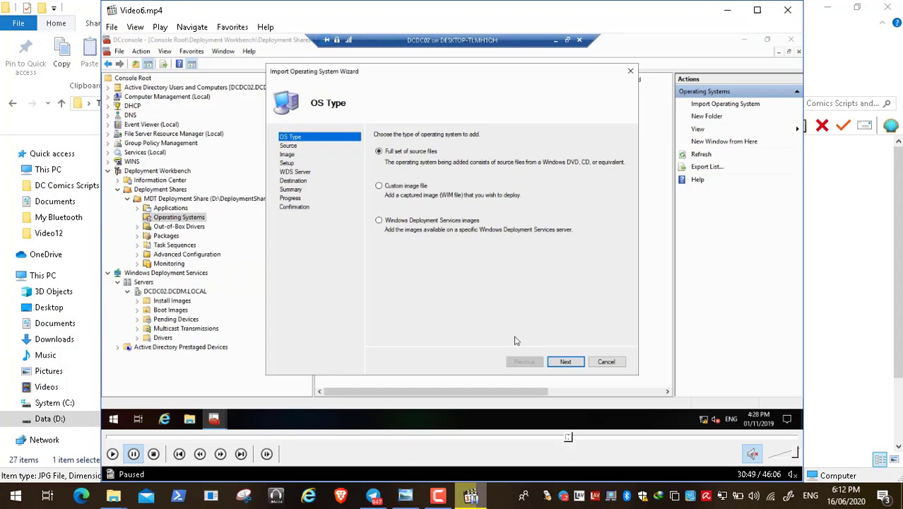
left_click(405, 497)
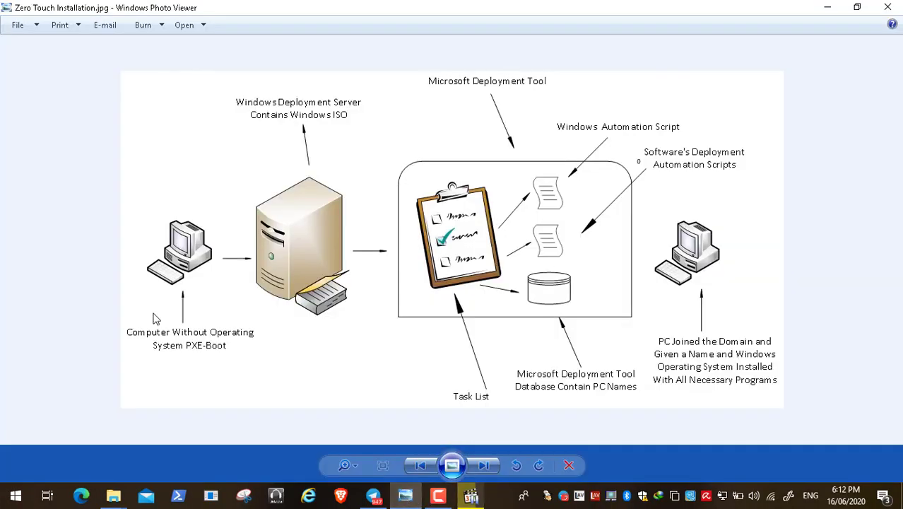
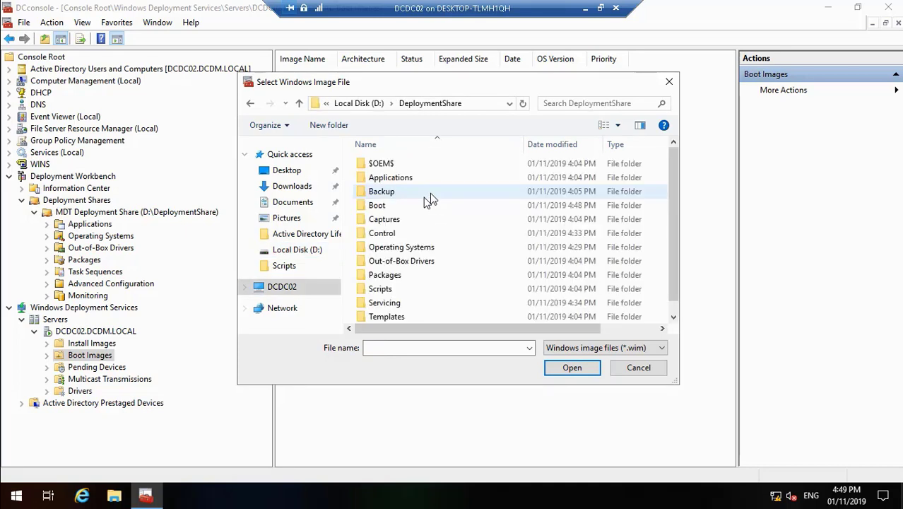
Choose LiteTouchPE_x86.wim from the Boot folder and add it as Lite Touch Windows PE (x86)
double_click(380, 205)
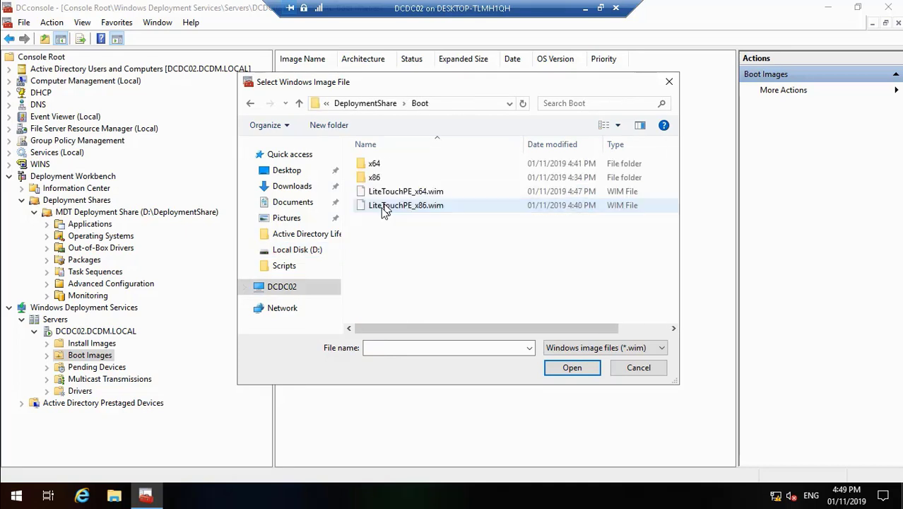
left_click(407, 205)
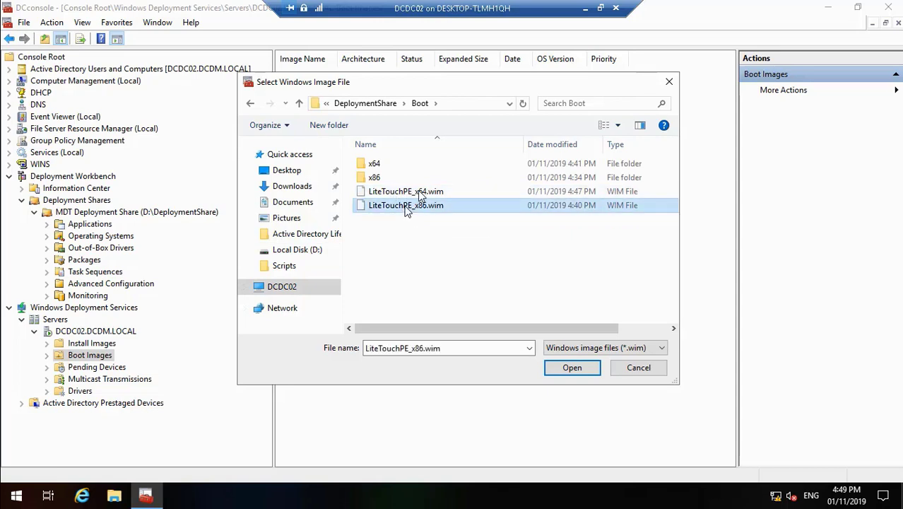
left_click(575, 370)
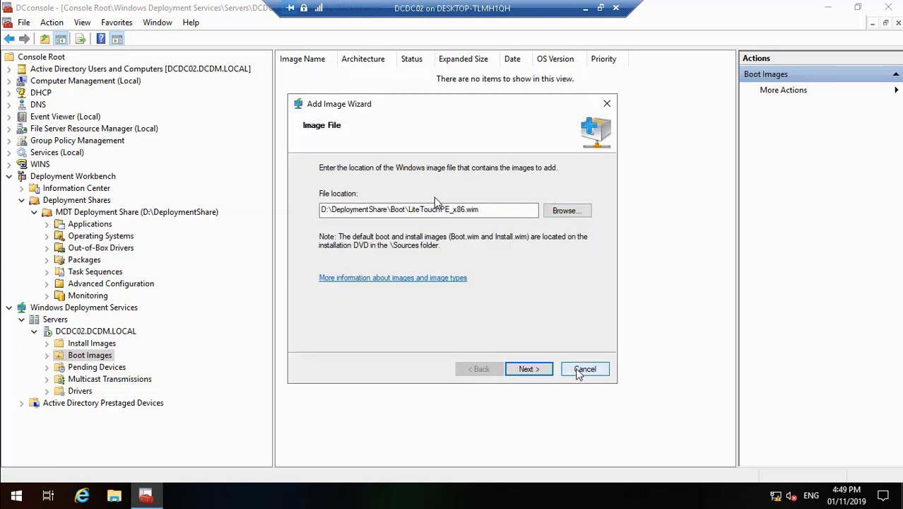
left_click(537, 369)
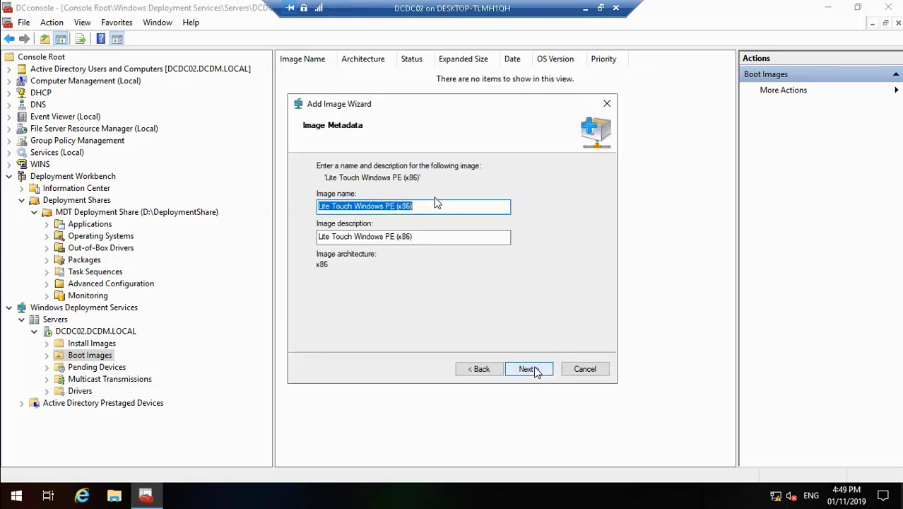
left_click(528, 369)
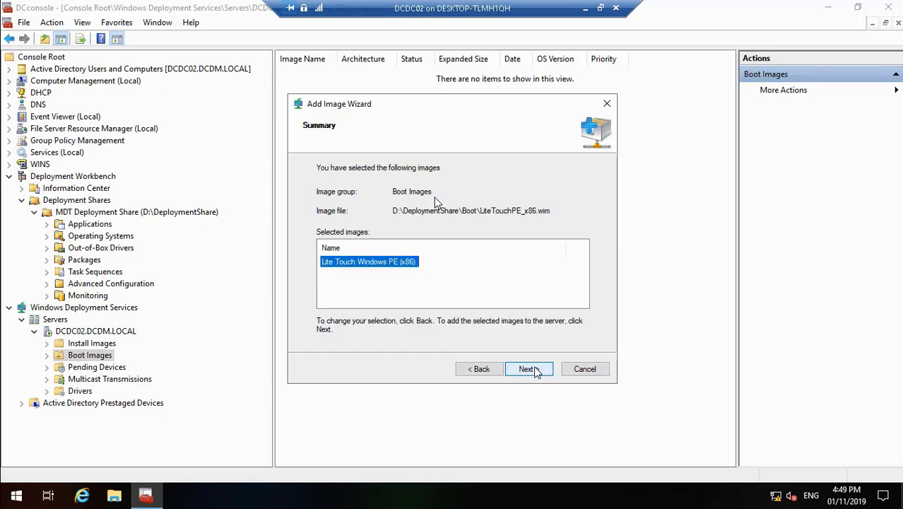
left_click(528, 369)
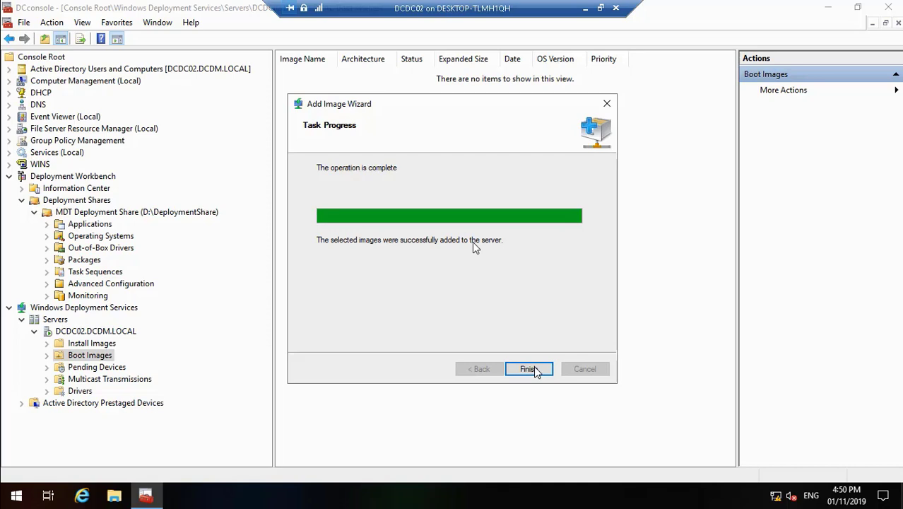
left_click(531, 368)
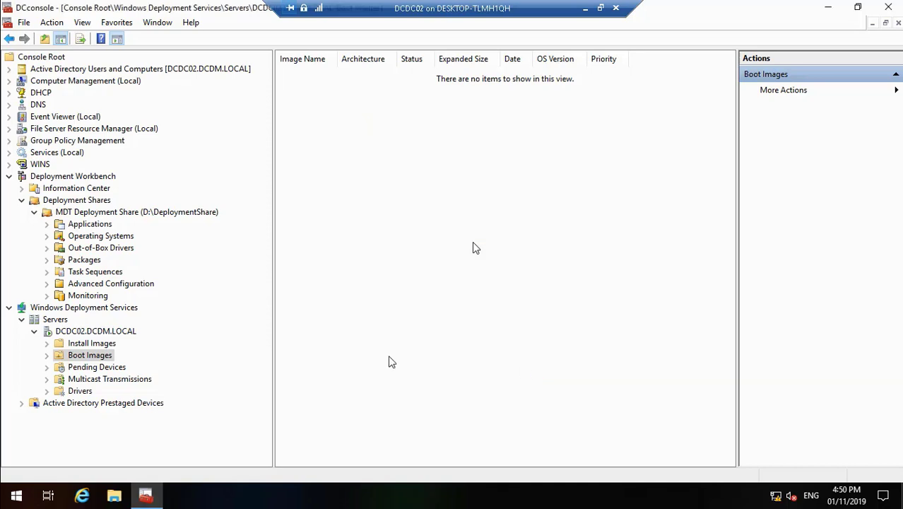
Add another boot image from Boot Images, selecting LiteTouchPE_x64.wim as the image file
right_click(100, 354)
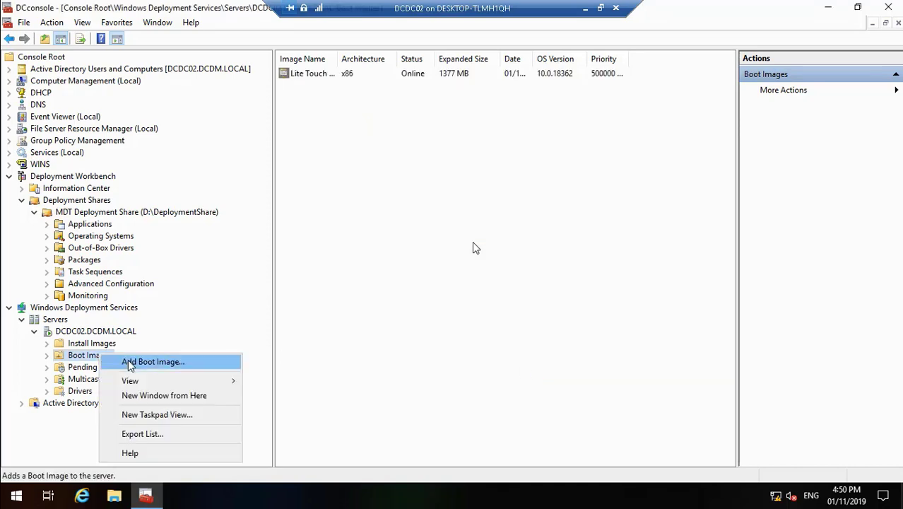
left_click(129, 364)
left_click(564, 211)
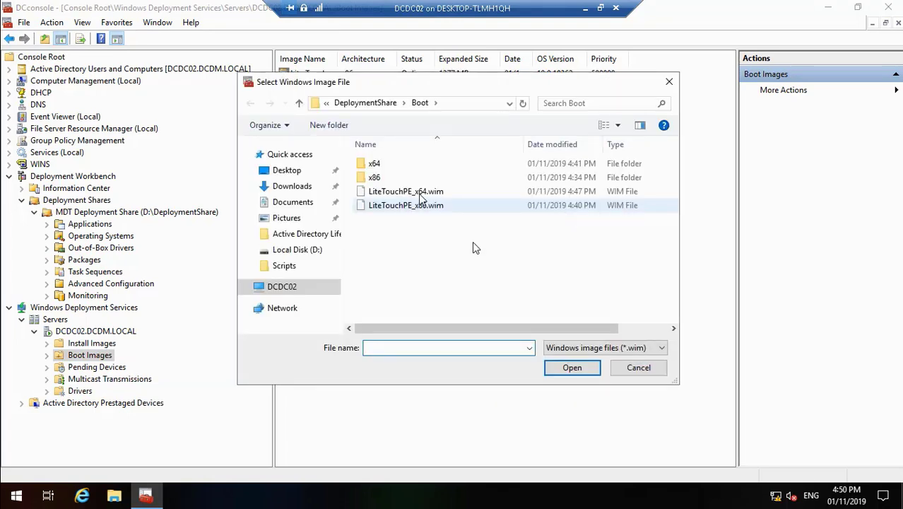
left_click(420, 192)
left_click(570, 369)
Accept the x64 image name and description, start the upload, then pause the video
left_click(529, 366)
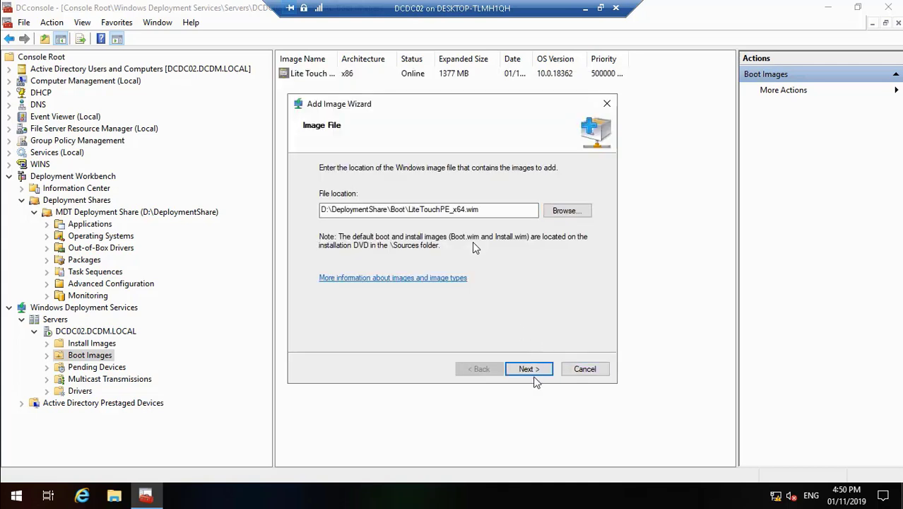
left_click(528, 368)
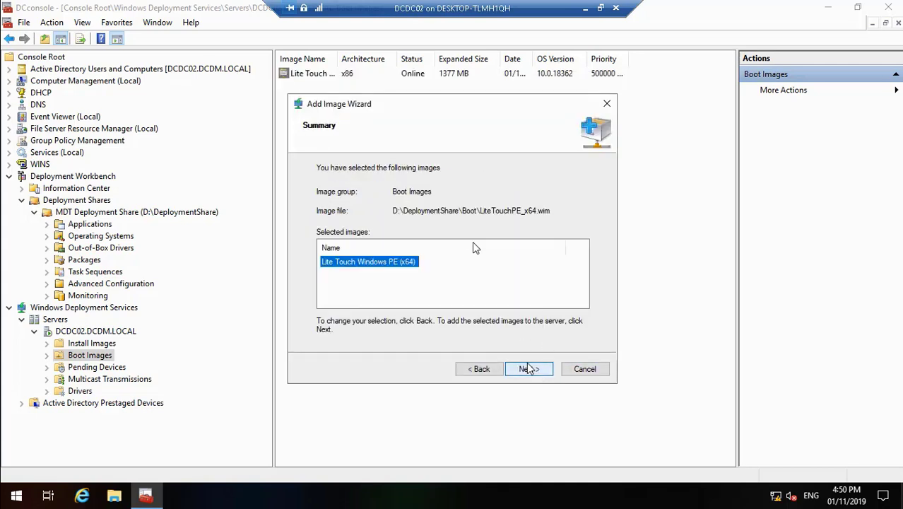
left_click(530, 371)
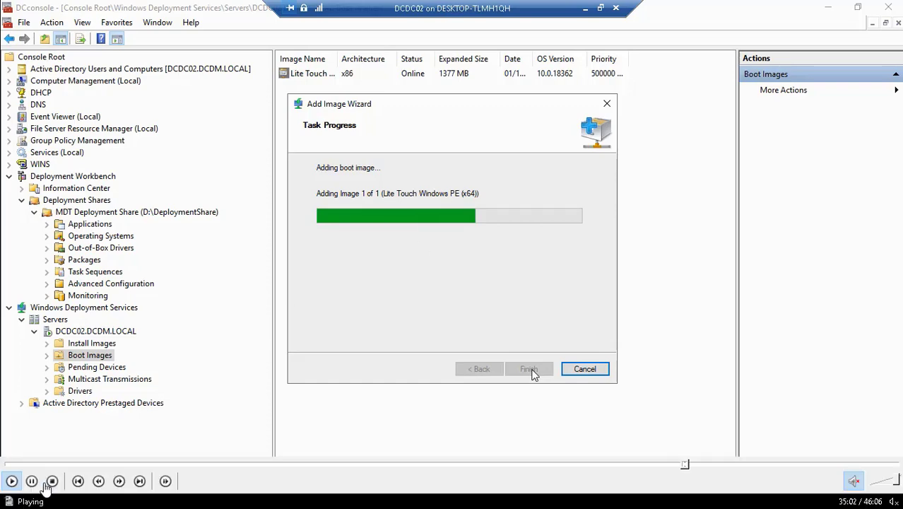
left_click(32, 480)
double_click(327, 253)
left_click(436, 496)
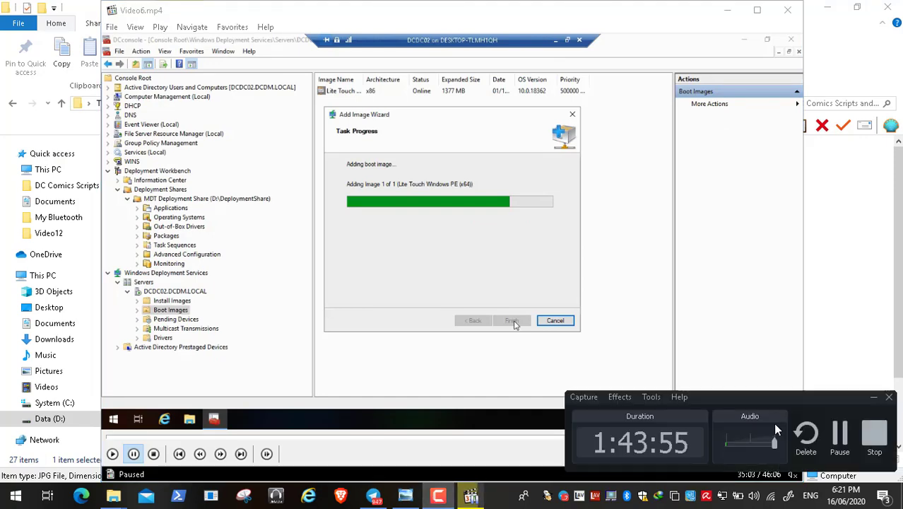
left_click(842, 431)
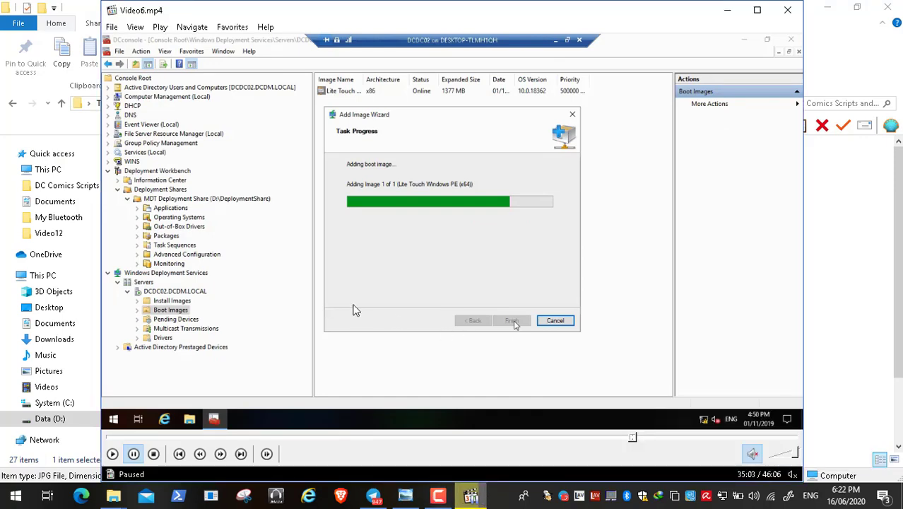
double_click(356, 309)
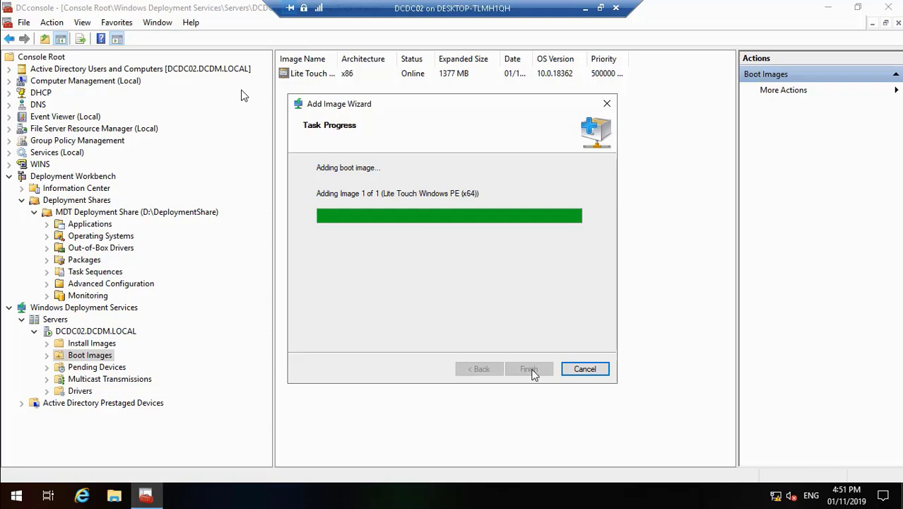
Resume the tutorial video and leave full-screen playback
mouse_move(85, 467)
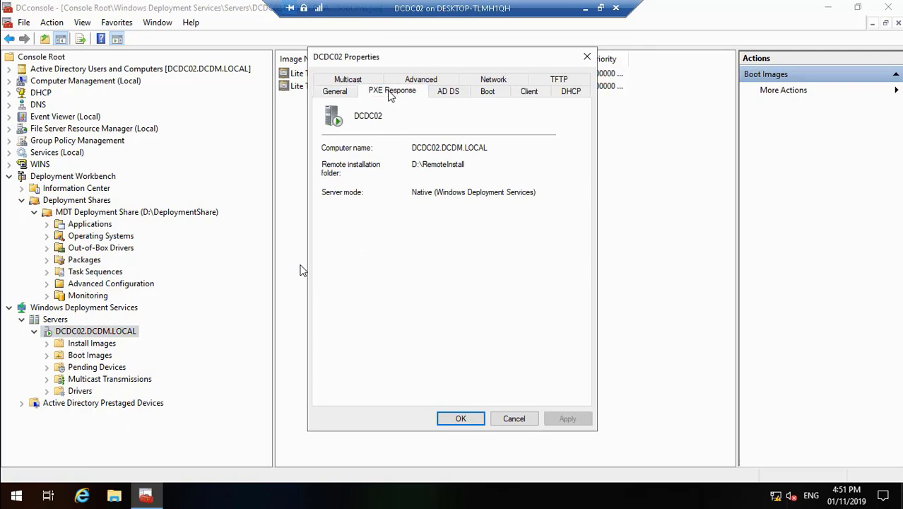
mouse_move(18, 494)
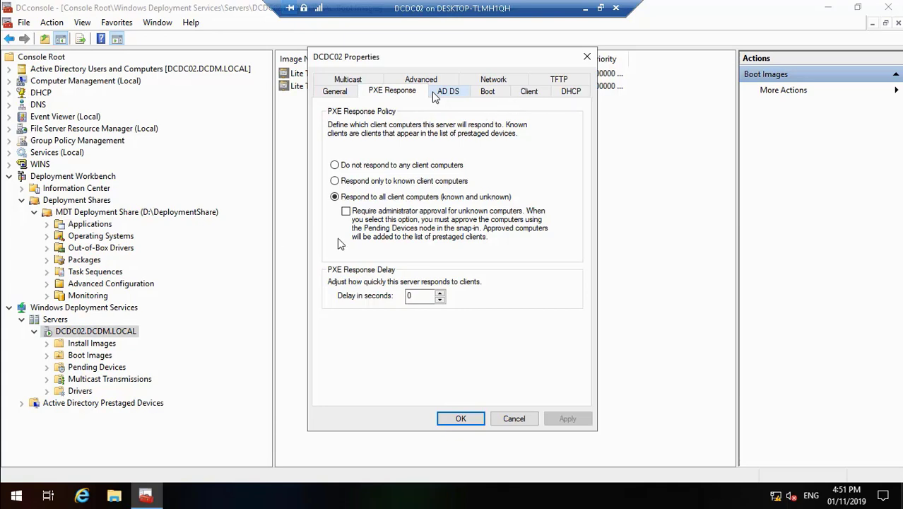
left_click(10, 481)
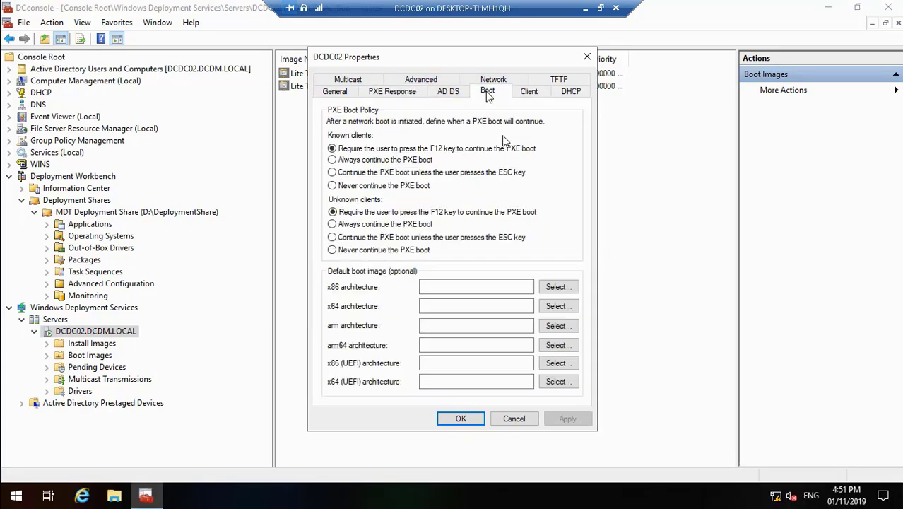
mouse_move(12, 493)
key("Escape")
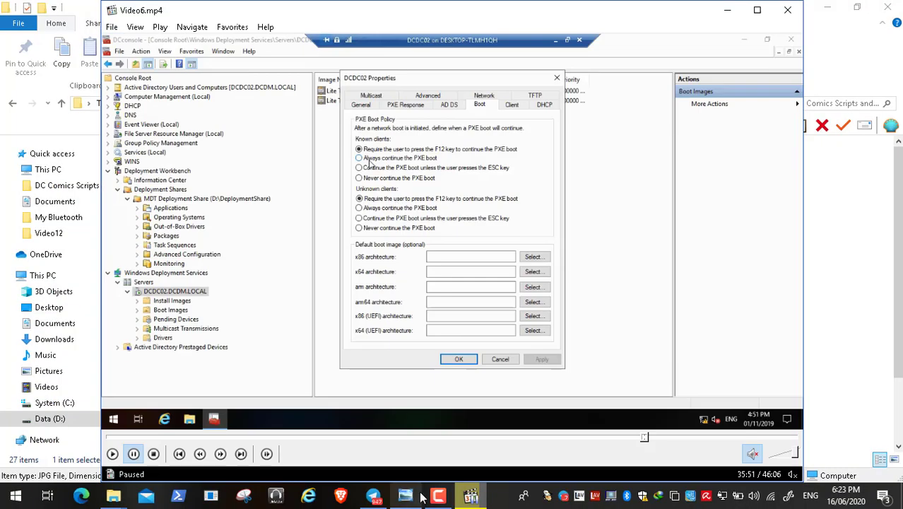